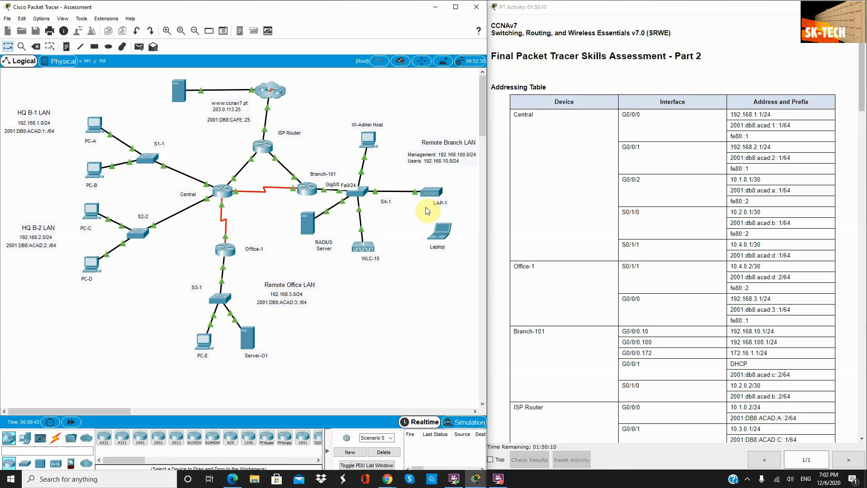
Step: Open switch S1-1's CLI and enter global configuration mode with en and conf t
{"action": "scroll", "coordinate": [617, 307], "scroll_direction": "down", "scroll_amount": 3}
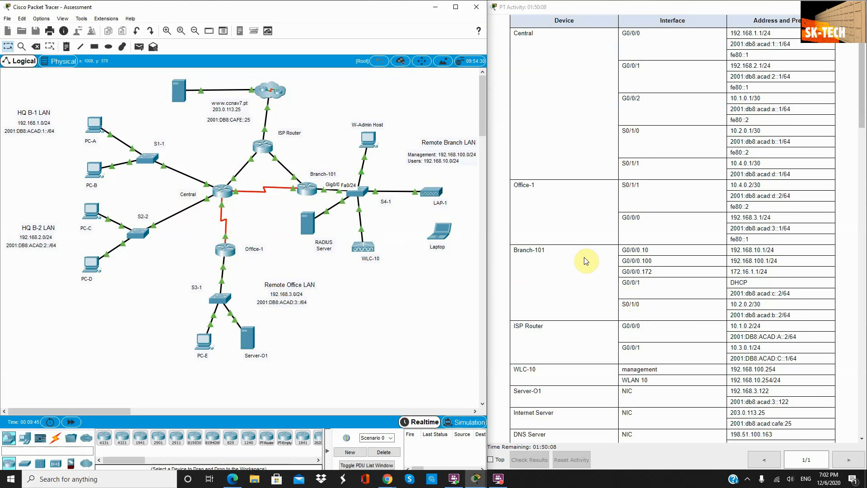
{"action": "scroll", "coordinate": [600, 210], "scroll_direction": "down", "scroll_amount": 5}
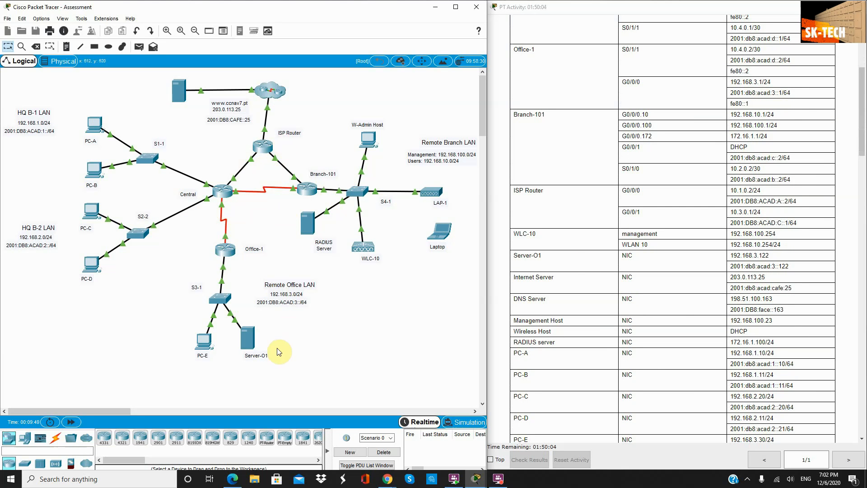
{"action": "scroll", "coordinate": [564, 276], "scroll_direction": "down", "scroll_amount": 7}
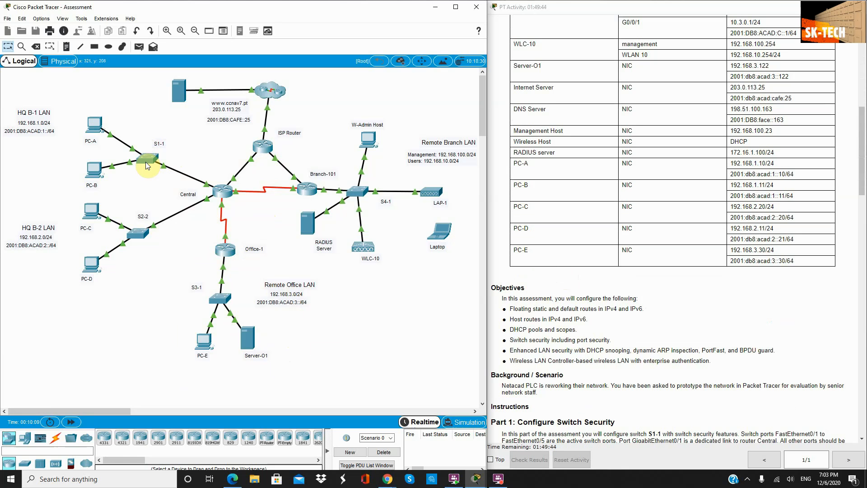
{"action": "mouse_move", "coordinate": [146, 165]}
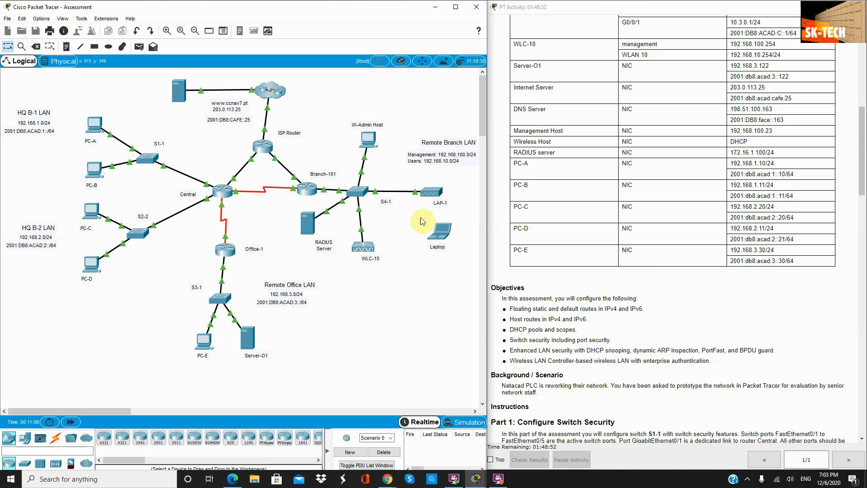
{"action": "scroll", "coordinate": [610, 292], "scroll_direction": "down", "scroll_amount": 3}
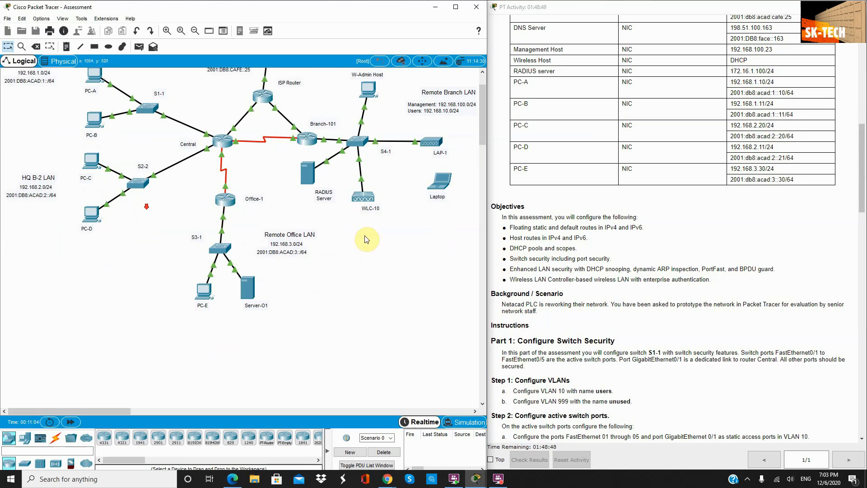
{"action": "scroll", "coordinate": [601, 291], "scroll_direction": "down", "scroll_amount": 5}
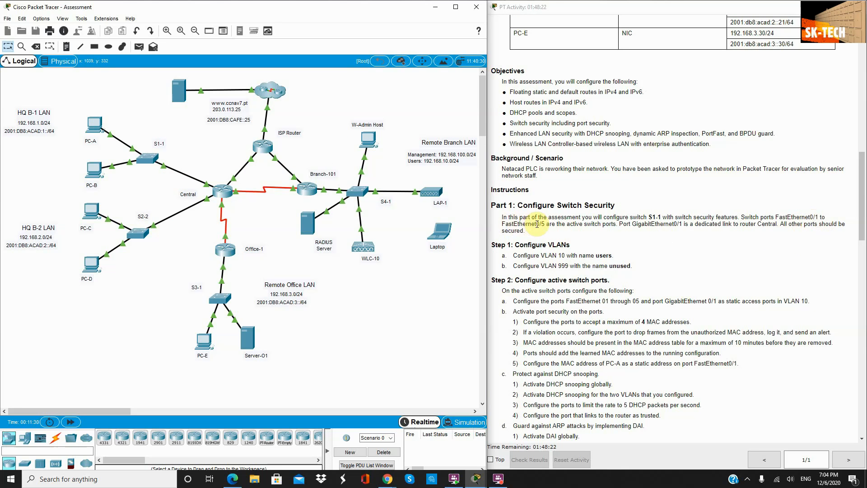
{"action": "left_click_drag", "start_coordinate": [546, 223], "coordinate": [502, 223]}
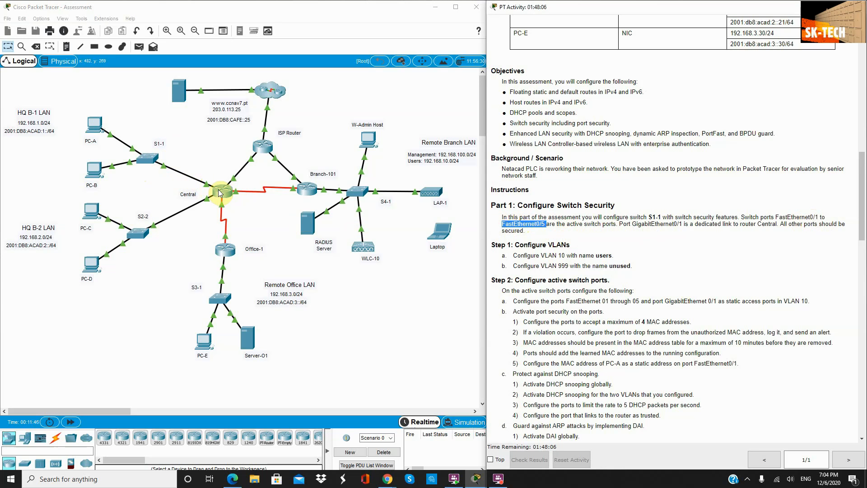
{"action": "left_click", "coordinate": [143, 161]}
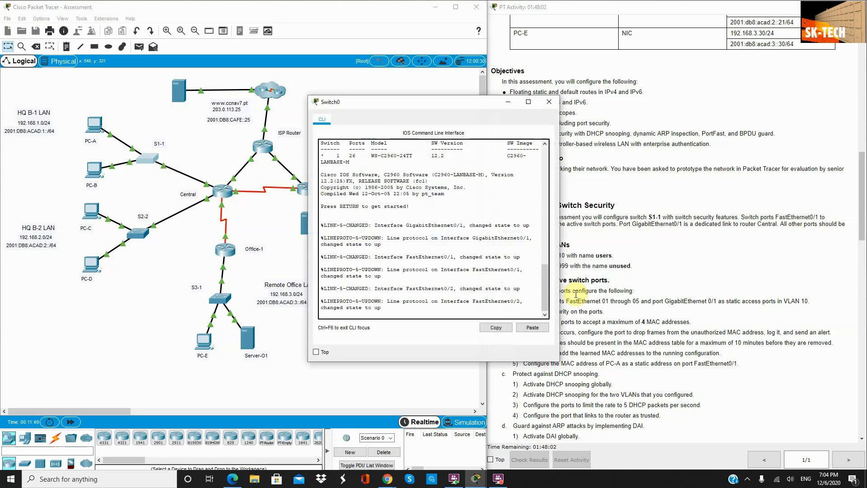
{"action": "left_click_drag", "start_coordinate": [462, 116], "coordinate": [373, 115]}
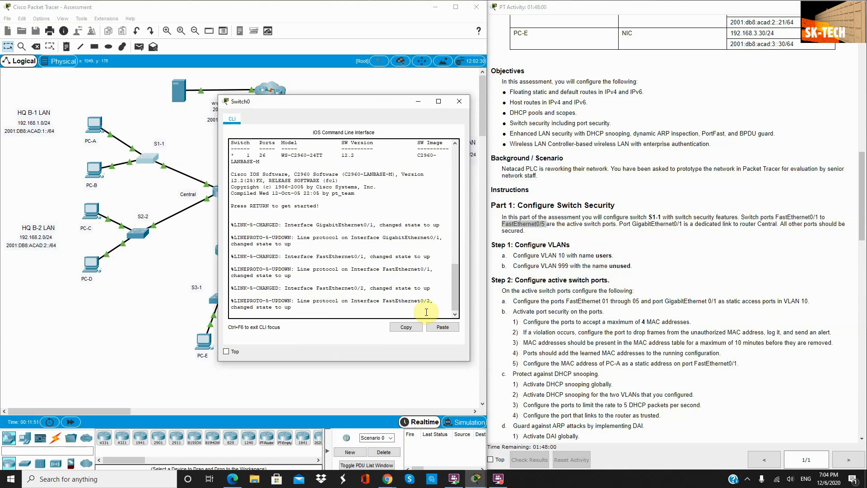
{"action": "key", "text": "Return"}
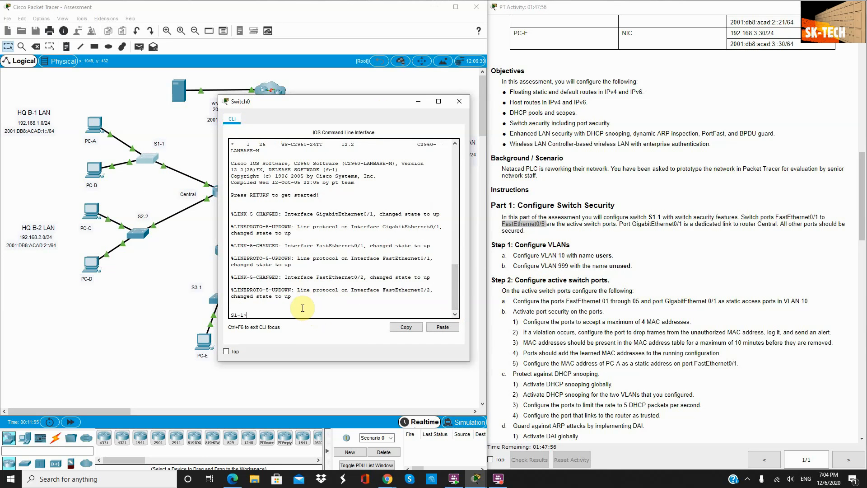
{"action": "type", "text": "en"}
{"action": "key", "text": "Return"}
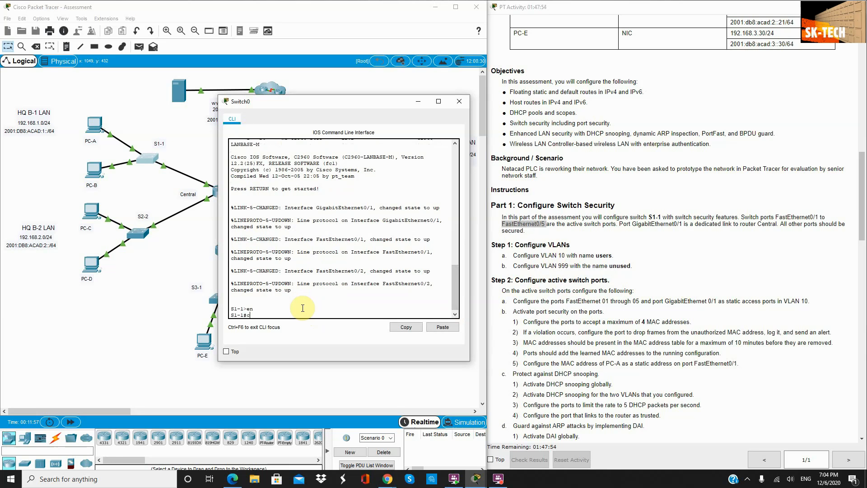
{"action": "type", "text": "conf t"}
{"action": "key", "text": "Return"}
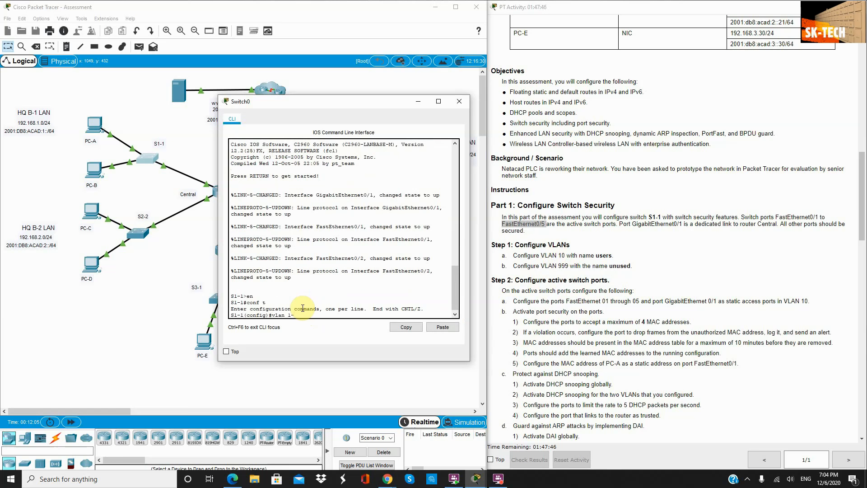
Step: Create VLAN 10 named users and VLAN 999 named unused
{"action": "type", "text": "vlan 10"}
{"action": "key", "text": "Return"}
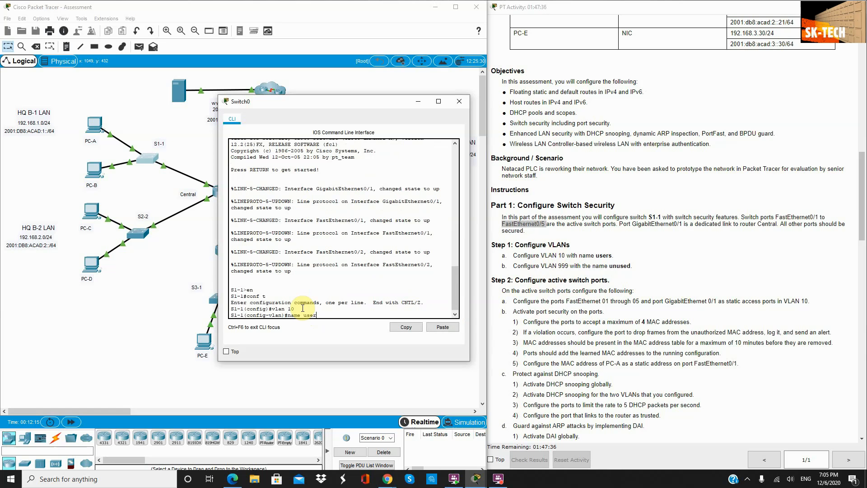
{"action": "key", "text": "Return"}
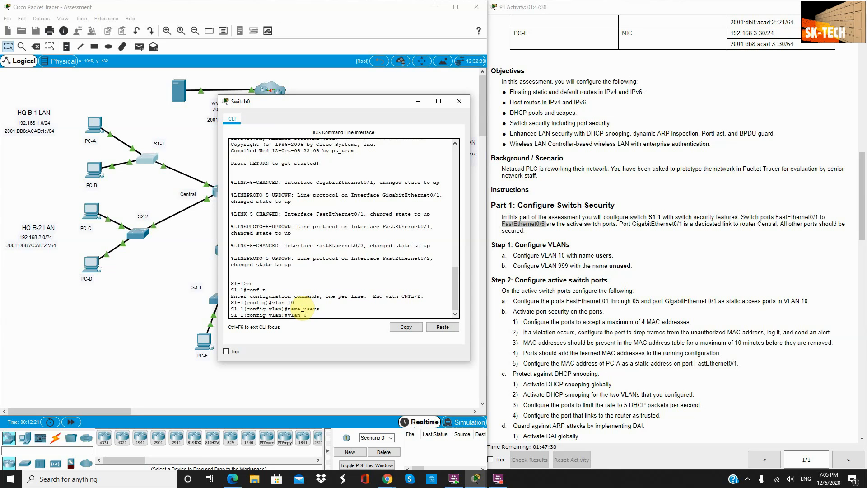
{"action": "key", "text": "Return"}
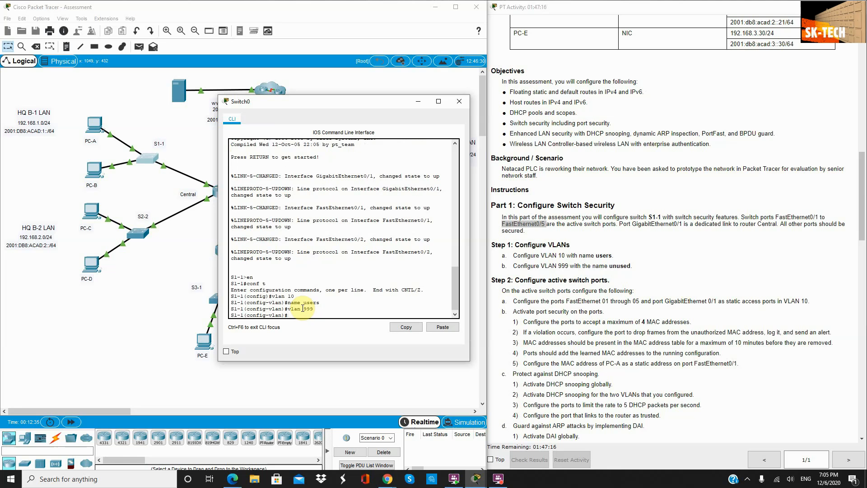
{"action": "type", "text": "name unused"}
{"action": "key", "text": "Return"}
{"action": "scroll", "coordinate": [604, 251], "scroll_direction": "down", "scroll_amount": 1}
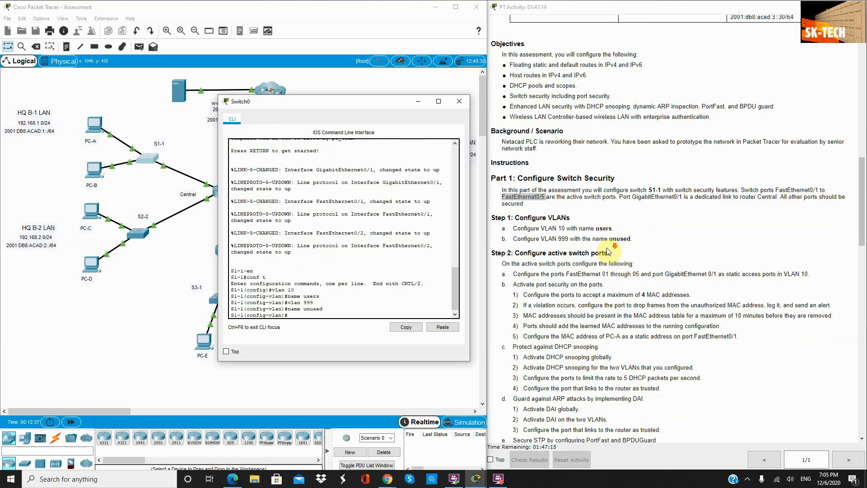
{"action": "scroll", "coordinate": [499, 264], "scroll_direction": "down", "scroll_amount": 1}
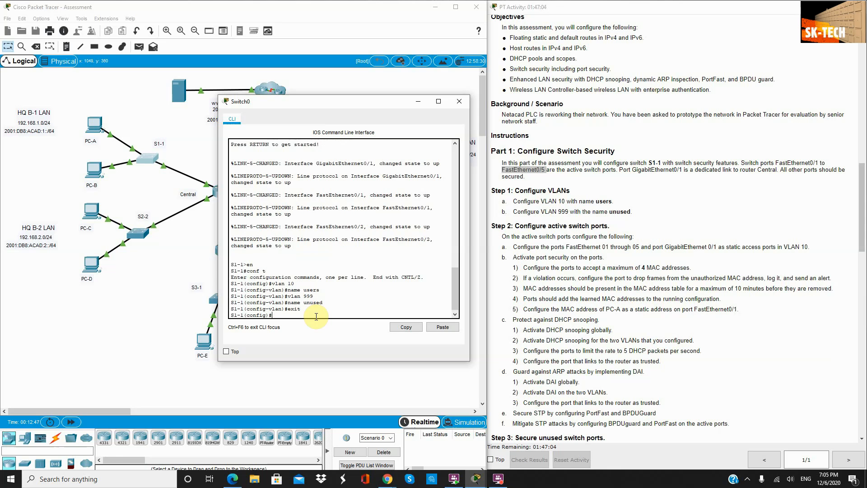
Step: Set interface range F0/1–5, G0/1 to switchport mode access in VLAN 10
{"action": "type", "text": "range f0/1 - 5, g0/1"}
{"action": "key", "text": "Return"}
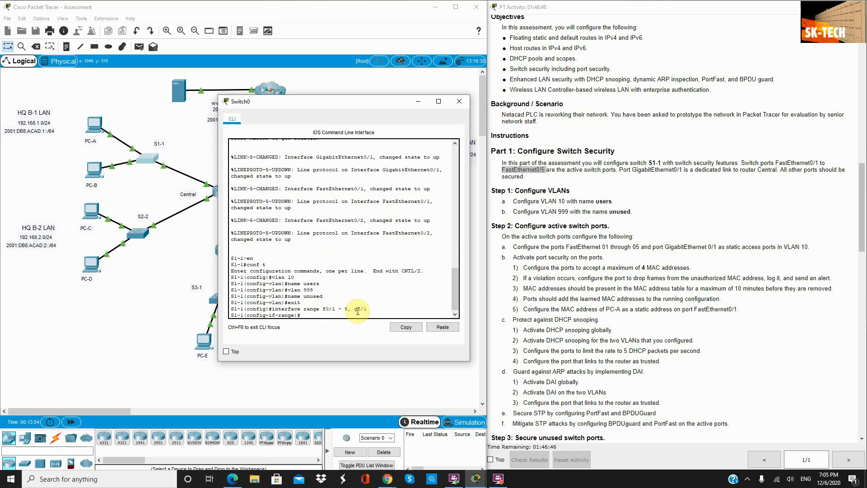
{"action": "type", "text": "wit"}
{"action": "key", "text": "Tab"}
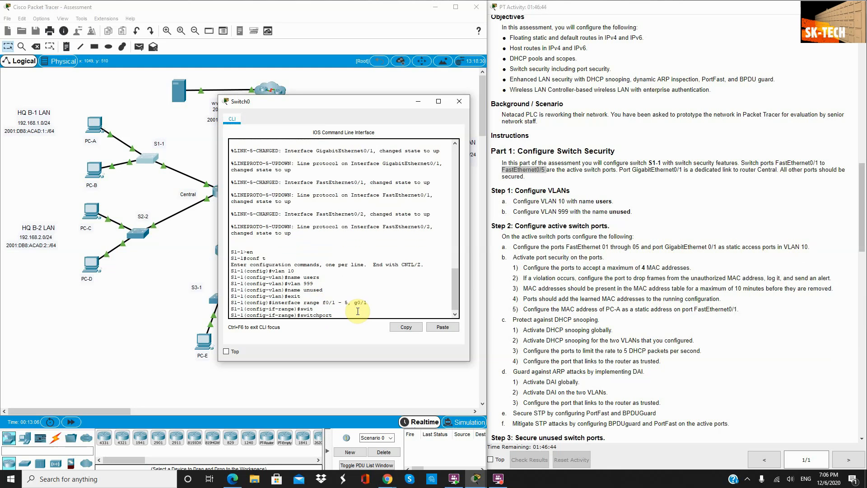
{"action": "type", "text": "mode access"}
{"action": "key", "text": "Return"}
{"action": "type", "text": "sw"}
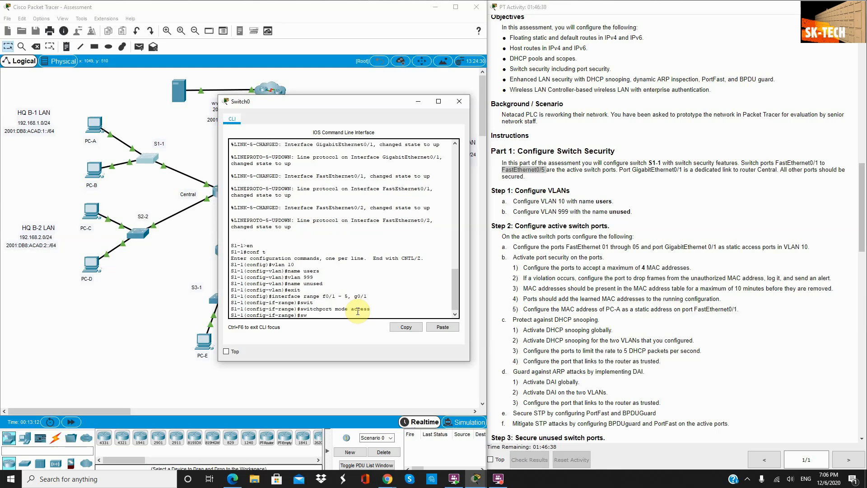
{"action": "type", "text": "itcp"}
{"action": "key", "text": "Tab"}
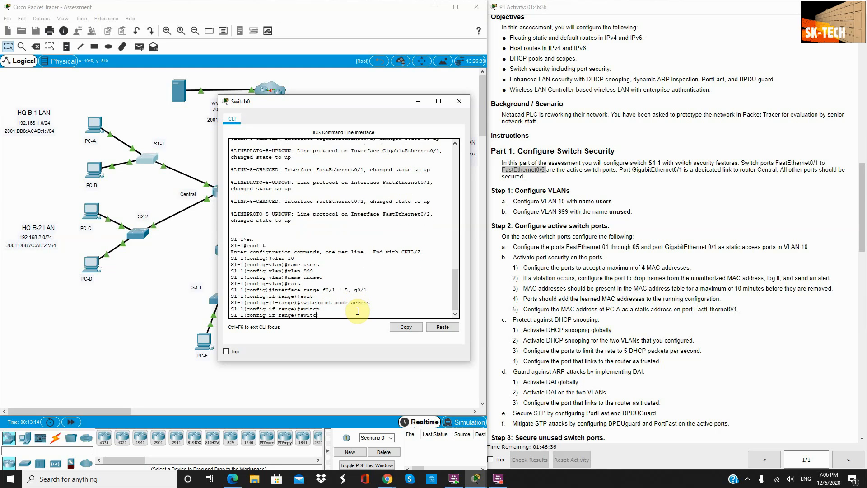
{"action": "key", "text": "Tab"}
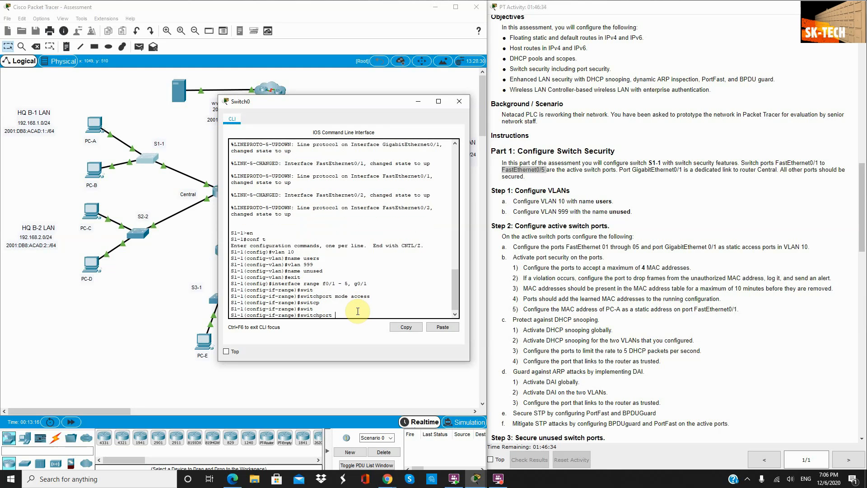
{"action": "type", "text": "access vlan 10"}
{"action": "key", "text": "Return"}
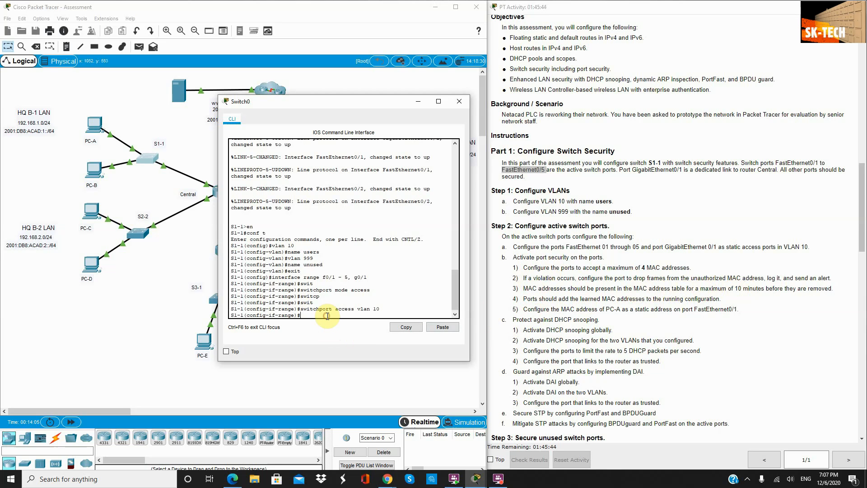
Step: Exit interface configuration and begin a new interface command
{"action": "type", "text": "exit"}
{"action": "key", "text": "Return"}
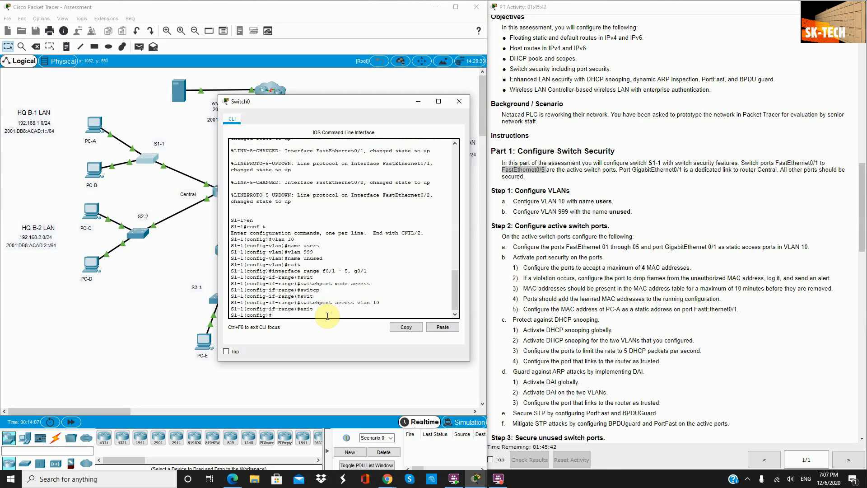
{"action": "type", "text": "inte"}
{"action": "type", "text": "e"}
{"action": "type", "text": "rfa"}
{"action": "type", "text": "c"}
{"action": "key", "text": "Tab"}
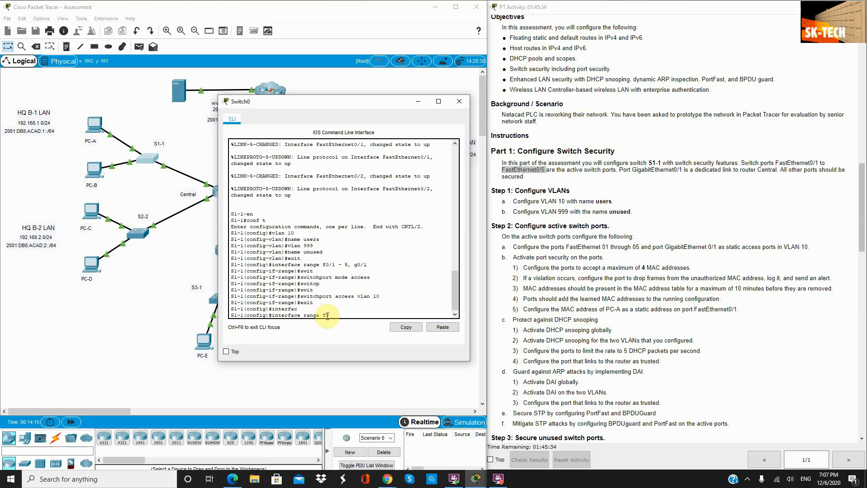
Step: Select interface range F0/1–5 and set the port-security maximum to 4
{"action": "left_click", "coordinate": [326, 314]}
{"action": "type", "text": "range f0/1 - 5"}
{"action": "key", "text": "Return"}
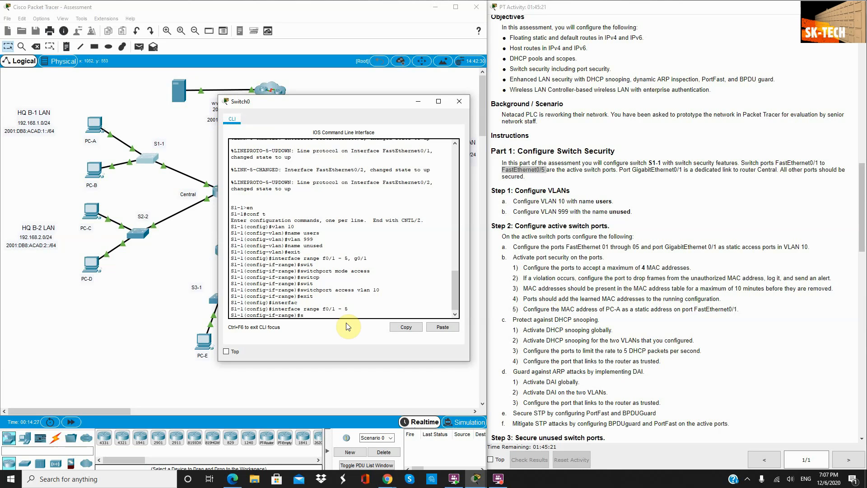
{"action": "type", "text": "wit"}
{"action": "key", "text": "Tab"}
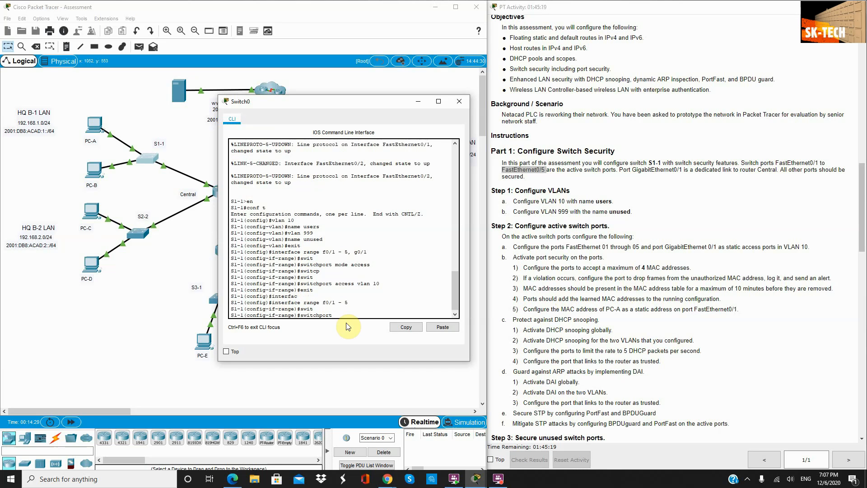
{"action": "type", "text": "port"}
{"action": "key", "text": "Tab"}
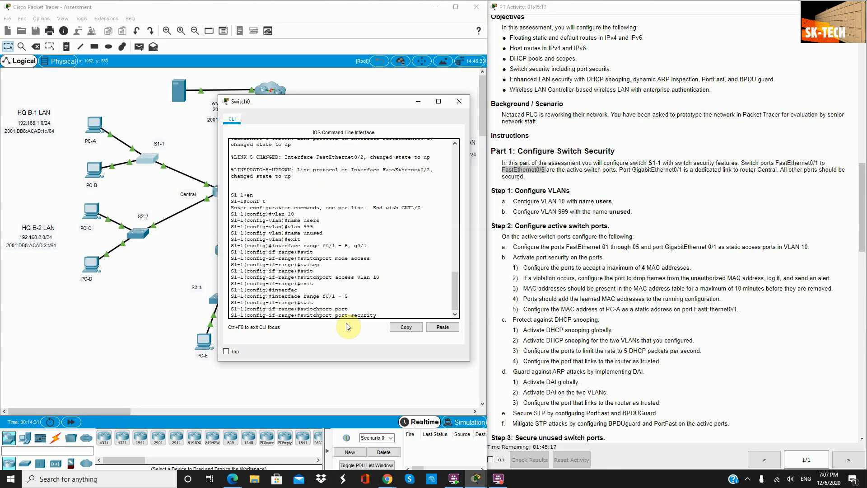
{"action": "type", "text": "max"}
{"action": "type", "text": "i"}
{"action": "key", "text": "Tab"}
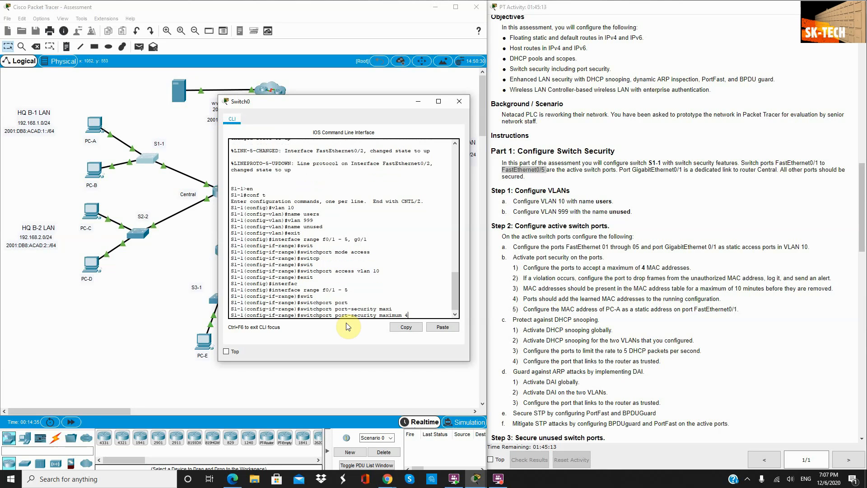
{"action": "type", "text": "4"}
{"action": "key", "text": "Return"}
Step: Set the port-security violation mode to restrict
{"action": "type", "text": "swi"}
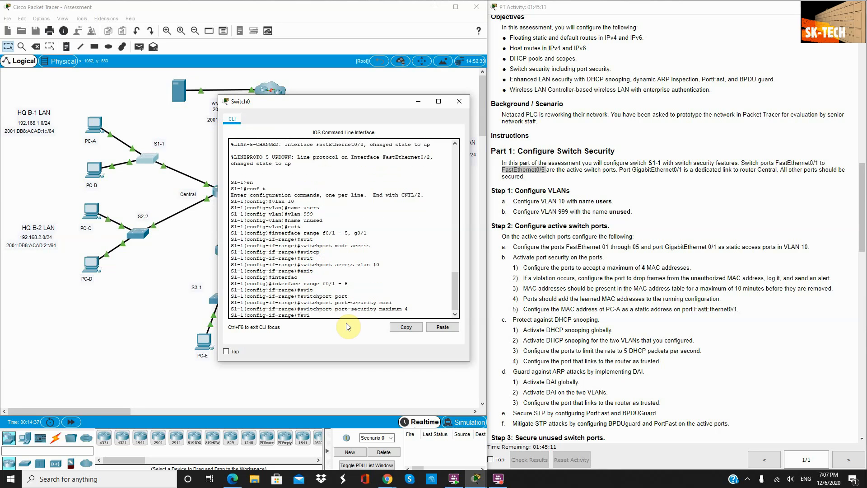
{"action": "type", "text": "t"}
{"action": "key", "text": "Tab"}
{"action": "type", "text": "p"}
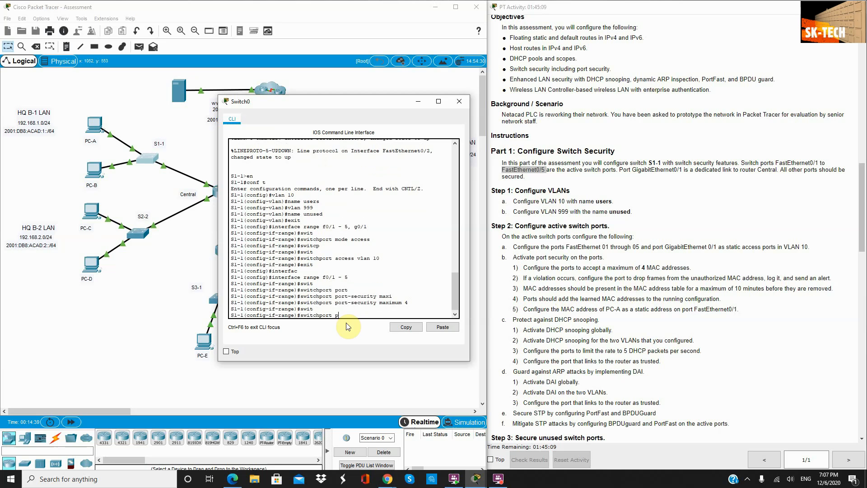
{"action": "type", "text": "ort-security"}
{"action": "key", "text": "Tab"}
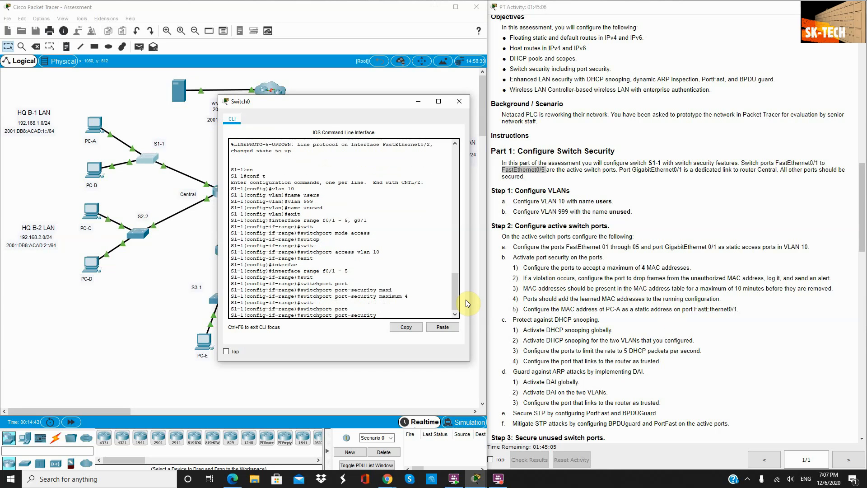
{"action": "type", "text": "vio"}
{"action": "key", "text": "Tab"}
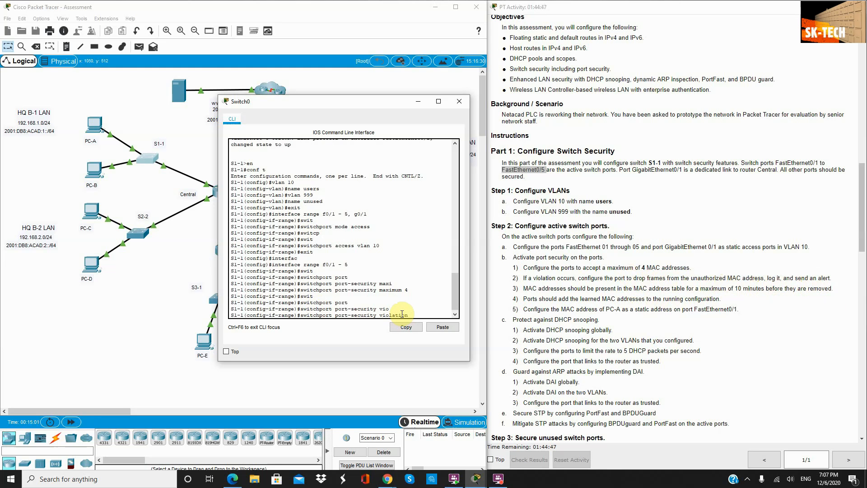
{"action": "type", "text": "rest"}
{"action": "key", "text": "Tab"}
{"action": "key", "text": "Return"}
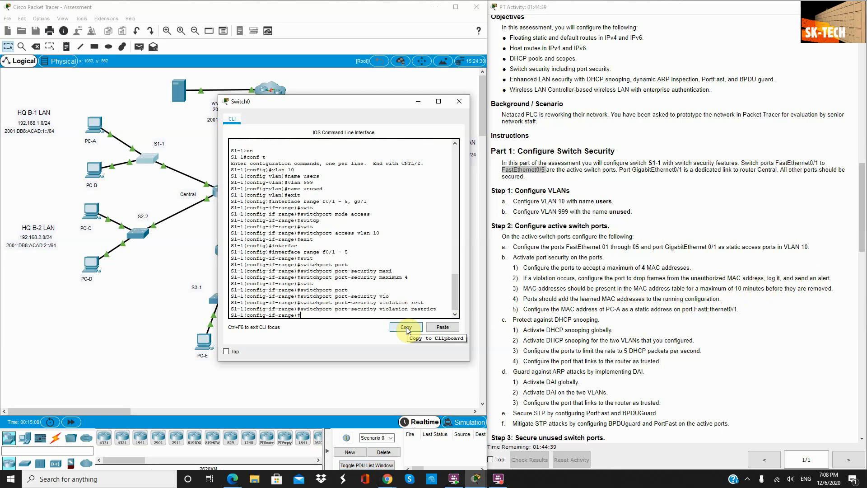
Step: Set the port-security aging time to 10 minutes
{"action": "type", "text": "swit"}
{"action": "key", "text": "Tab"}
{"action": "type", "text": "po"}
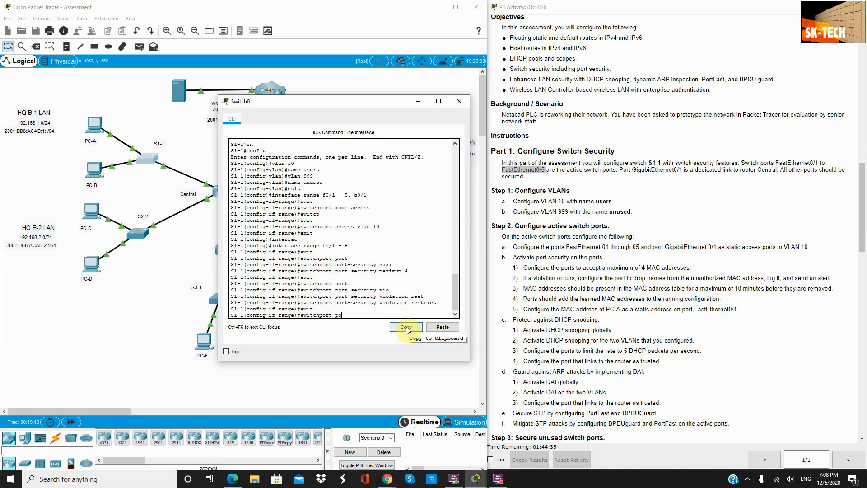
{"action": "type", "text": "rt"}
{"action": "key", "text": "Tab"}
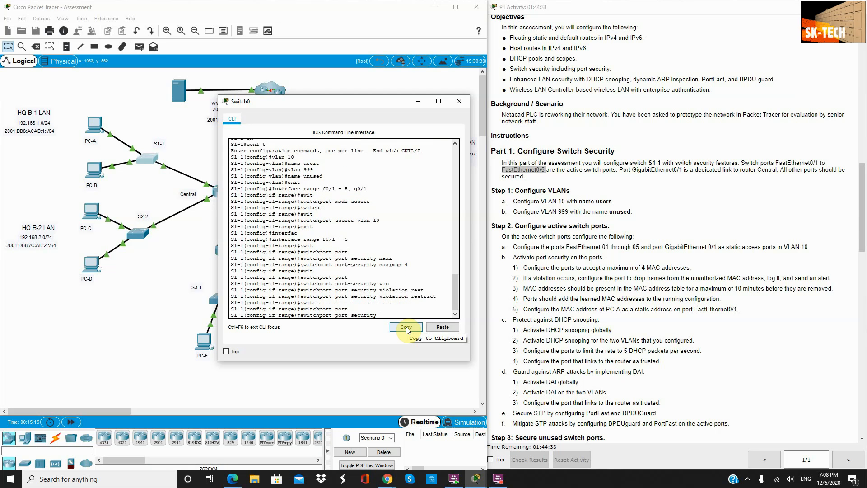
{"action": "type", "text": "agin"}
{"action": "key", "text": "Tab"}
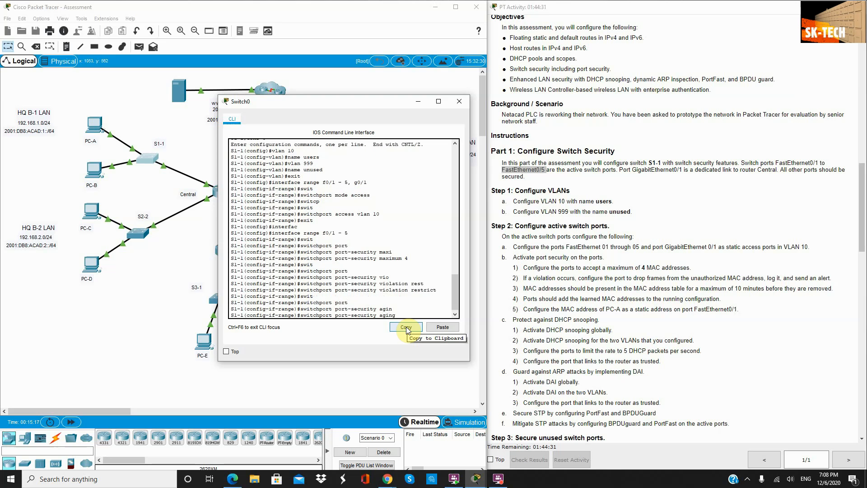
{"action": "type", "text": "tim"}
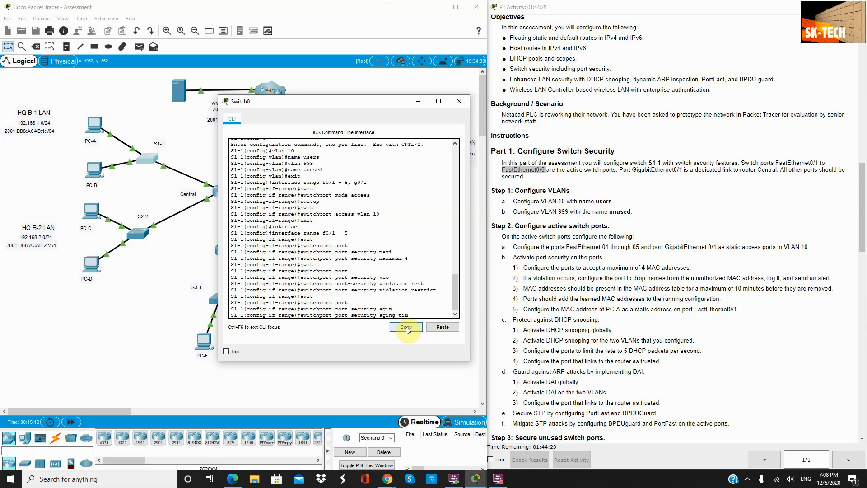
{"action": "key", "text": "Tab"}
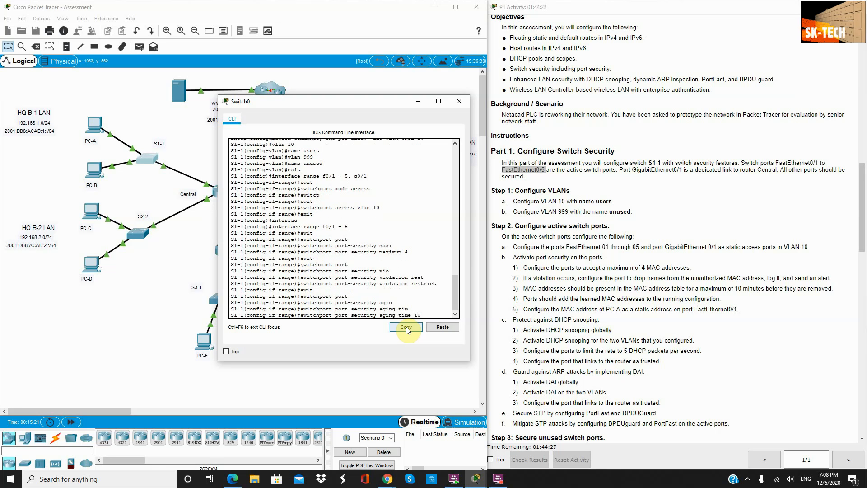
{"action": "key", "text": "Return"}
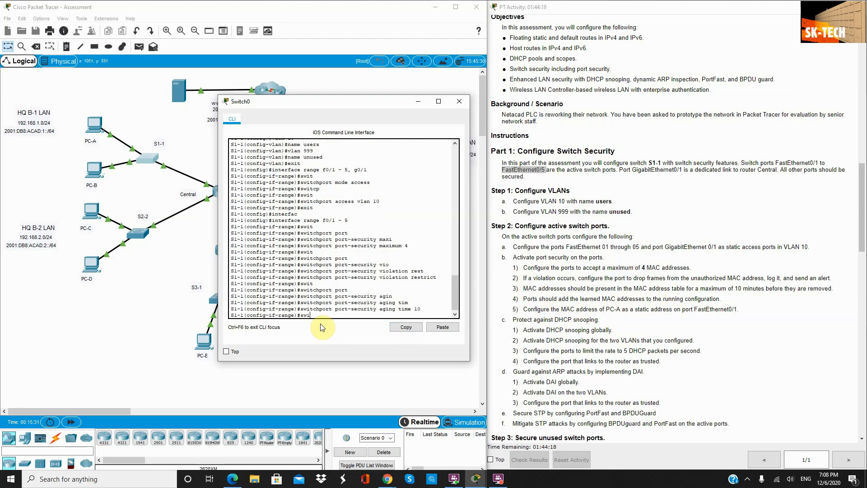
Step: Enable sticky MAC address learning on the port range
{"action": "type", "text": "t"}
{"action": "key", "text": "Tab"}
{"action": "type", "text": "port"}
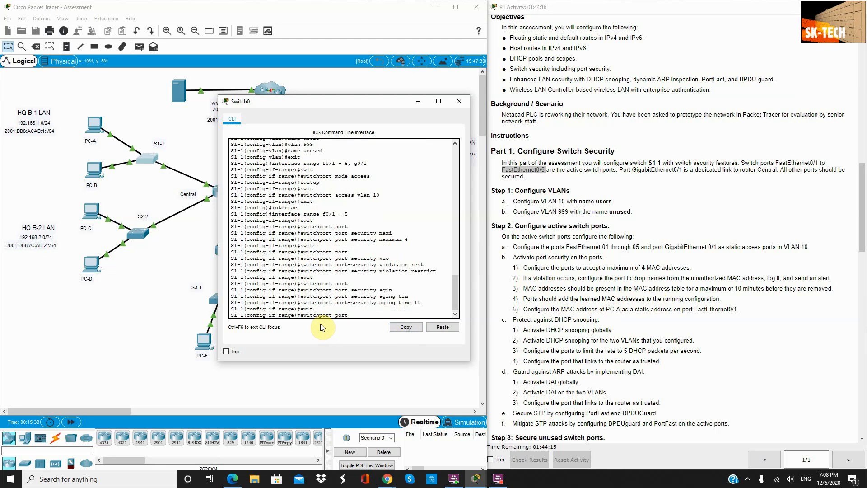
{"action": "key", "text": "Tab"}
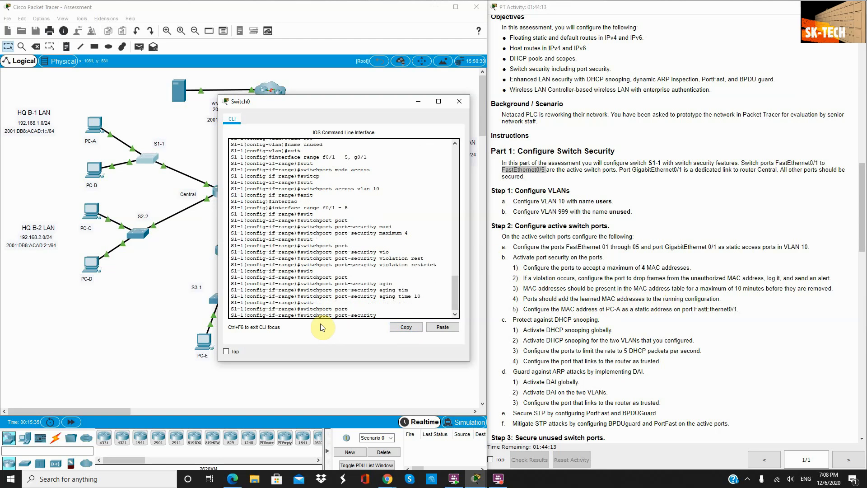
{"action": "type", "text": "mac-address"}
{"action": "key", "text": "Tab"}
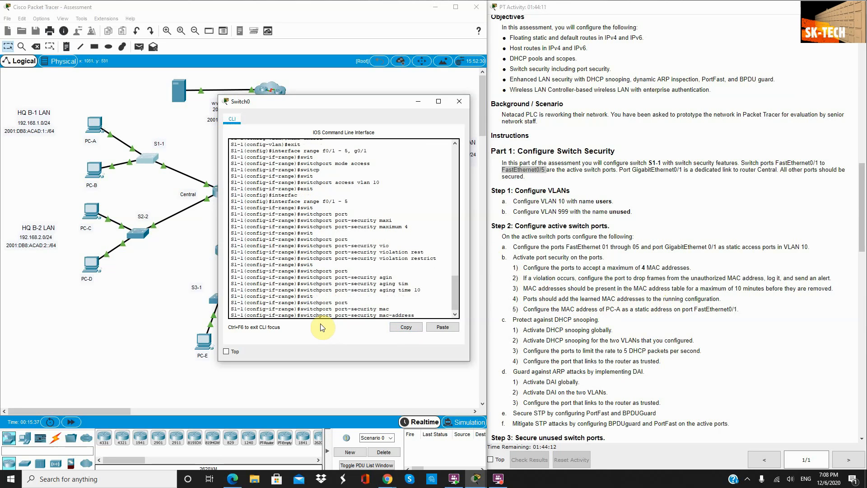
{"action": "type", "text": "st"}
{"action": "key", "text": "Tab"}
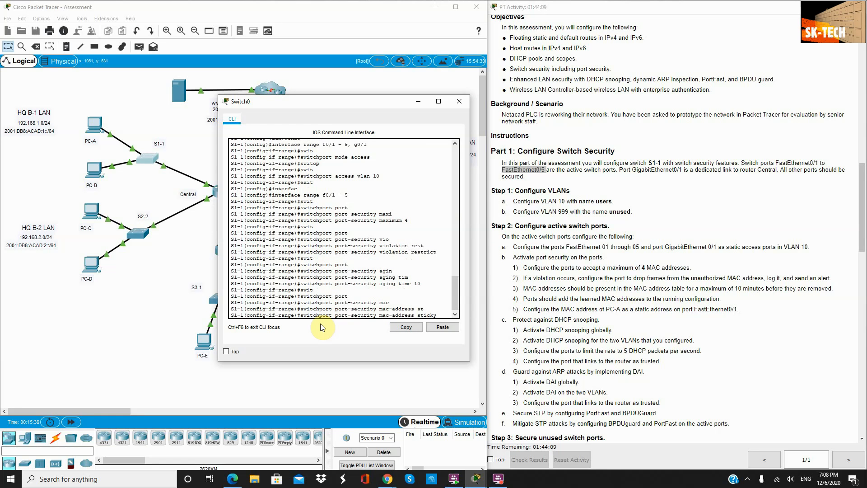
{"action": "key", "text": "Return"}
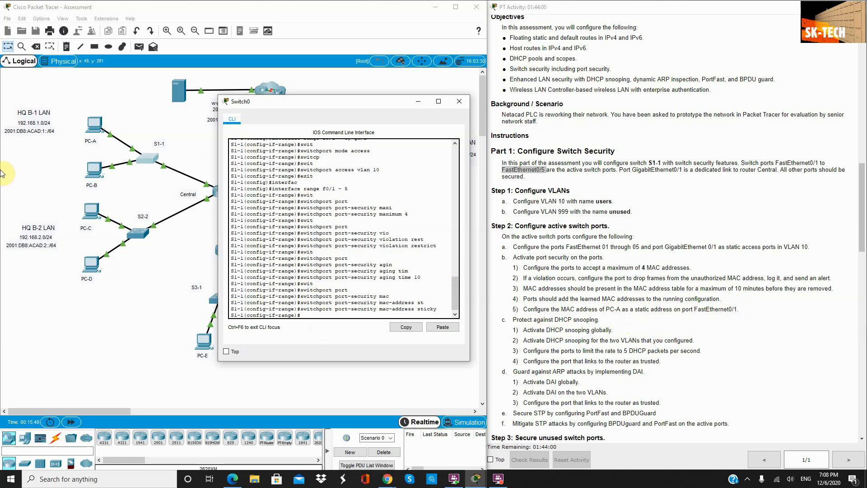
{"action": "left_click", "coordinate": [94, 122]}
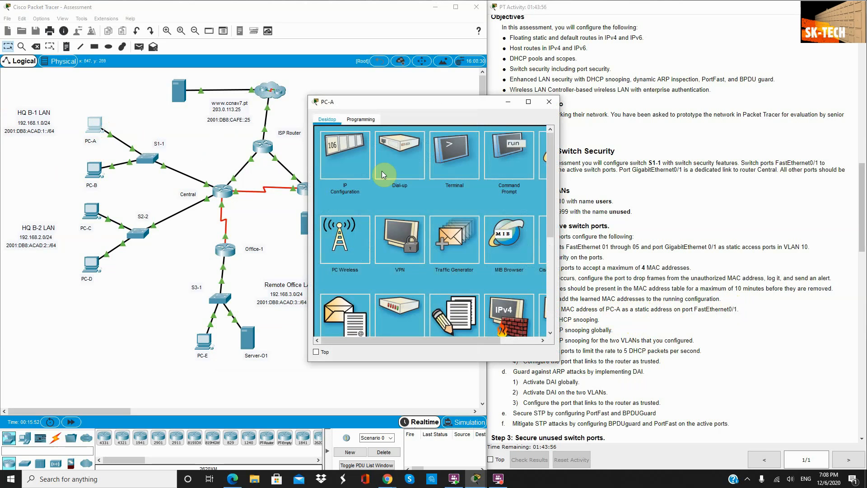
Step: Run ipconfig /all in PC-A's Command Prompt
{"action": "left_click", "coordinate": [501, 151]}
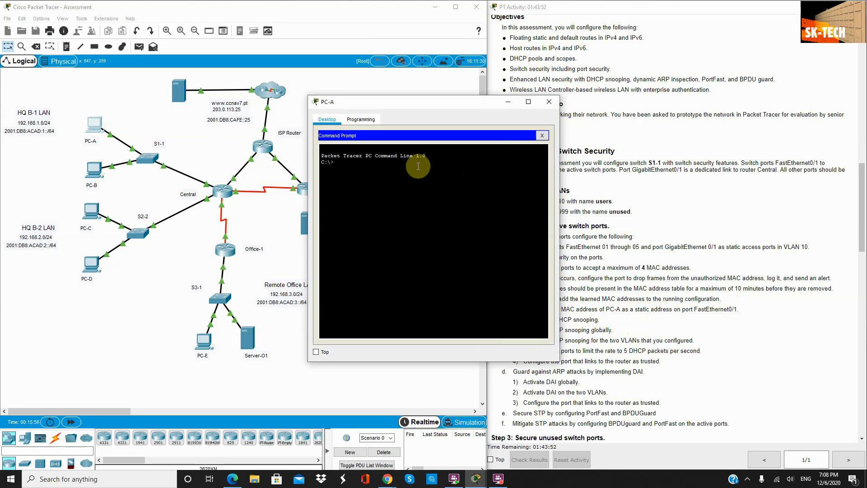
{"action": "type", "text": "ipconfi /all"}
{"action": "key", "text": "Return"}
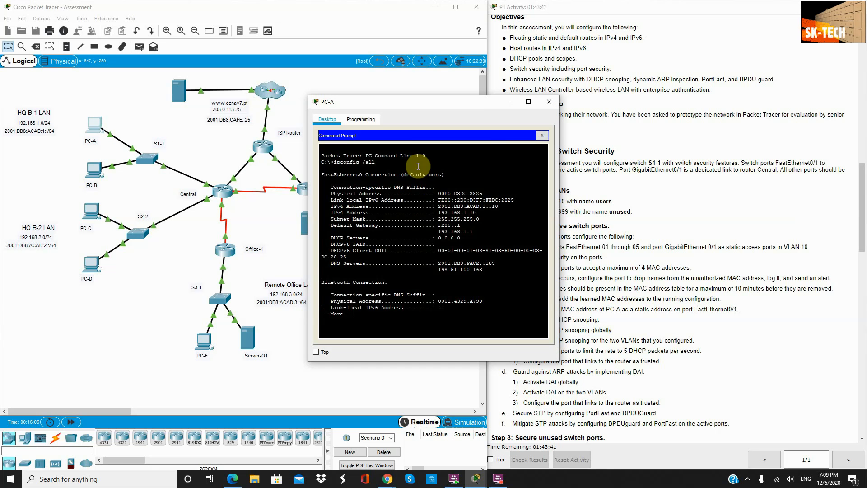
Step: Copy PC-A's physical address 00D0.D3DC.2825 and return to S1-1's CLI
{"action": "left_click_drag", "start_coordinate": [326, 194], "coordinate": [360, 195]}
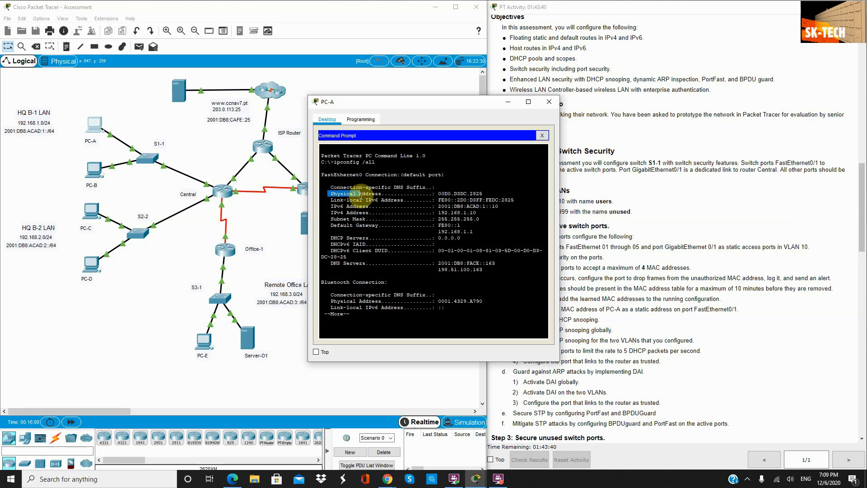
{"action": "left_click_drag", "start_coordinate": [482, 194], "coordinate": [439, 193]}
{"action": "right_click", "coordinate": [440, 195]}
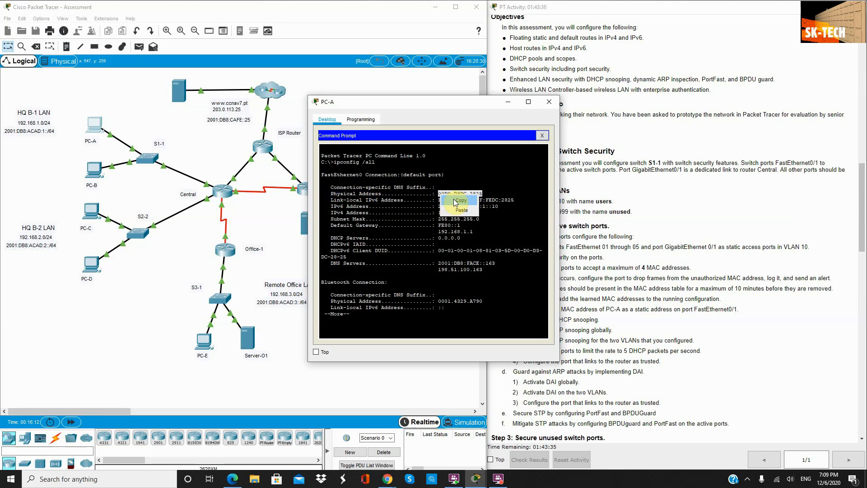
{"action": "left_click", "coordinate": [460, 200]}
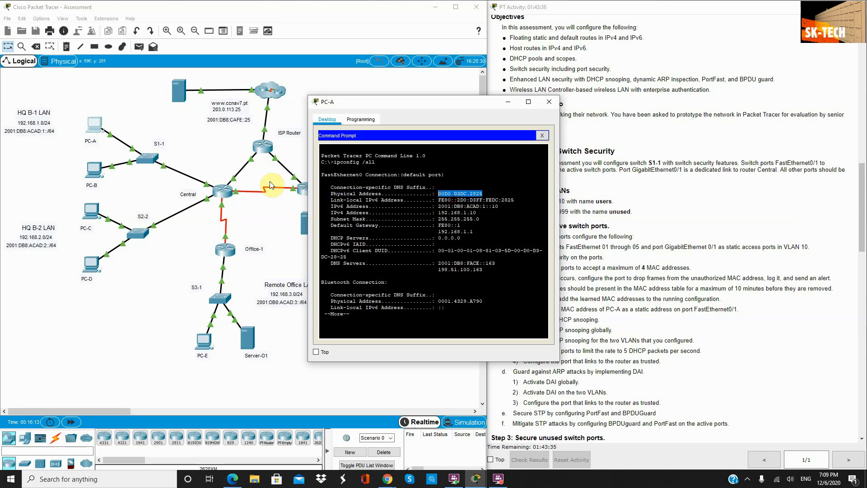
{"action": "left_click", "coordinate": [150, 162]}
Step: Add PC-A's MAC 00D0.D3DC.2825 as a static port-security address on the range
{"action": "type", "text": "s"}
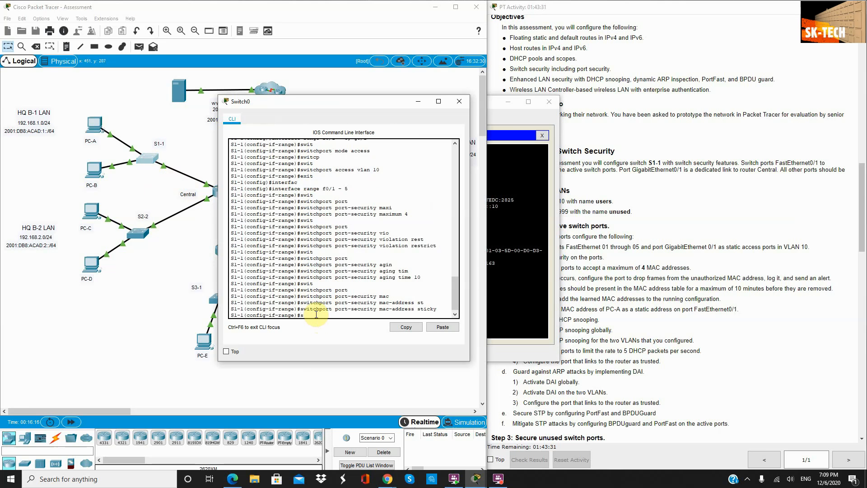
{"action": "type", "text": "wit"}
{"action": "key", "text": "Tab"}
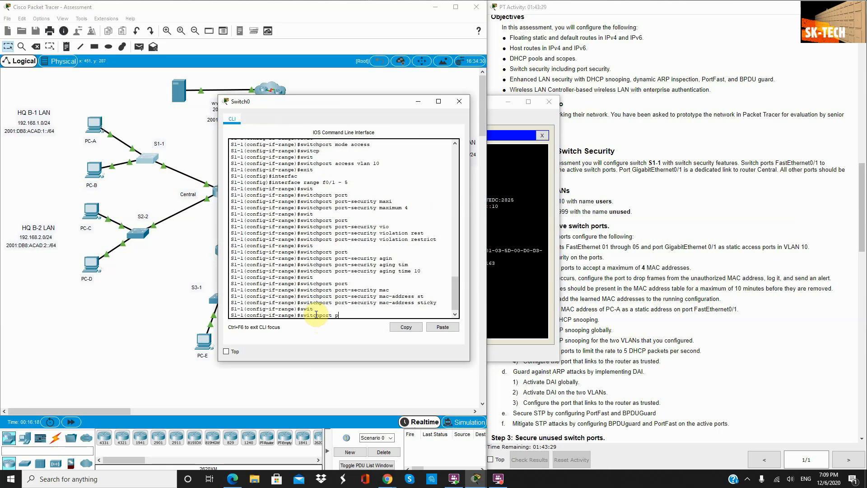
{"action": "type", "text": "port"}
{"action": "key", "text": "Tab"}
{"action": "type", "text": "ma"}
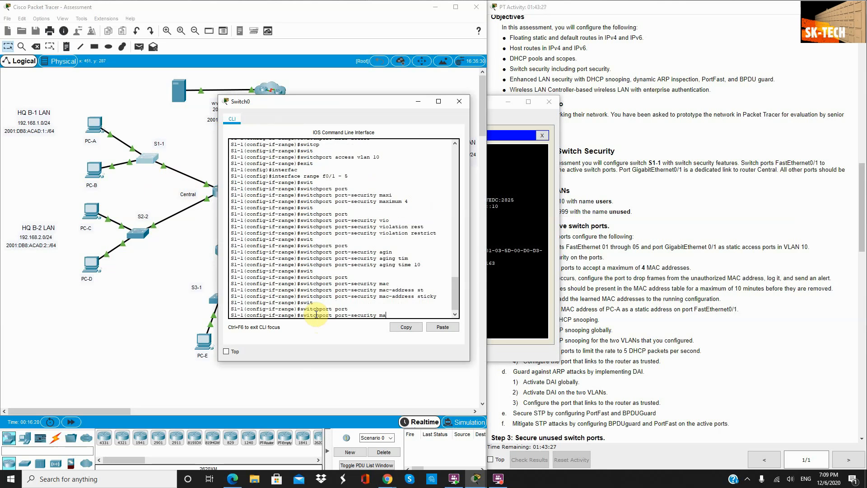
{"action": "type", "text": "c"}
{"action": "key", "text": "Tab"}
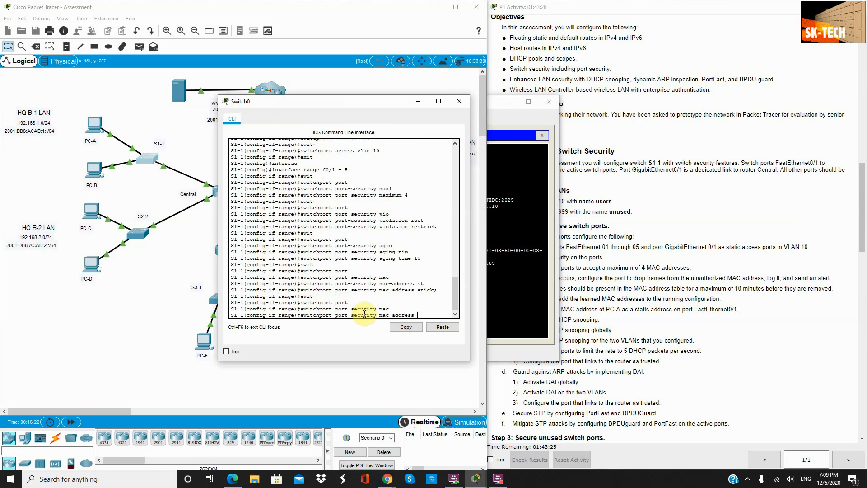
{"action": "left_click", "coordinate": [449, 327]}
{"action": "key", "text": "Return"}
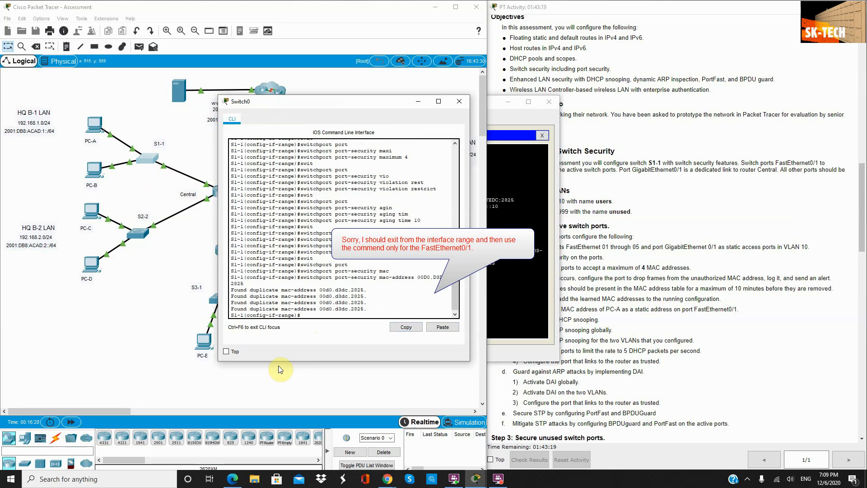
Step: Remove the static MAC from the whole range with 'no' and exit the range
{"action": "key", "text": "Up"}
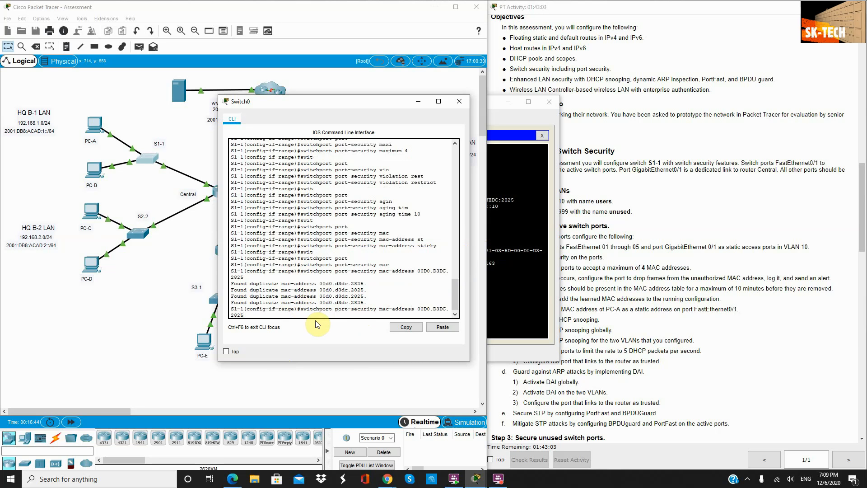
{"action": "type", "text": "no"}
{"action": "key", "text": "Return"}
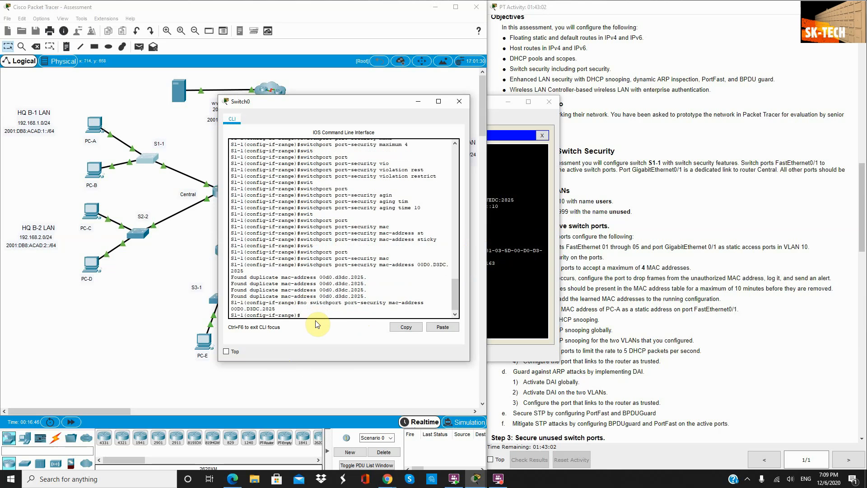
{"action": "type", "text": "exit"}
{"action": "key", "text": "Return"}
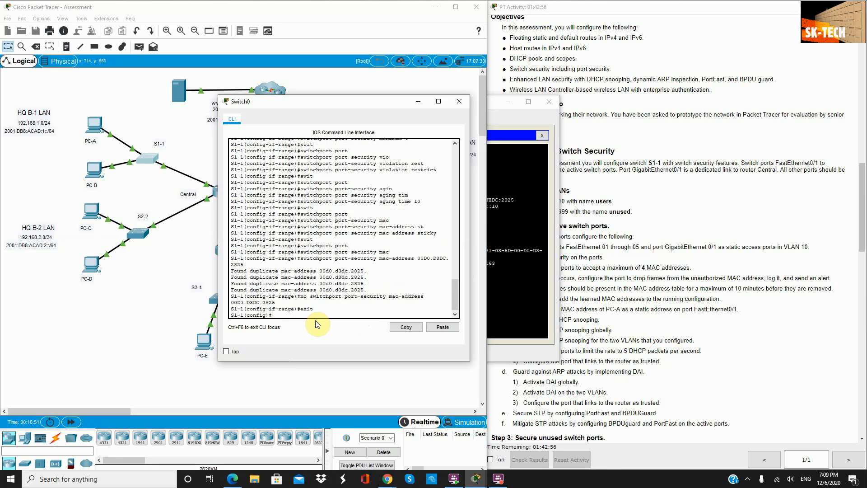
Step: On interface F0/1, apply switchport port-security mac-address 00D0.D3DC.2825
{"action": "type", "text": "interfca"}
{"action": "key", "text": "Tab"}
{"action": "key", "text": "Tab"}
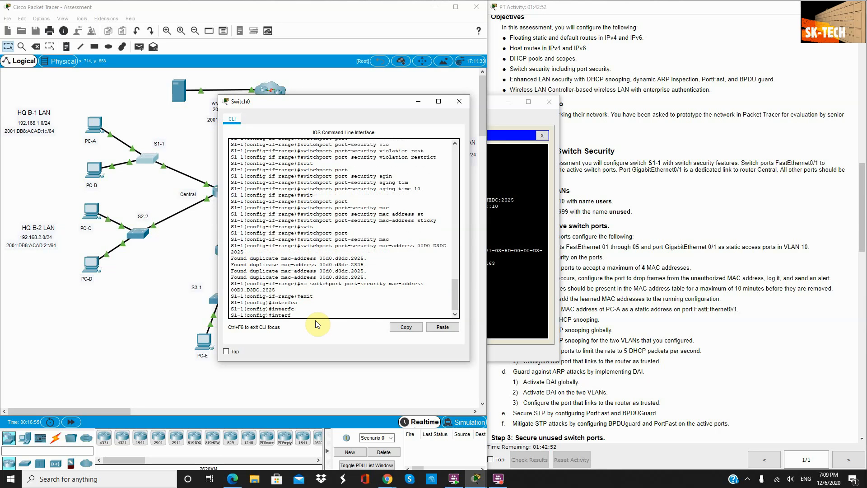
{"action": "key", "text": "BackSpace"}
{"action": "key", "text": "BackSpace"}
{"action": "key", "text": "Tab"}
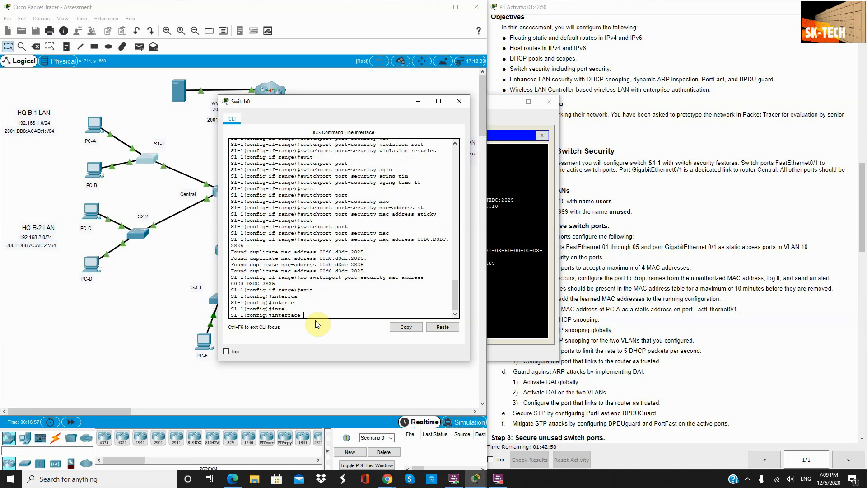
{"action": "type", "text": "f0/1"}
{"action": "key", "text": "Return"}
{"action": "key", "text": "Up"}
{"action": "key", "text": "Up"}
{"action": "key", "text": "Up"}
{"action": "key", "text": "Up"}
{"action": "key", "text": "Up"}
{"action": "key", "text": "Up"}
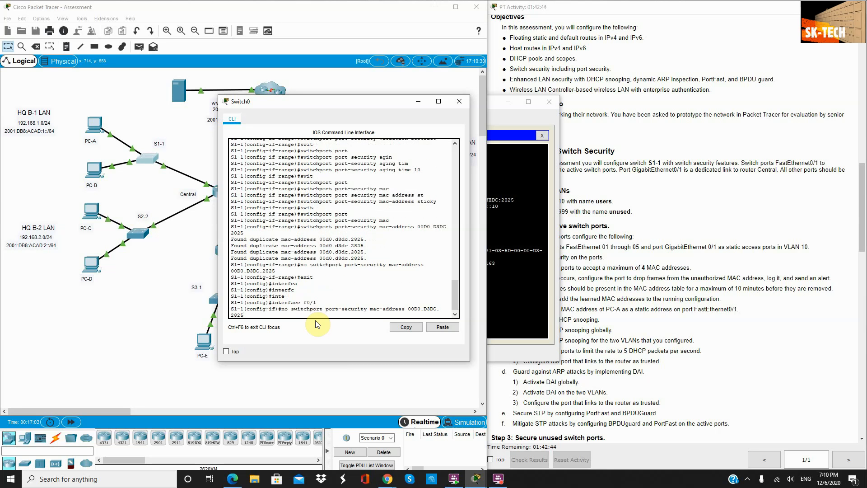
{"action": "key", "text": "ctrl+a"}
{"action": "key", "text": "Delete"}
{"action": "key", "text": "Delete"}
{"action": "key", "text": "Delete"}
{"action": "key", "text": "Return"}
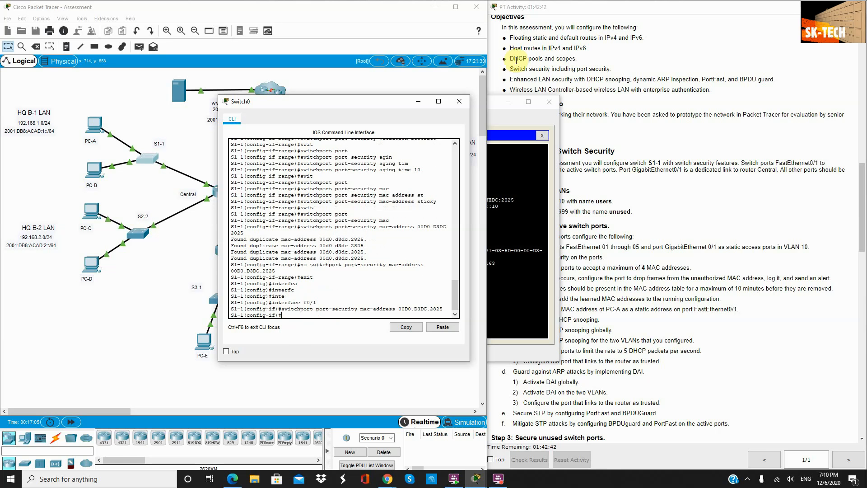
Step: Return to global configuration and enable ip dhcp snooping globally
{"action": "left_click", "coordinate": [509, 102]}
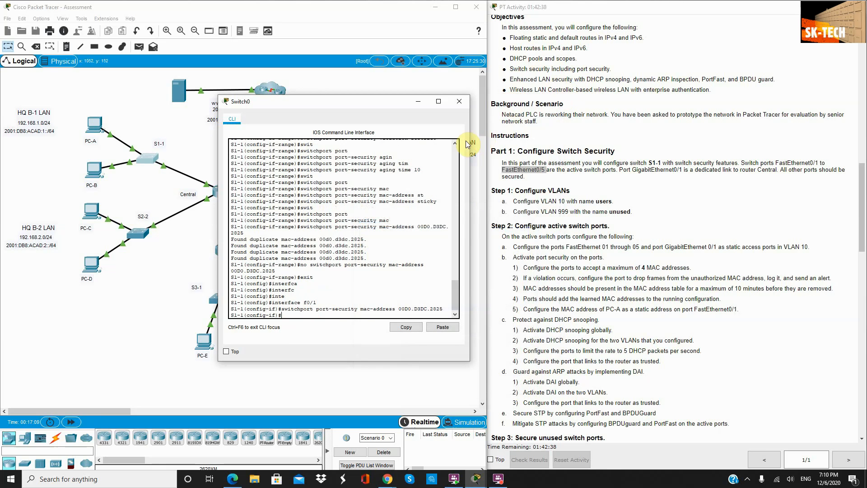
{"action": "scroll", "coordinate": [582, 319], "scroll_direction": "down", "scroll_amount": 1}
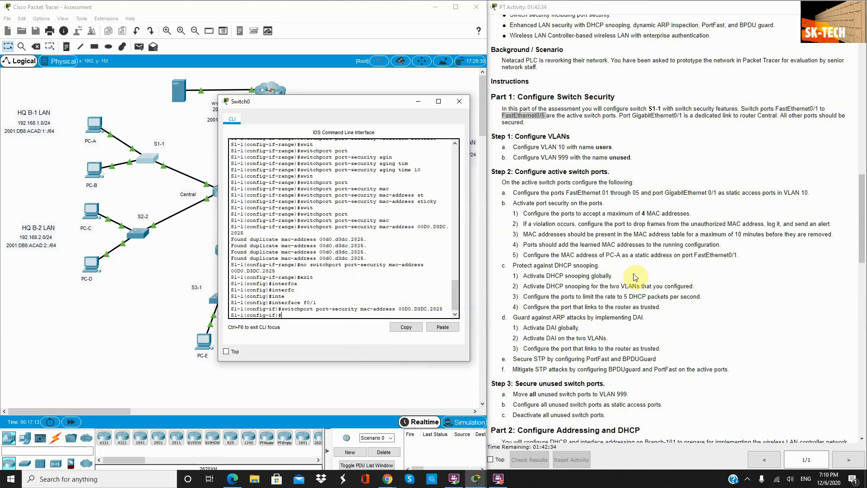
{"action": "scroll", "coordinate": [573, 269], "scroll_direction": "down", "scroll_amount": 1}
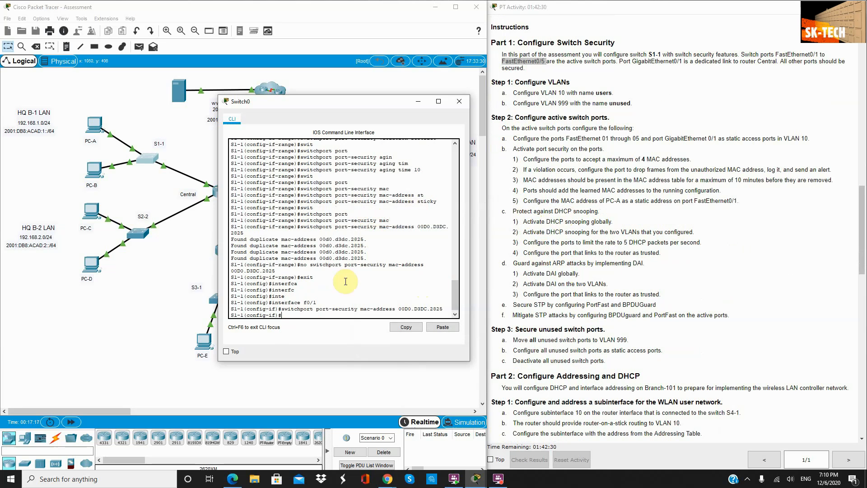
{"action": "type", "text": "ex"}
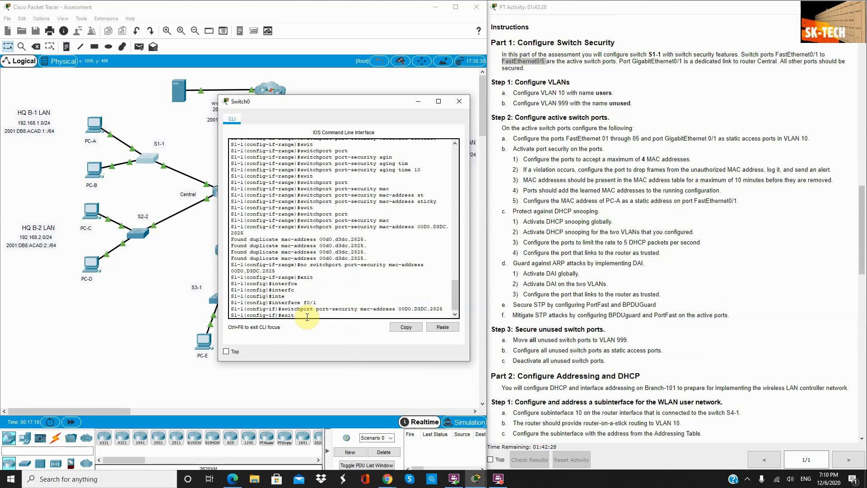
{"action": "type", "text": "it"}
{"action": "key", "text": "Return"}
{"action": "type", "text": "ip d"}
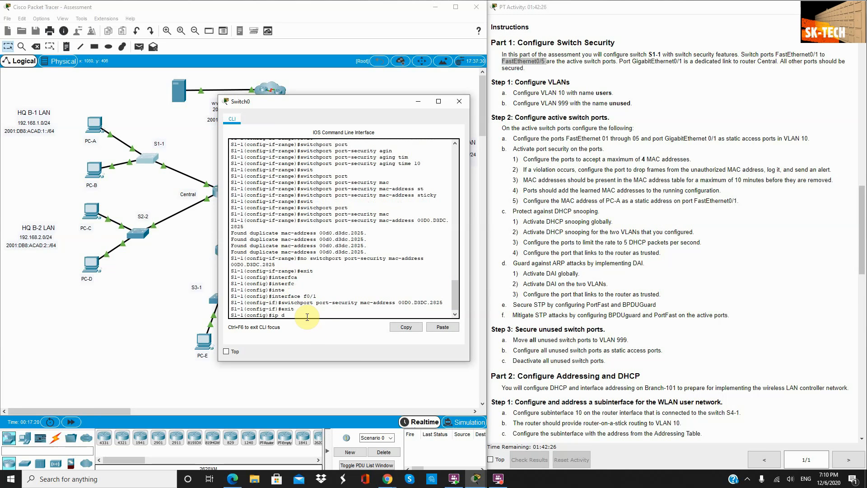
{"action": "type", "text": "hcp"}
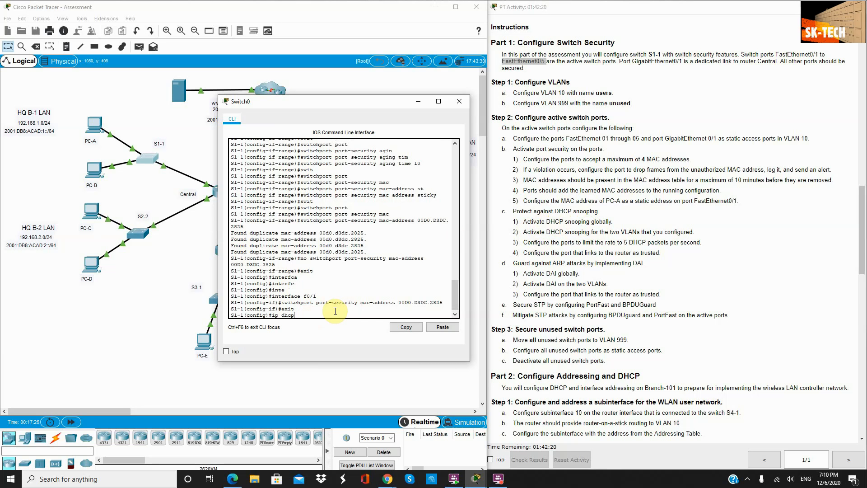
{"action": "type", "text": "sno"}
{"action": "key", "text": "Tab"}
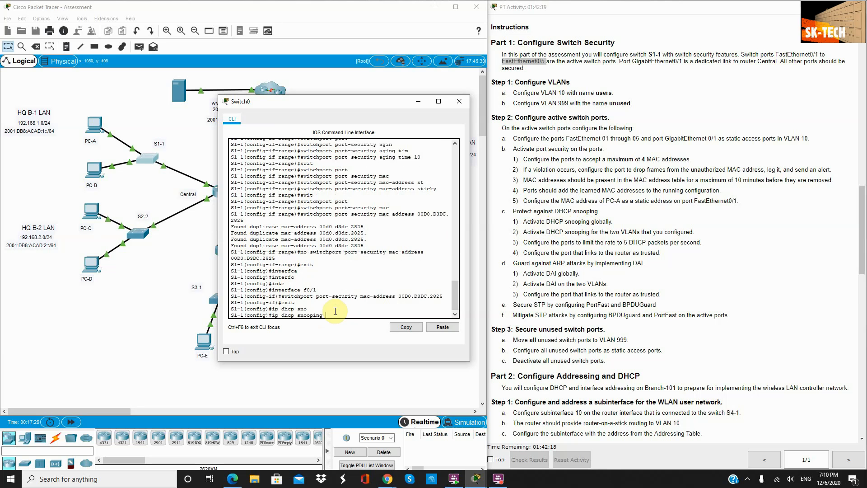
{"action": "key", "text": "Return"}
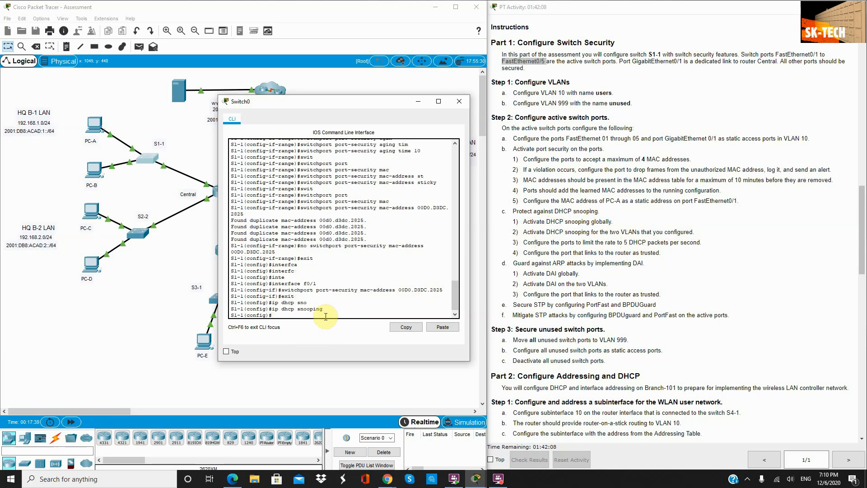
Step: Enable DHCP snooping for VLANs 10 and 999
{"action": "key", "text": "Up"}
{"action": "type", "text": "vlan 10, 999"}
{"action": "key", "text": "Return"}
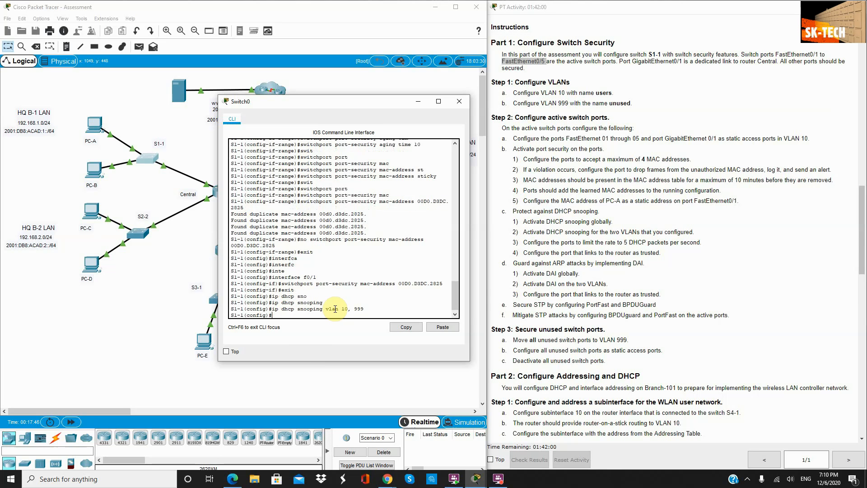
{"action": "key", "text": "Up"}
{"action": "key", "text": "Return"}
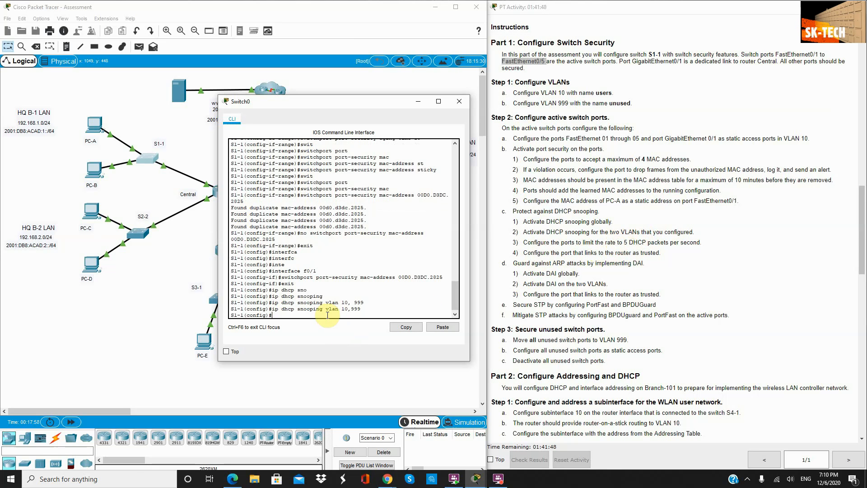
Step: Attempt a DHCP snooping limit command, then clear it as unsupported
{"action": "key", "text": "Up"}
{"action": "key", "text": "BackSpace"}
{"action": "key", "text": "BackSpace"}
{"action": "key", "text": "BackSpace"}
{"action": "key", "text": "BackSpace"}
{"action": "type", "text": "m"}
{"action": "key", "text": "Tab"}
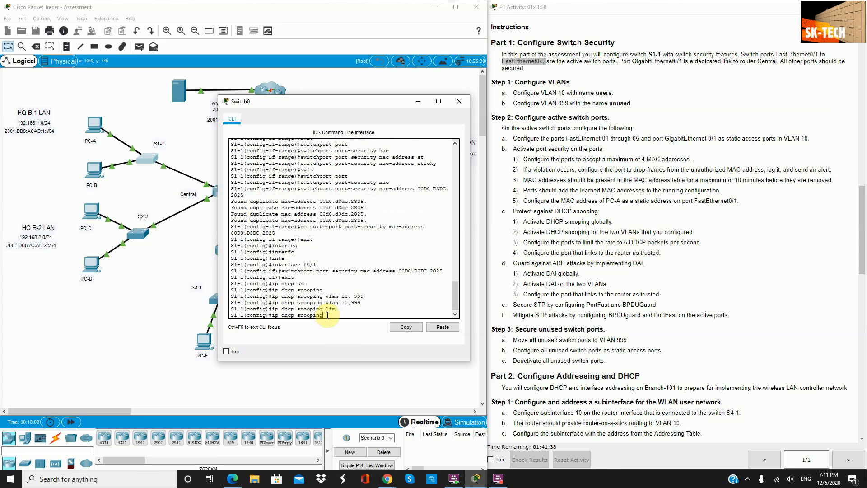
{"action": "key", "text": "BackSpace"}
{"action": "key", "text": "BackSpace"}
{"action": "key", "text": "BackSpace"}
{"action": "key", "text": "BackSpace"}
{"action": "key", "text": "BackSpace"}
{"action": "key", "text": "BackSpace"}
{"action": "key", "text": "BackSpace"}
{"action": "key", "text": "BackSpace"}
{"action": "key", "text": "BackSpace"}
{"action": "key", "text": "BackSpace"}
{"action": "key", "text": "BackSpace"}
{"action": "key", "text": "BackSpace"}
{"action": "key", "text": "BackSpace"}
{"action": "key", "text": "BackSpace"}
{"action": "key", "text": "BackSpace"}
{"action": "key", "text": "BackSpace"}
Step: Begin entering interface range F0/1–5 and the next port
{"action": "type", "text": "interfac"}
{"action": "key", "text": "Tab"}
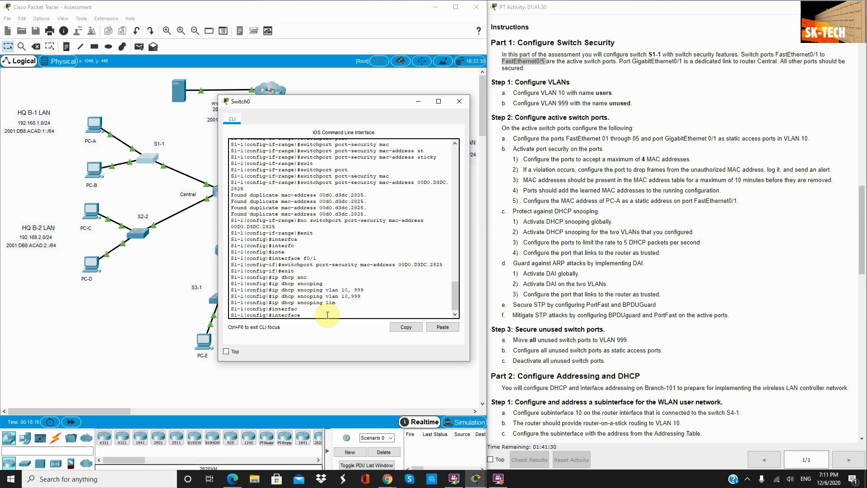
{"action": "type", "text": "rang"}
{"action": "type", "text": "e f0/1 - 5, f"}
Step: Limit DHCP snooping on ports F0/1–5 and G0/1 to 5 packets per second
{"action": "key", "text": "Return"}
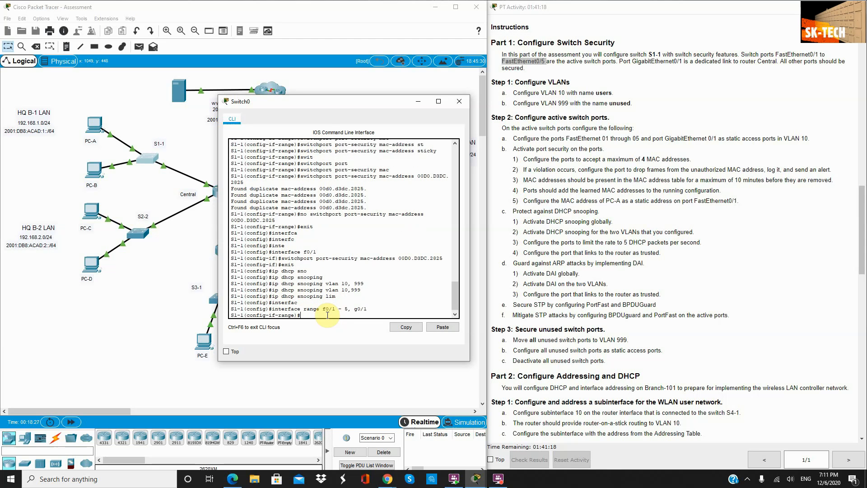
{"action": "type", "text": "ip sno"}
{"action": "key", "text": "Tab"}
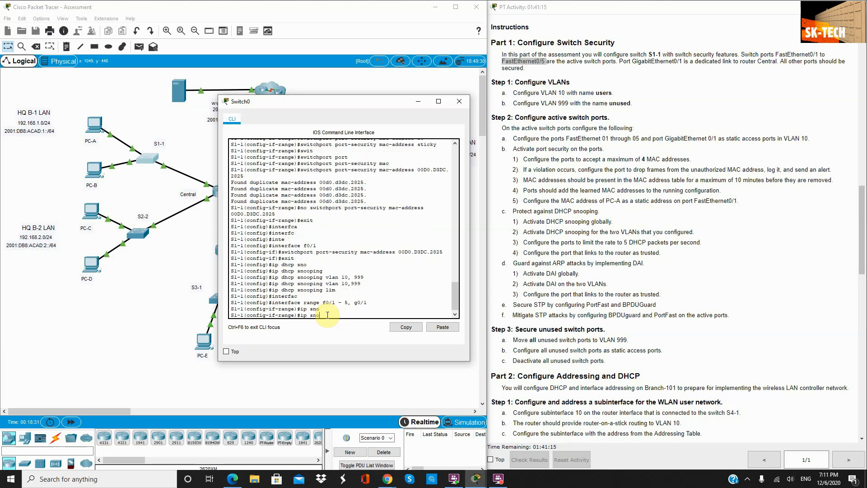
{"action": "key", "text": "BackSpace"}
{"action": "key", "text": "Tab"}
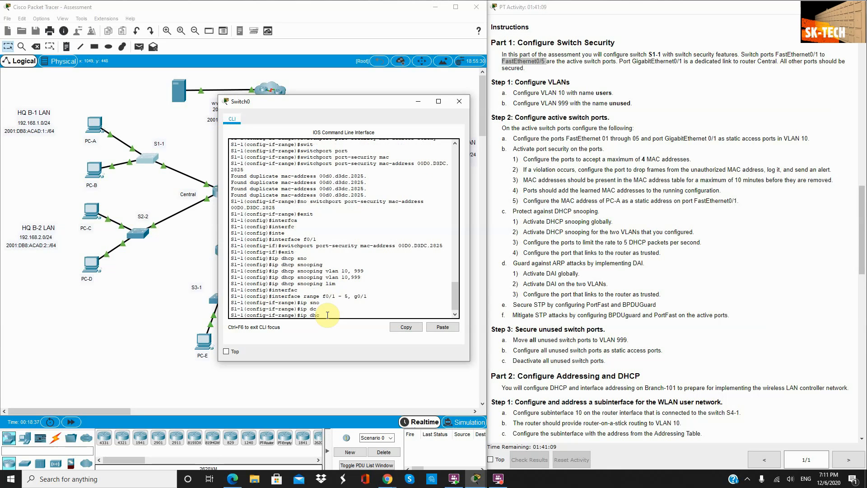
{"action": "type", "text": "sn"}
{"action": "type", "text": "li"}
{"action": "key", "text": "Tab"}
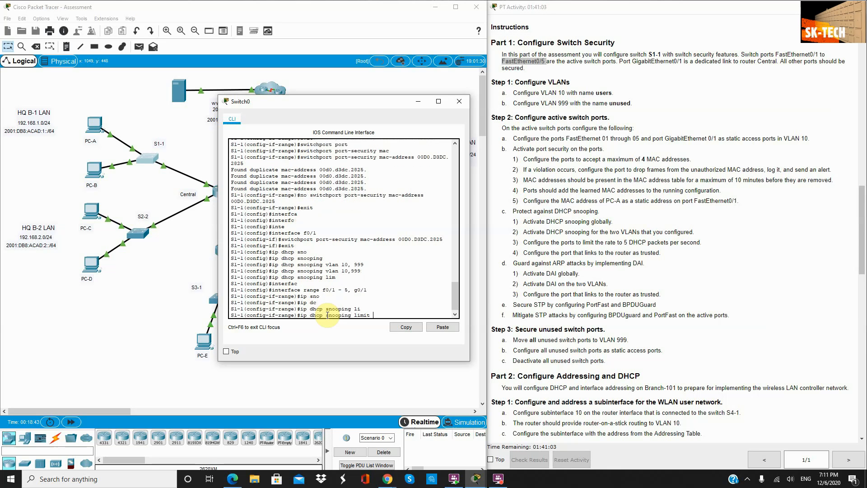
{"action": "type", "text": "ra"}
{"action": "key", "text": "Tab"}
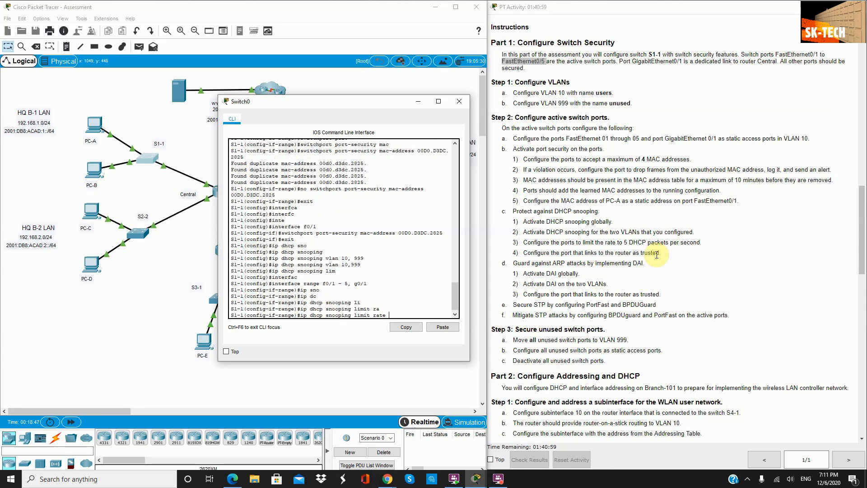
{"action": "type", "text": "5"}
{"action": "key", "text": "Return"}
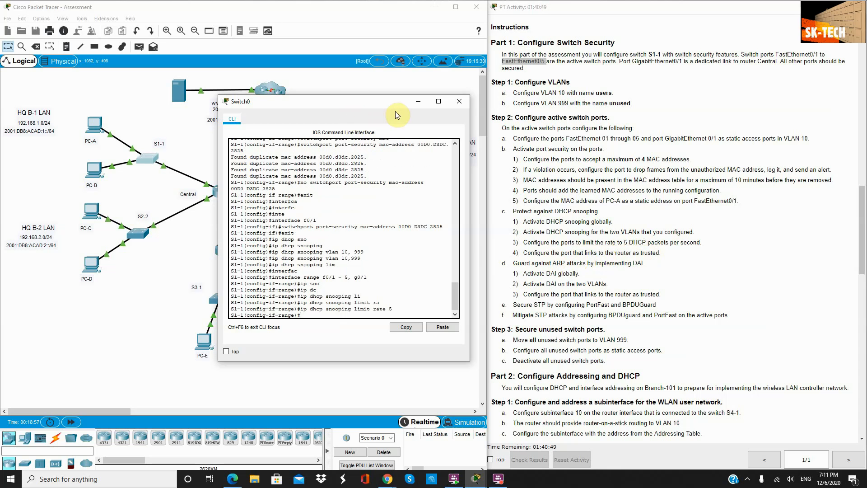
{"action": "left_click_drag", "start_coordinate": [346, 103], "coordinate": [413, 122]}
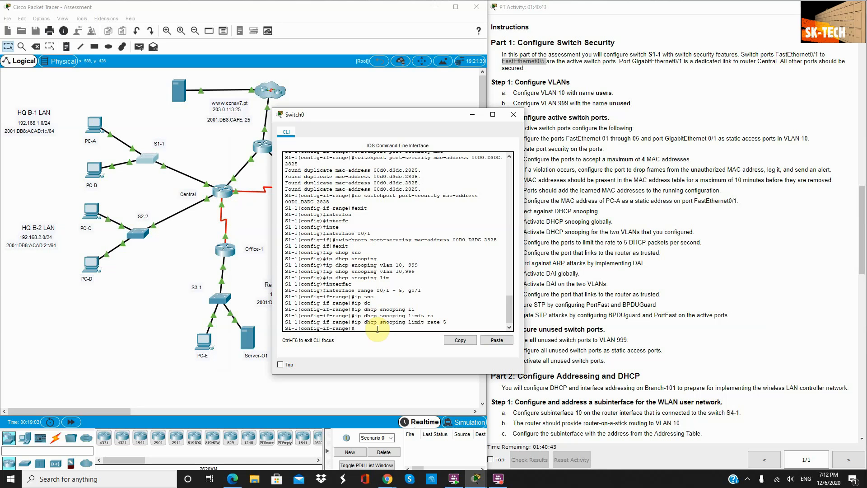
Step: Make uplink G0/1 a DHCP-snooping trusted port
{"action": "type", "text": "t"}
{"action": "key", "text": "Return"}
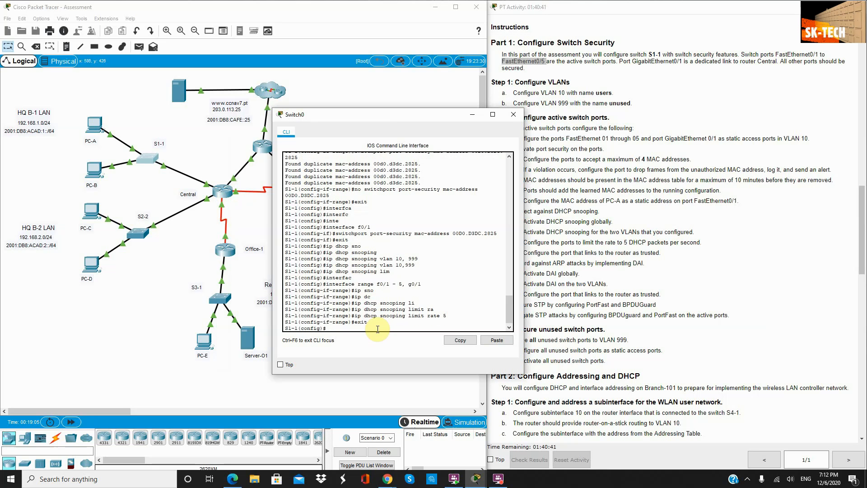
{"action": "type", "text": "inter g0/11"}
{"action": "key", "text": "Return"}
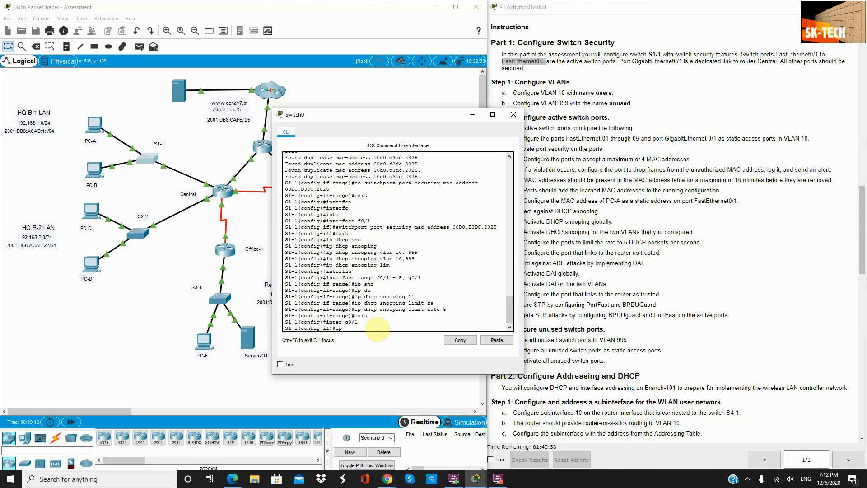
{"action": "type", "text": "ip dhcp sno"}
{"action": "key", "text": "Tab"}
{"action": "type", "text": "trus"}
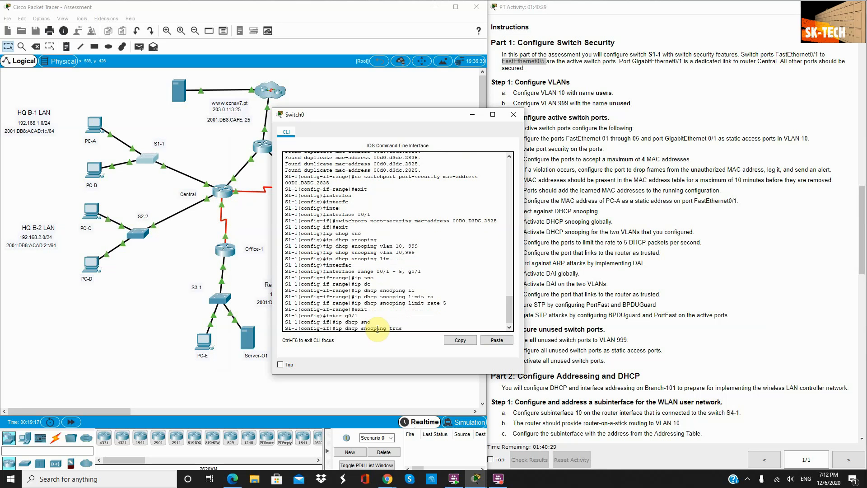
{"action": "type", "text": "t"}
{"action": "key", "text": "Return"}
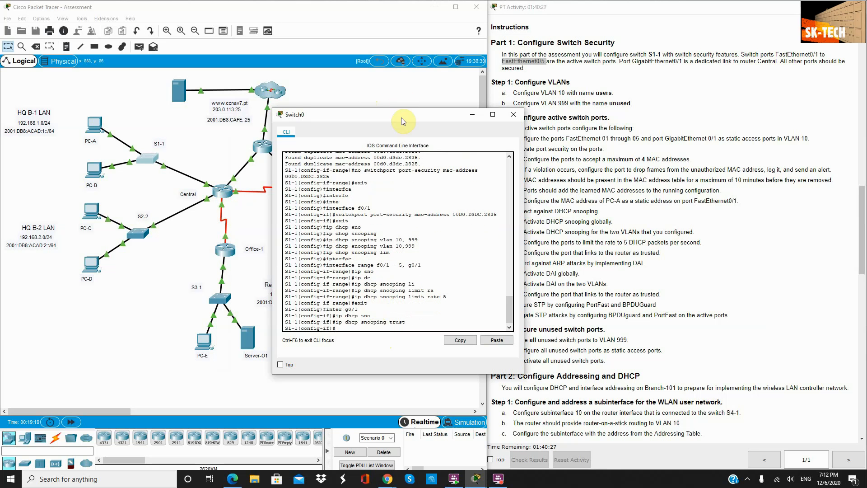
{"action": "mouse_move", "coordinate": [401, 118]}
{"action": "left_mouse_down"}
{"action": "mouse_move", "coordinate": [365, 113]}
{"action": "mouse_move", "coordinate": [390, 111]}
{"action": "left_mouse_up"}
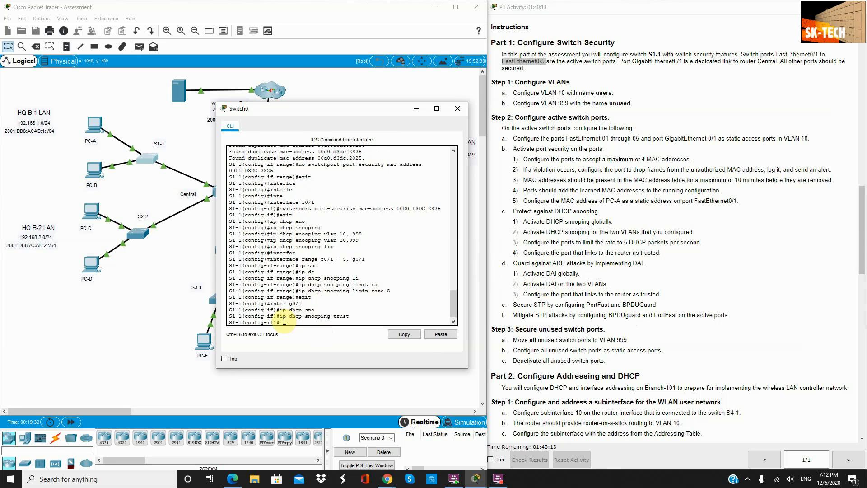
Step: Enable Dynamic ARP Inspection globally for VLANs 10 and 999
{"action": "left_click_drag", "start_coordinate": [608, 284], "coordinate": [510, 272]}
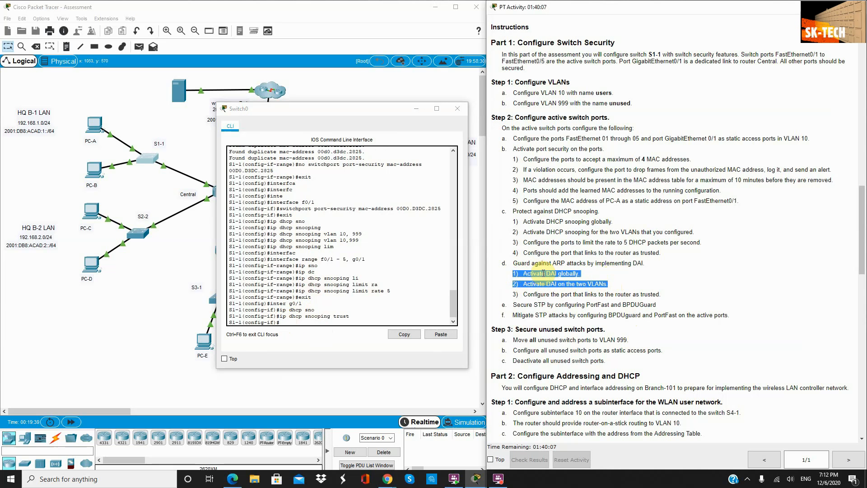
{"action": "left_click", "coordinate": [287, 325]}
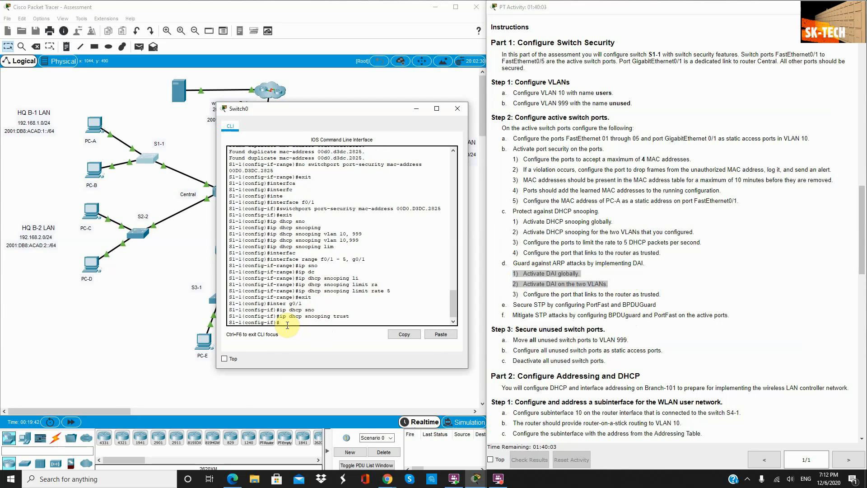
{"action": "type", "text": "exit"}
{"action": "key", "text": "Return"}
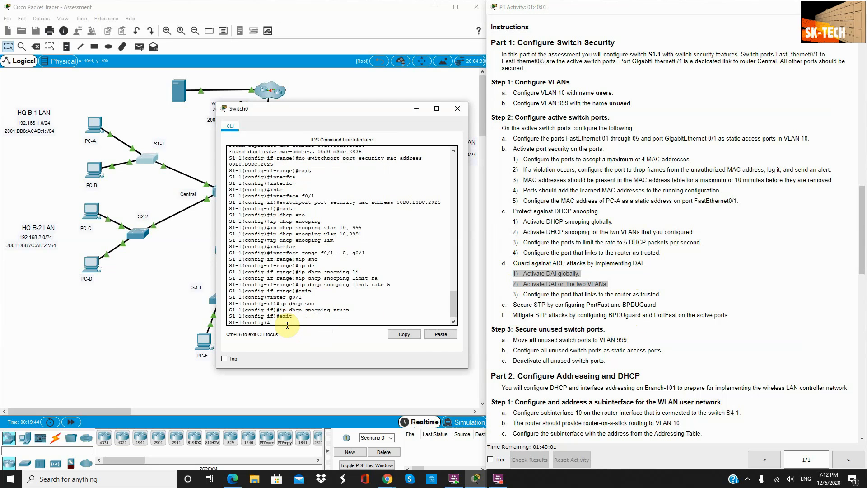
{"action": "type", "text": "ip ar"}
{"action": "key", "text": "Tab"}
{"action": "type", "text": "ins"}
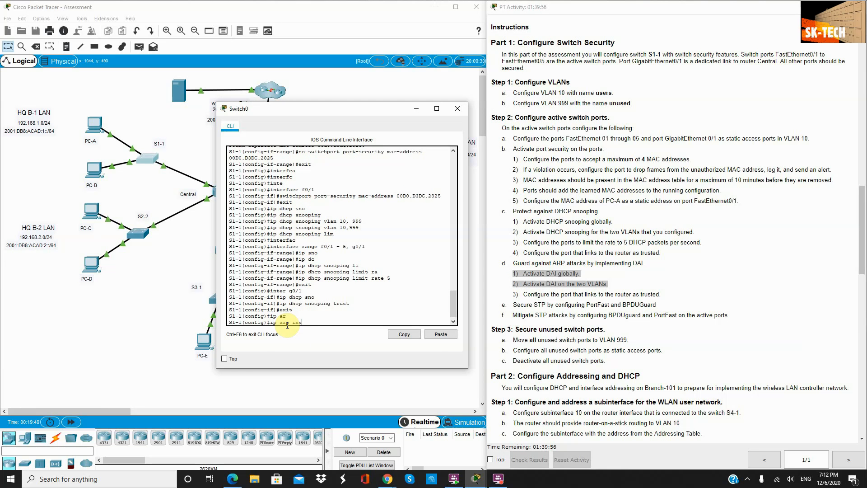
{"action": "key", "text": "Tab"}
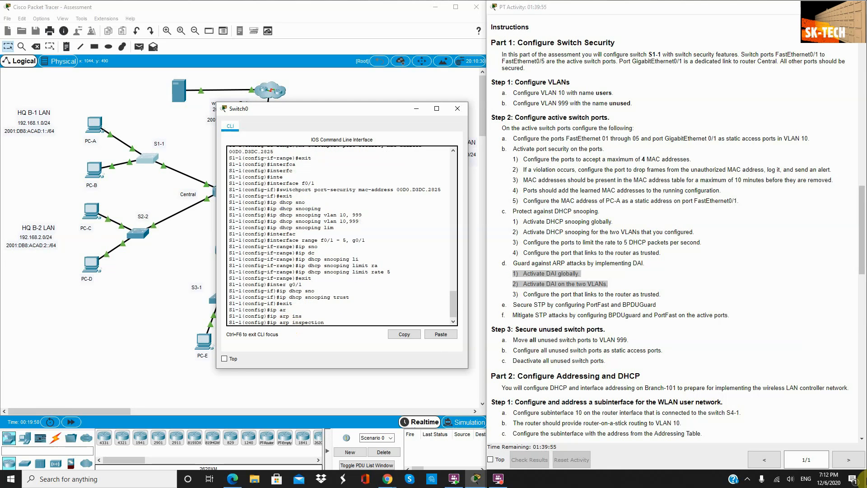
{"action": "type", "text": "vlan 10,999"}
{"action": "key", "text": "Return"}
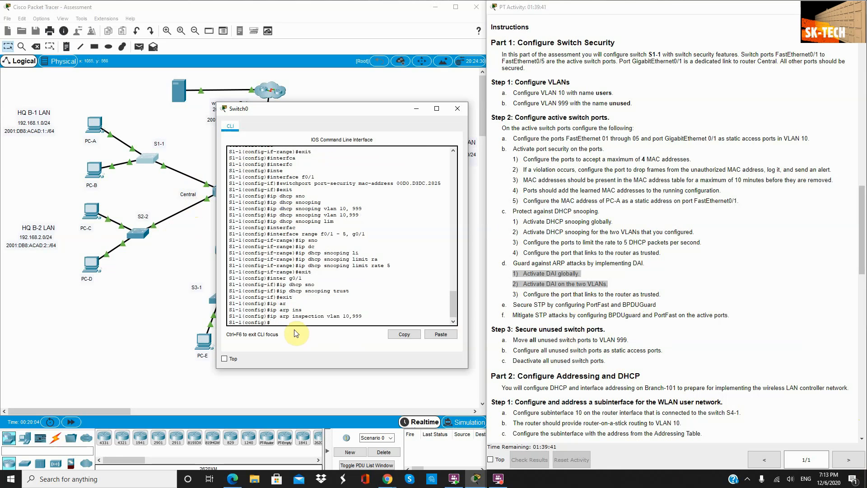
Step: Set G0/1 as ARP-inspection trusted and return to global configuration
{"action": "type", "text": "interf"}
{"action": "key", "text": "Tab"}
{"action": "type", "text": "g"}
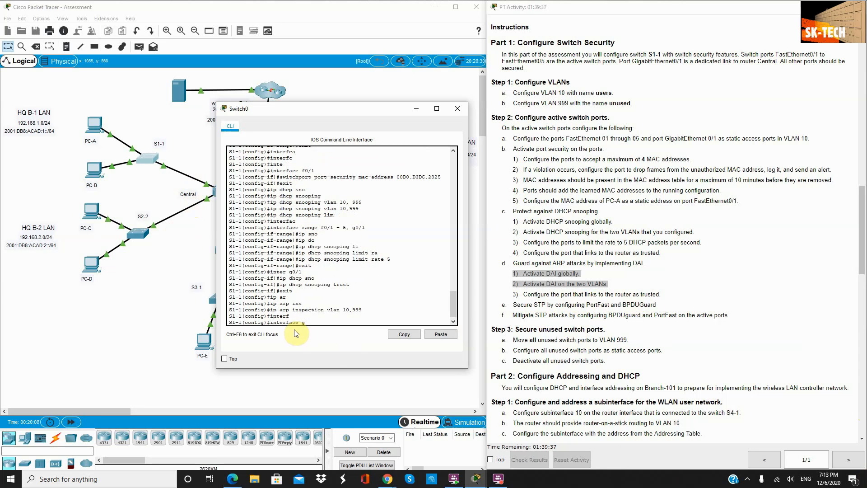
{"action": "type", "text": "0/1"}
{"action": "key", "text": "Return"}
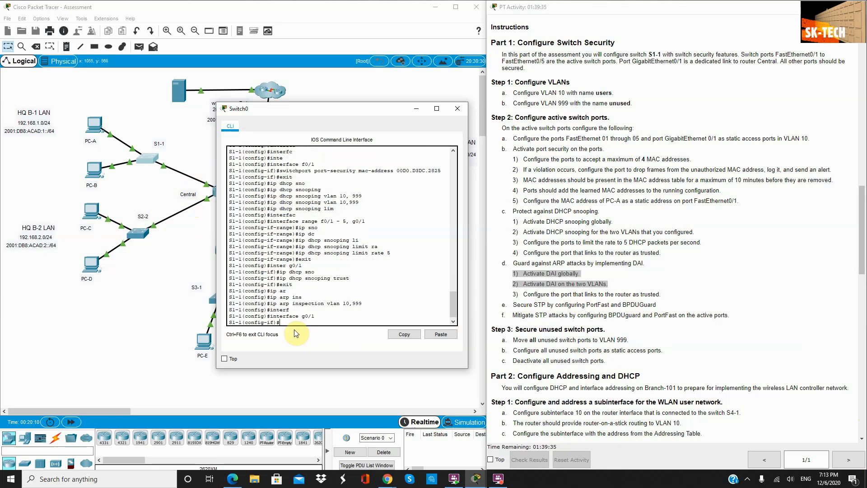
{"action": "type", "text": "ip arp insp"}
{"action": "key", "text": "Tab"}
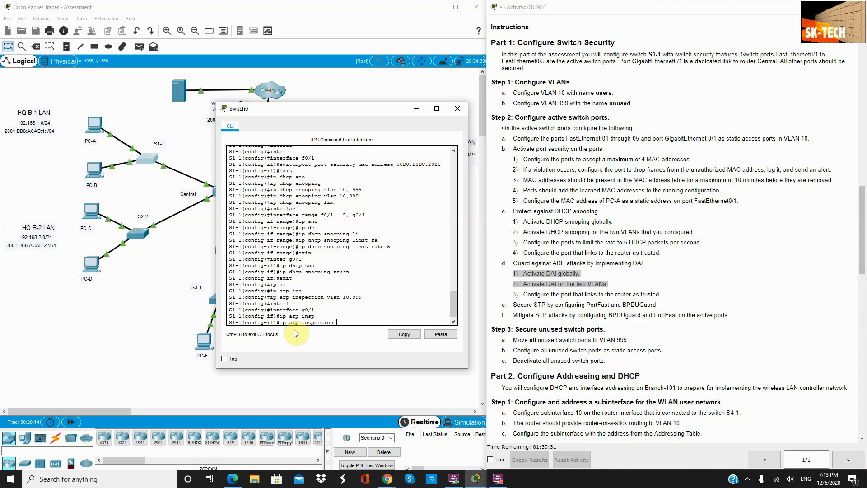
{"action": "type", "text": "tru"}
{"action": "key", "text": "Tab"}
{"action": "key", "text": "Return"}
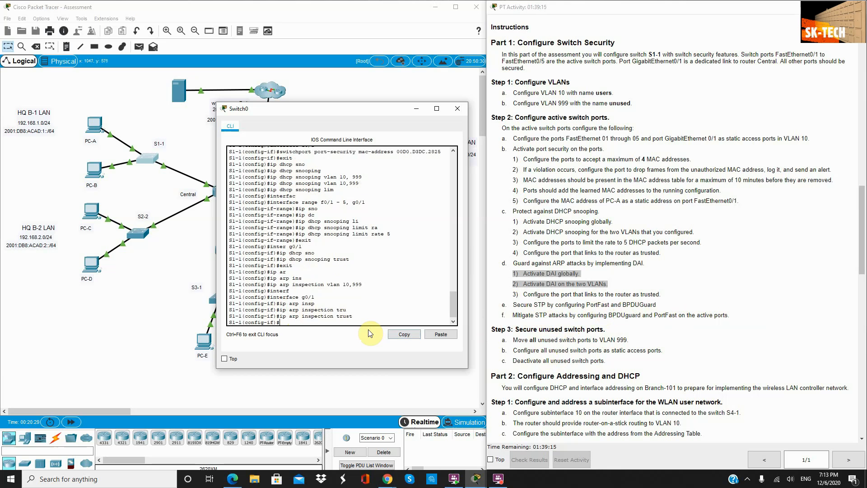
{"action": "type", "text": "xit"}
{"action": "key", "text": "Return"}
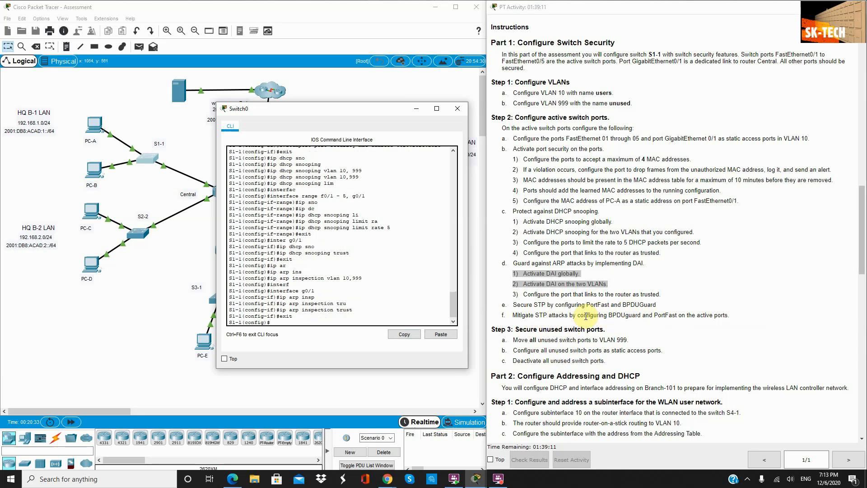
Step: Select ports F0/1–5 and enable spanning-tree PortFast on them
{"action": "type", "text": "interface rang"}
{"action": "key", "text": "Tab"}
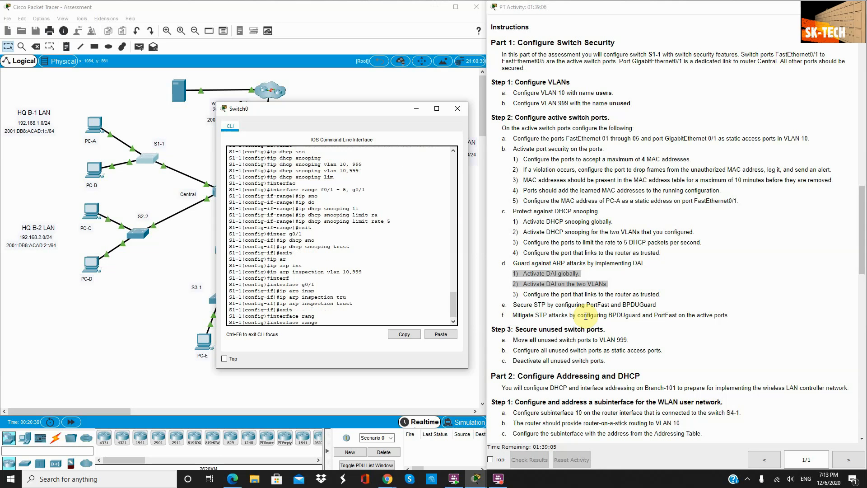
{"action": "type", "text": "f0/1 - 5"}
{"action": "key", "text": "Return"}
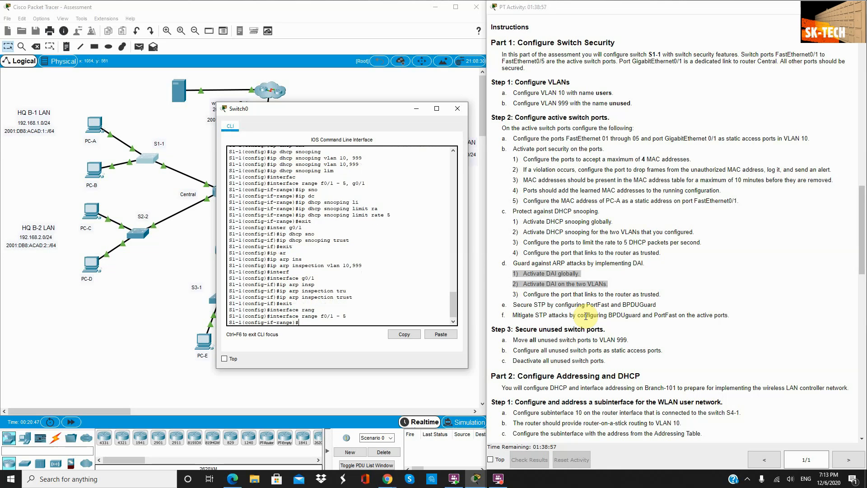
{"action": "type", "text": "span"}
{"action": "key", "text": "Tab"}
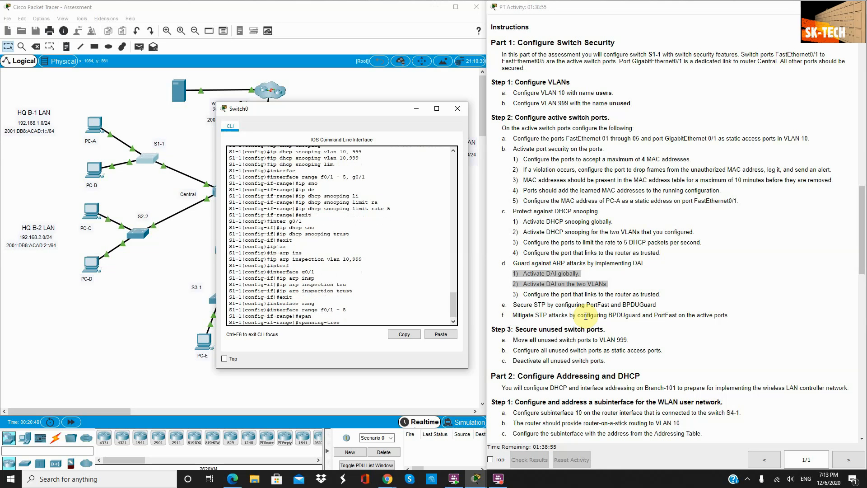
{"action": "type", "text": "portfast"}
{"action": "key", "text": "Return"}
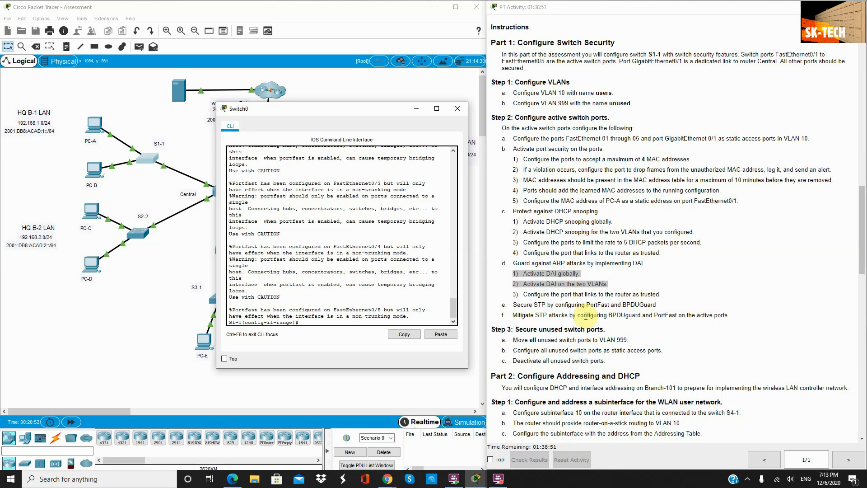
Step: Enable BPDU Guard on the same ports and leave the range configuration
{"action": "key", "text": "Up"}
{"action": "key", "text": "BackSpace"}
{"action": "key", "text": "BackSpace"}
{"action": "key", "text": "BackSpace"}
{"action": "key", "text": "BackSpace"}
{"action": "type", "text": "bpdug"}
{"action": "key", "text": "Tab"}
{"action": "type", "text": "ena"}
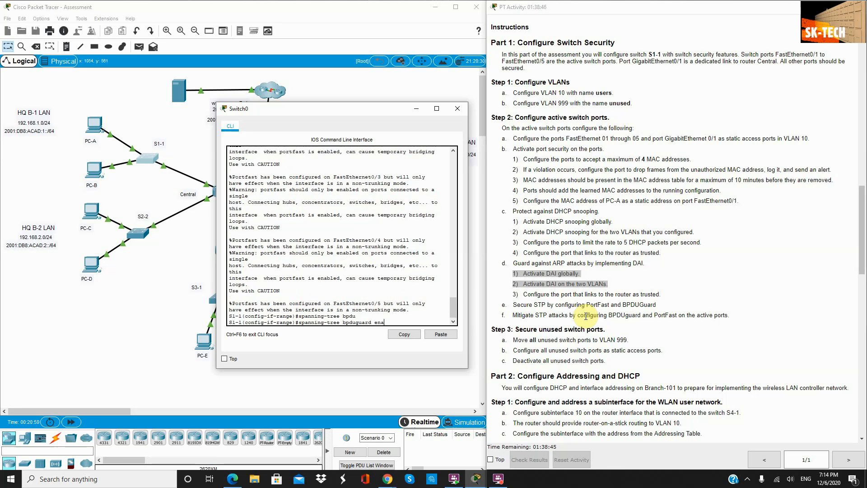
{"action": "key", "text": "Tab"}
{"action": "key", "text": "Return"}
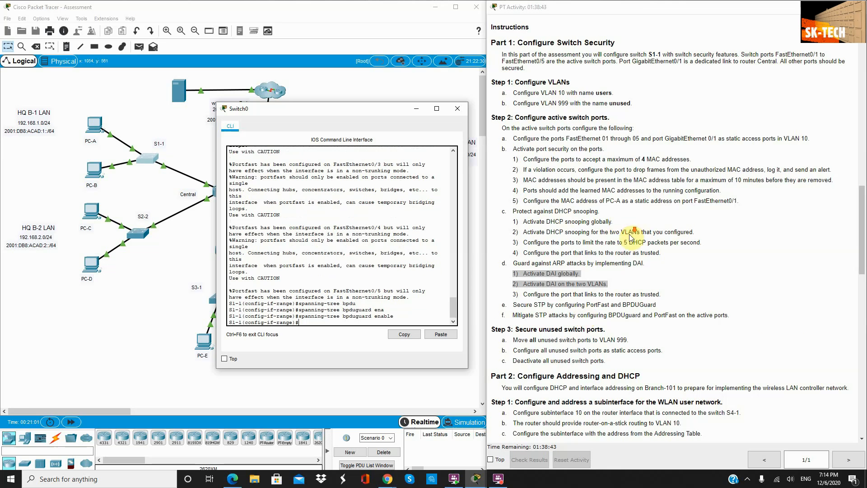
{"action": "scroll", "coordinate": [600, 280], "scroll_direction": "down", "scroll_amount": 3}
{"action": "scroll", "coordinate": [540, 247], "scroll_direction": "down", "scroll_amount": 1}
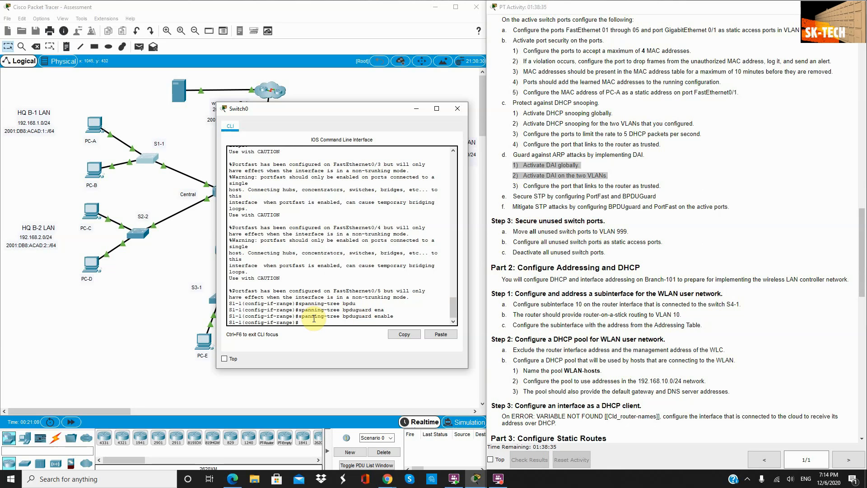
{"action": "key", "text": "BackSpace"}
{"action": "type", "text": "xit"}
{"action": "key", "text": "Return"}
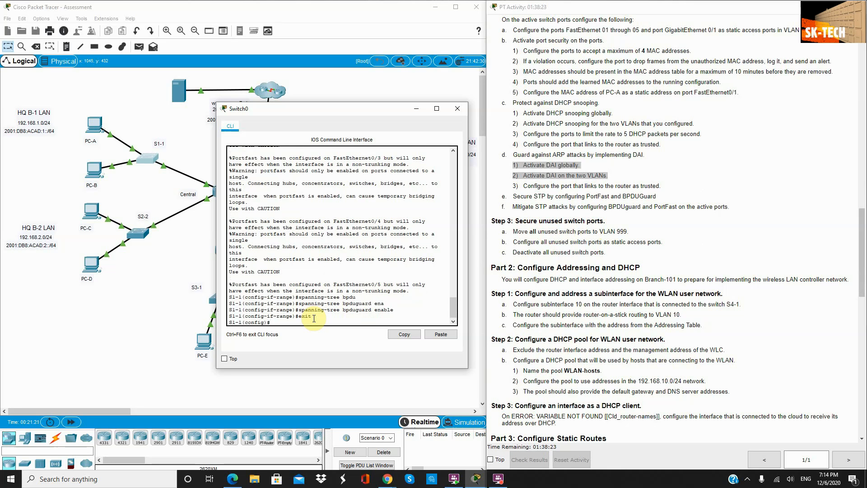
{"action": "type", "text": "ter"}
{"action": "key", "text": "Tab"}
Step: Select unused ports F0/6–24 and G0/2 and set them to access mode
{"action": "type", "text": "ran"}
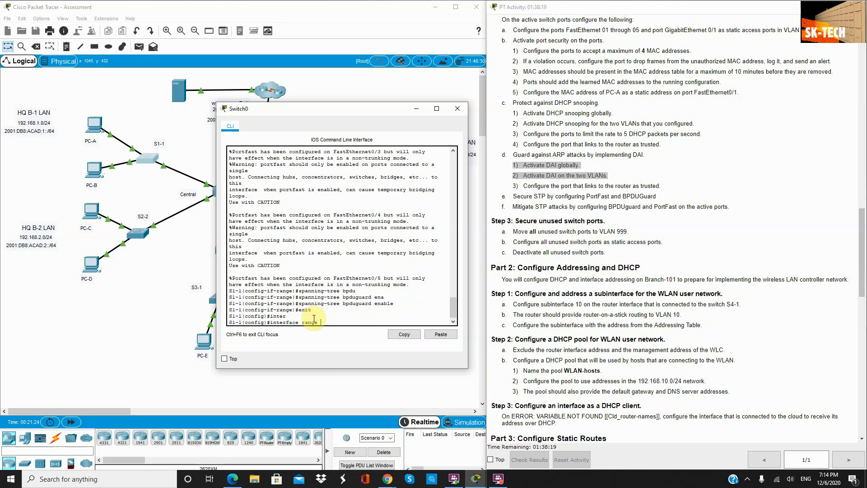
{"action": "type", "text": "ge g"}
{"action": "key", "text": "BackSpace"}
{"action": "type", "text": "f0"}
{"action": "type", "text": "/6 - 24, g0/2"}
{"action": "key", "text": "Return"}
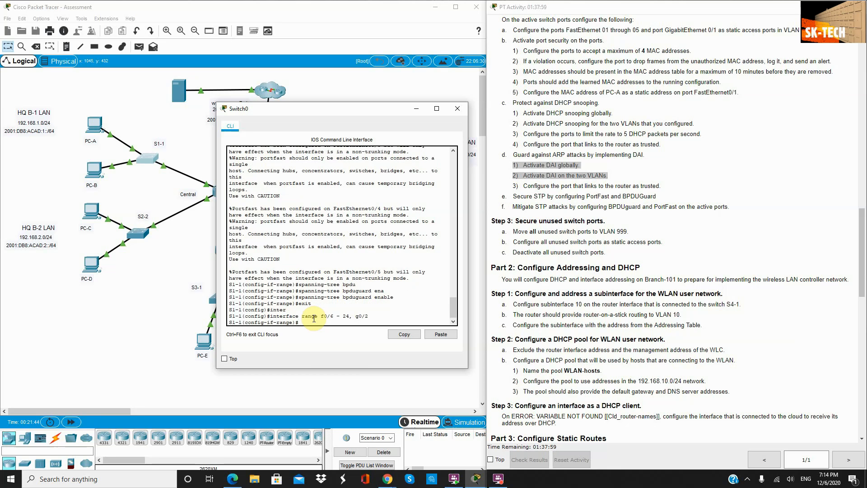
{"action": "key", "text": "Tab"}
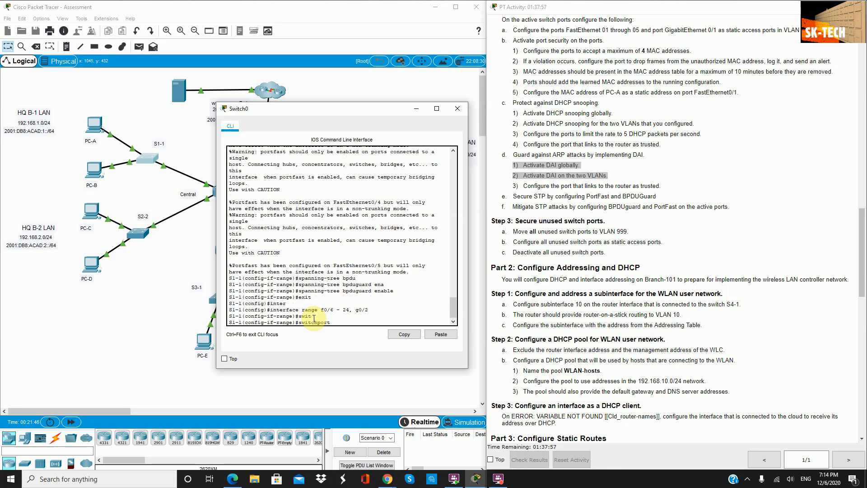
{"action": "type", "text": "mode acc"}
{"action": "key", "text": "Tab"}
{"action": "key", "text": "Return"}
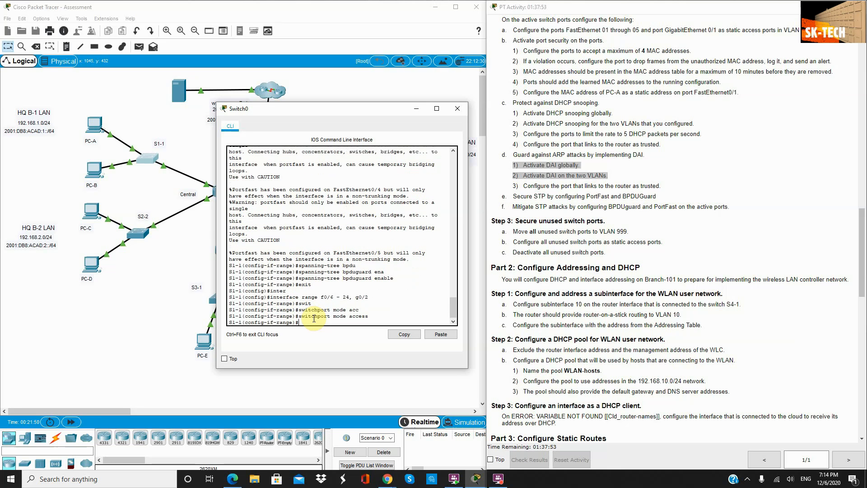
Step: Assign those ports to VLAN 999, shut them down, and exit
{"action": "type", "text": "switch"}
{"action": "key", "text": "Tab"}
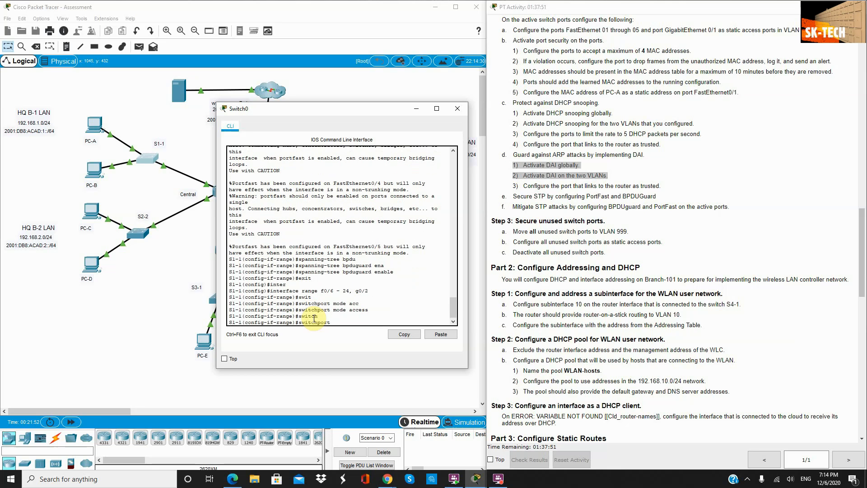
{"action": "type", "text": "access vlan 999"}
{"action": "key", "text": "Return"}
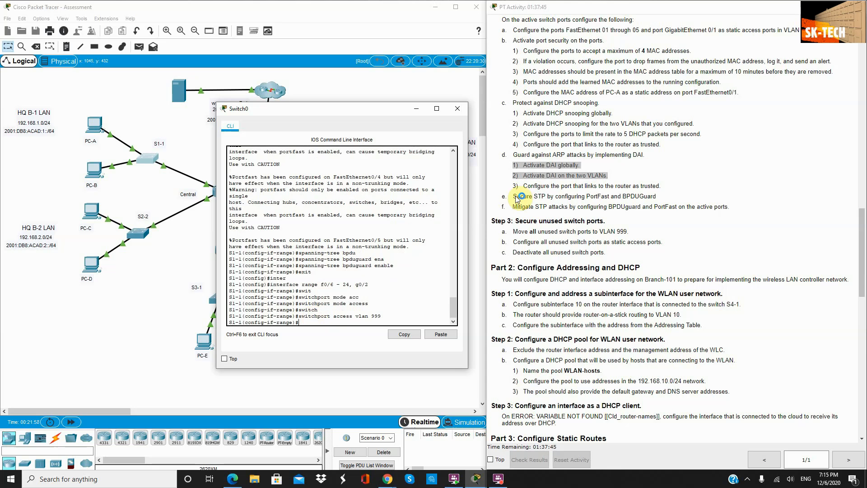
{"action": "left_click", "coordinate": [327, 338]}
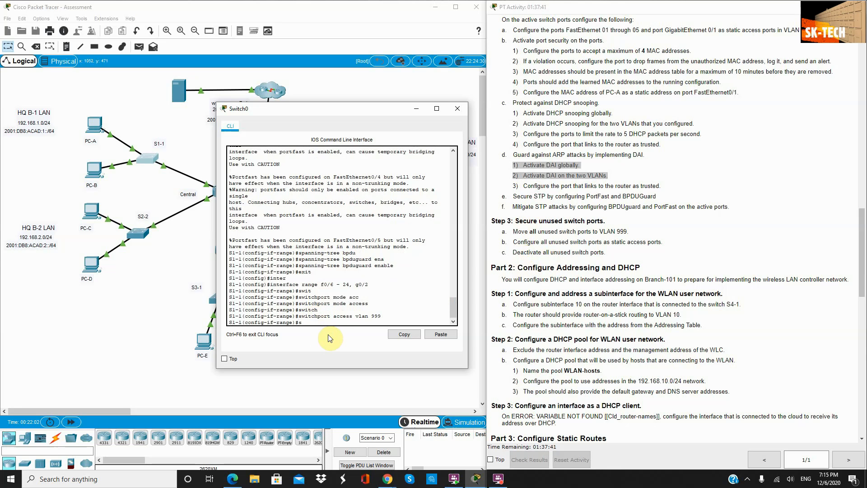
{"action": "type", "text": "s="}
{"action": "type", "text": "hut"}
{"action": "key", "text": "Return"}
{"action": "key", "text": "Return"}
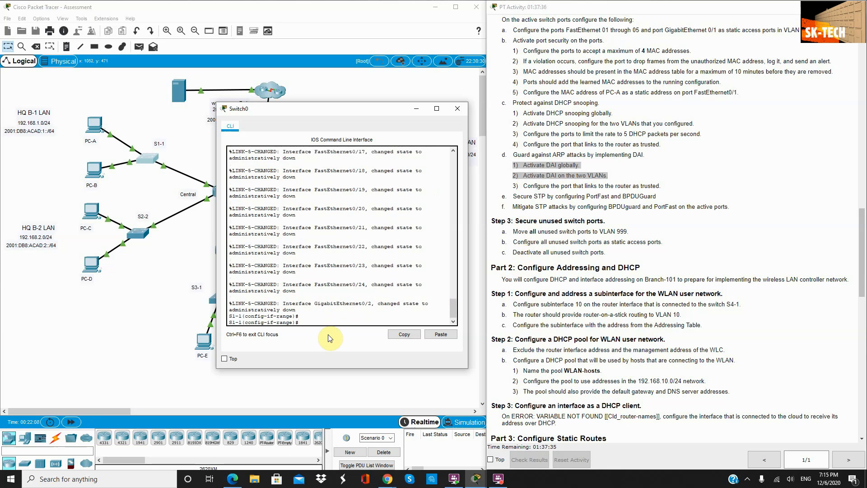
{"action": "type", "text": "exit"}
{"action": "key", "text": "Return"}
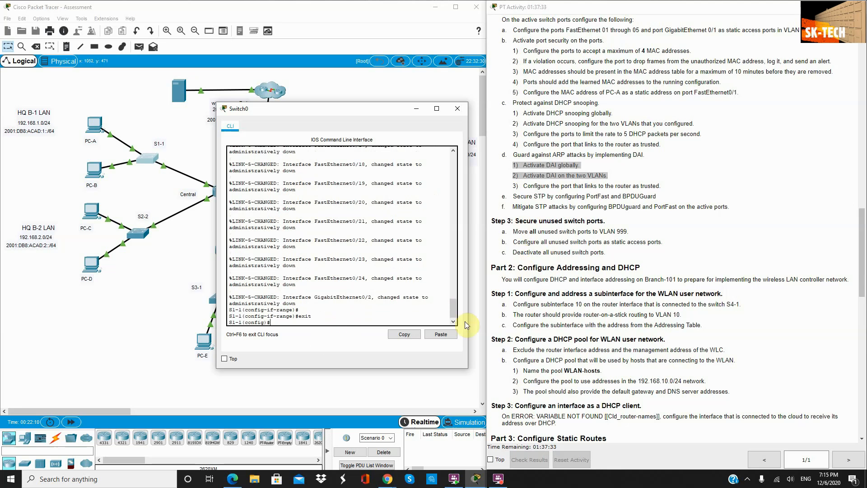
{"action": "scroll", "coordinate": [581, 279], "scroll_direction": "down", "scroll_amount": 3}
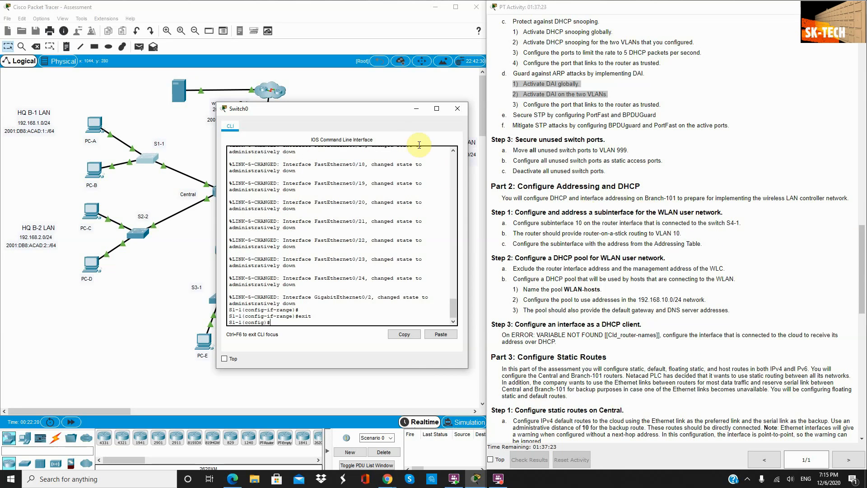
Step: Close the S1-1 console, open Branch-101's console, and return to the topology view
{"action": "left_click_drag", "start_coordinate": [341, 111], "coordinate": [204, 206]}
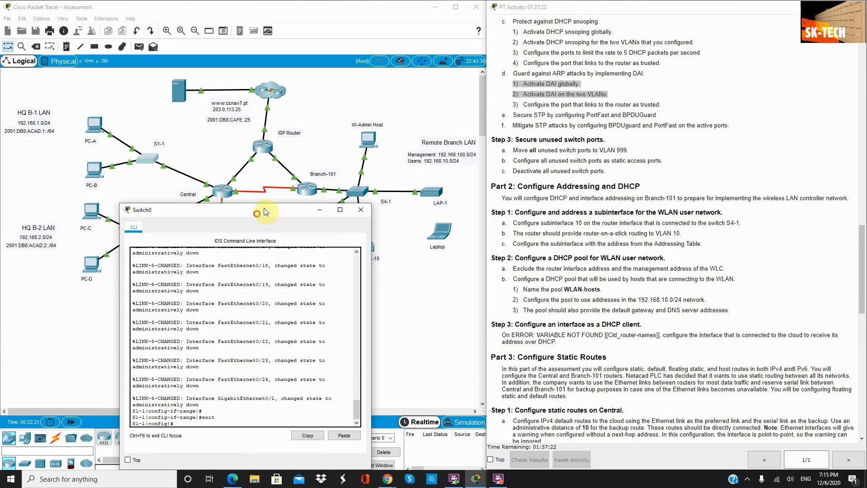
{"action": "left_click", "coordinate": [318, 208]}
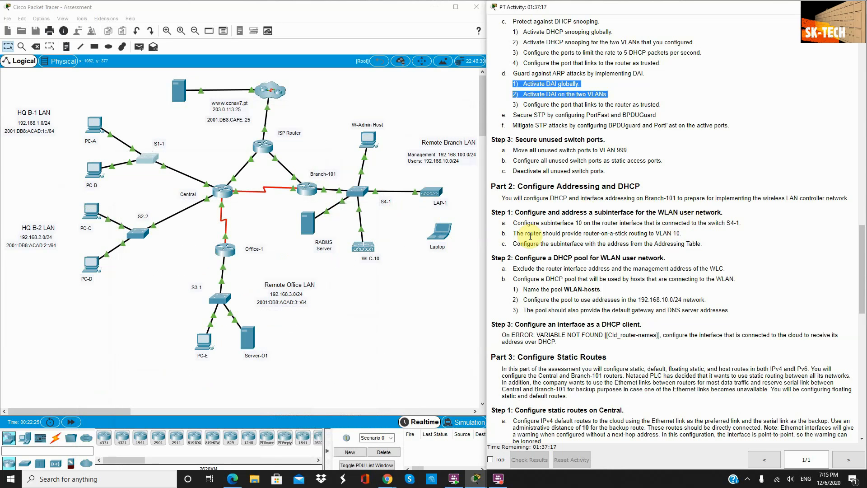
{"action": "left_click", "coordinate": [306, 195]}
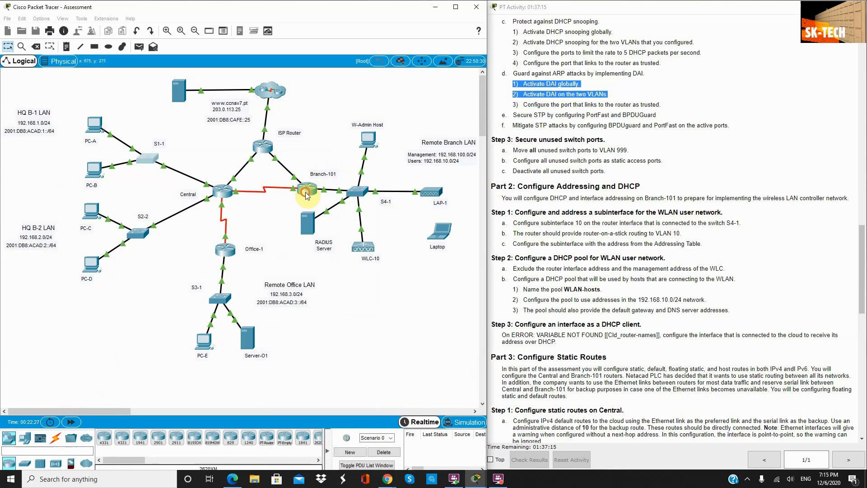
{"action": "left_click_drag", "start_coordinate": [390, 105], "coordinate": [249, 201]}
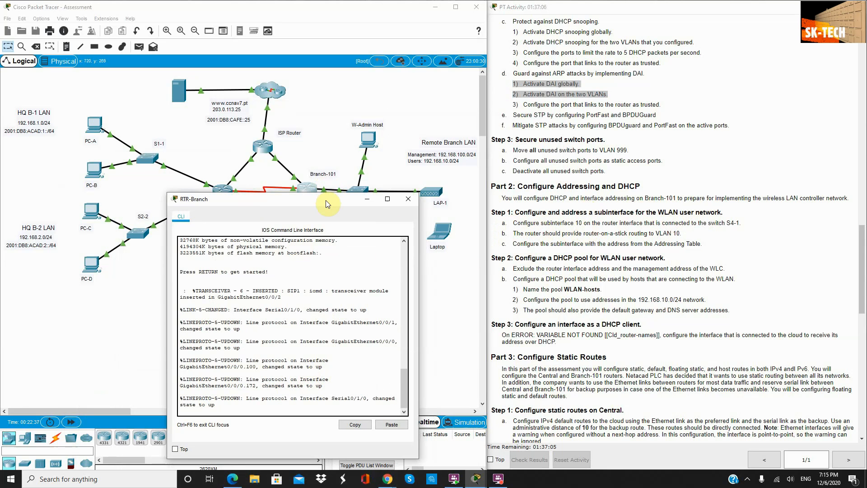
{"action": "left_click_drag", "start_coordinate": [326, 200], "coordinate": [327, 228]}
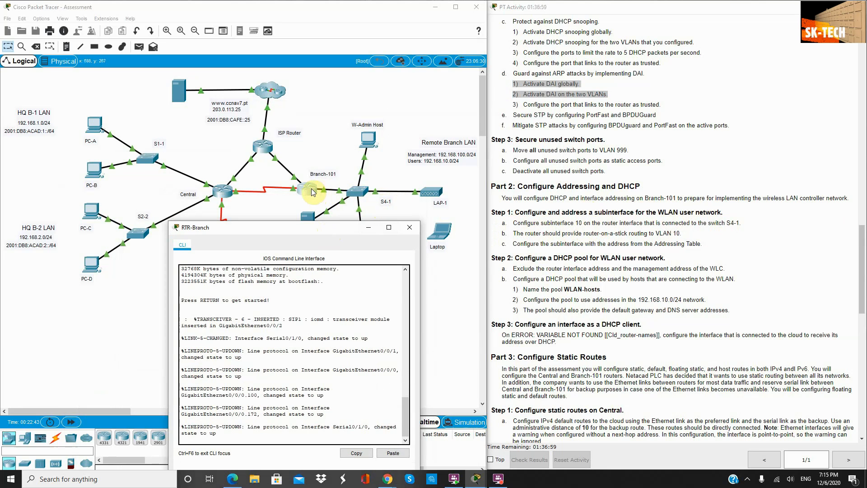
{"action": "left_click", "coordinate": [334, 148]}
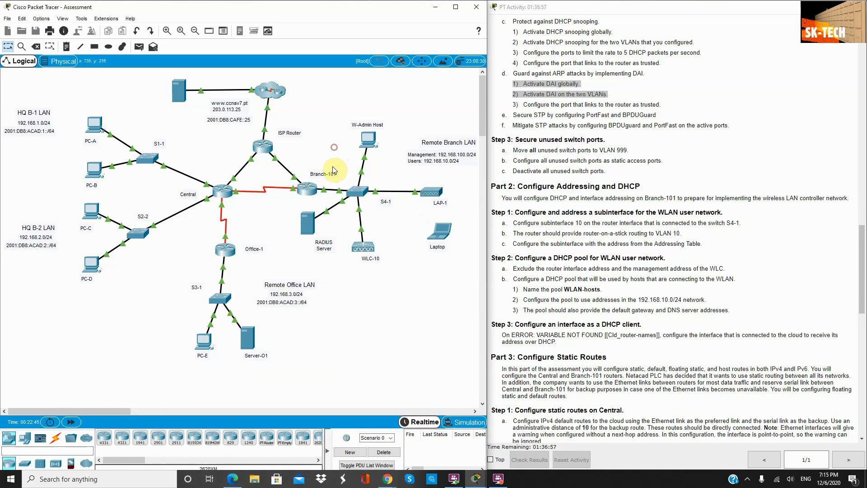
Step: Bring back the Branch-101 console and enter privileged and global configuration modes
{"action": "mouse_move", "coordinate": [328, 192]}
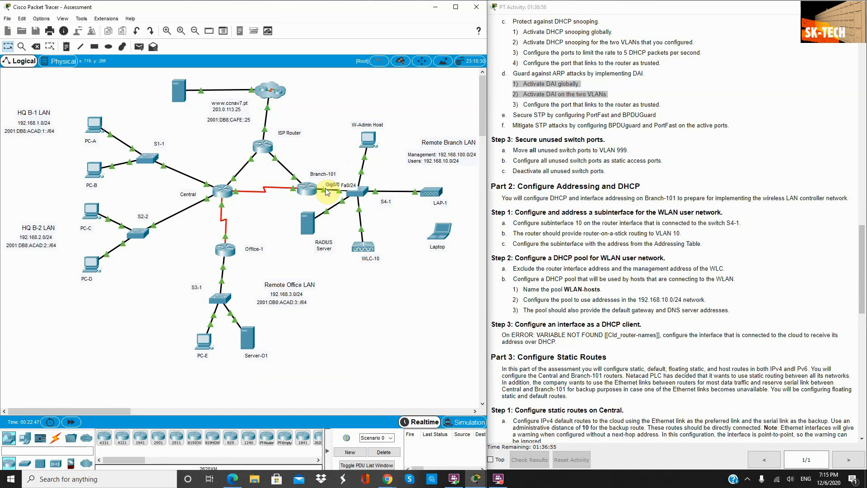
{"action": "left_click", "coordinate": [309, 189]}
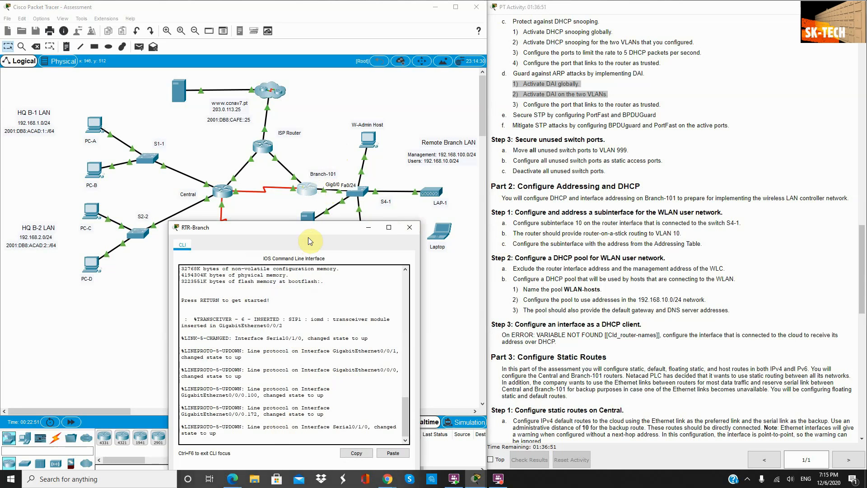
{"action": "left_click_drag", "start_coordinate": [307, 232], "coordinate": [300, 106]}
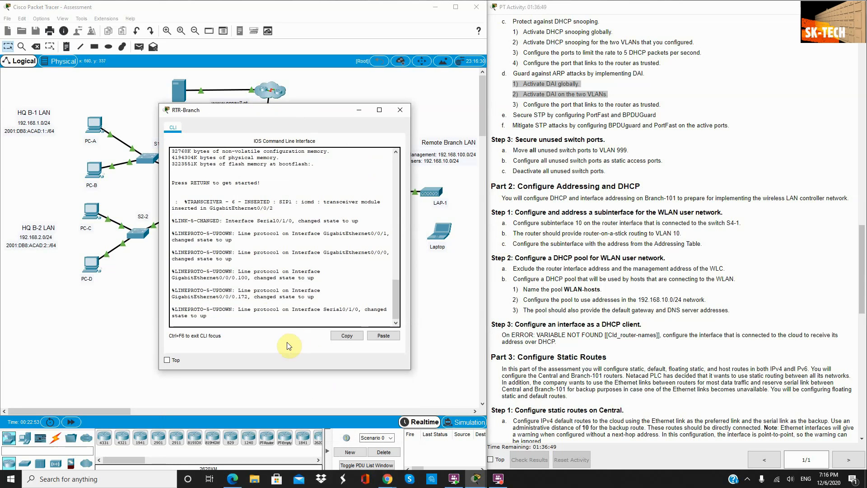
{"action": "key", "text": "Return"}
{"action": "key", "text": "Return"}
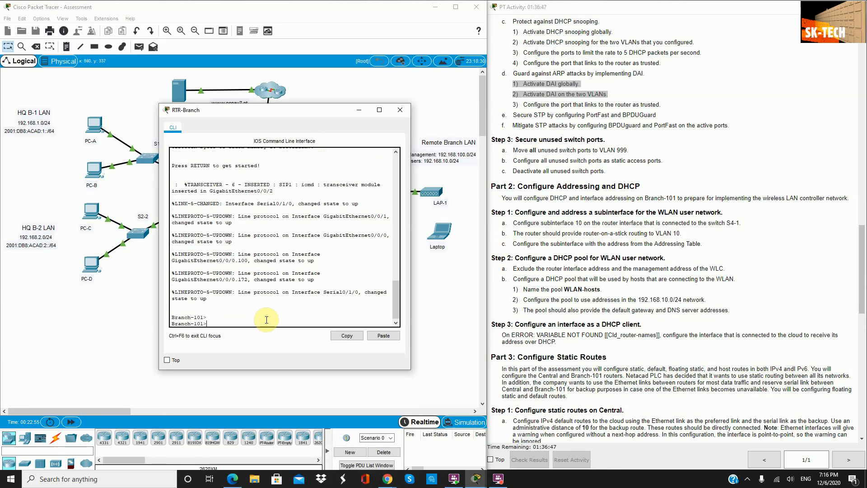
{"action": "type", "text": "en"}
{"action": "key", "text": "Return"}
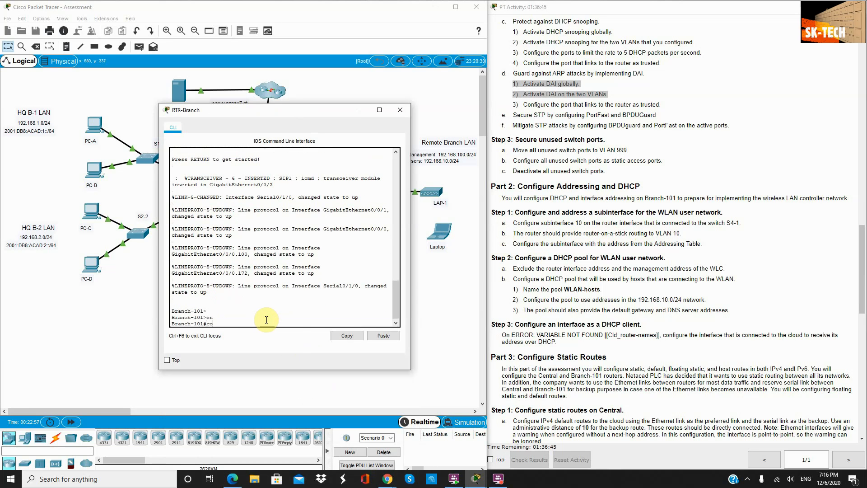
{"action": "type", "text": "conf t"}
{"action": "key", "text": "Return"}
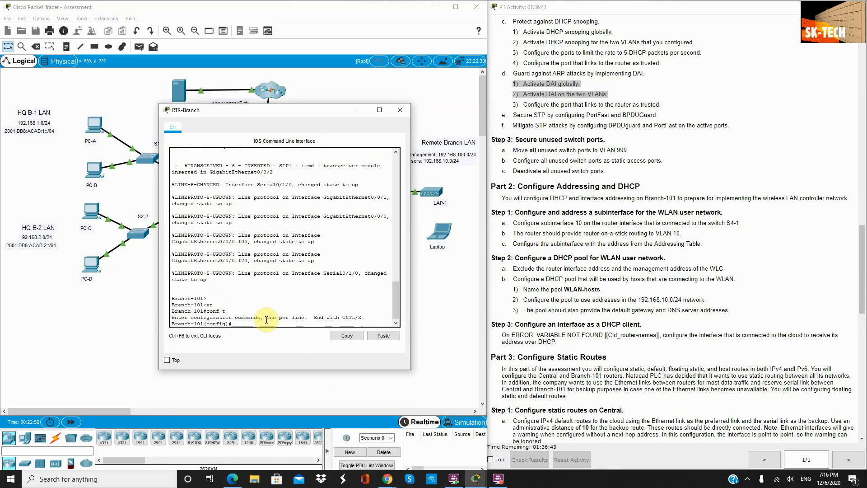
Step: Create subinterface G0/0/0.10 with dot1Q encapsulation for VLAN 10
{"action": "type", "text": "interface"}
{"action": "type", "text": "g0/0/0.10"}
{"action": "key", "text": "Return"}
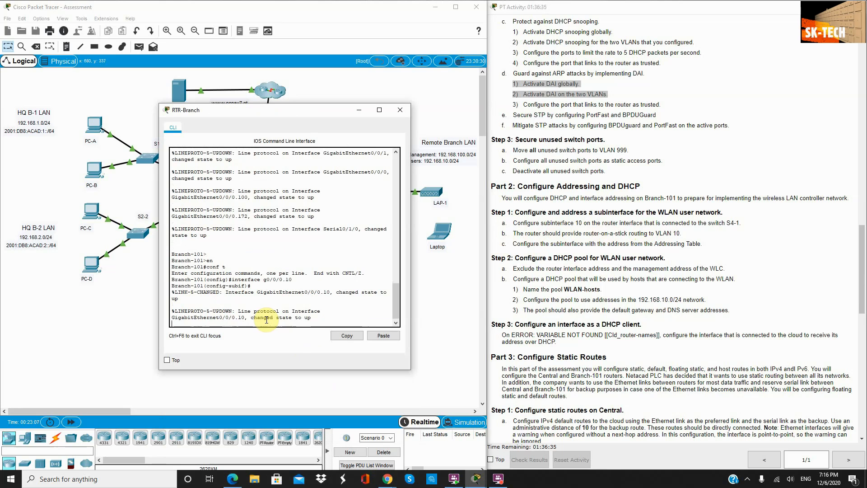
{"action": "key", "text": "Return"}
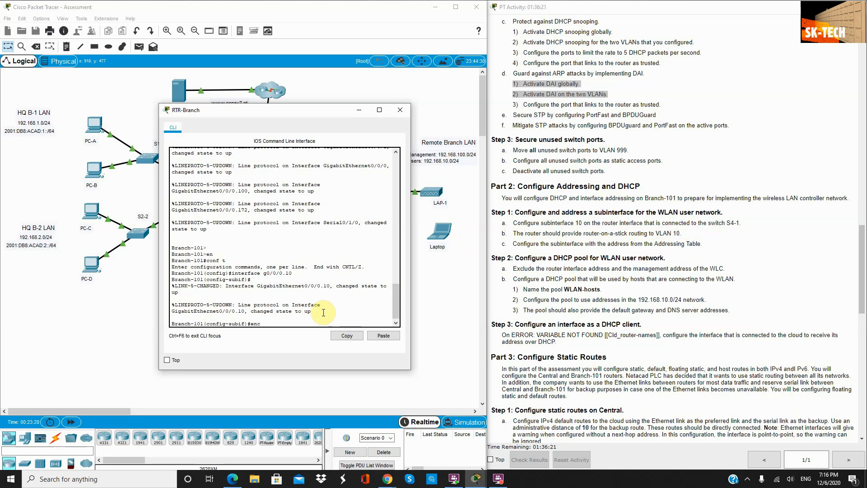
{"action": "key", "text": "Tab"}
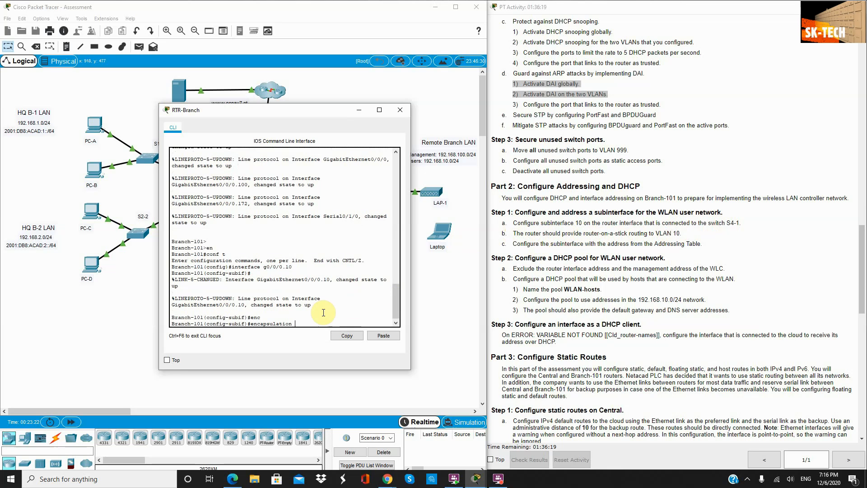
{"action": "key", "text": "BackSpace"}
{"action": "type", "text": "t"}
{"action": "key", "text": "Tab"}
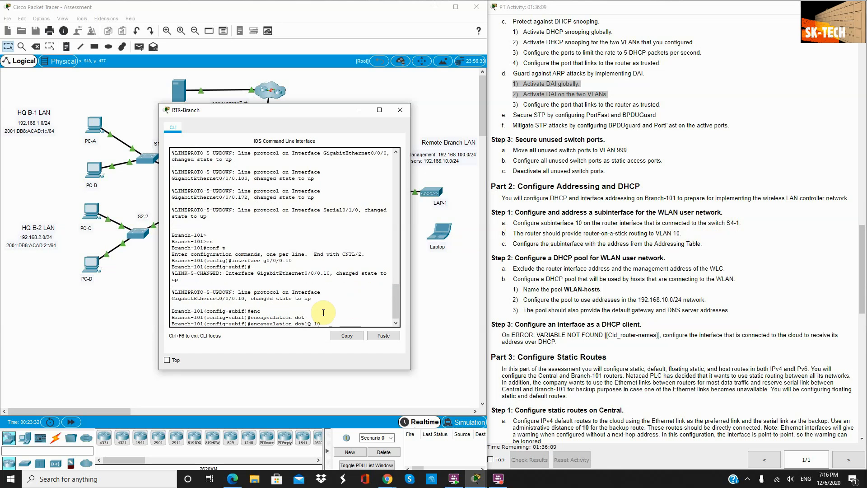
{"action": "key", "text": "Return"}
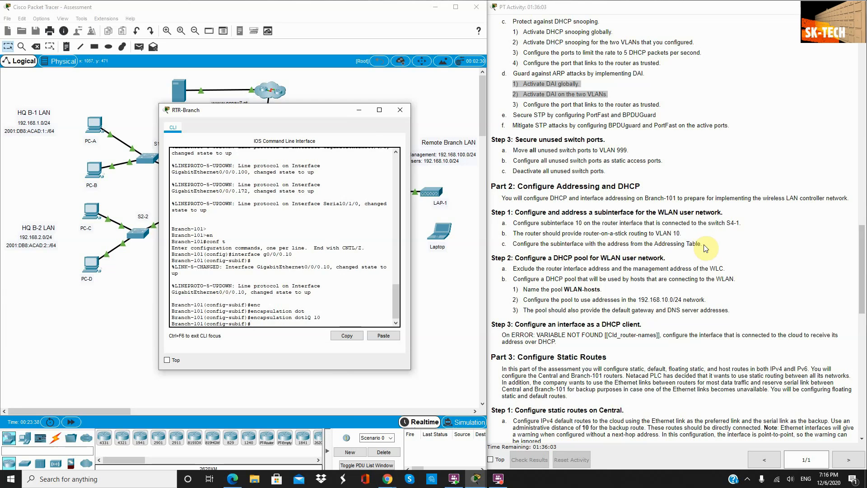
{"action": "left_click_drag", "start_coordinate": [325, 116], "coordinate": [300, 241]}
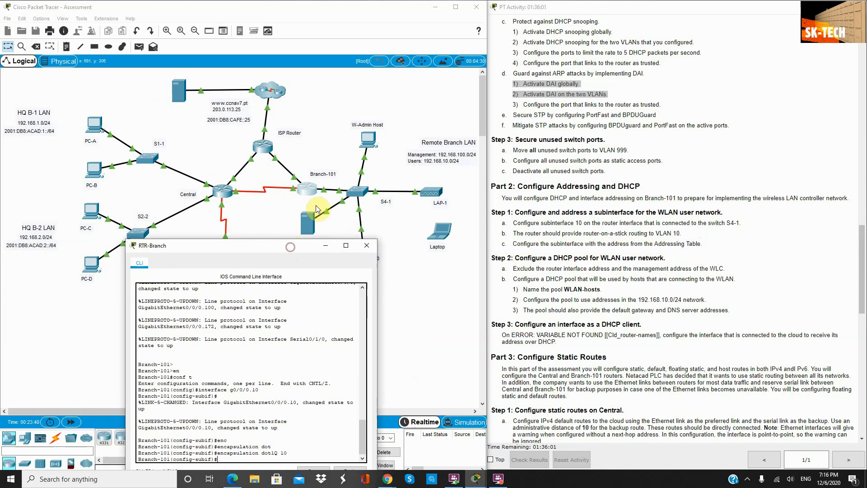
Step: Find the 192.168.10.1/24 entry for G0/0/0.10 in the Addressing Table
{"action": "left_click", "coordinate": [332, 158]}
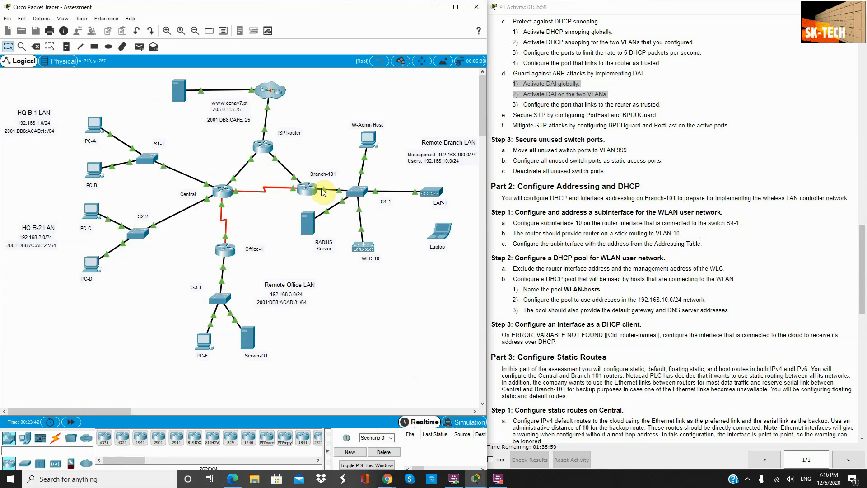
{"action": "mouse_move", "coordinate": [323, 193]}
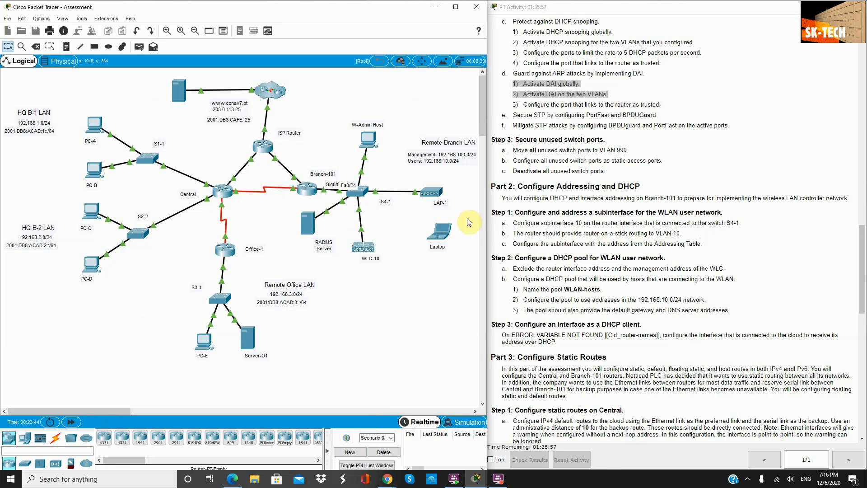
{"action": "scroll", "coordinate": [630, 271], "scroll_direction": "up", "scroll_amount": 3}
{"action": "scroll", "coordinate": [629, 270], "scroll_direction": "up", "scroll_amount": 15}
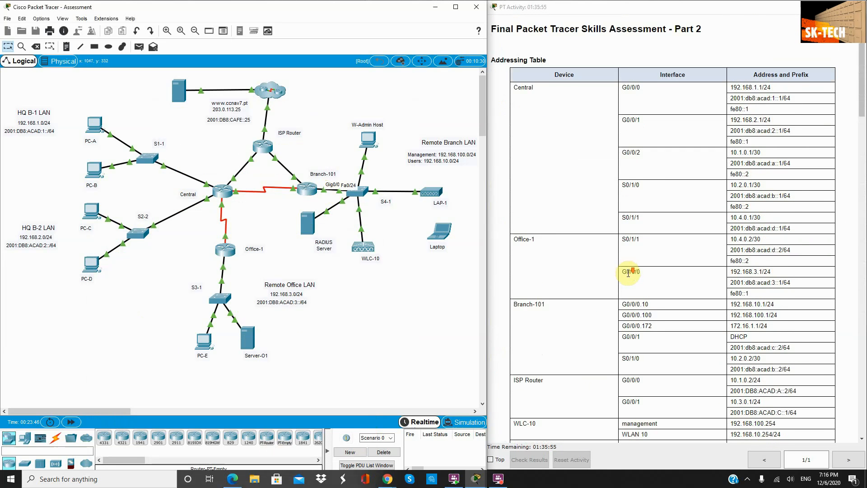
{"action": "scroll", "coordinate": [629, 277], "scroll_direction": "down", "scroll_amount": 5}
{"action": "left_click", "coordinate": [307, 189]}
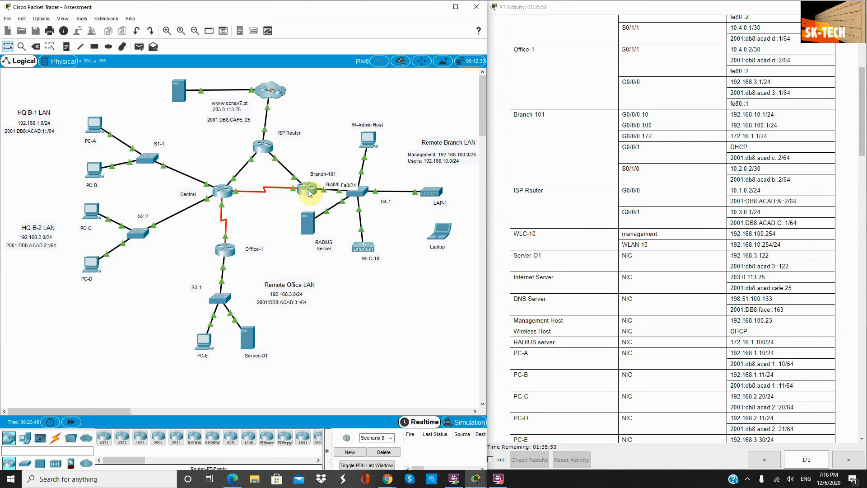
{"action": "scroll", "coordinate": [575, 200], "scroll_direction": "down", "scroll_amount": 1}
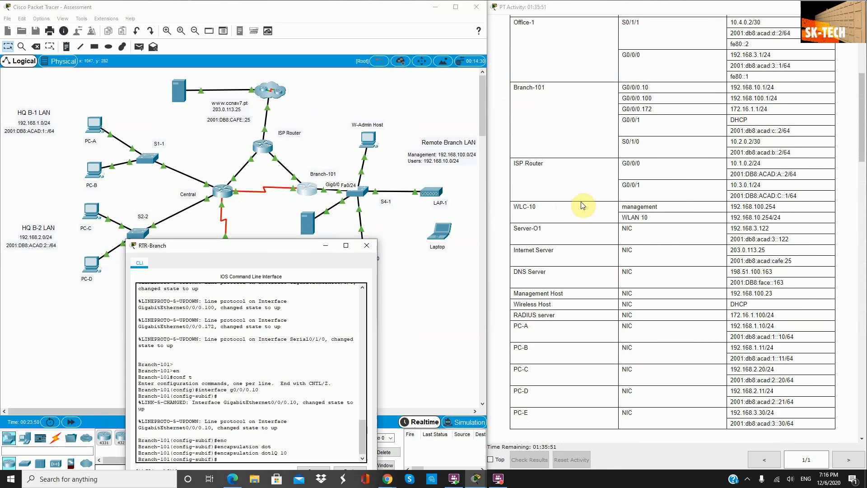
{"action": "scroll", "coordinate": [549, 123], "scroll_direction": "up", "scroll_amount": 1}
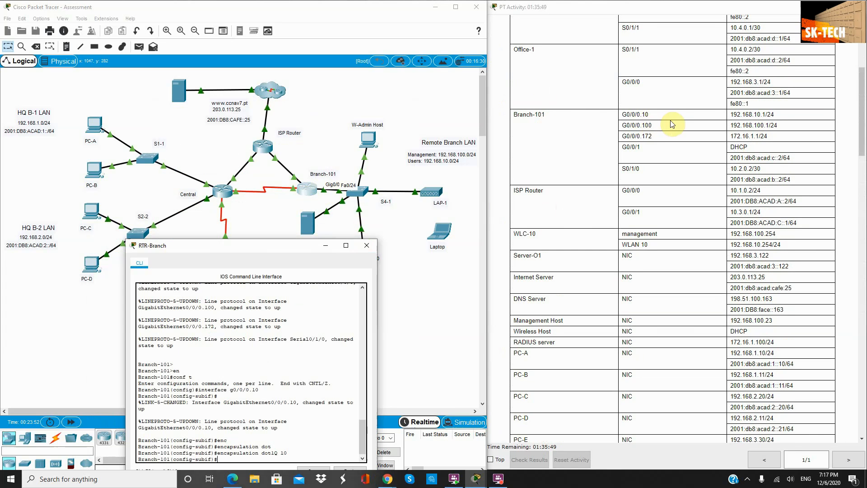
{"action": "left_click_drag", "start_coordinate": [620, 116], "coordinate": [776, 116]}
{"action": "left_click_drag", "start_coordinate": [236, 245], "coordinate": [248, 90]}
{"action": "type", "text": "i"}
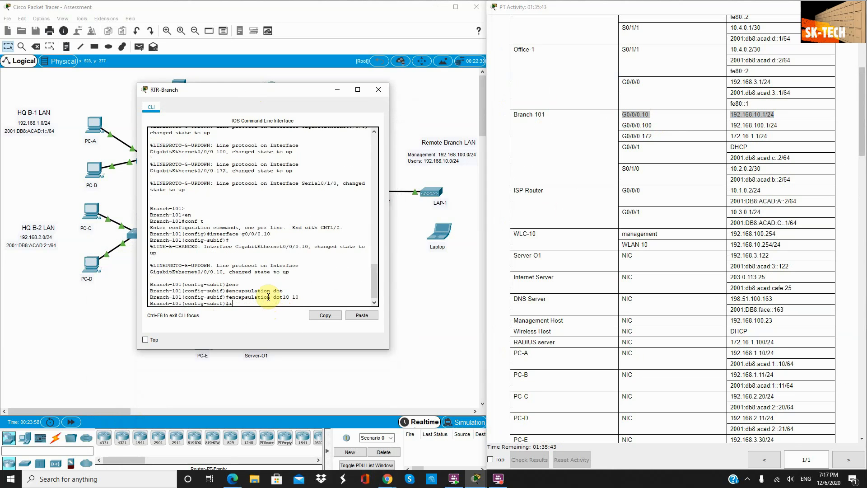
{"action": "type", "text": "p add 192.168.10.1 2"}
Step: Assign 192.168.10.1 255.255.255.0 to subinterface G0/0/0.10
{"action": "type", "text": "55."}
{"action": "type", "text": "255.0"}
{"action": "key", "text": "Return"}
{"action": "scroll", "coordinate": [740, 194], "scroll_direction": "down", "scroll_amount": 10}
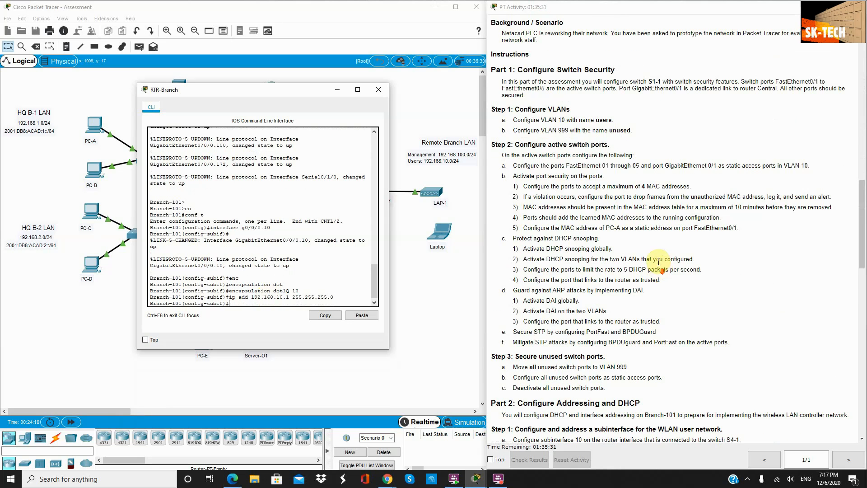
{"action": "scroll", "coordinate": [632, 257], "scroll_direction": "down", "scroll_amount": 7}
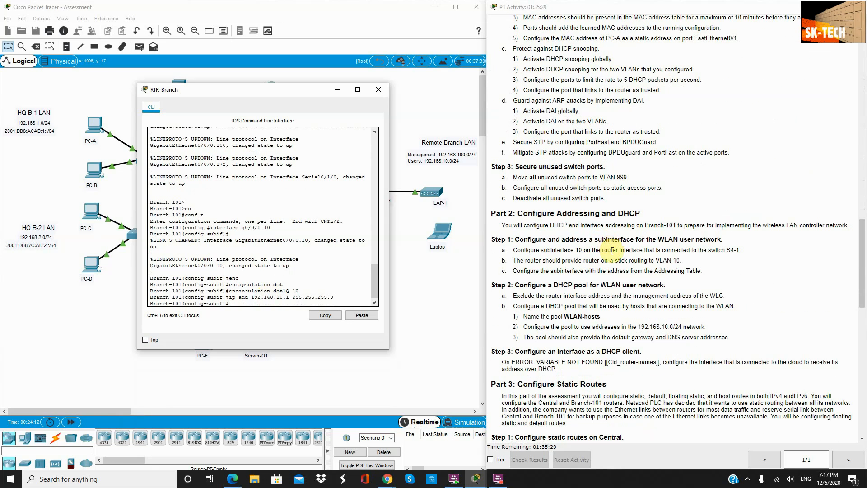
{"action": "scroll", "coordinate": [668, 273], "scroll_direction": "down", "scroll_amount": 1}
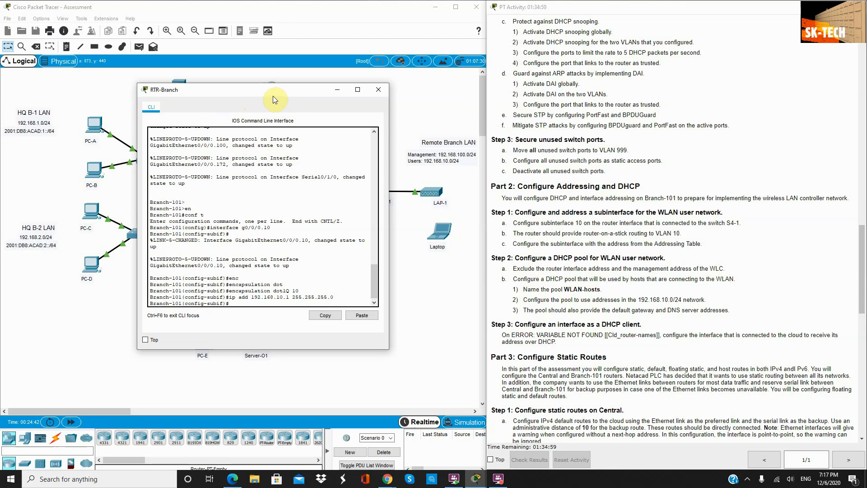
{"action": "left_click_drag", "start_coordinate": [272, 95], "coordinate": [166, 113]}
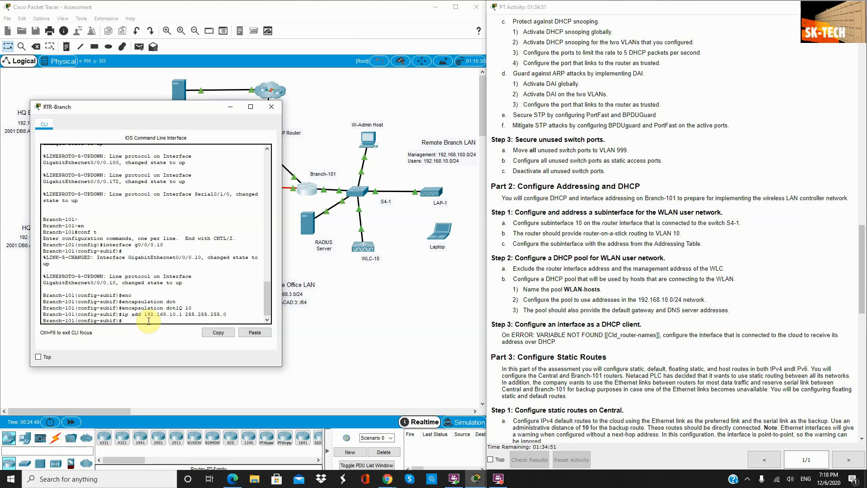
Step: Exit the subinterface and exclude the router address 192.168.10.1 from DHCP
{"action": "type", "text": "it"}
{"action": "key", "text": "Return"}
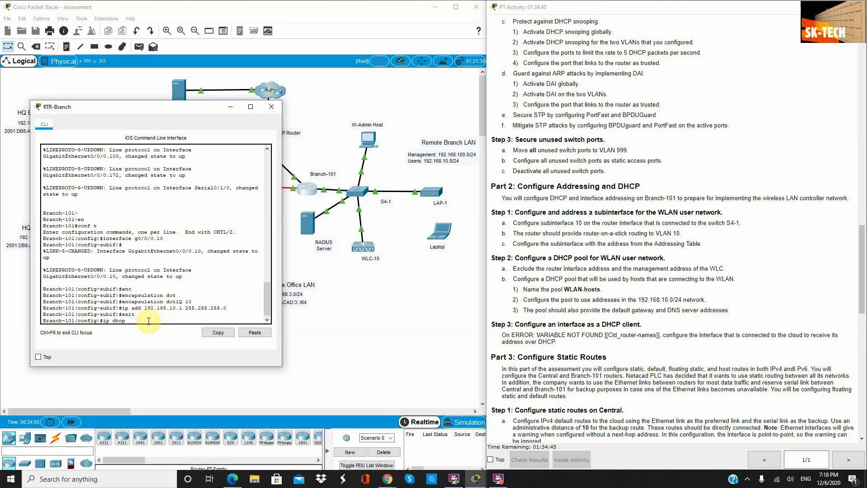
{"action": "type", "text": "ip dhcp exc"}
{"action": "key", "text": "Tab"}
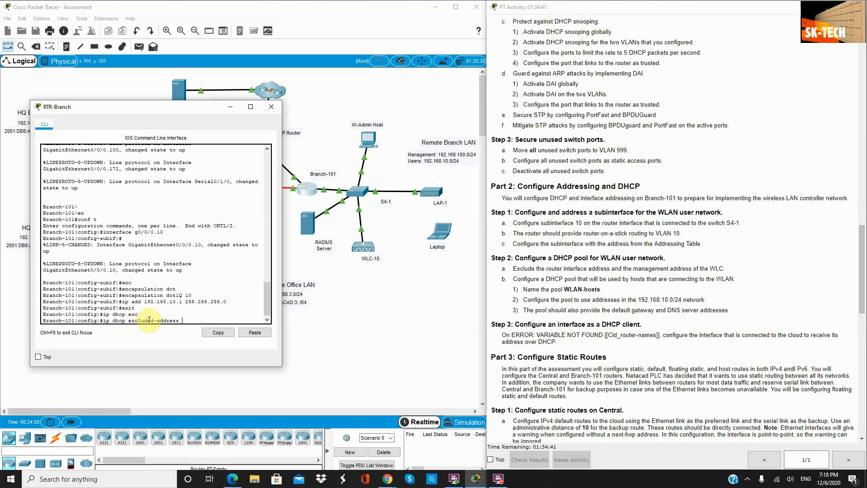
{"action": "type", "text": "192.168.1"}
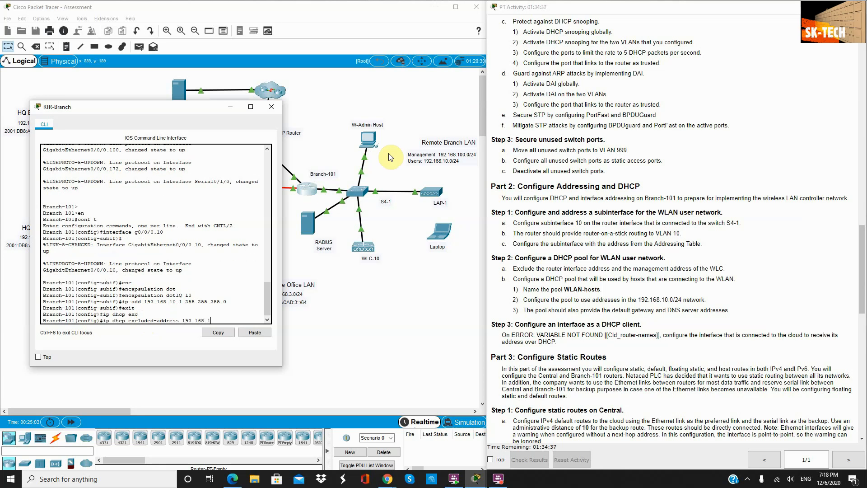
{"action": "type", "text": "0.1"}
{"action": "key", "text": "Return"}
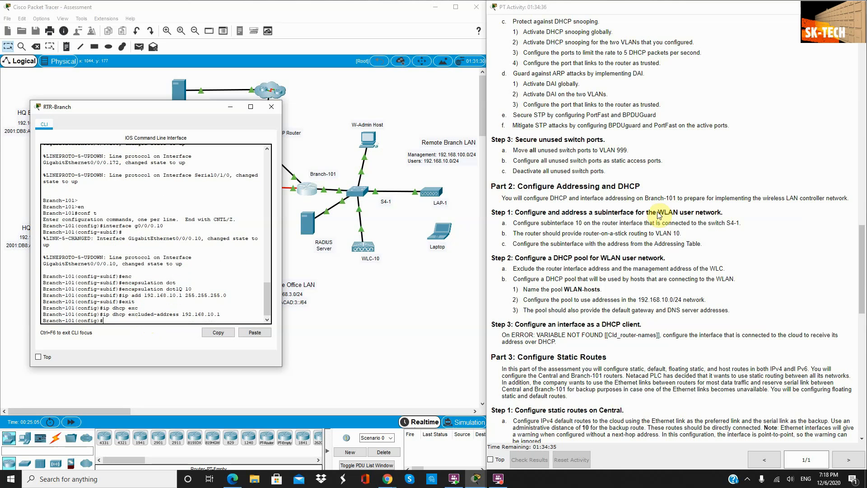
Step: Also exclude the WLC address 192.168.10.254 from DHCP assignment
{"action": "left_click", "coordinate": [724, 268]}
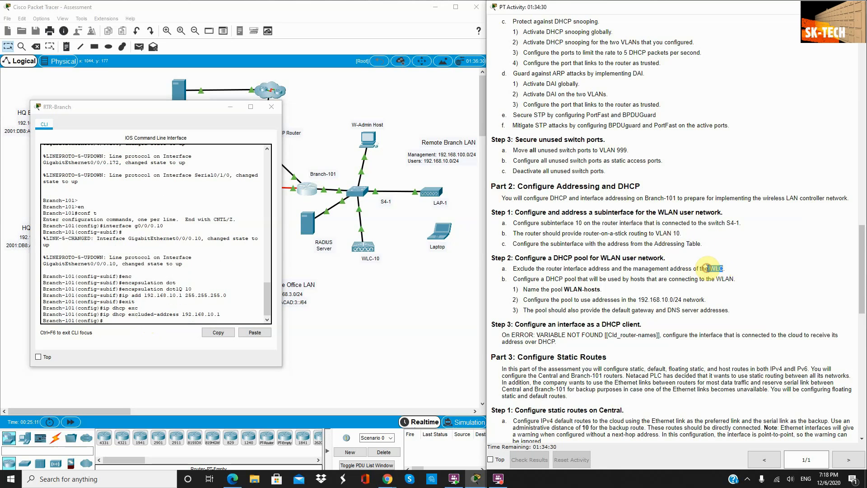
{"action": "scroll", "coordinate": [725, 261], "scroll_direction": "up", "scroll_amount": 10}
{"action": "scroll", "coordinate": [726, 252], "scroll_direction": "up", "scroll_amount": 9}
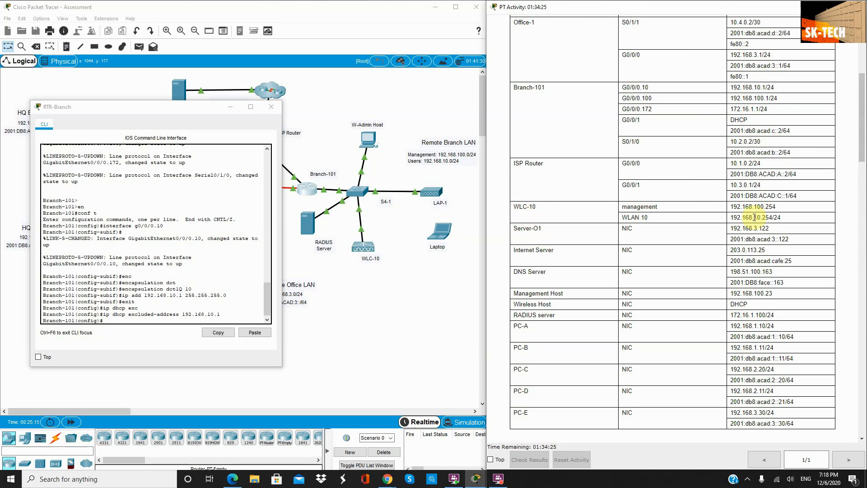
{"action": "left_click_drag", "start_coordinate": [783, 222], "coordinate": [723, 220]}
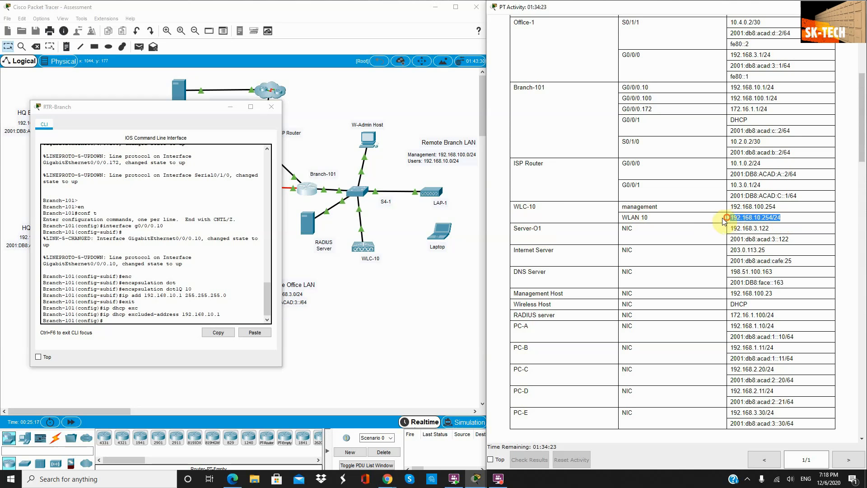
{"action": "left_click", "coordinate": [167, 319]}
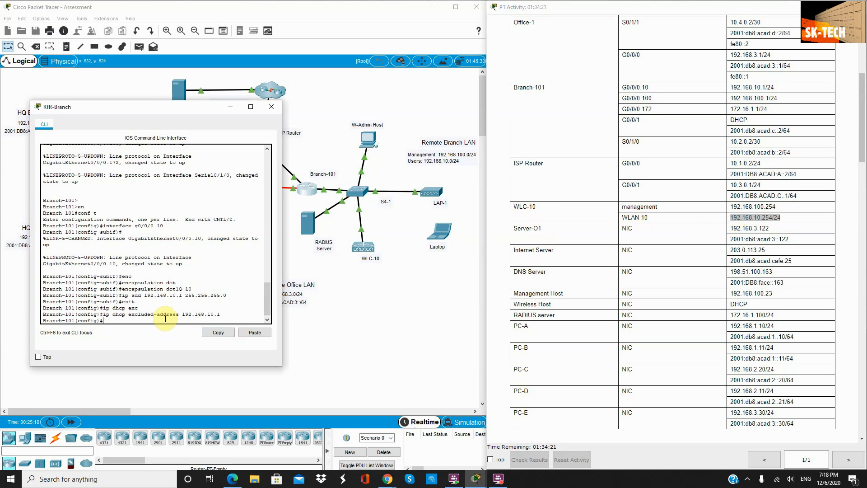
{"action": "key", "text": "Up"}
{"action": "type", "text": "10"}
{"action": "key", "text": "Return"}
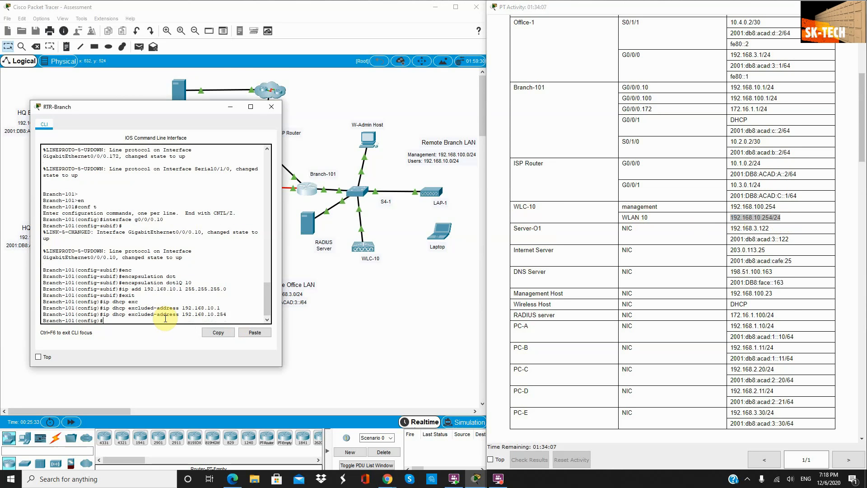
Step: Review the task's WLAN-hosts DHCP pool requirement with the router console placed beside it
{"action": "scroll", "coordinate": [384, 307], "scroll_direction": "down", "scroll_amount": 3}
{"action": "scroll", "coordinate": [564, 280], "scroll_direction": "down", "scroll_amount": 5}
{"action": "scroll", "coordinate": [544, 274], "scroll_direction": "down", "scroll_amount": 10}
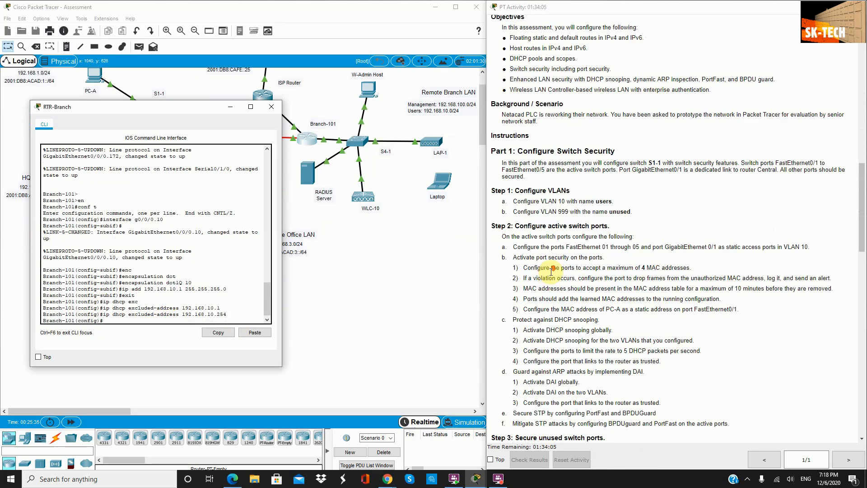
{"action": "scroll", "coordinate": [632, 265], "scroll_direction": "down", "scroll_amount": 3}
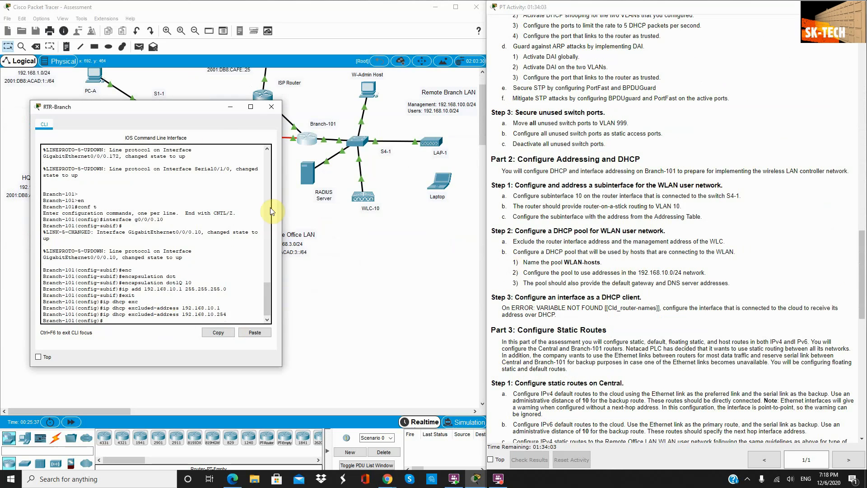
{"action": "left_click_drag", "start_coordinate": [173, 110], "coordinate": [312, 151]}
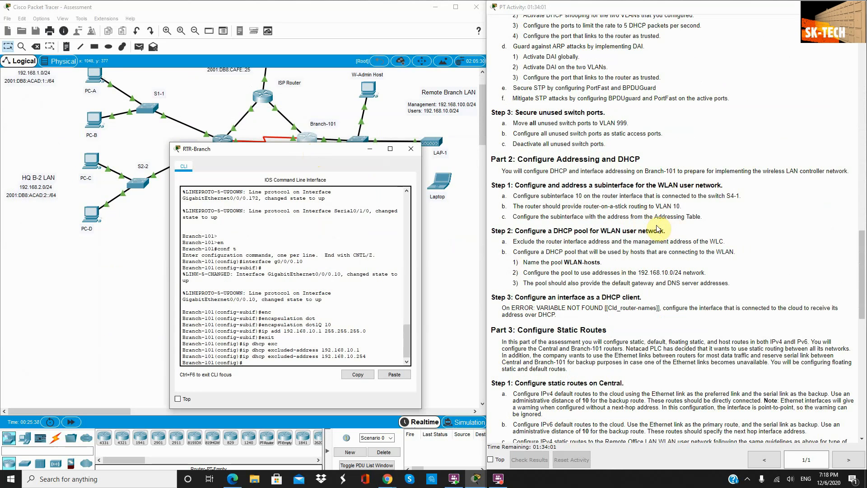
{"action": "scroll", "coordinate": [591, 220], "scroll_direction": "up", "scroll_amount": 1}
{"action": "scroll", "coordinate": [402, 112], "scroll_direction": "up", "scroll_amount": 2}
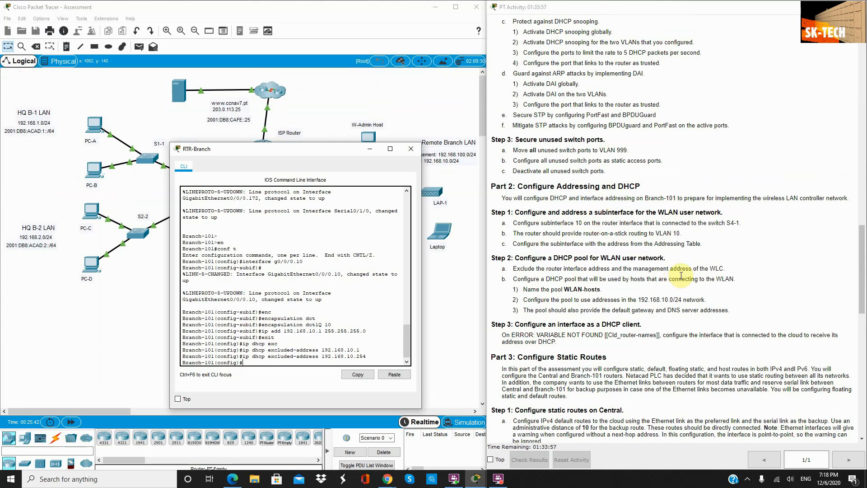
{"action": "scroll", "coordinate": [561, 272], "scroll_direction": "down", "scroll_amount": 1}
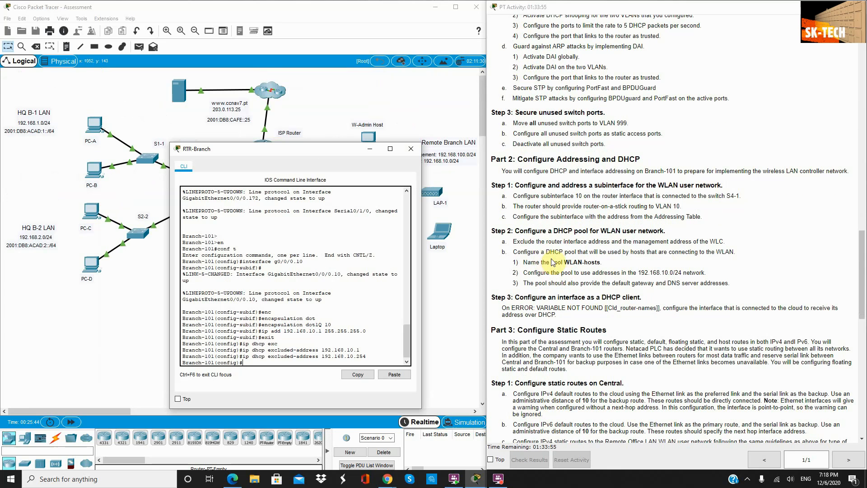
{"action": "left_click_drag", "start_coordinate": [544, 252], "coordinate": [735, 252]}
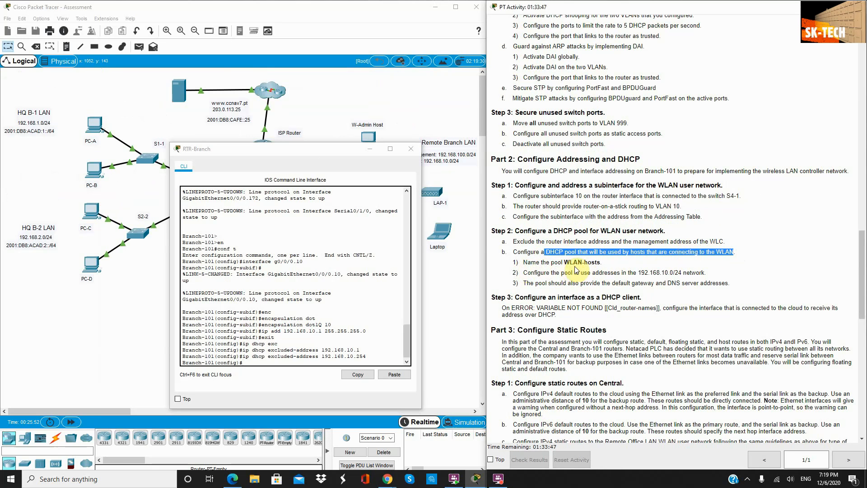
{"action": "left_click_drag", "start_coordinate": [602, 262], "coordinate": [522, 262]}
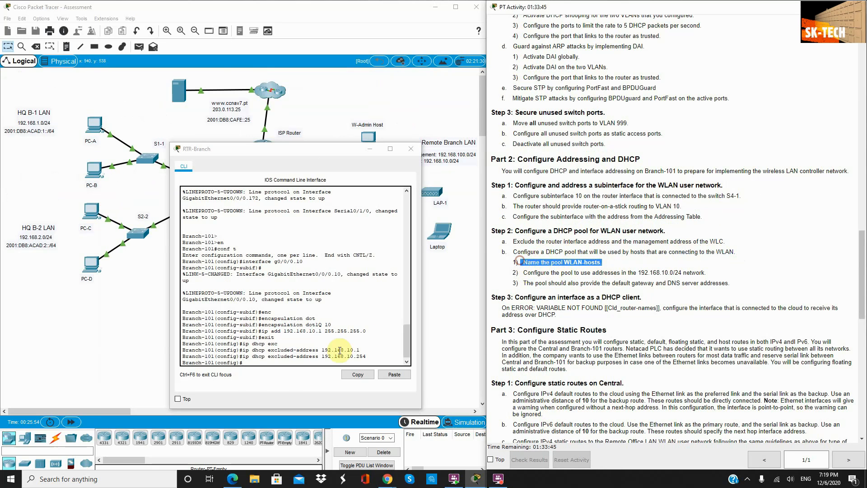
{"action": "left_click", "coordinate": [252, 362]}
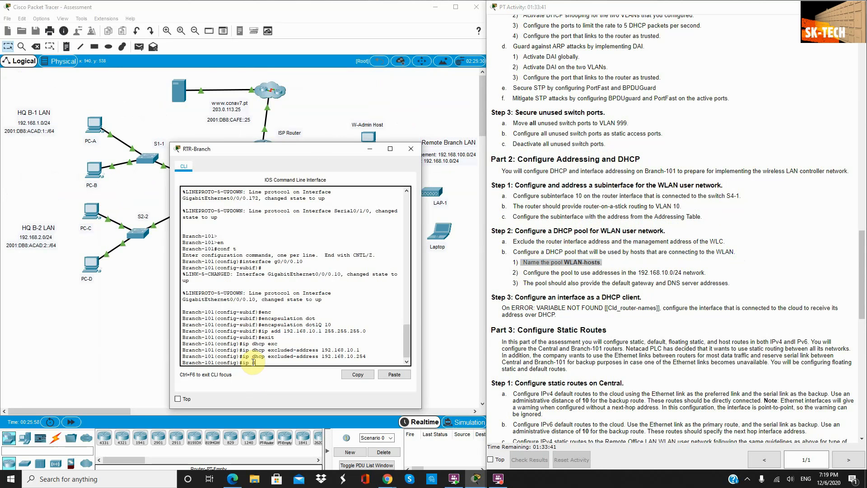
Step: Create the DHCP pool named WLAN-hosts with ip dhcp pool
{"action": "type", "text": "ip dhcp"}
{"action": "key", "text": "Tab"}
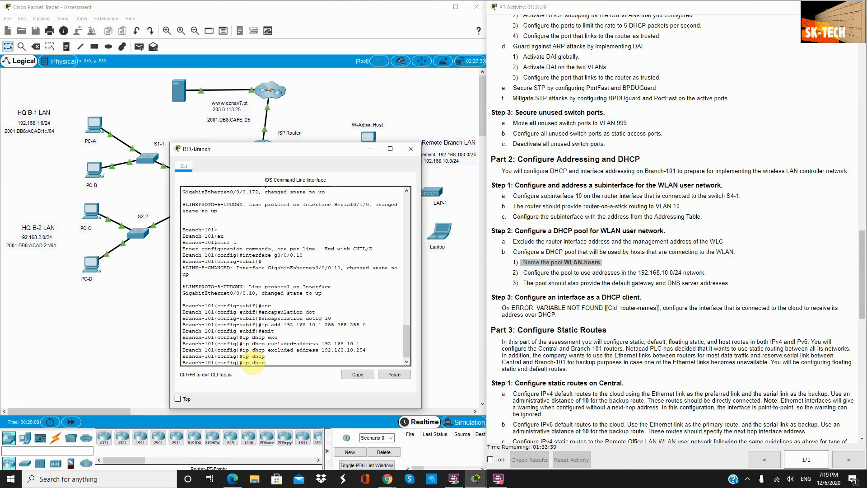
{"action": "type", "text": "po"}
{"action": "key", "text": "Tab"}
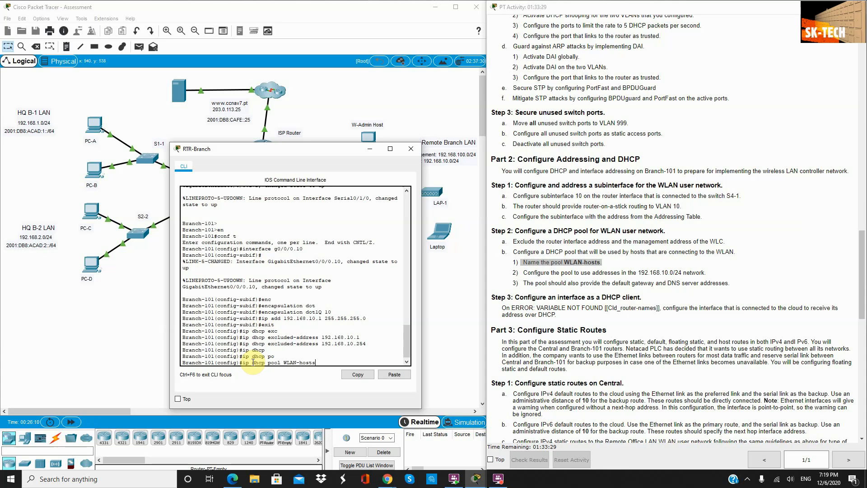
{"action": "key", "text": "Return"}
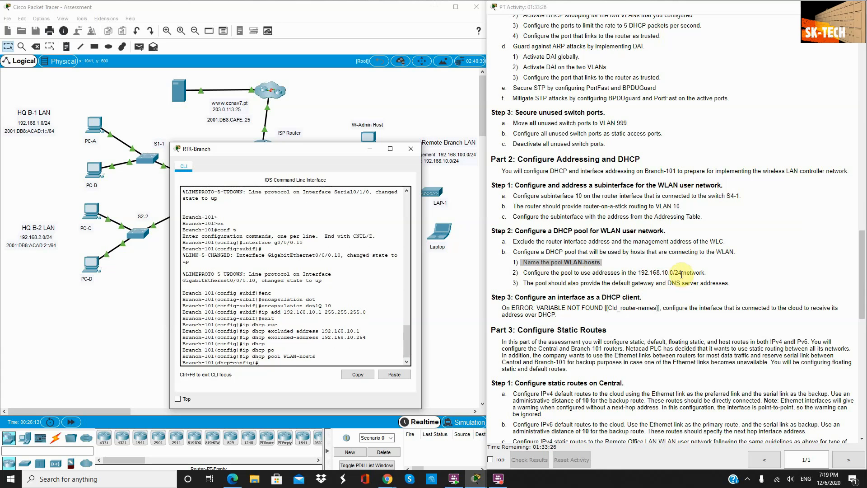
Step: Give the pool network 192.168.10.0 255.255.255.0 and default router 192.168.10.1
{"action": "type", "text": "ne"}
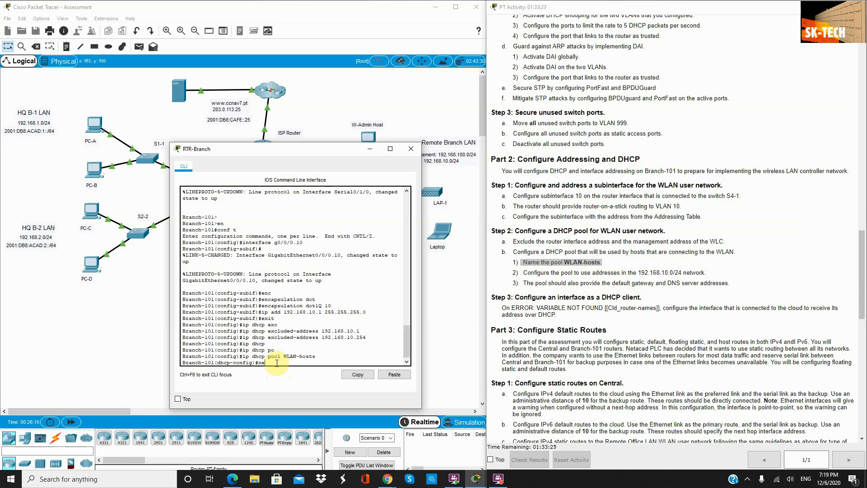
{"action": "type", "text": "t"}
{"action": "key", "text": "Tab"}
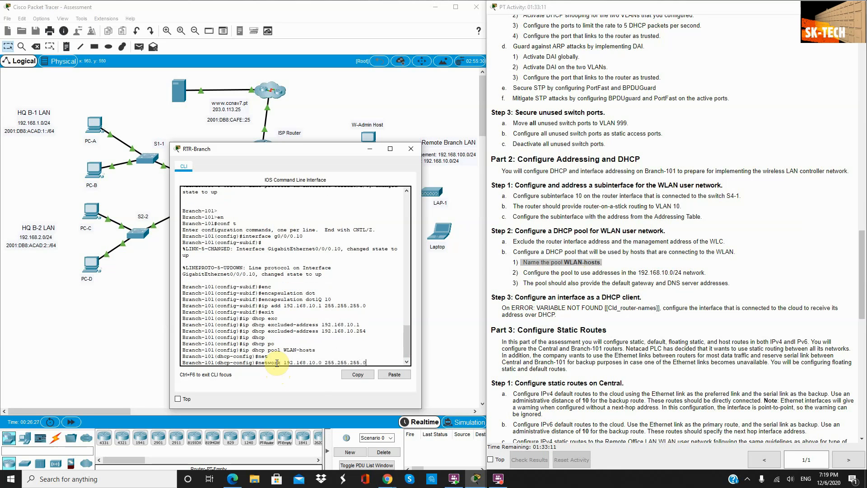
{"action": "key", "text": "Return"}
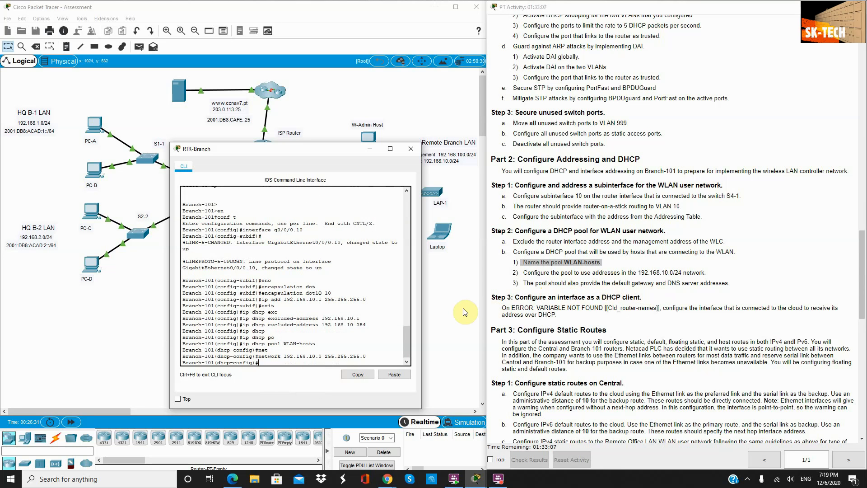
{"action": "type", "text": "defu"}
{"action": "key", "text": "Tab"}
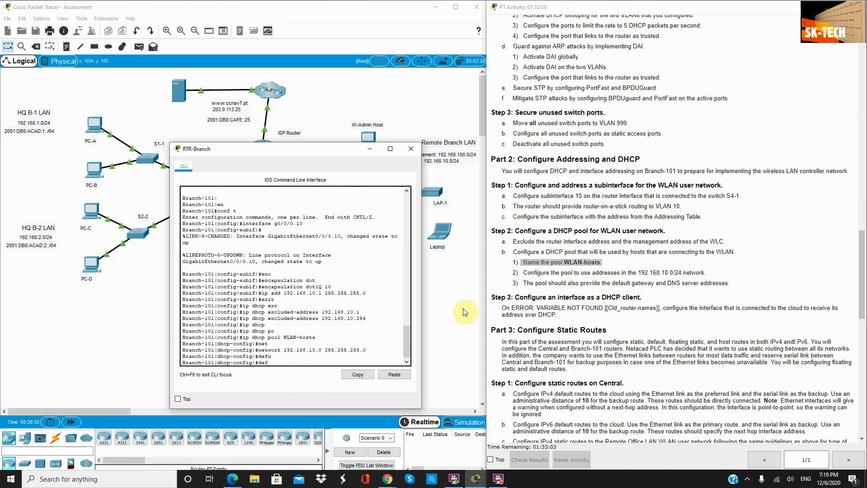
{"action": "key", "text": "Tab"}
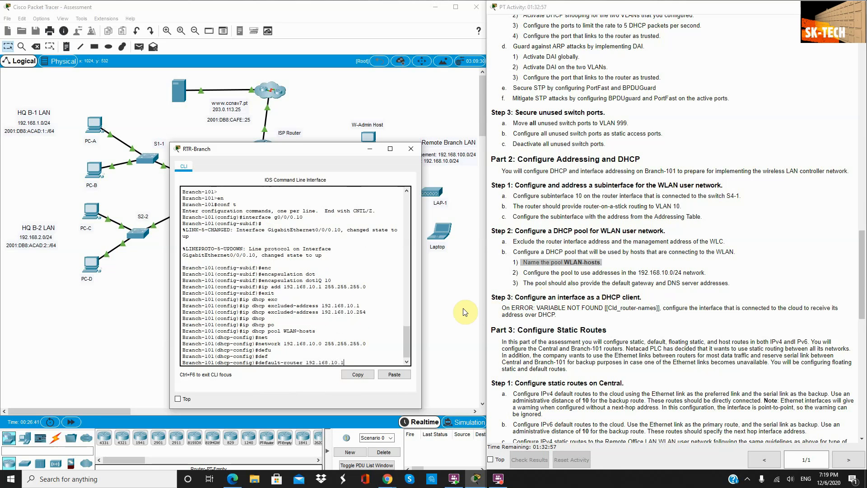
{"action": "key", "text": "Return"}
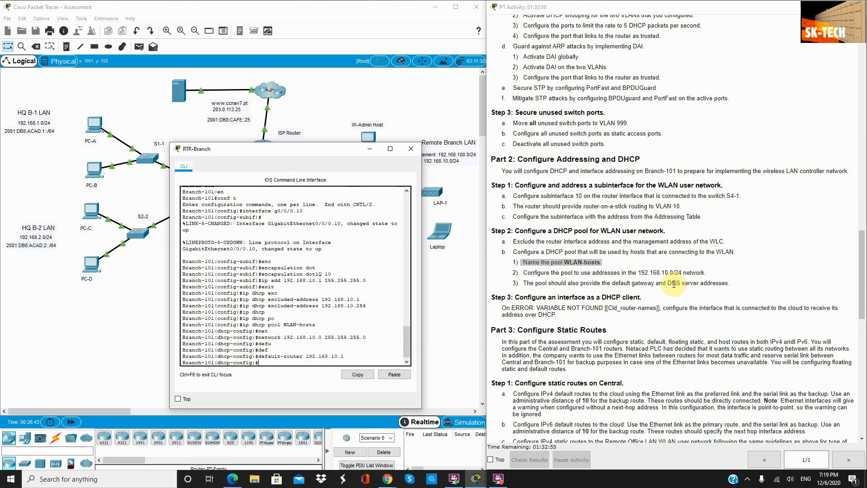
{"action": "left_click_drag", "start_coordinate": [667, 284], "coordinate": [727, 283]}
Step: Set the pool's DNS server to the pasted address 198.51.100.163
{"action": "scroll", "coordinate": [728, 283], "scroll_direction": "up", "scroll_amount": 15}
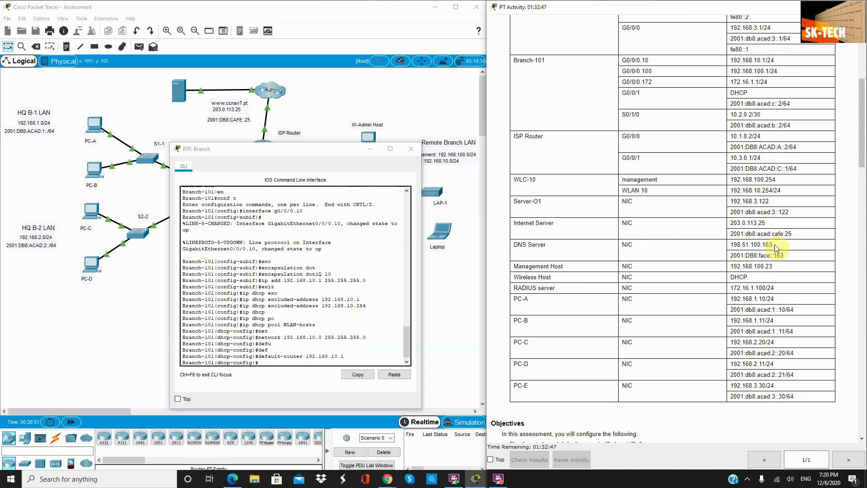
{"action": "left_click_drag", "start_coordinate": [774, 245], "coordinate": [727, 243]}
{"action": "key", "text": "ctrl+c"}
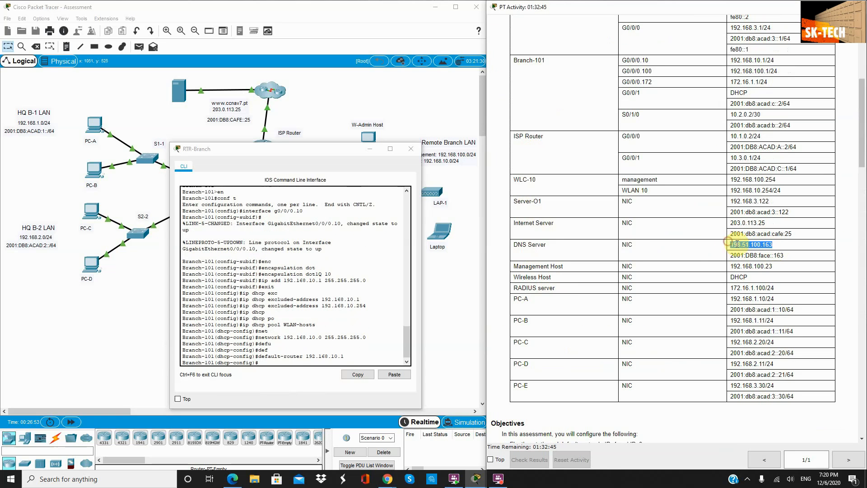
{"action": "left_click", "coordinate": [293, 358]}
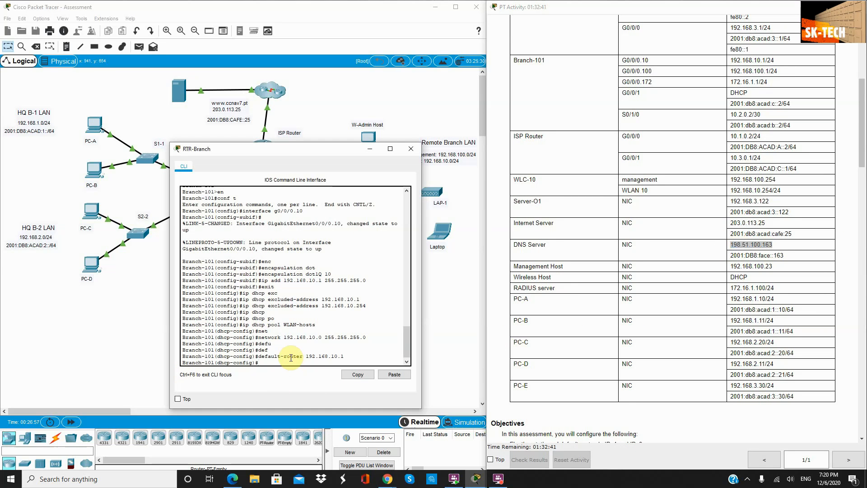
{"action": "type", "text": "dns"}
{"action": "key", "text": "Tab"}
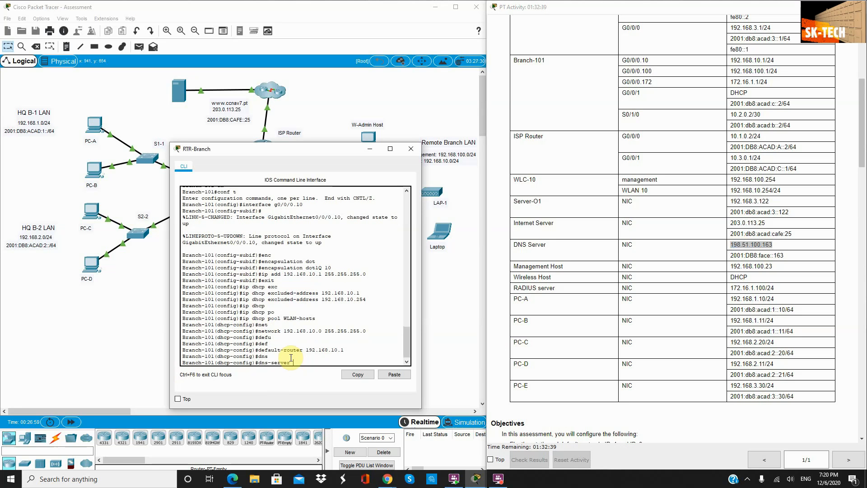
{"action": "left_click", "coordinate": [389, 374]}
{"action": "key", "text": "Return"}
Step: Review the Step 1 subinterface and Step 2 DHCP pool instructions in the activity
{"action": "scroll", "coordinate": [723, 293], "scroll_direction": "down", "scroll_amount": 2}
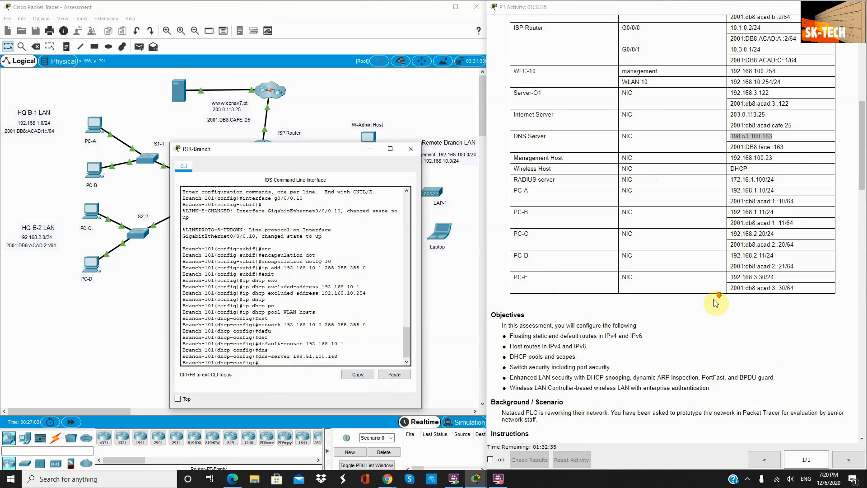
{"action": "scroll", "coordinate": [715, 302], "scroll_direction": "down", "scroll_amount": 20}
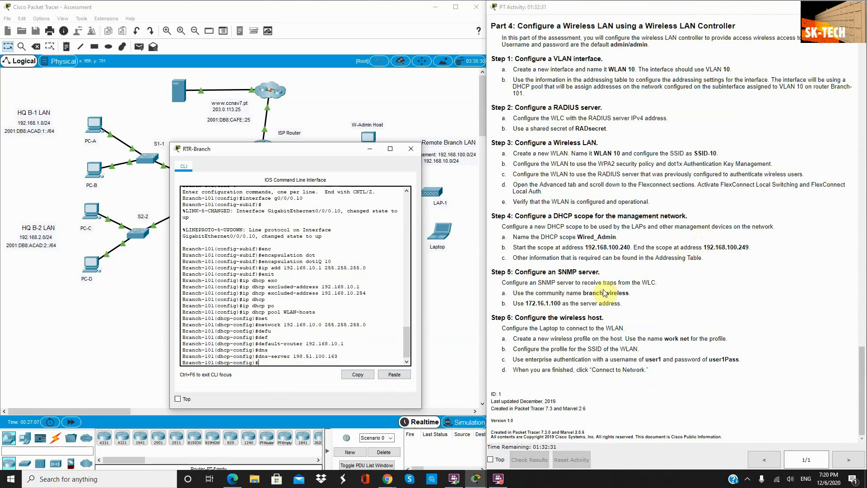
{"action": "scroll", "coordinate": [621, 226], "scroll_direction": "up", "scroll_amount": 2}
{"action": "scroll", "coordinate": [620, 226], "scroll_direction": "up", "scroll_amount": 3}
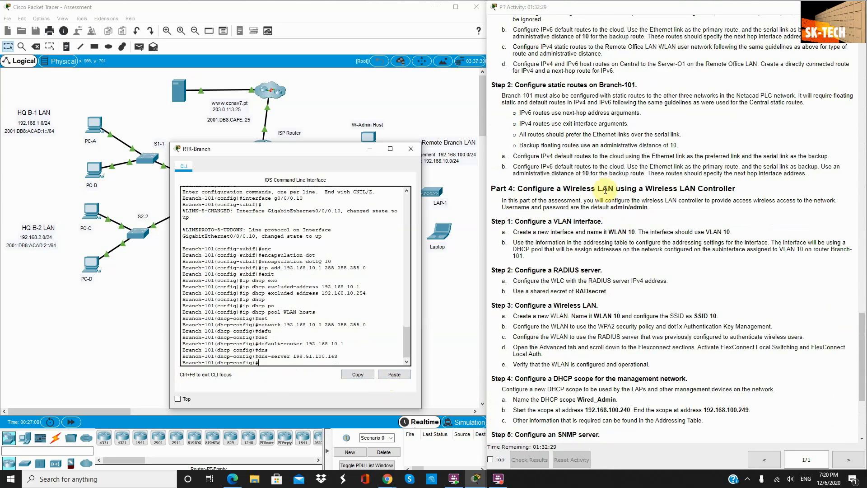
{"action": "scroll", "coordinate": [608, 174], "scroll_direction": "up", "scroll_amount": 2}
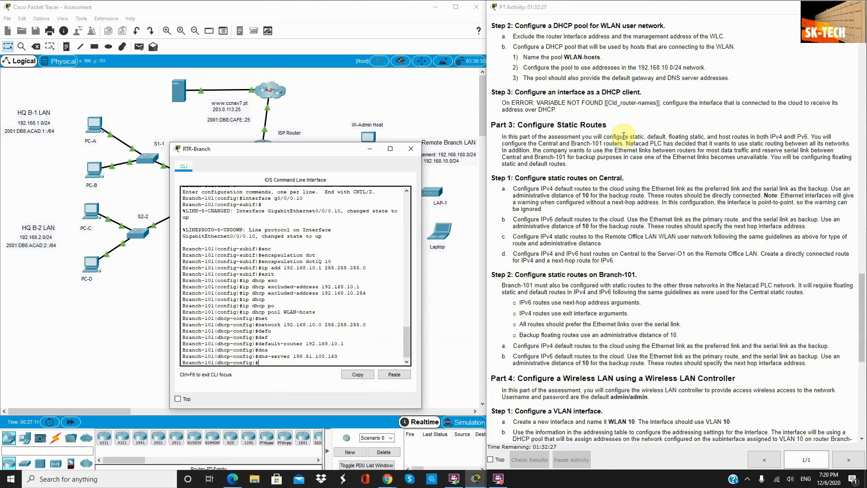
{"action": "scroll", "coordinate": [605, 172], "scroll_direction": "up", "scroll_amount": 2}
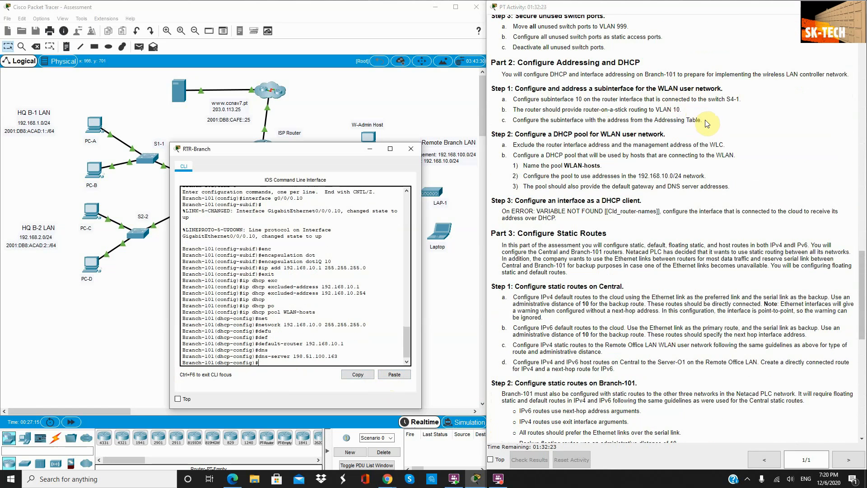
{"action": "left_click_drag", "start_coordinate": [705, 121], "coordinate": [501, 91]}
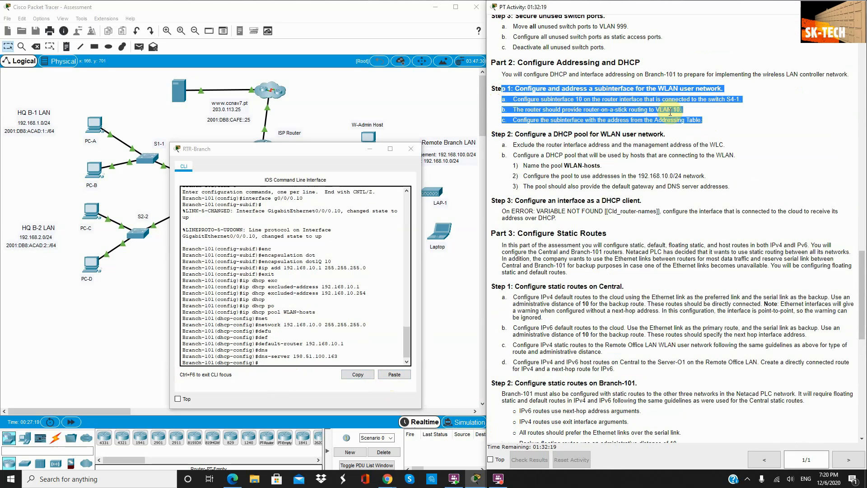
{"action": "left_click_drag", "start_coordinate": [726, 189], "coordinate": [487, 128]}
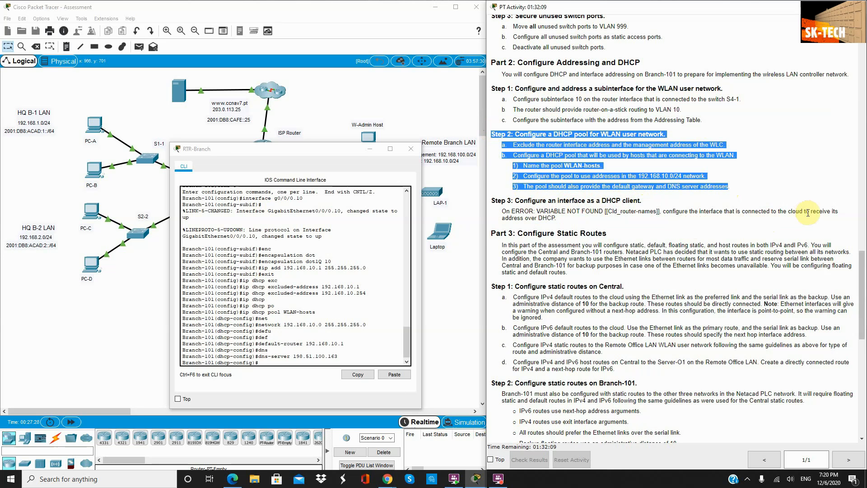
{"action": "left_click", "coordinate": [332, 121]}
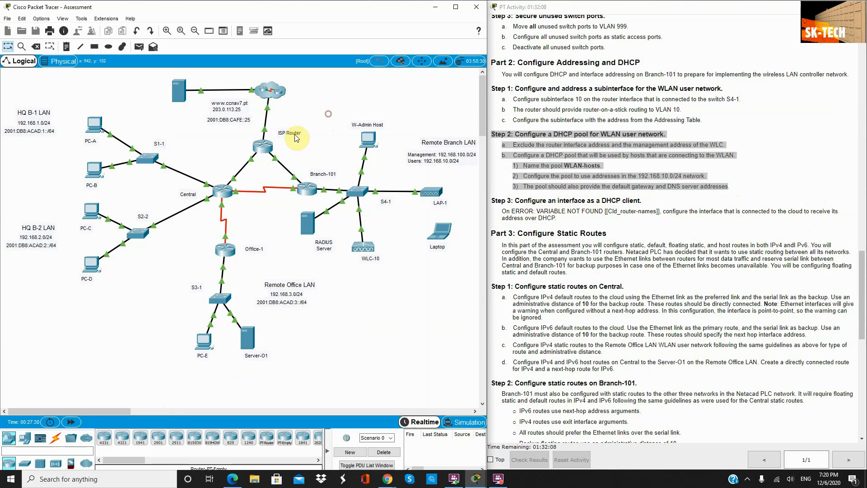
{"action": "left_click", "coordinate": [269, 145]}
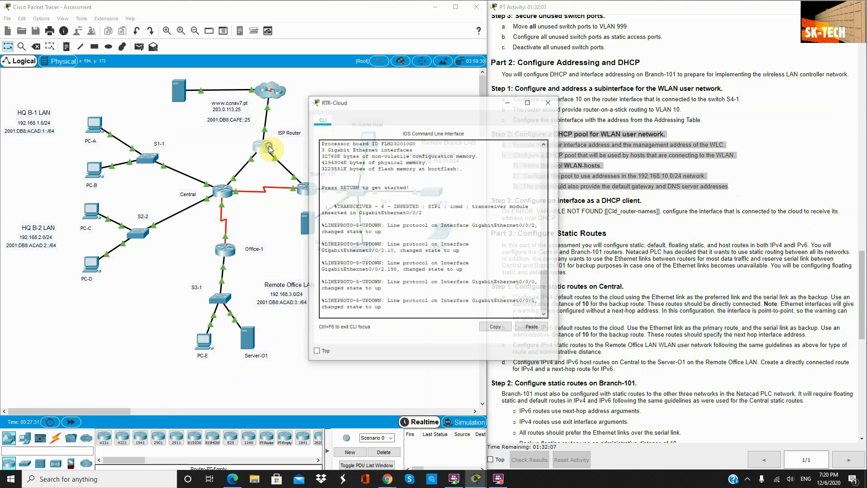
{"action": "left_click", "coordinate": [549, 103]}
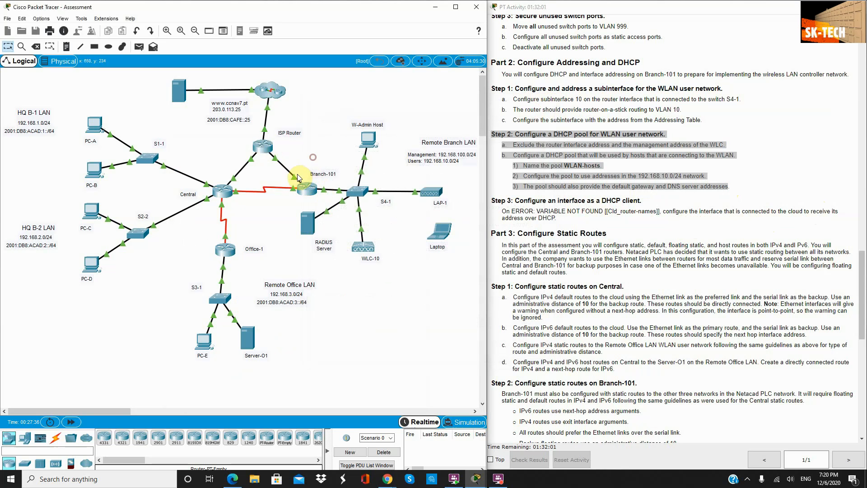
{"action": "mouse_move", "coordinate": [296, 178]}
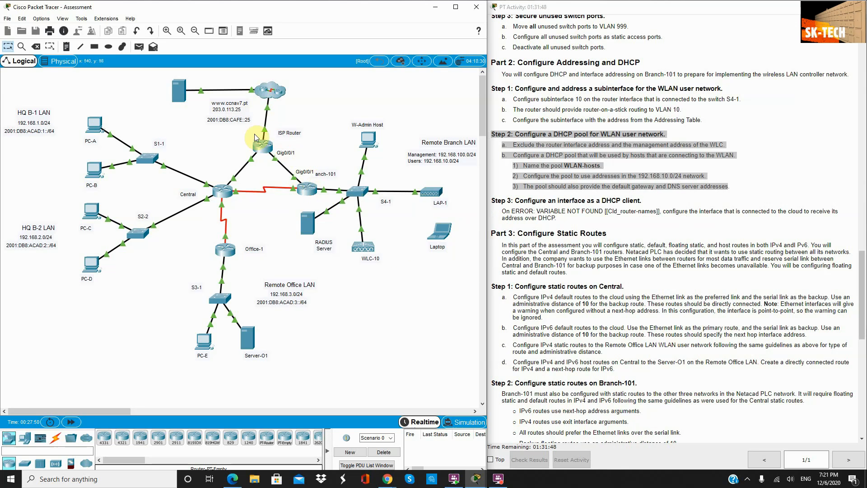
{"action": "left_click", "coordinate": [311, 193]}
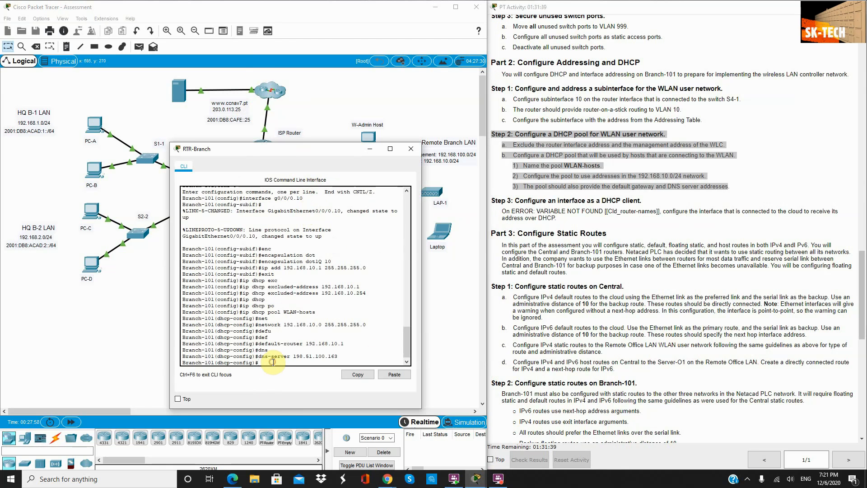
Step: Exit the DHCP pool configuration and check the topology's link ports
{"action": "key", "text": "Return"}
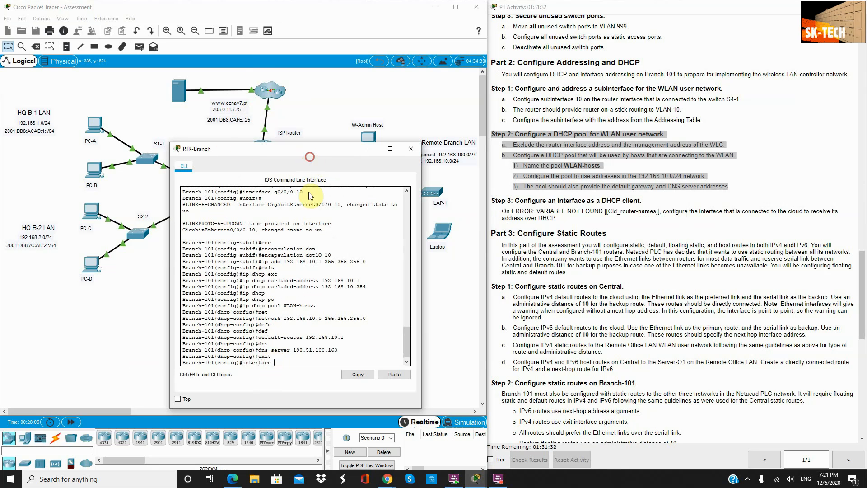
{"action": "left_click_drag", "start_coordinate": [312, 151], "coordinate": [307, 197]}
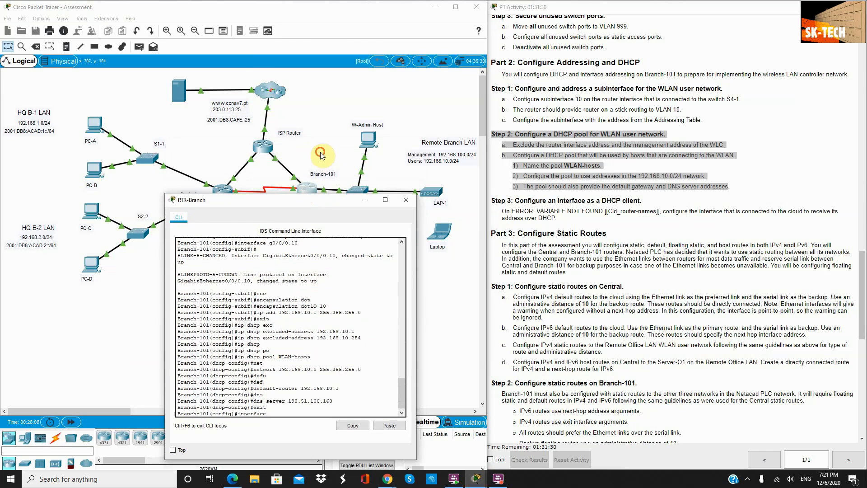
{"action": "left_click", "coordinate": [296, 180]}
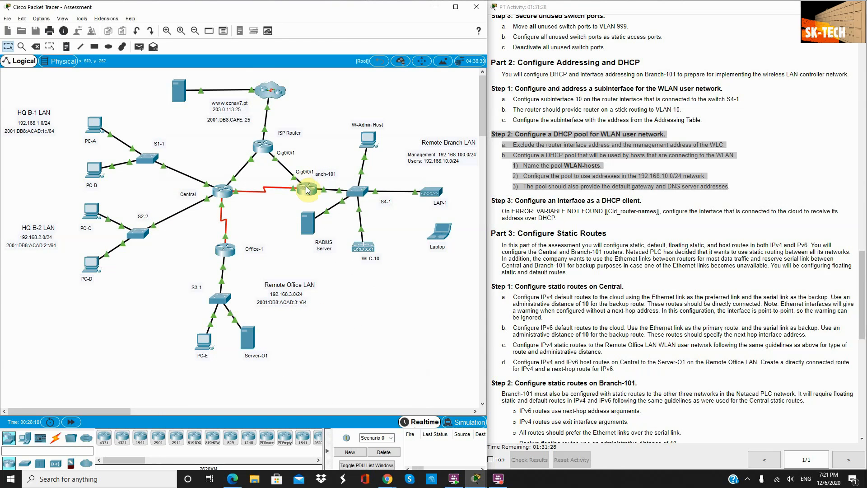
{"action": "left_click", "coordinate": [307, 189]}
Step: Configure interface g0/0/1 with ip address dhcp and confirm it receives 10.3.0.2
{"action": "type", "text": "interface g0/0/1"}
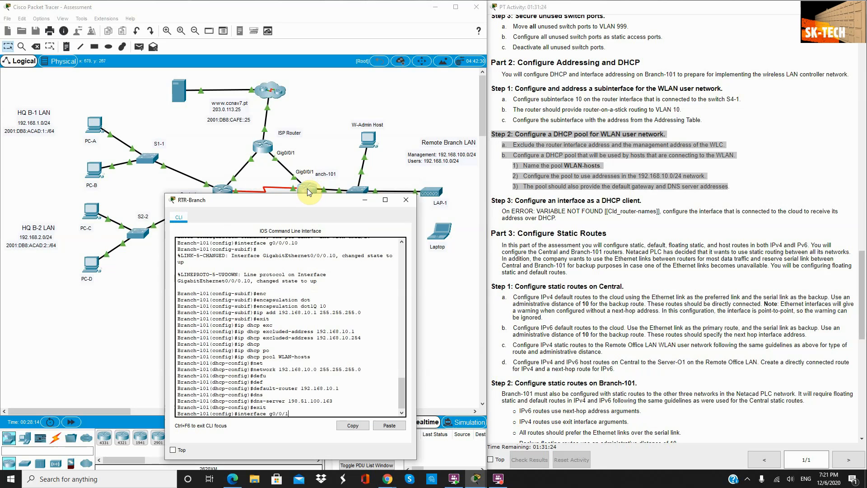
{"action": "key", "text": "Return"}
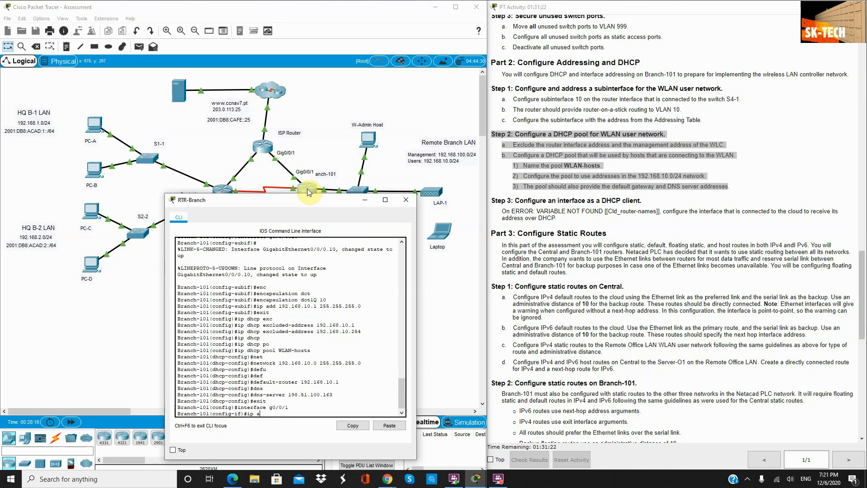
{"action": "type", "text": "ip add"}
{"action": "key", "text": "Tab"}
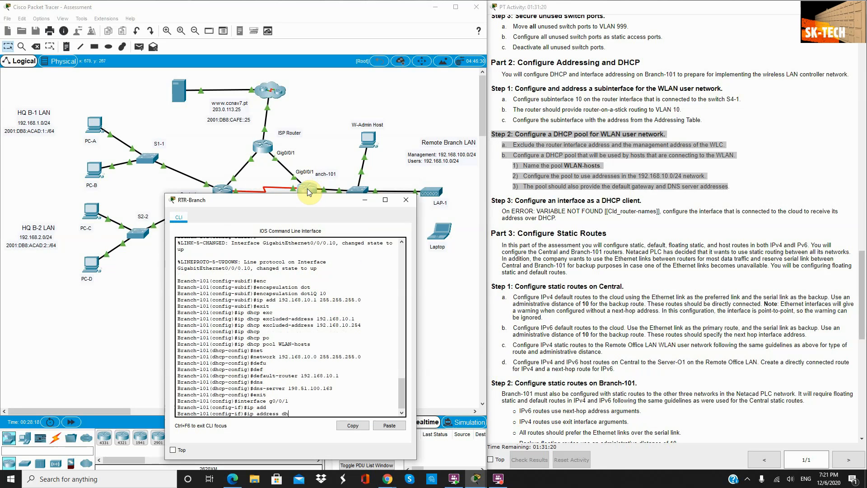
{"action": "key", "text": "Return"}
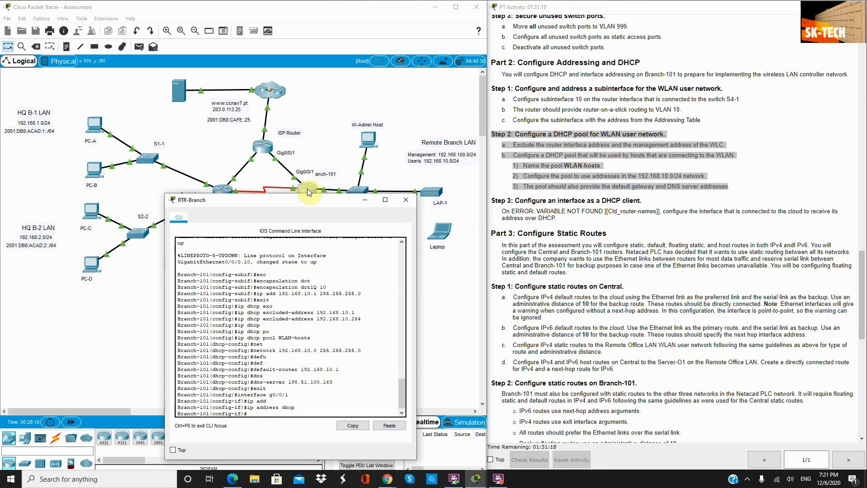
{"action": "scroll", "coordinate": [632, 239], "scroll_direction": "down", "scroll_amount": 3}
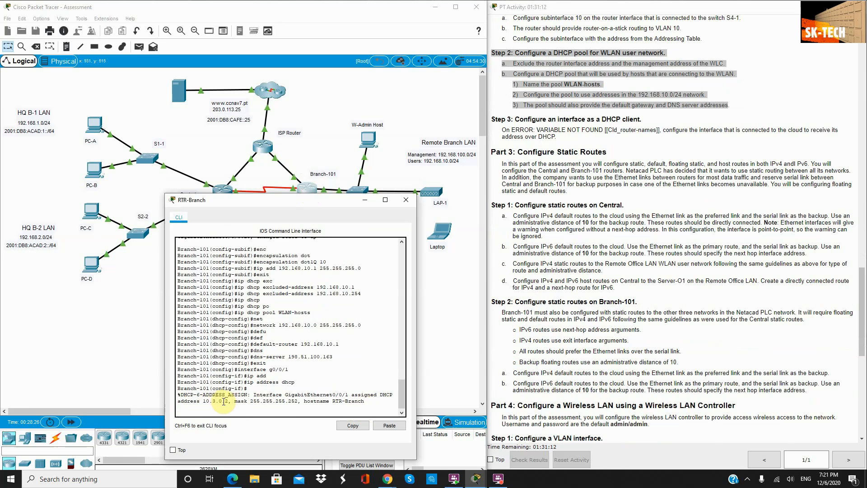
{"action": "left_click_drag", "start_coordinate": [229, 401], "coordinate": [197, 401]}
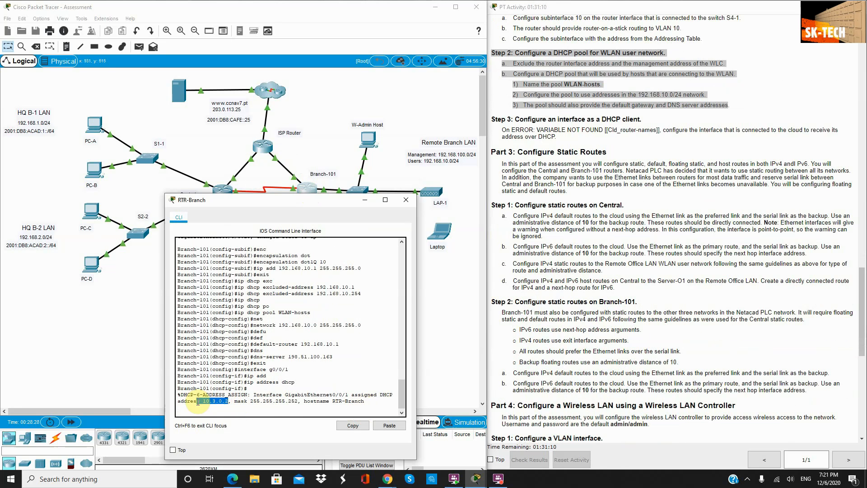
{"action": "scroll", "coordinate": [555, 334], "scroll_direction": "down", "scroll_amount": 1}
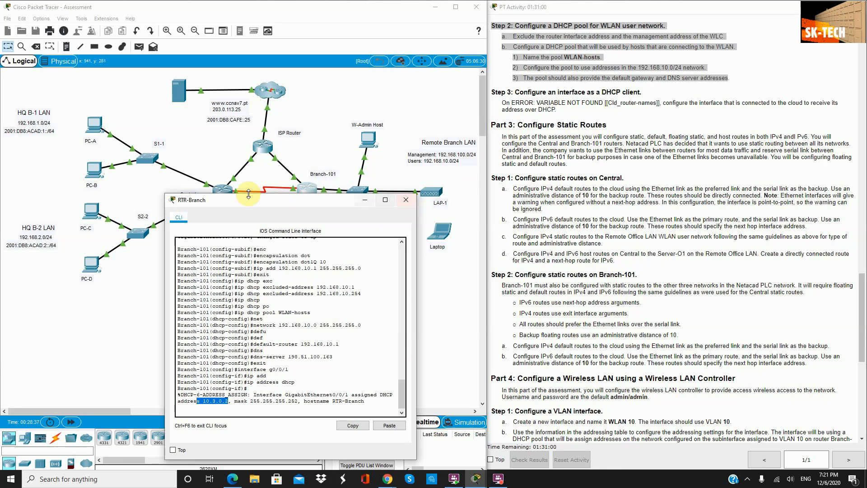
{"action": "left_click_drag", "start_coordinate": [248, 202], "coordinate": [257, 227]}
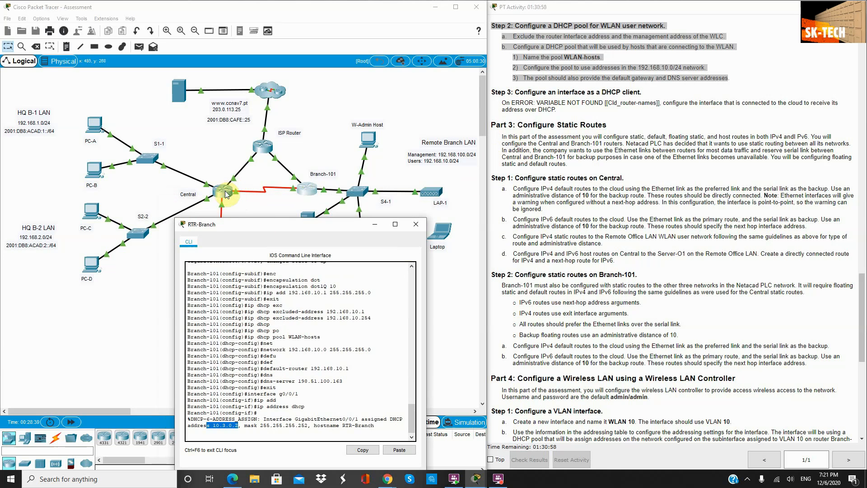
Step: Close the RTR-Branch CLI window to return to the network topology
{"action": "left_click", "coordinate": [415, 225]}
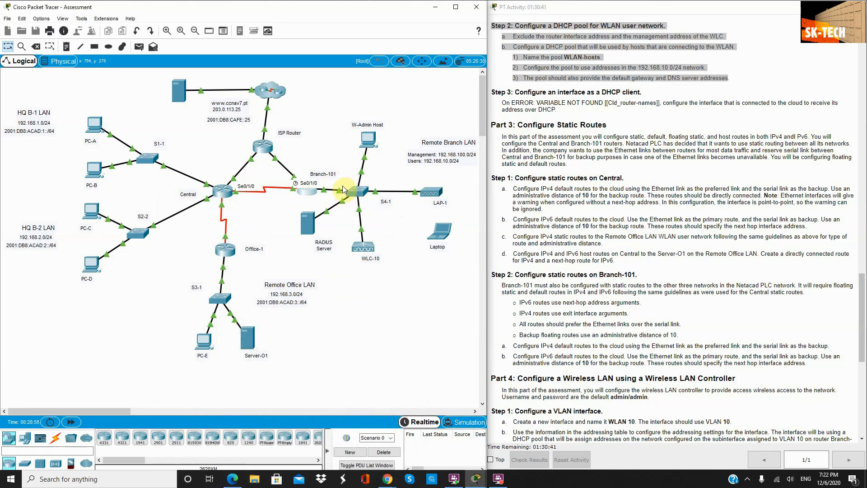
{"action": "mouse_move", "coordinate": [347, 197]}
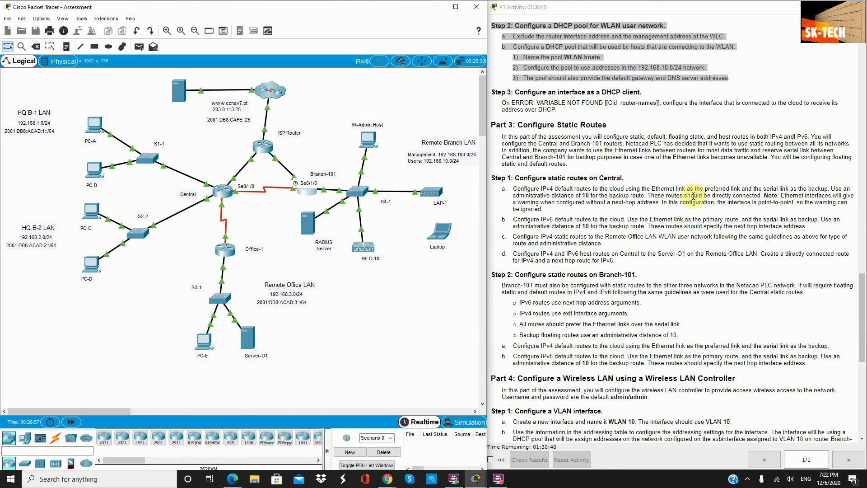
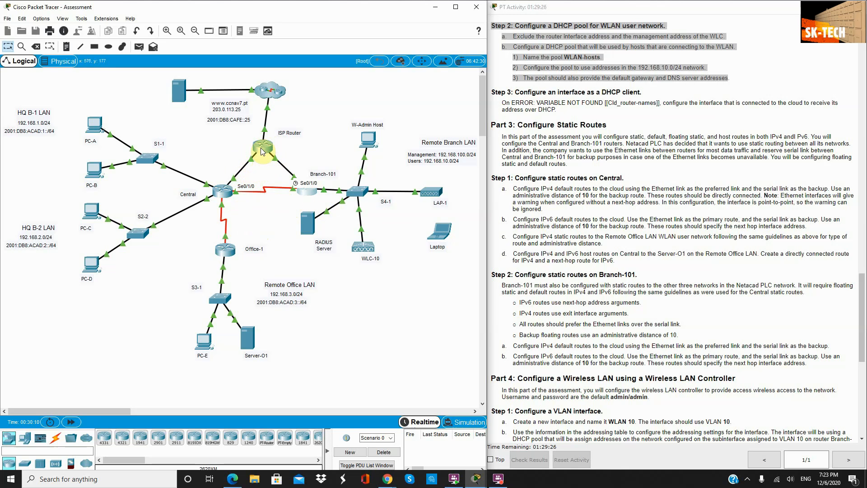
Step: Restore the accidentally deleted Central–ISP link and bring up Central's command line
{"action": "left_click", "coordinate": [235, 177]}
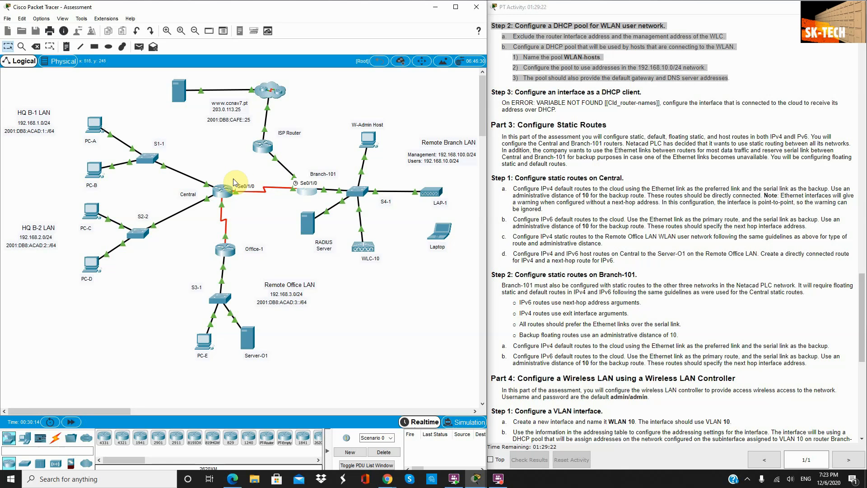
{"action": "key", "text": "ctrl+z"}
{"action": "left_click", "coordinate": [223, 191]}
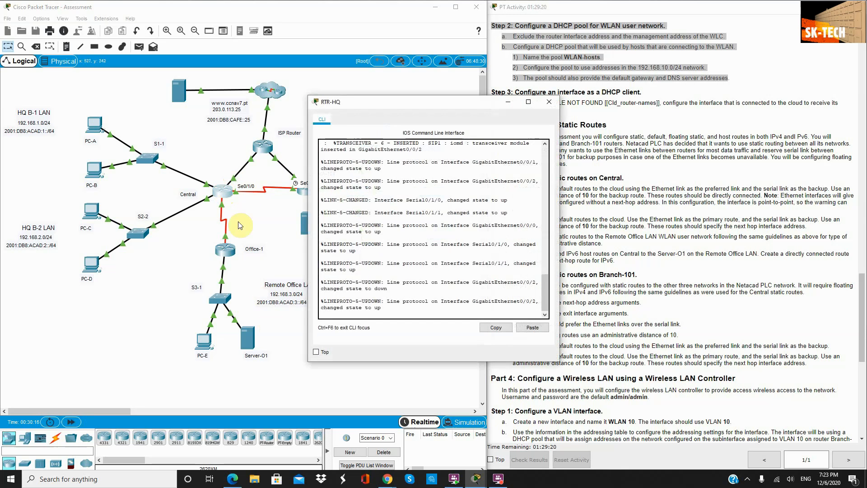
{"action": "left_click", "coordinate": [262, 166]}
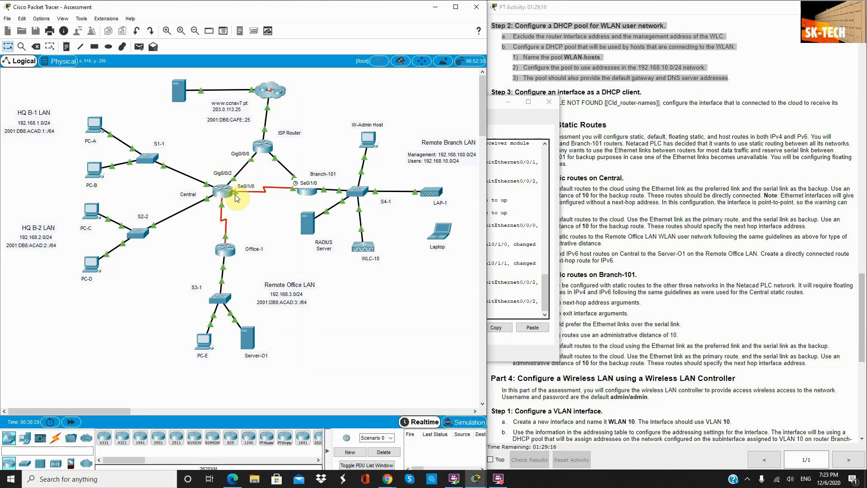
{"action": "left_click", "coordinate": [497, 114]}
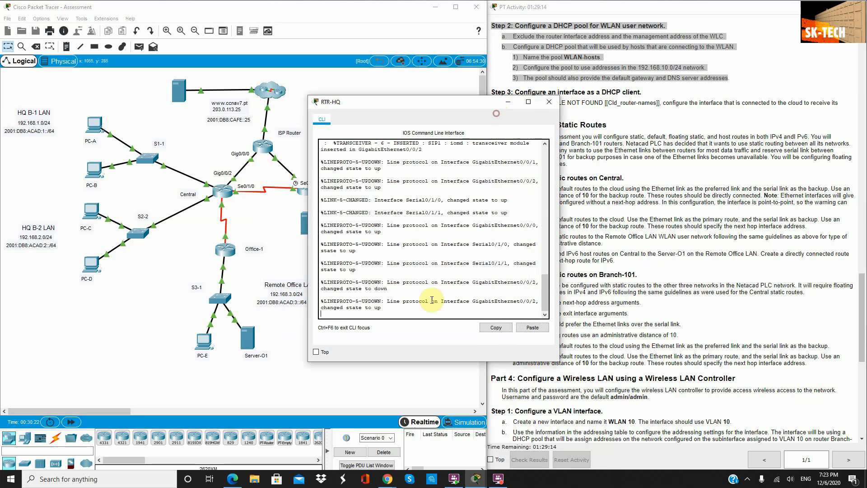
{"action": "key", "text": "Return"}
{"action": "key", "text": "Return"}
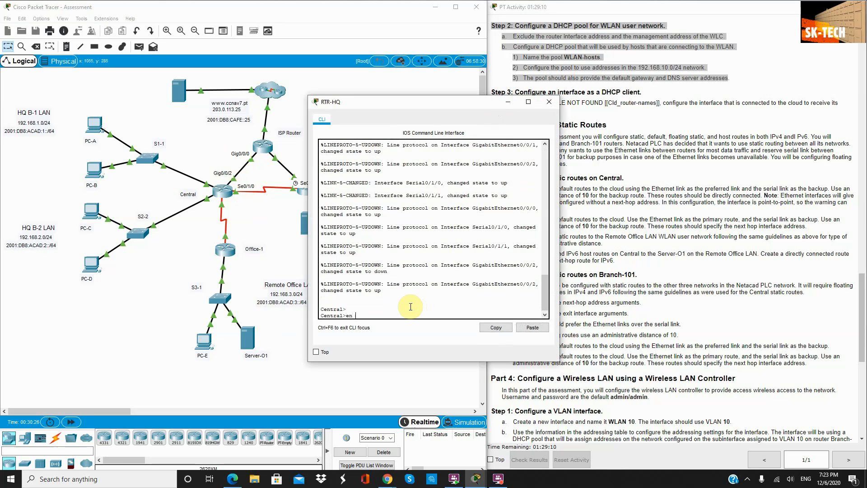
Step: On Central, add the IPv4 default route 0.0.0.0 0.0.0.0 out g0/0/2
{"action": "type", "text": "en"}
{"action": "key", "text": "Return"}
{"action": "type", "text": "conf"}
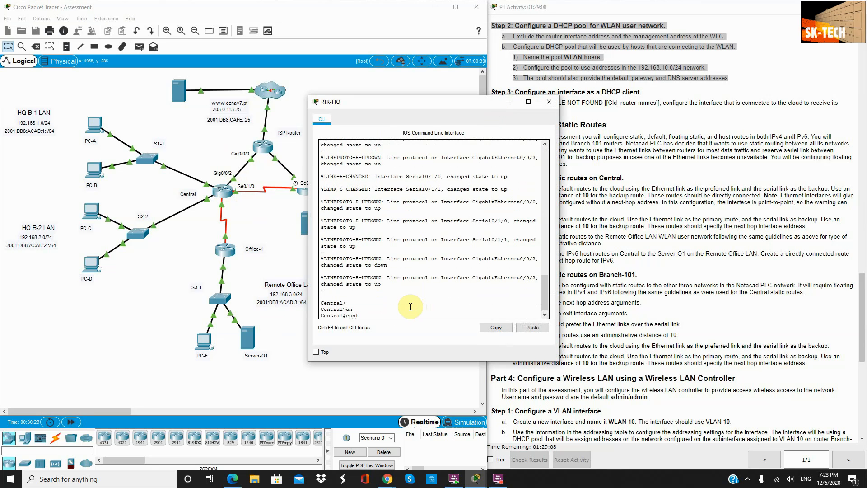
{"action": "type", "text": " t"}
{"action": "key", "text": "Return"}
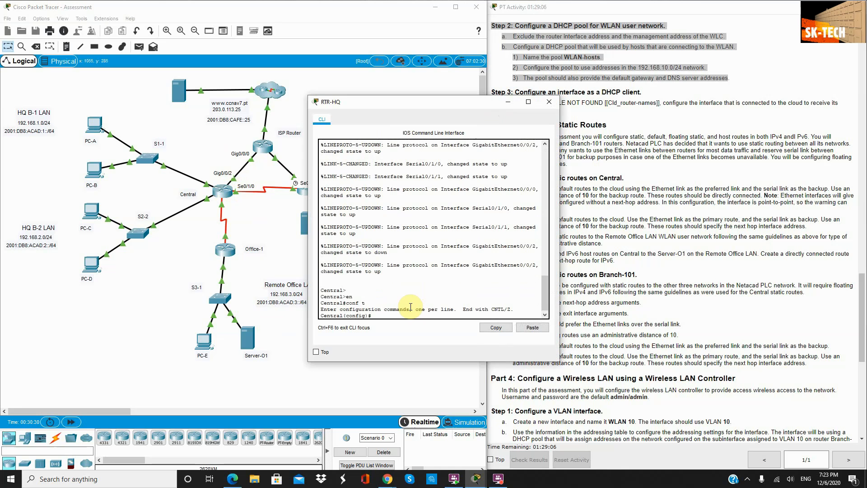
{"action": "type", "text": "ip route 0.0.0.0 0.0.0.0"}
{"action": "left_click", "coordinate": [228, 169]}
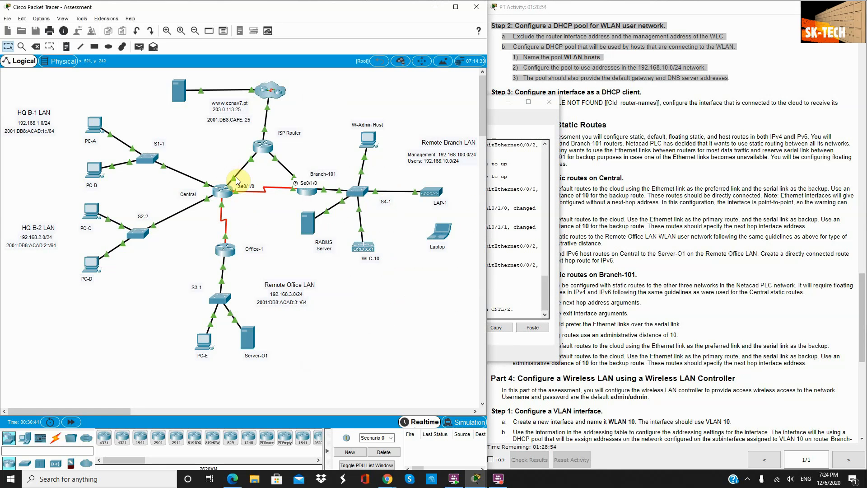
{"action": "left_click", "coordinate": [532, 120]}
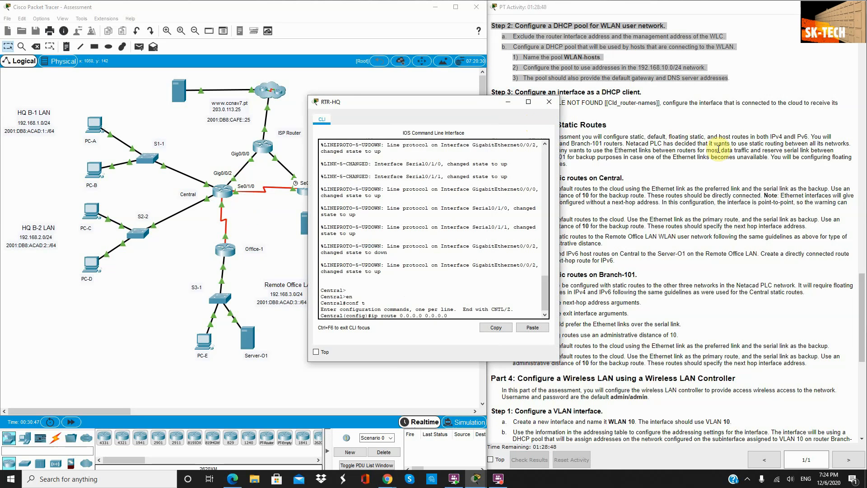
{"action": "type", "text": "g0"}
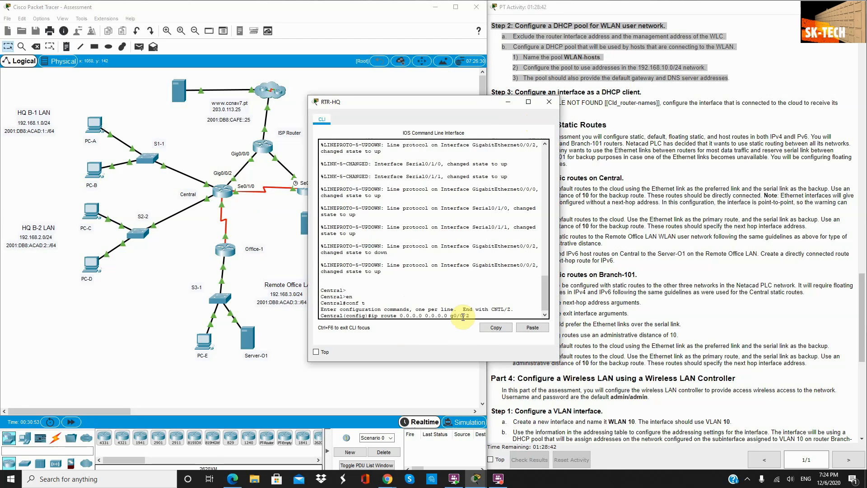
{"action": "type", "text": "/0/2"}
{"action": "key", "text": "Return"}
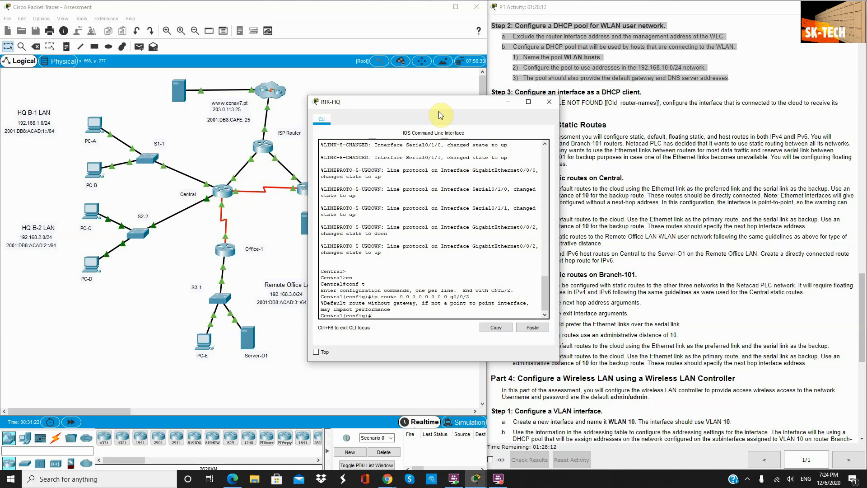
{"action": "left_click", "coordinate": [245, 195]}
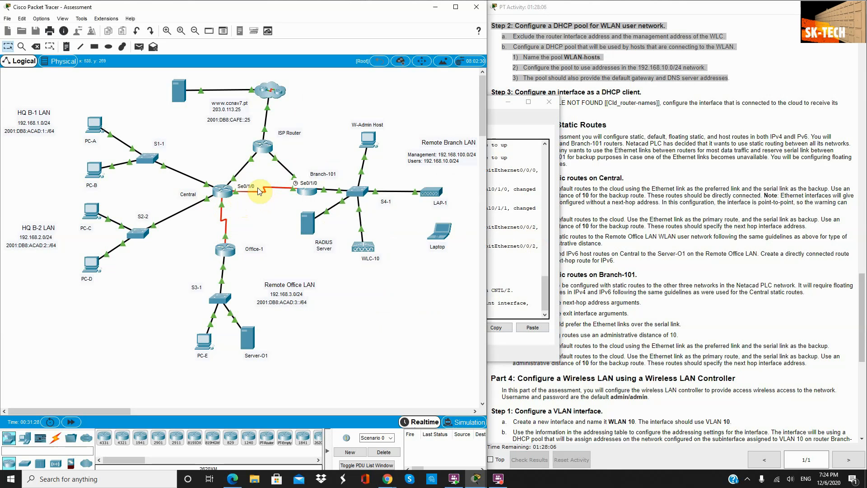
Step: Add a floating IPv4 default route out s0/1/0 with distance 10
{"action": "left_click", "coordinate": [509, 117]}
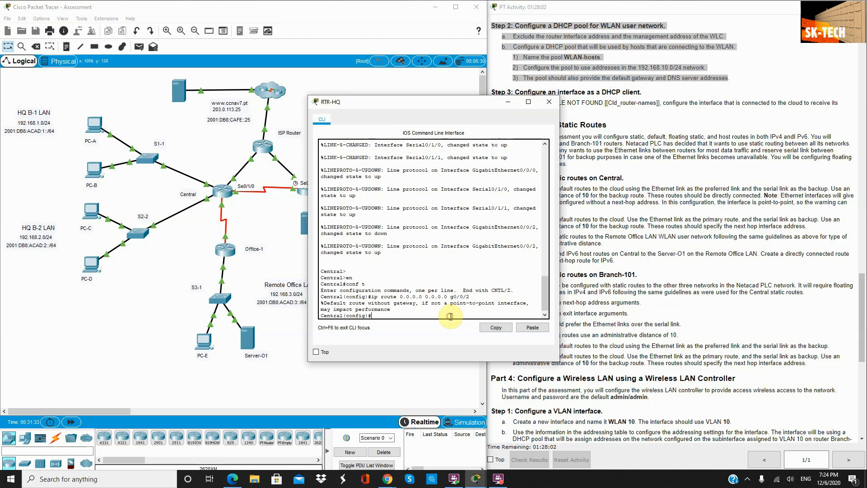
{"action": "key", "text": "Up"}
{"action": "key", "text": "BackSpace"}
{"action": "key", "text": "BackSpace"}
{"action": "key", "text": "BackSpace"}
{"action": "key", "text": "BackSpace"}
{"action": "key", "text": "BackSpace"}
{"action": "key", "text": "BackSpace"}
{"action": "type", "text": "s0/1/0"}
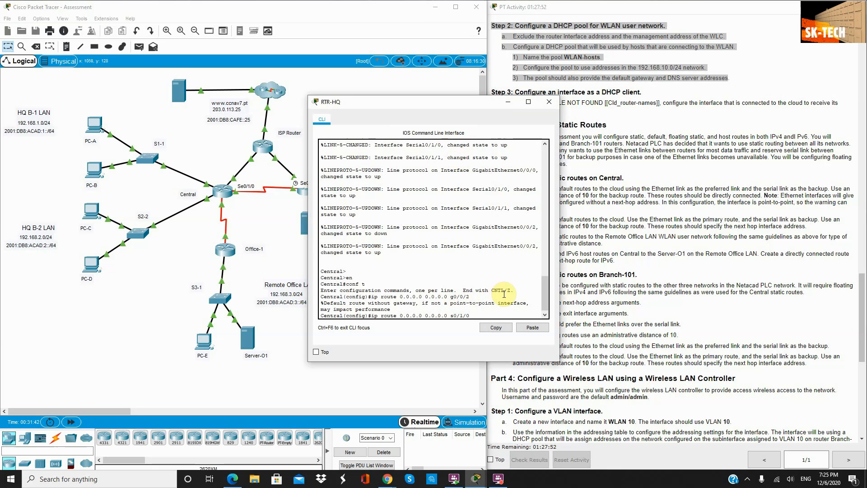
{"action": "type", "text": " 1"}
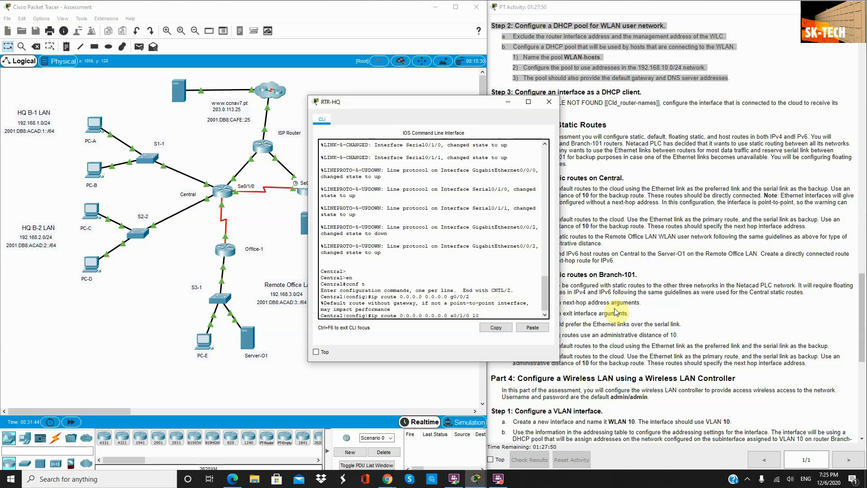
{"action": "type", "text": "0"}
{"action": "key", "text": "Return"}
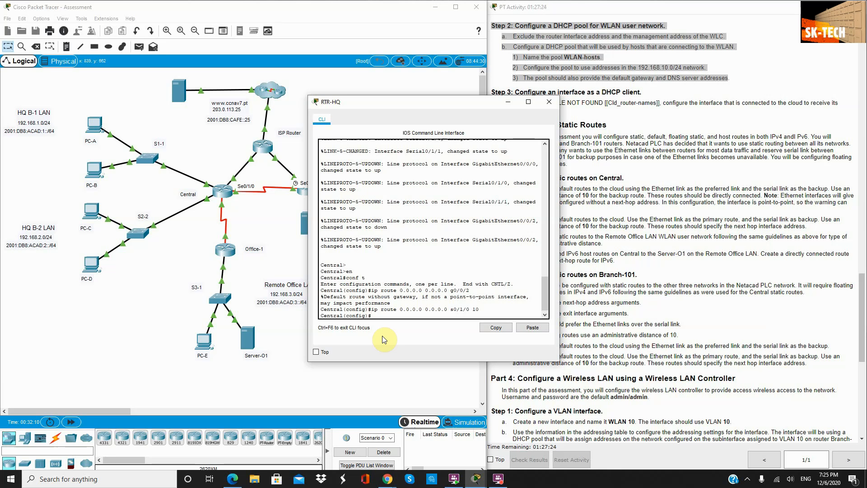
Step: Enable ipv6 unicast-routing on Central
{"action": "type", "text": "v6 unic"}
{"action": "key", "text": "Tab"}
{"action": "key", "text": "Return"}
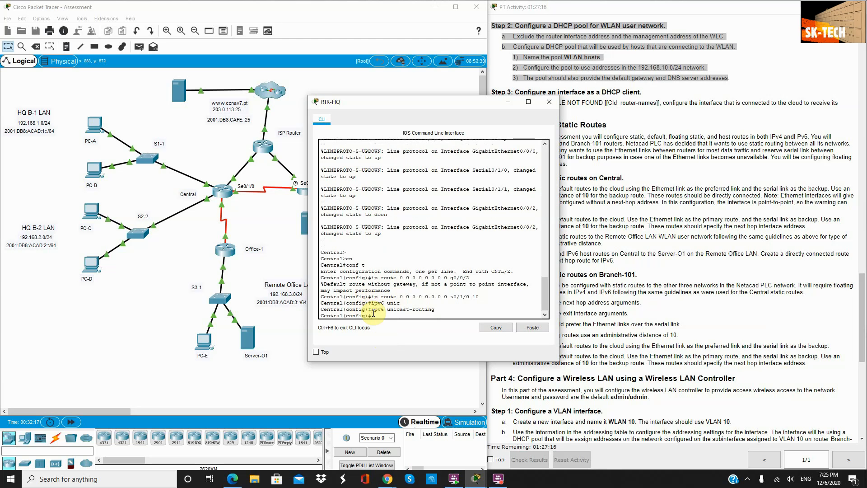
Step: Begin an ipv6 route command and copy the ISP Router's address 2001:DB8:ACAD:A::2
{"action": "type", "text": "ipv6 route ::/0"}
{"action": "left_click", "coordinate": [234, 149]}
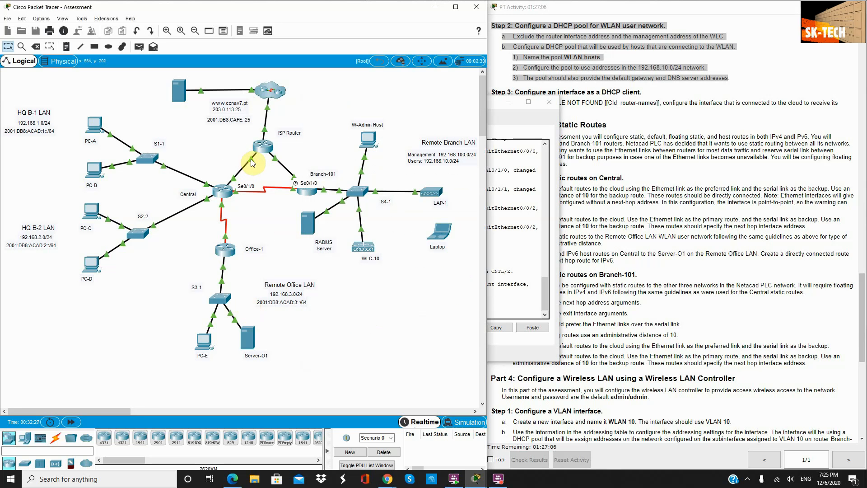
{"action": "mouse_move", "coordinate": [250, 159]}
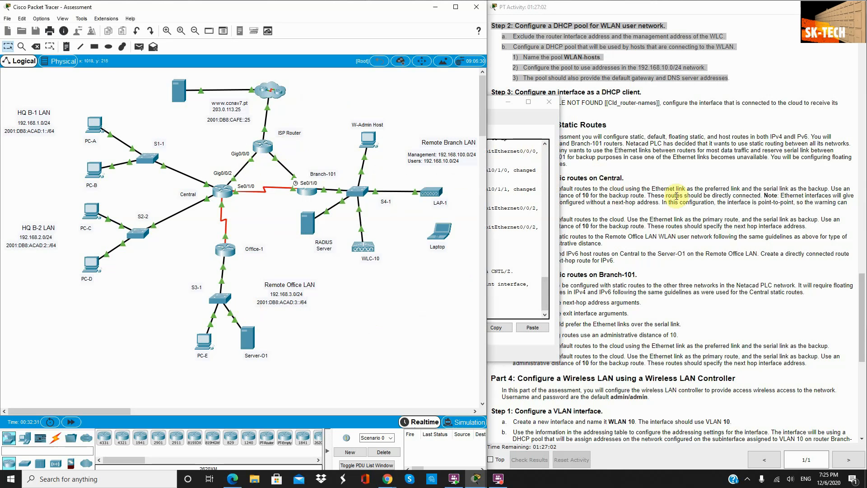
{"action": "scroll", "coordinate": [676, 196], "scroll_direction": "up", "scroll_amount": 15}
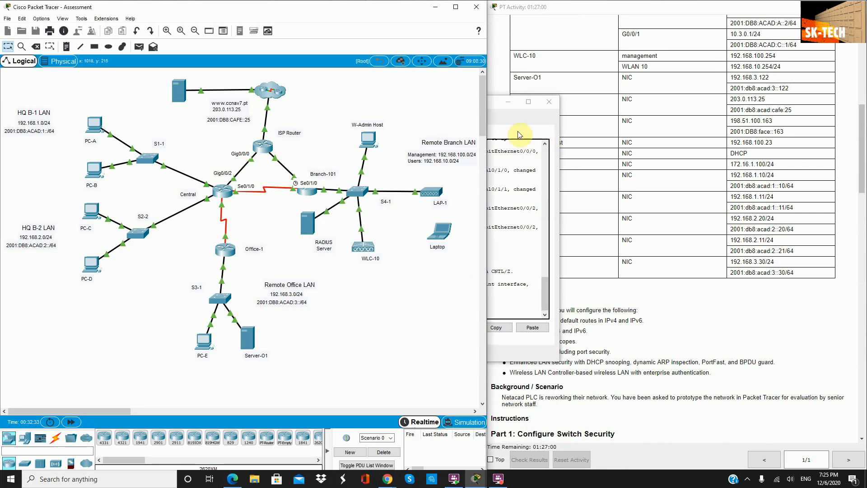
{"action": "left_click", "coordinate": [518, 135]}
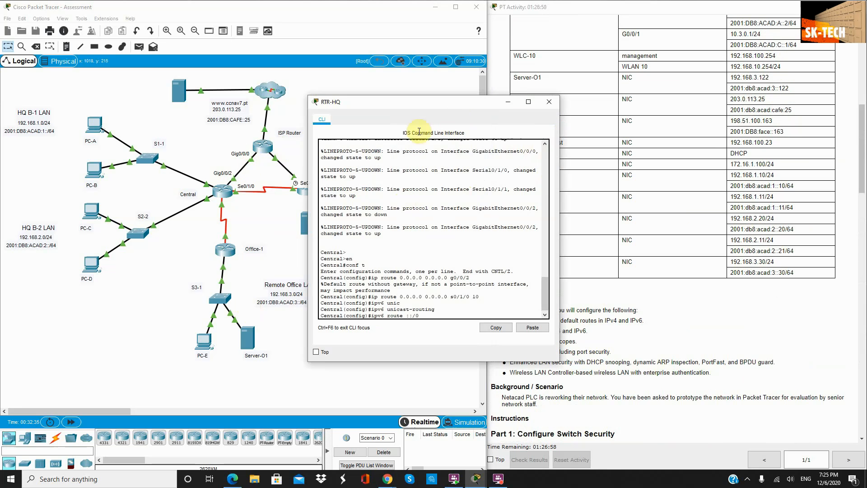
{"action": "left_click_drag", "start_coordinate": [424, 104], "coordinate": [342, 238]}
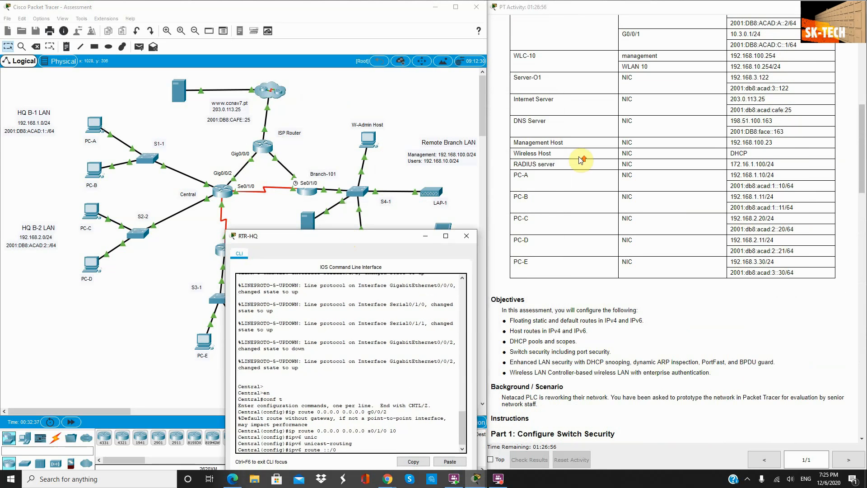
{"action": "scroll", "coordinate": [581, 151], "scroll_direction": "up", "scroll_amount": 6}
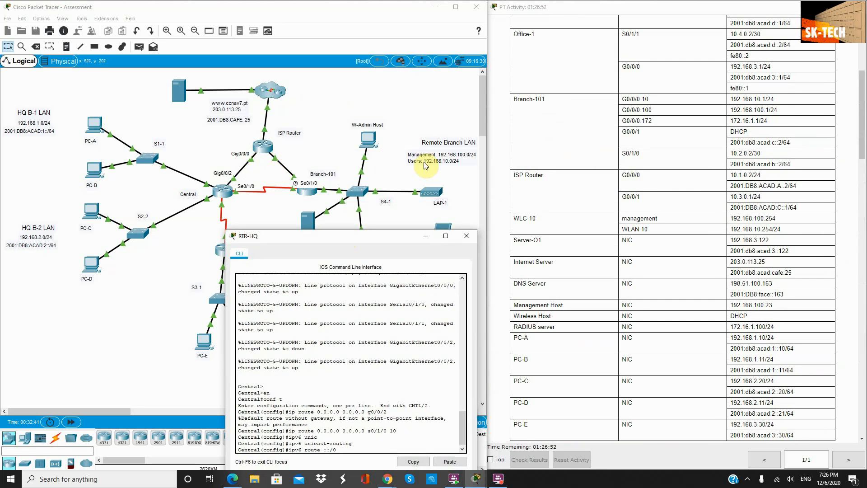
{"action": "left_click_drag", "start_coordinate": [789, 185], "coordinate": [742, 185]}
{"action": "key", "text": "ctrl+c"}
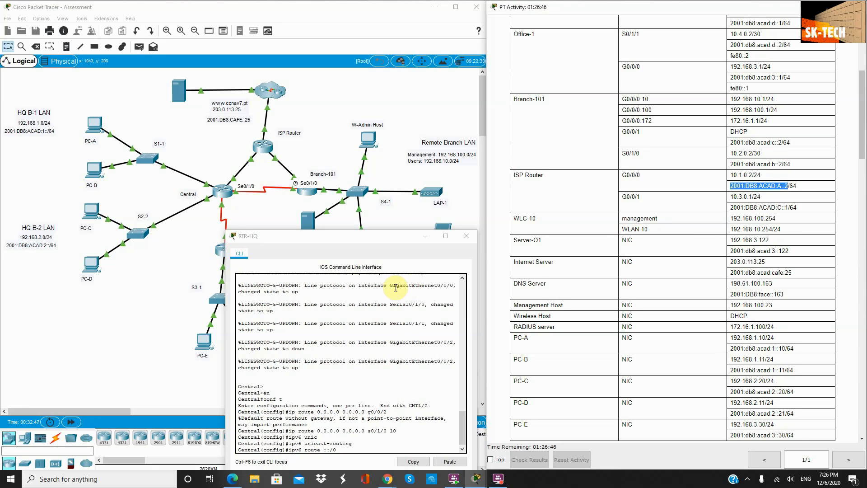
Step: Complete the IPv6 default route ::/0 via 2001:DB8:ACAD:A::2 and recall it for editing
{"action": "left_click", "coordinate": [371, 258]}
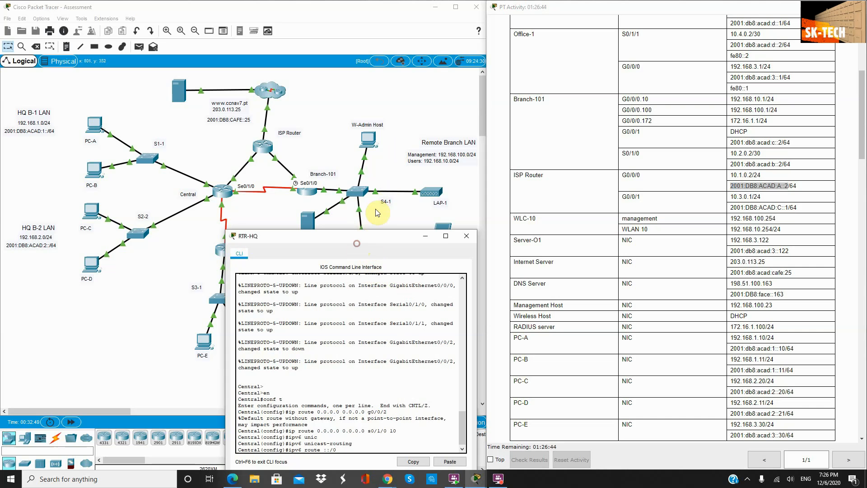
{"action": "double_click", "coordinate": [356, 236]}
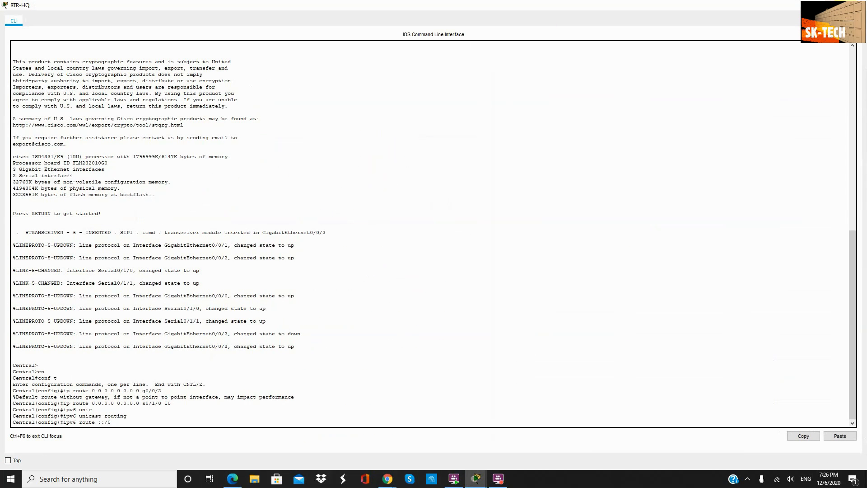
{"action": "left_click", "coordinate": [835, 5]}
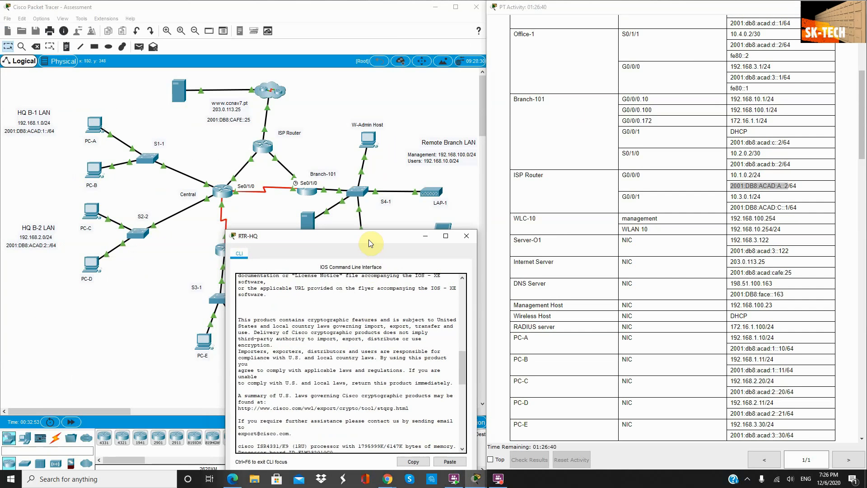
{"action": "left_click_drag", "start_coordinate": [369, 239], "coordinate": [360, 111]}
{"action": "left_click", "coordinate": [357, 317]}
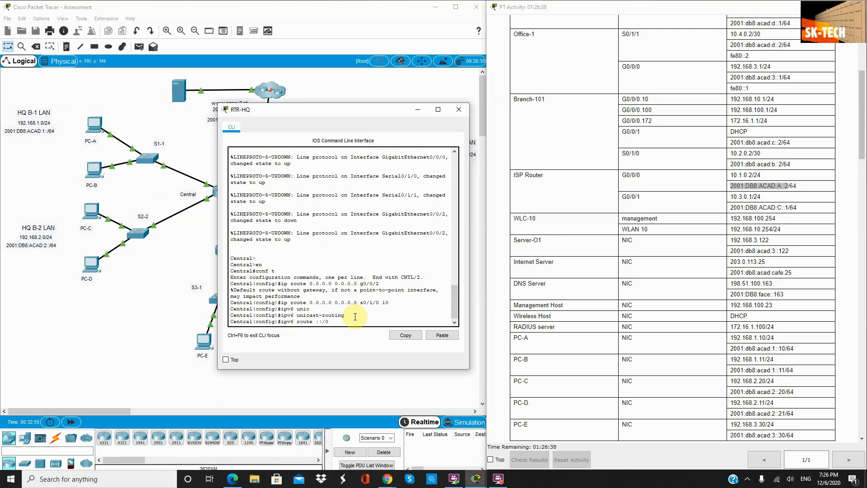
{"action": "left_click", "coordinate": [344, 324]}
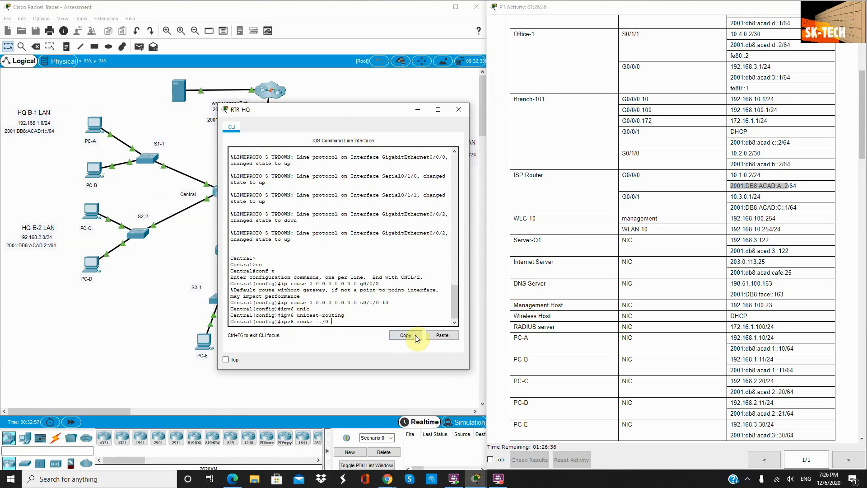
{"action": "left_click", "coordinate": [442, 335]}
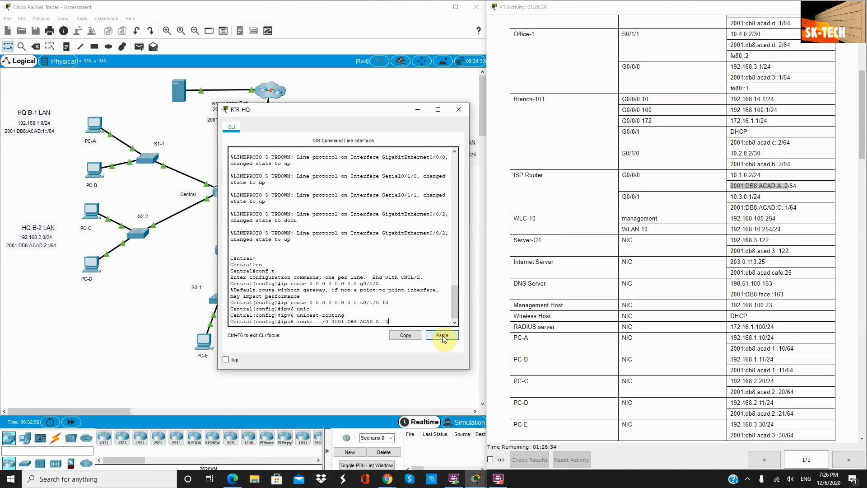
{"action": "key", "text": "Return"}
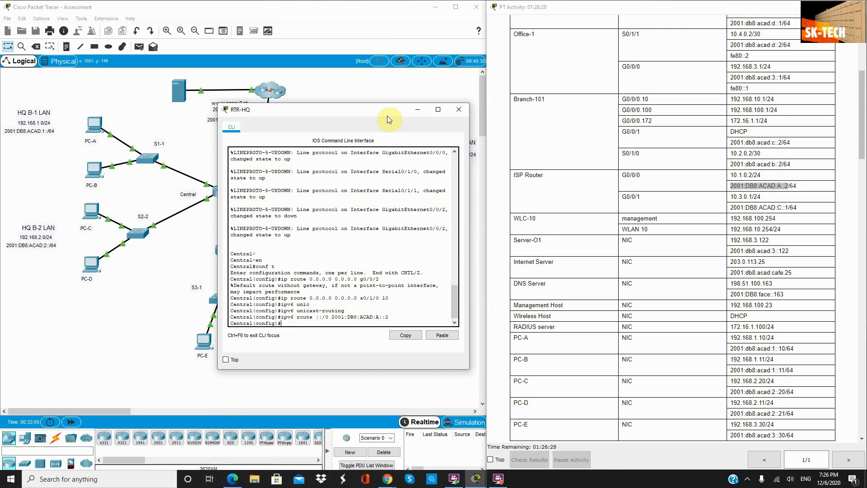
{"action": "left_click_drag", "start_coordinate": [384, 112], "coordinate": [381, 221]}
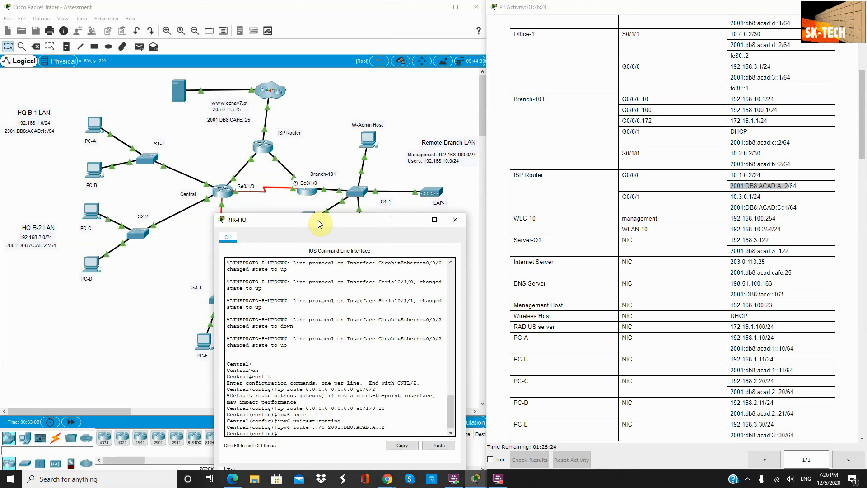
{"action": "left_click_drag", "start_coordinate": [318, 220], "coordinate": [293, 214]}
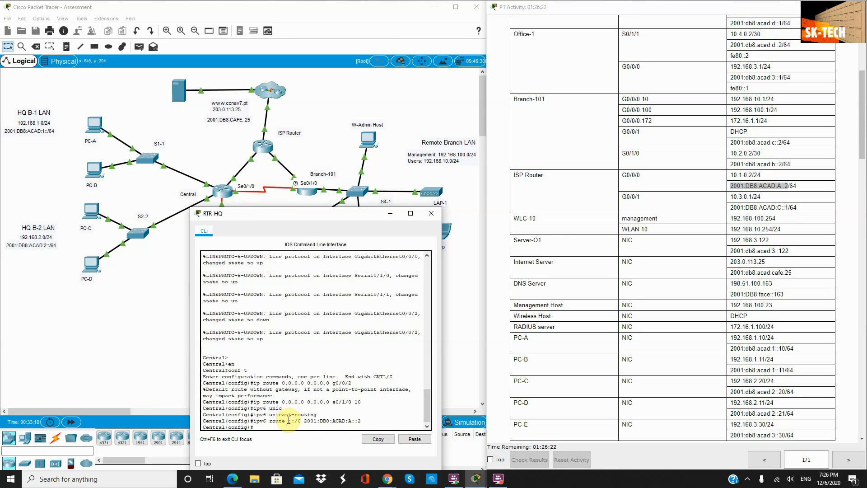
{"action": "key", "text": "Up"}
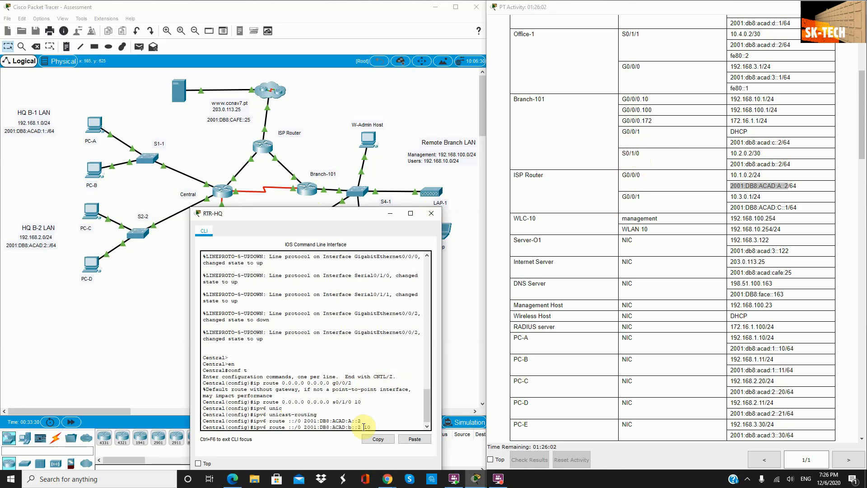
Step: Enter the floating route ipv6 route ::/0 2001:DB8:ACAD:B::2 10 and scroll the instructions
{"action": "key", "text": "Return"}
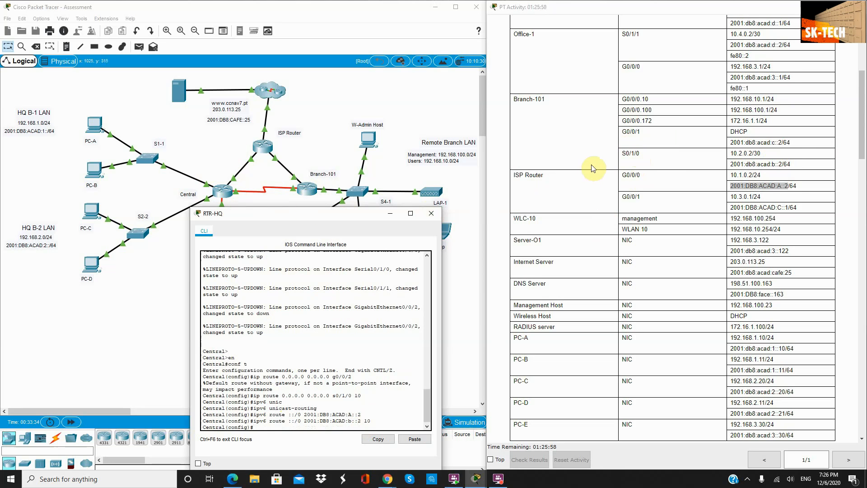
{"action": "scroll", "coordinate": [616, 168], "scroll_direction": "down", "scroll_amount": 15}
{"action": "scroll", "coordinate": [612, 170], "scroll_direction": "down", "scroll_amount": 6}
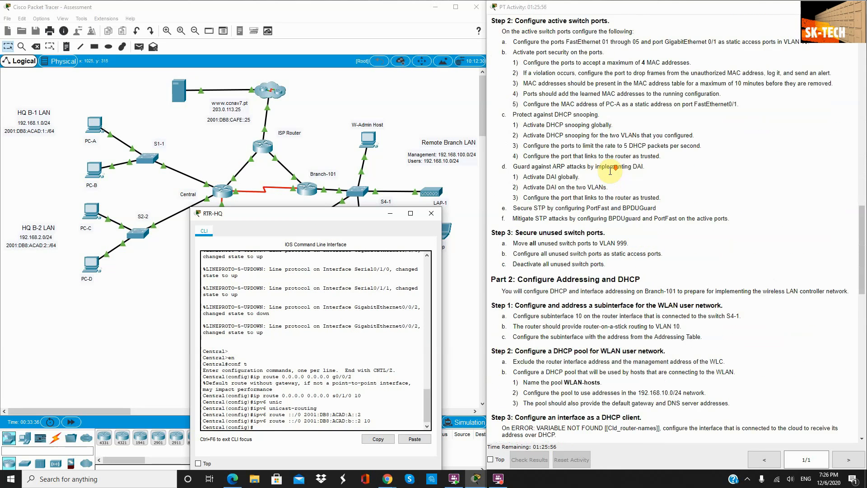
Step: Add the static route 192.168.10.0 255.255.255.0 out g0/0/2 on Central
{"action": "scroll", "coordinate": [612, 264], "scroll_direction": "down", "scroll_amount": 10}
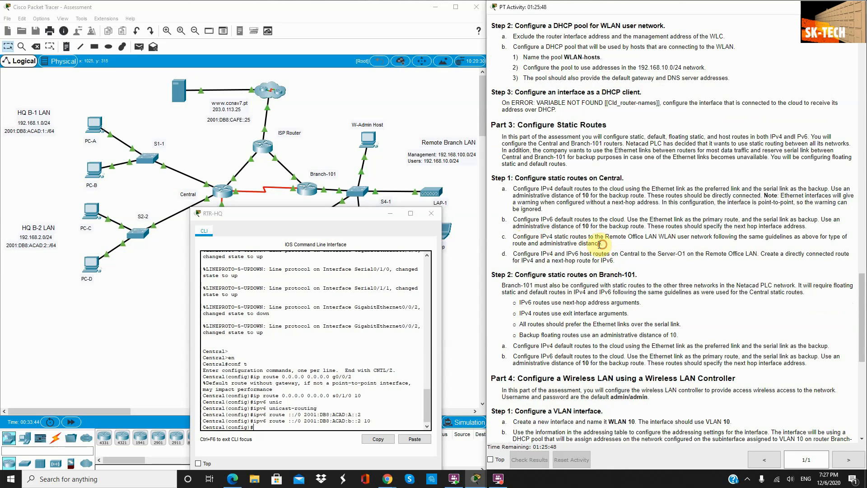
{"action": "left_click_drag", "start_coordinate": [516, 237], "coordinate": [640, 248]}
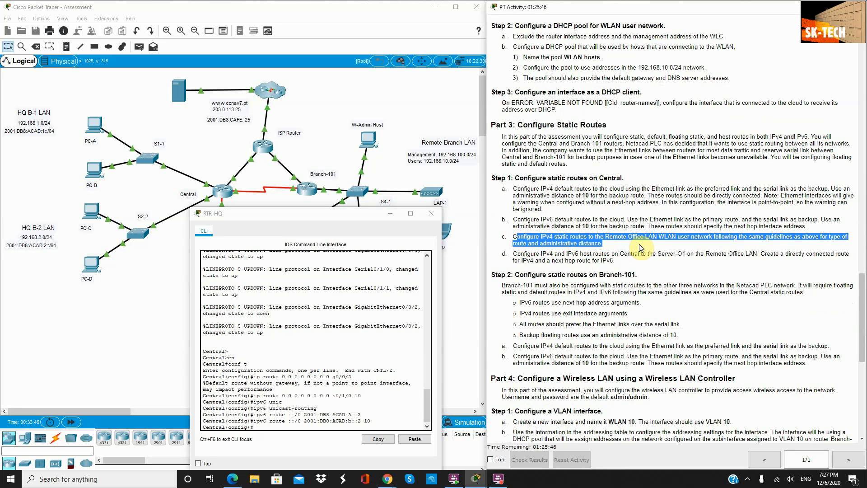
{"action": "left_click", "coordinate": [307, 426]}
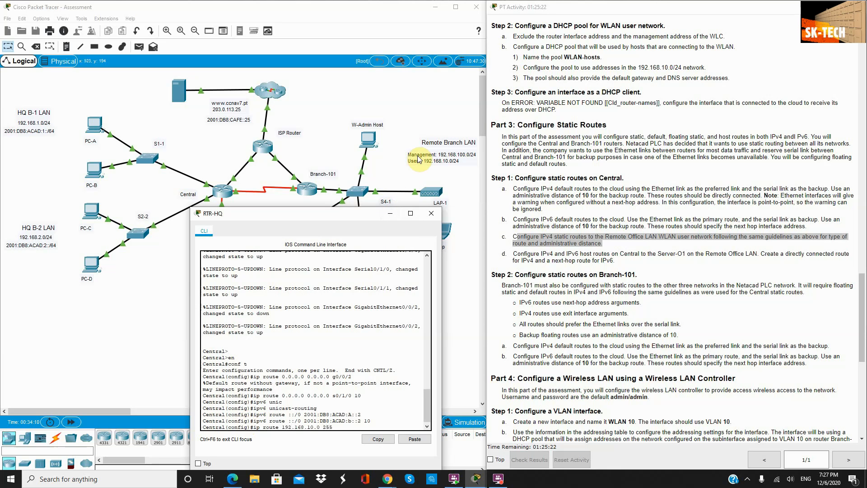
{"action": "type", "text": ".255.255.0"}
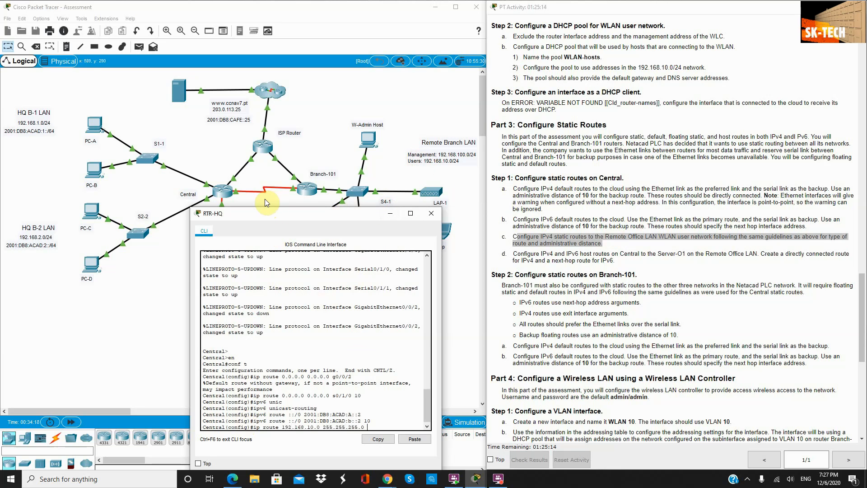
{"action": "left_click", "coordinate": [256, 170]}
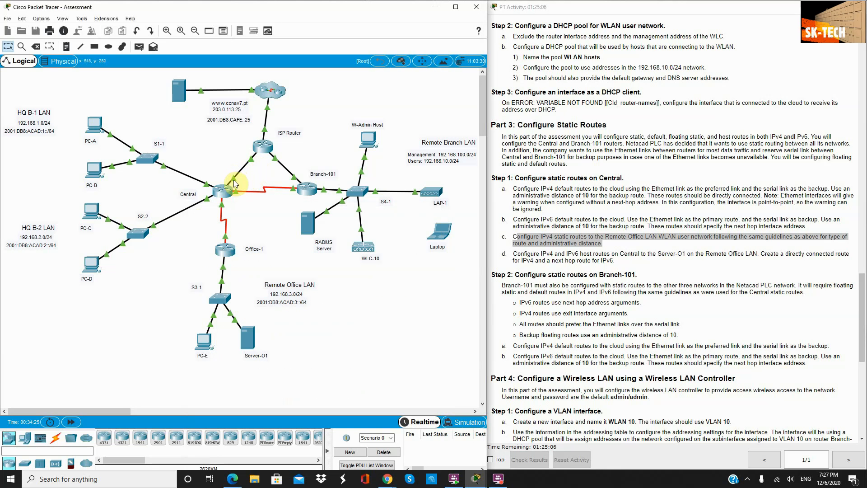
{"action": "mouse_move", "coordinate": [232, 176]}
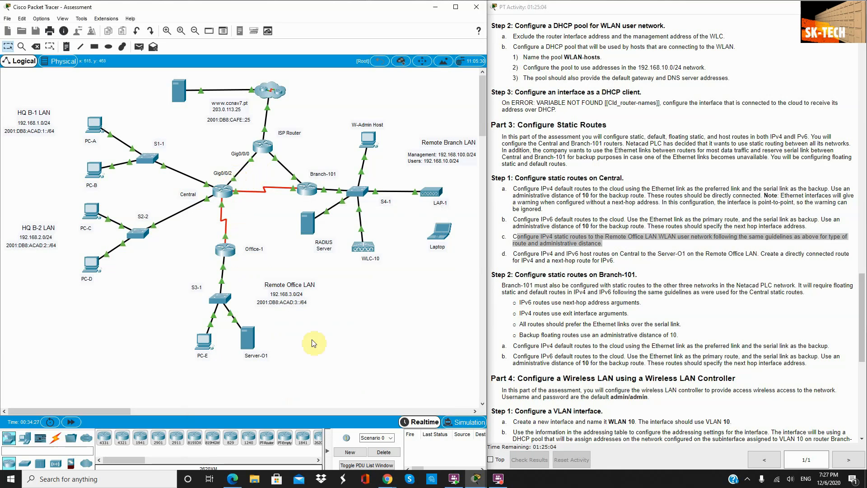
{"action": "left_click", "coordinate": [222, 190]}
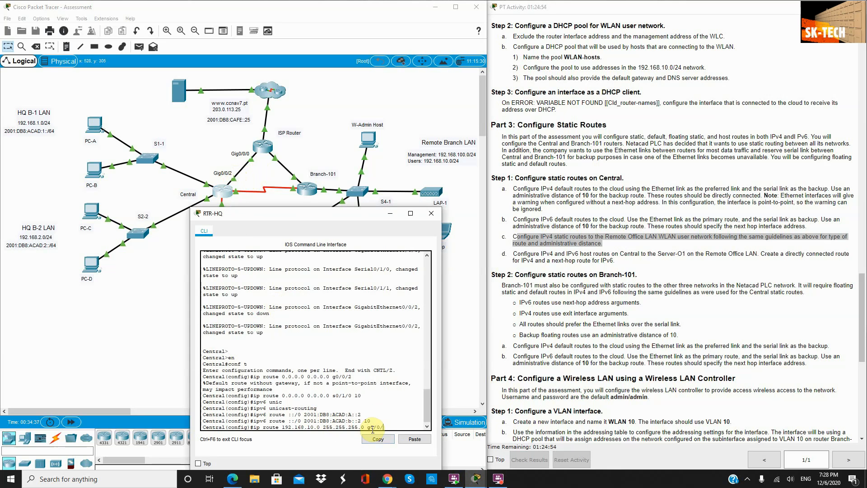
{"action": "key", "text": "Return"}
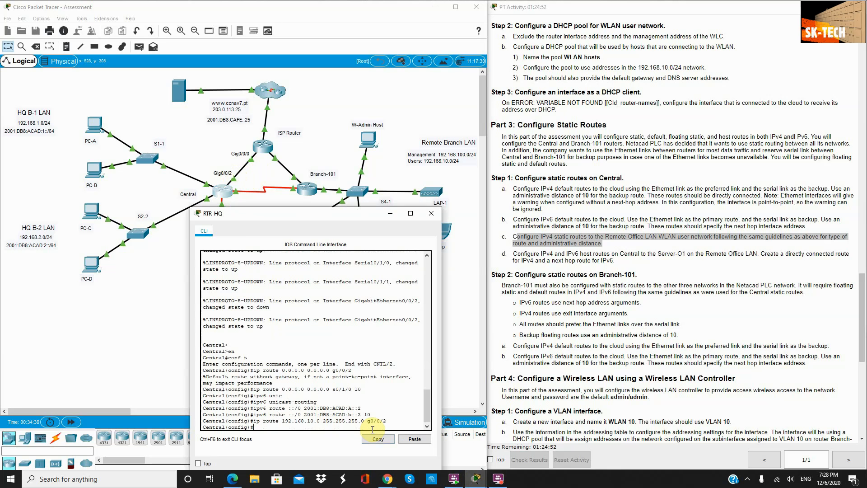
Step: Add the floating WLAN route 192.168.10.0/24 via s0/1/0 with distance 10
{"action": "key", "text": "Up"}
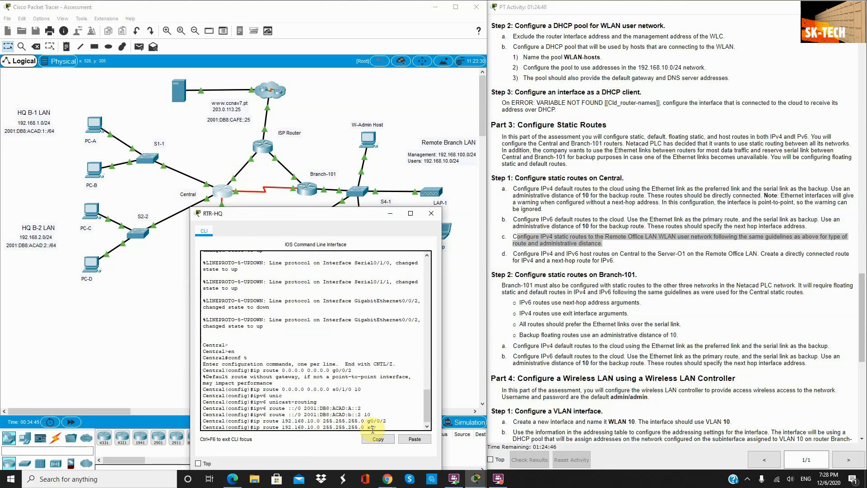
{"action": "left_click", "coordinate": [248, 181]}
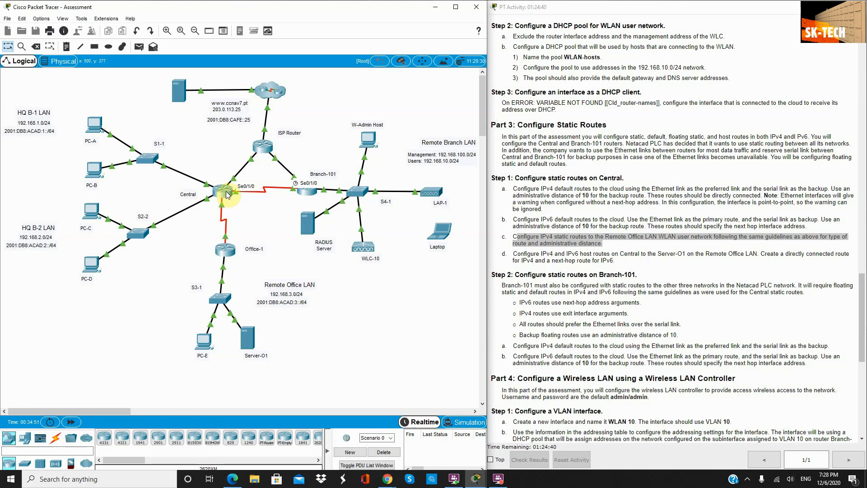
{"action": "left_click", "coordinate": [227, 195]}
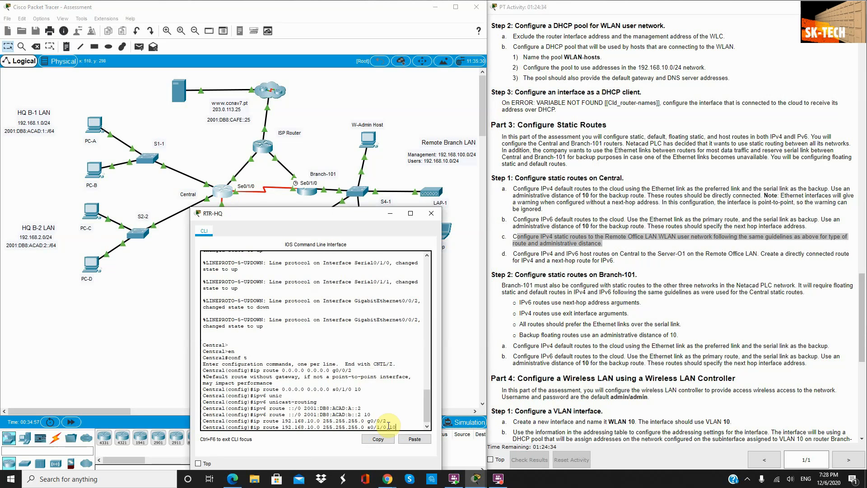
{"action": "key", "text": "Return"}
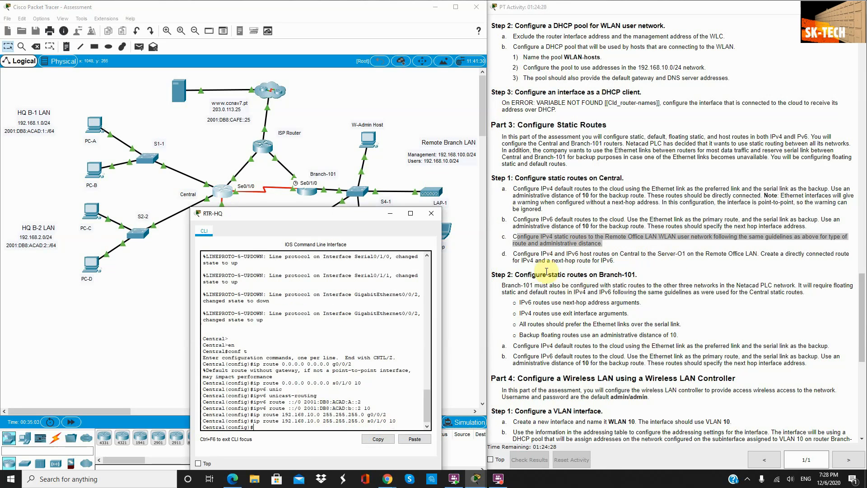
Step: Find Server-O1's 192.168.3.122 in the addressing table while starting an ip route command
{"action": "left_click_drag", "start_coordinate": [615, 261], "coordinate": [513, 253]}
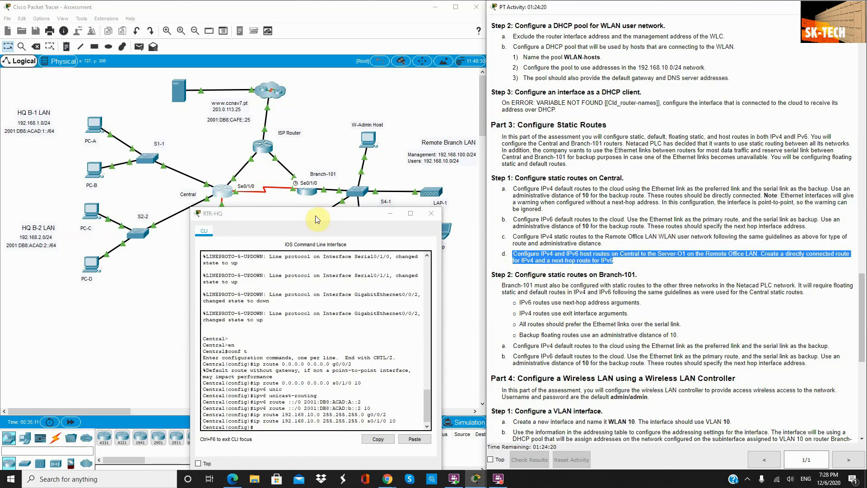
{"action": "left_click_drag", "start_coordinate": [314, 218], "coordinate": [505, 312]}
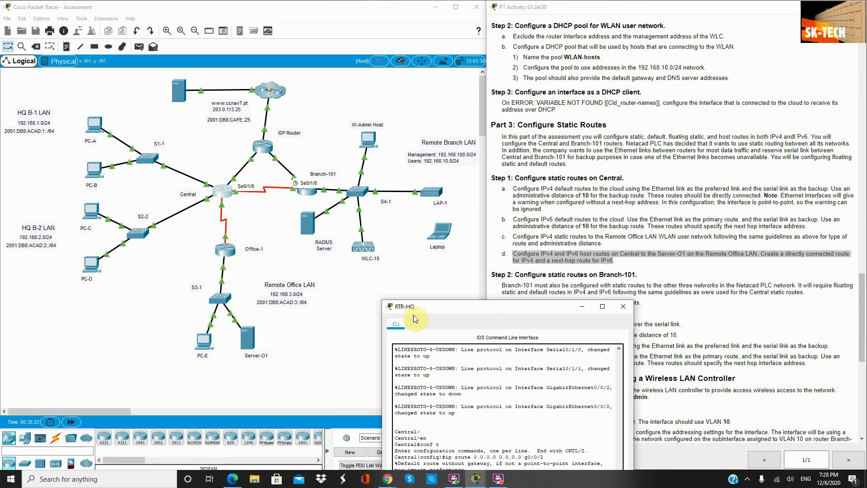
{"action": "left_click_drag", "start_coordinate": [466, 308], "coordinate": [322, 60]}
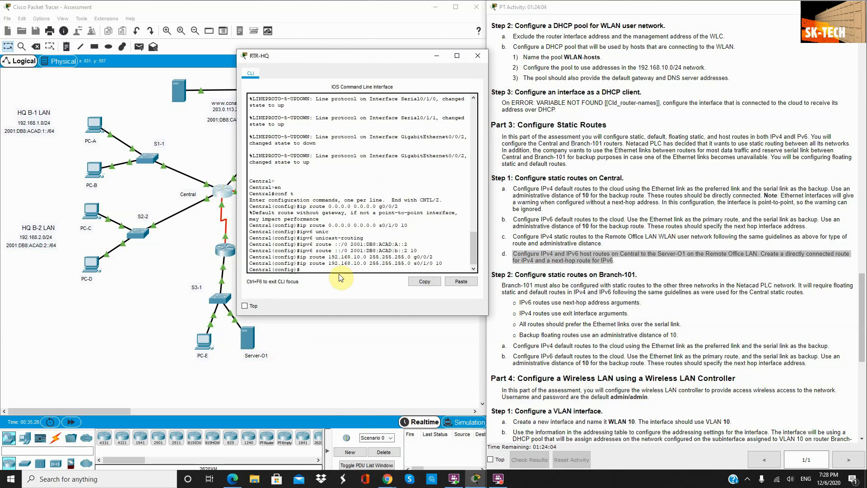
{"action": "scroll", "coordinate": [576, 245], "scroll_direction": "up", "scroll_amount": 5}
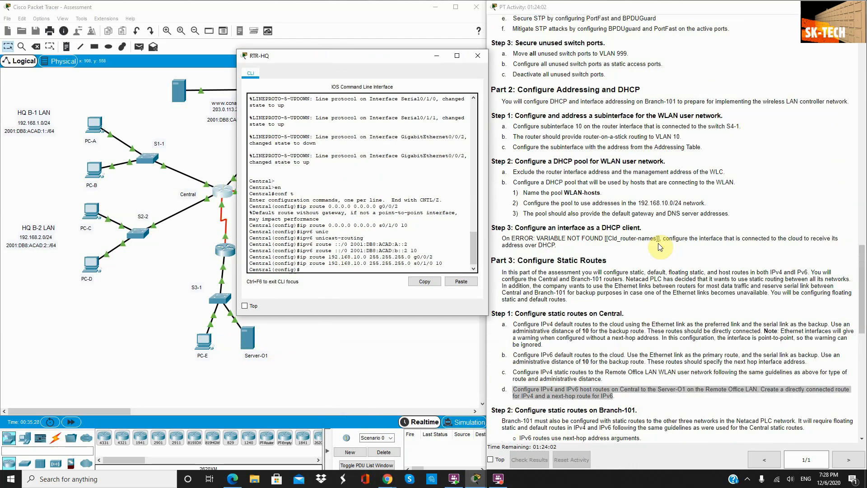
{"action": "scroll", "coordinate": [575, 245], "scroll_direction": "up", "scroll_amount": 20}
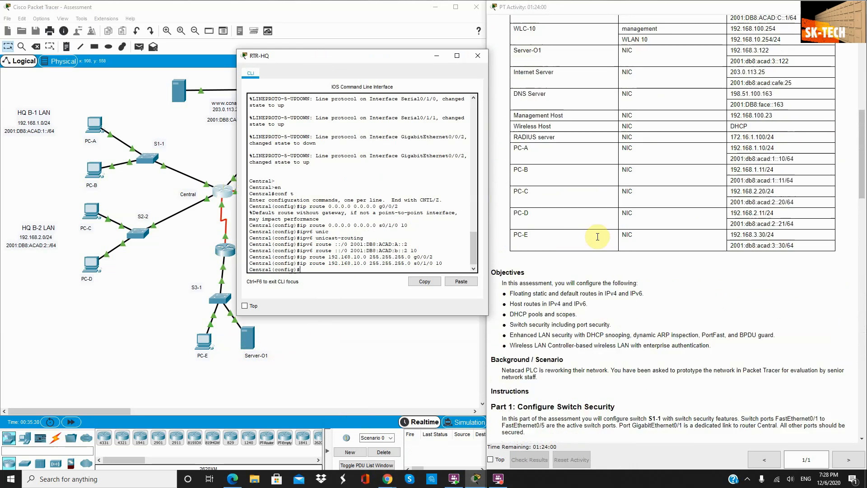
{"action": "scroll", "coordinate": [670, 239], "scroll_direction": "up", "scroll_amount": 10}
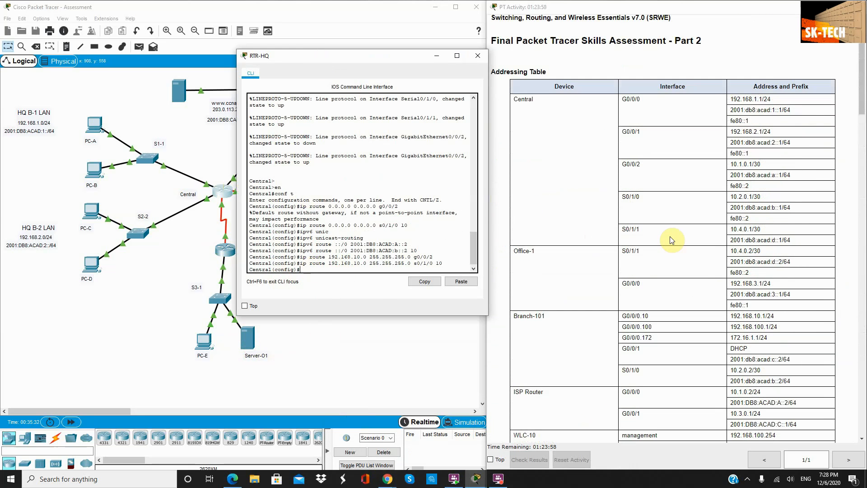
{"action": "scroll", "coordinate": [671, 240], "scroll_direction": "down", "scroll_amount": 1}
{"action": "scroll", "coordinate": [671, 240], "scroll_direction": "down", "scroll_amount": 3}
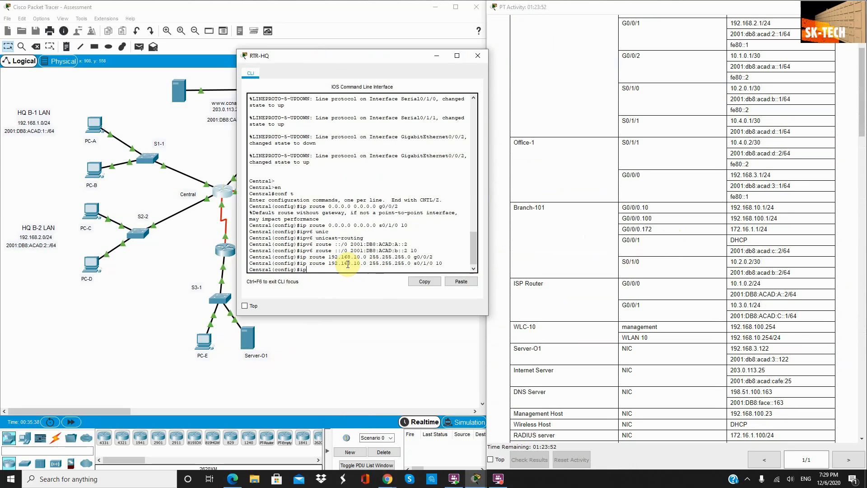
{"action": "type", "text": "route"}
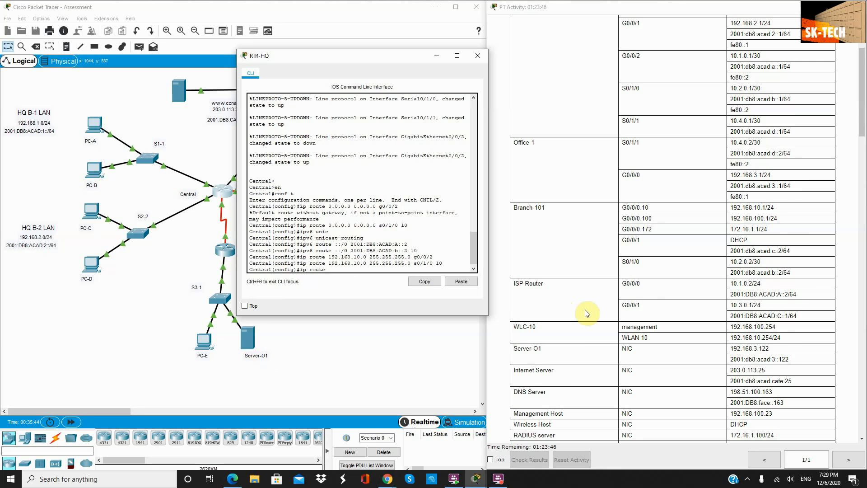
{"action": "scroll", "coordinate": [606, 328], "scroll_direction": "down", "scroll_amount": 1}
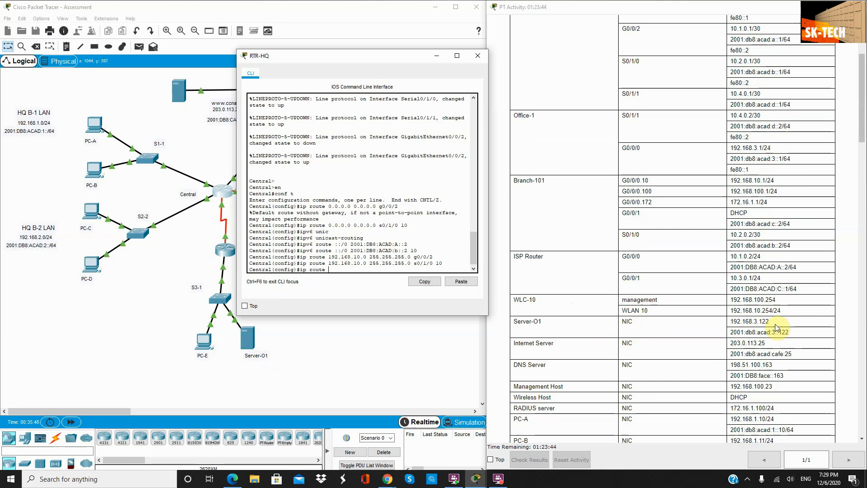
{"action": "left_click_drag", "start_coordinate": [770, 321], "coordinate": [729, 321]}
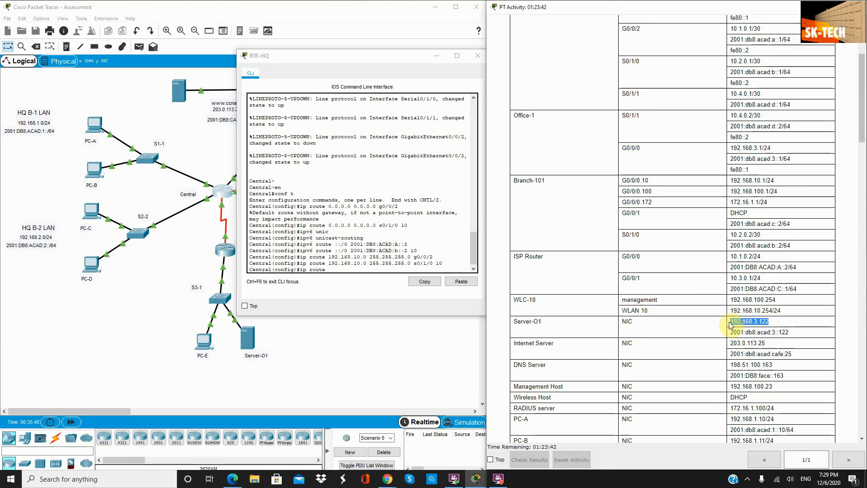
Step: Enter ip route 192.168.3.122 255.255.255.255 s0/1/1 on Central
{"action": "left_click", "coordinate": [344, 269]}
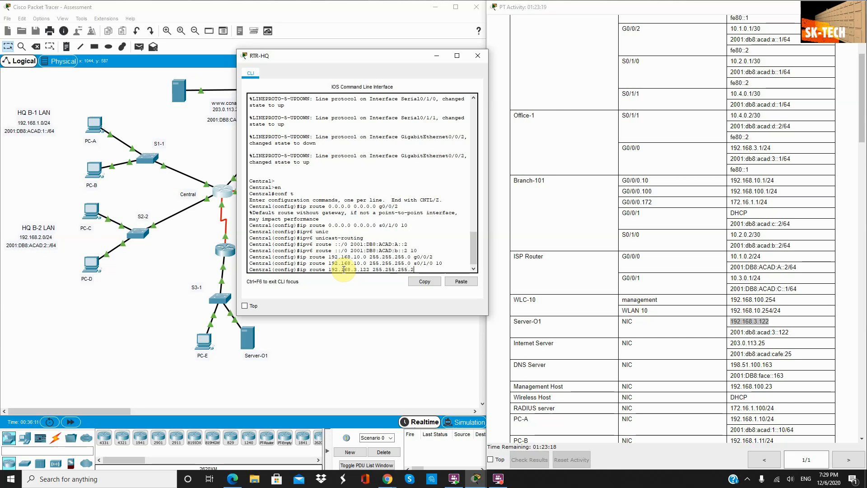
{"action": "type", "text": "55"}
{"action": "left_click", "coordinate": [204, 224]}
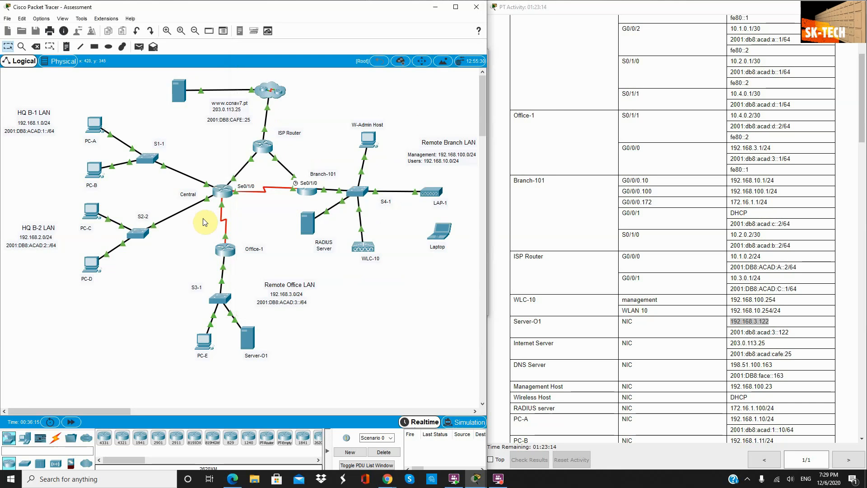
{"action": "mouse_move", "coordinate": [222, 207]}
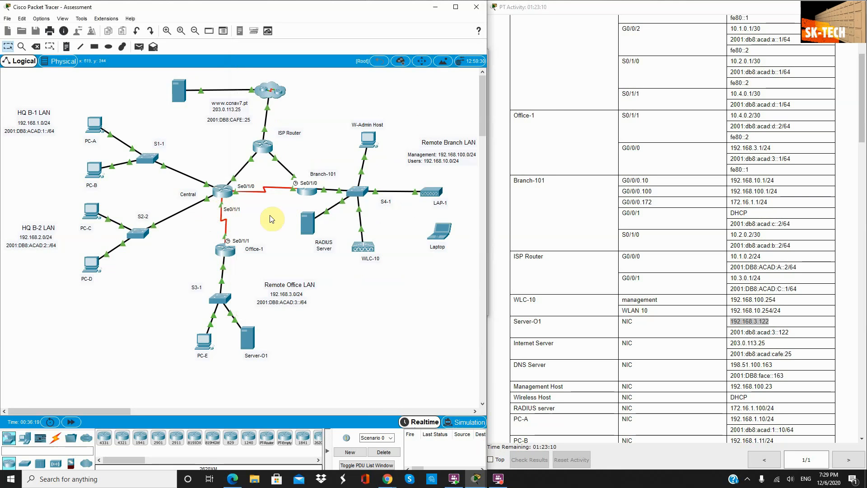
{"action": "left_click", "coordinate": [222, 190]}
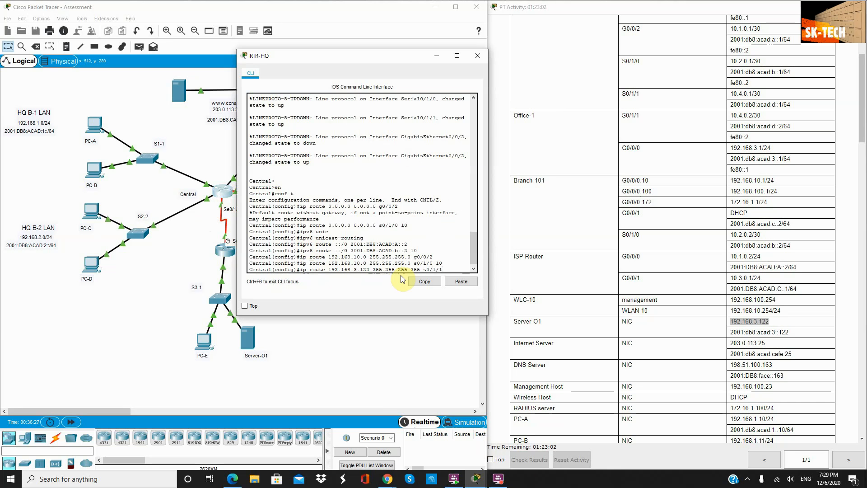
{"action": "key", "text": "Return"}
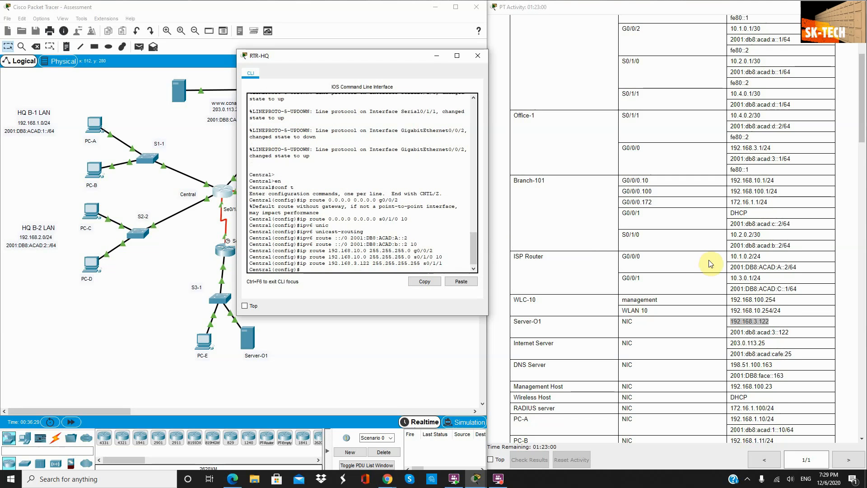
Step: Type ipv6 route 2001:db8:acad:3::122/128 and copy Office-1's next-hop address 2001:db8:acad:d::2
{"action": "type", "text": "ipv"}
{"action": "left_click", "coordinate": [328, 280]}
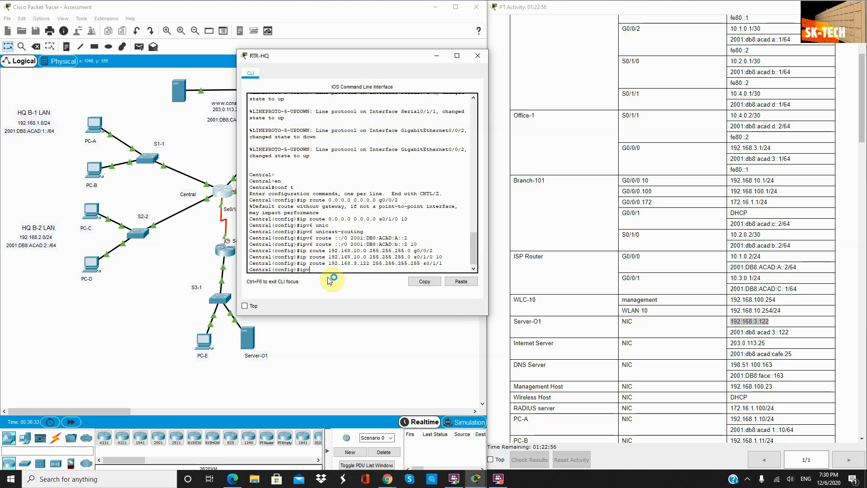
{"action": "type", "text": "6 route"}
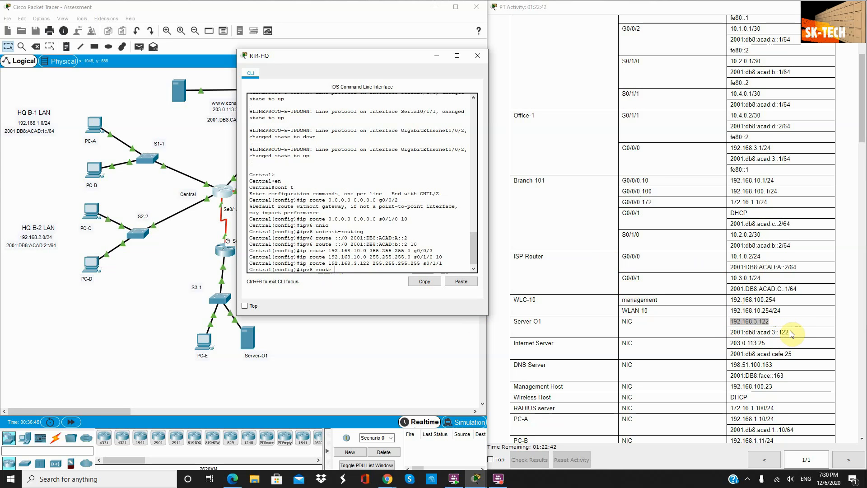
{"action": "left_click_drag", "start_coordinate": [791, 334], "coordinate": [733, 332]}
{"action": "key", "text": "ctrl+c"}
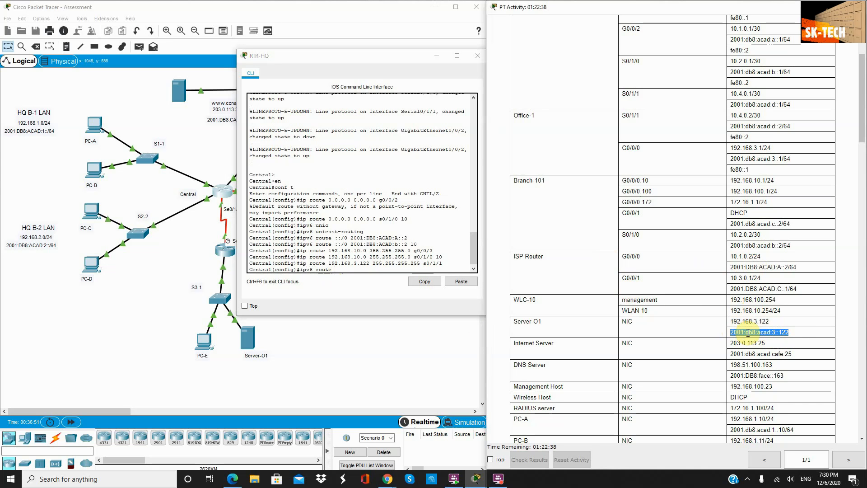
{"action": "left_click", "coordinate": [334, 271]}
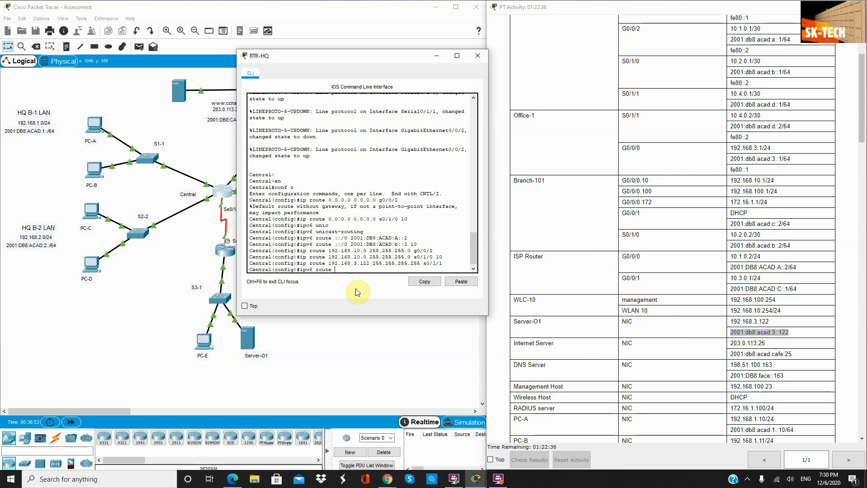
{"action": "left_click", "coordinate": [452, 282]}
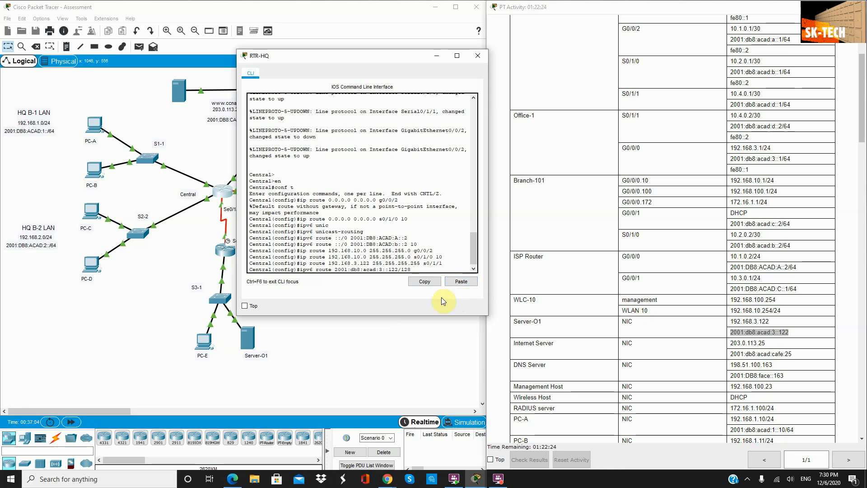
{"action": "left_click", "coordinate": [213, 241]}
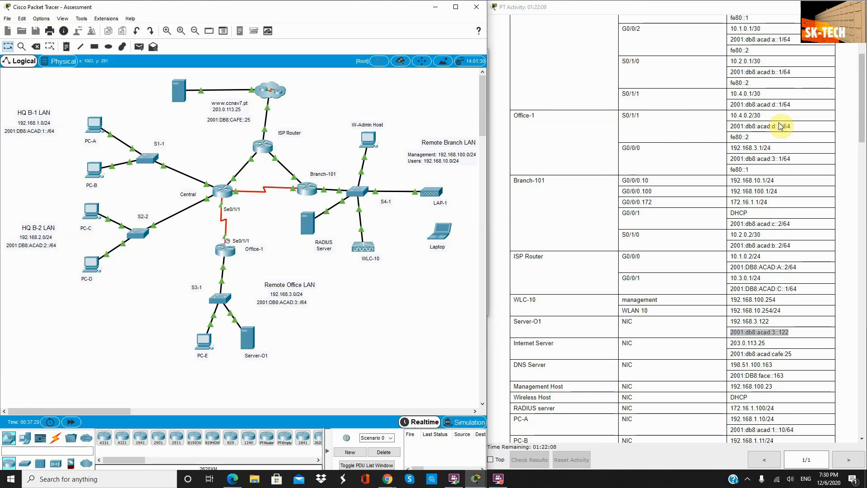
{"action": "left_click_drag", "start_coordinate": [782, 126], "coordinate": [735, 127]}
{"action": "key", "text": "ctrl+c"}
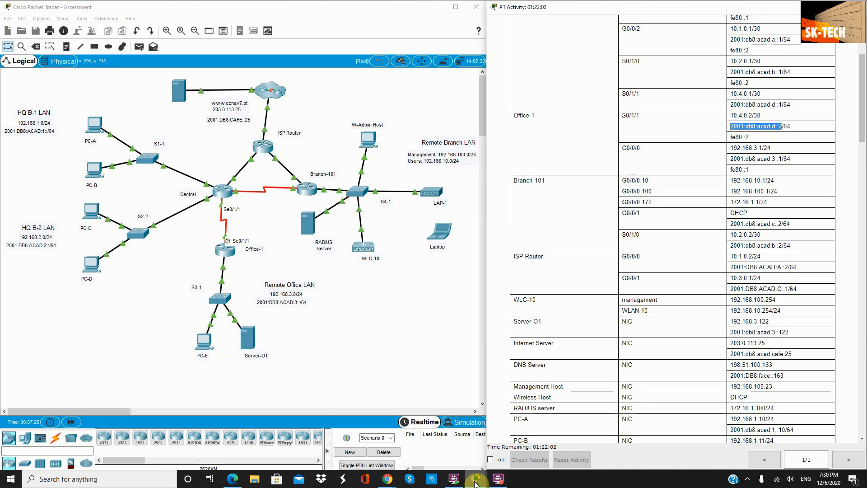
Step: Finish Central's IPv6 host route to Server-O1 via next hop 2001:db8:acad:d::2
{"action": "left_click", "coordinate": [224, 250]}
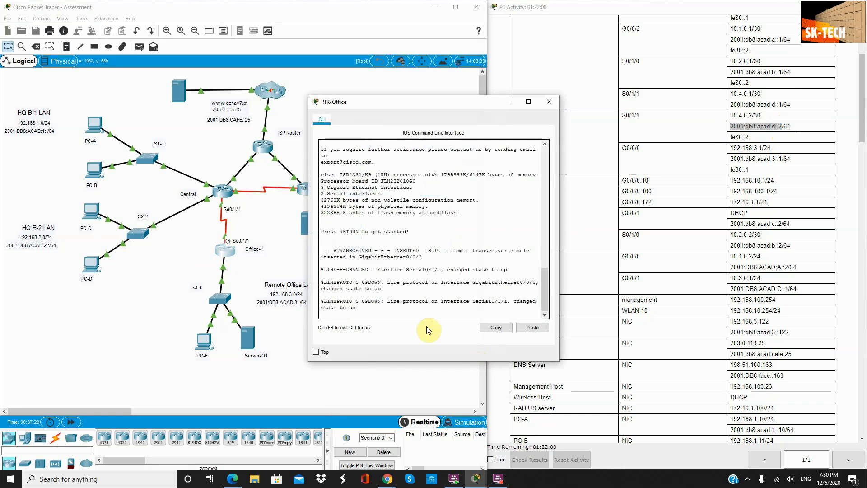
{"action": "left_click", "coordinate": [379, 312]}
{"action": "key", "text": "Return"}
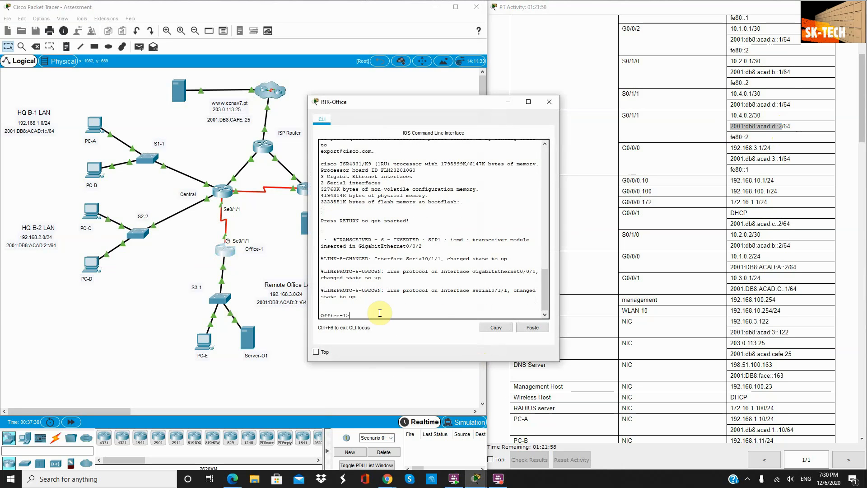
{"action": "left_click", "coordinate": [221, 192]}
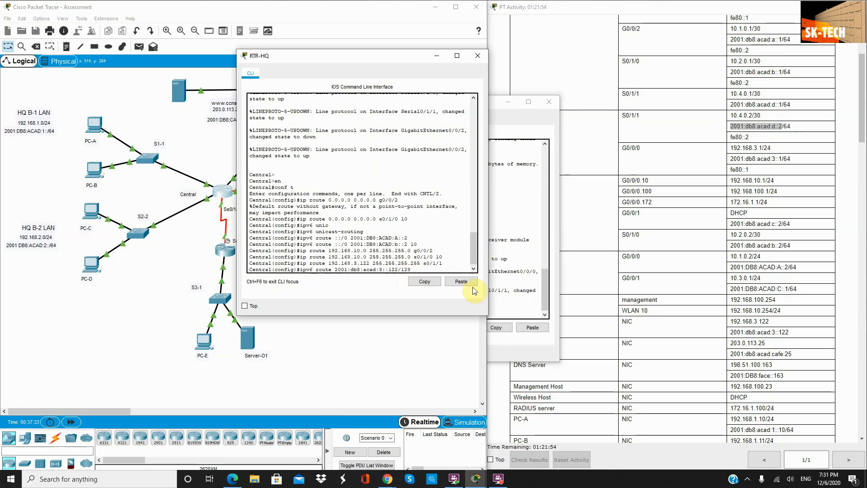
{"action": "left_click", "coordinate": [461, 281]}
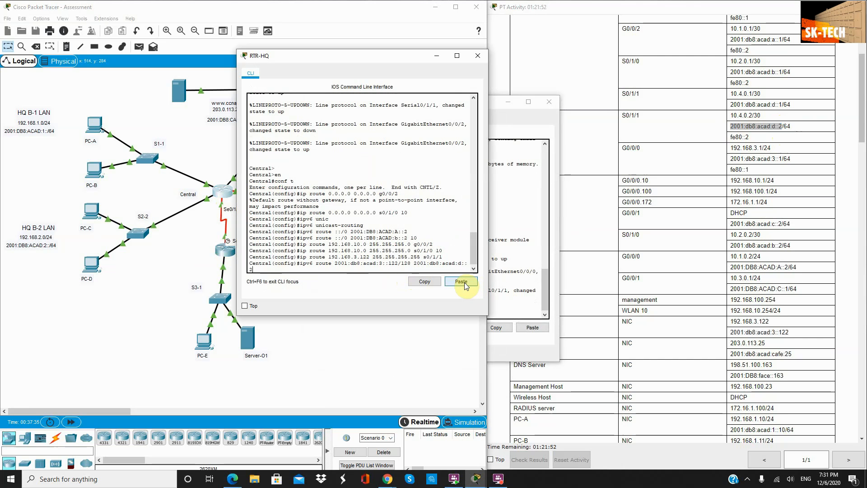
{"action": "key", "text": "Return"}
Step: Enable ipv6 unicast-routing on Office-1 and close its console
{"action": "left_click", "coordinate": [516, 101]}
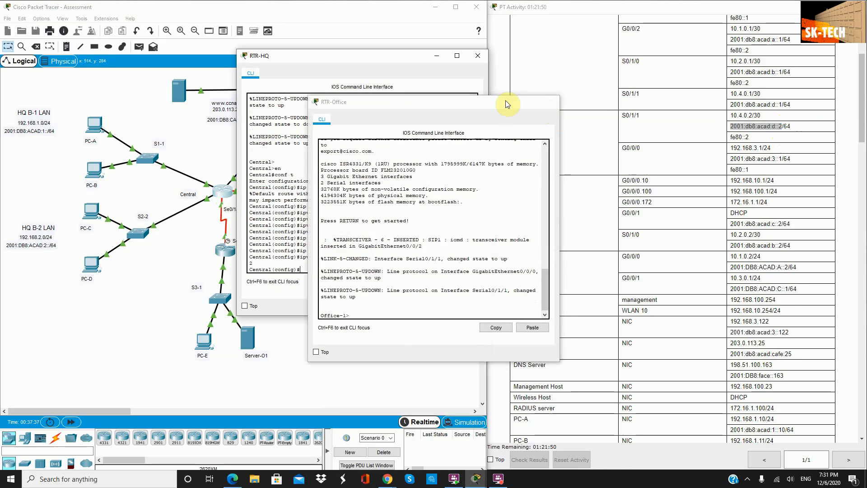
{"action": "left_click", "coordinate": [507, 101]}
{"action": "scroll", "coordinate": [638, 234], "scroll_direction": "down", "scroll_amount": 20}
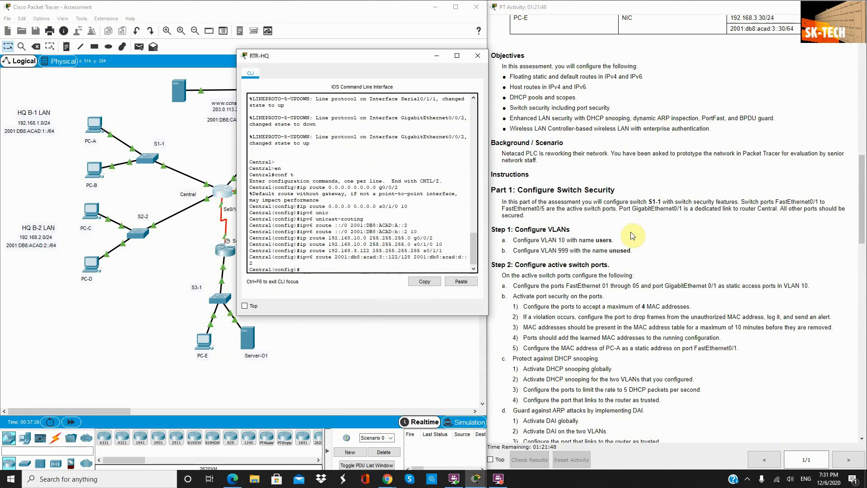
{"action": "scroll", "coordinate": [638, 234], "scroll_direction": "down", "scroll_amount": 3}
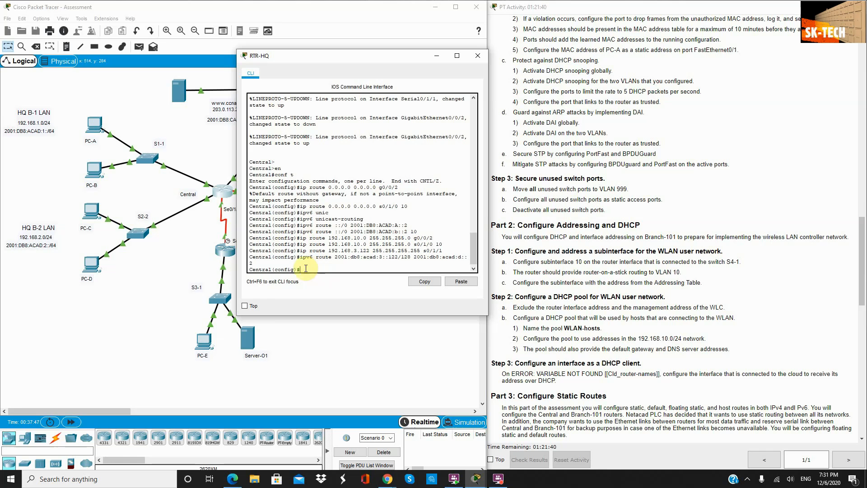
{"action": "left_click", "coordinate": [232, 253]}
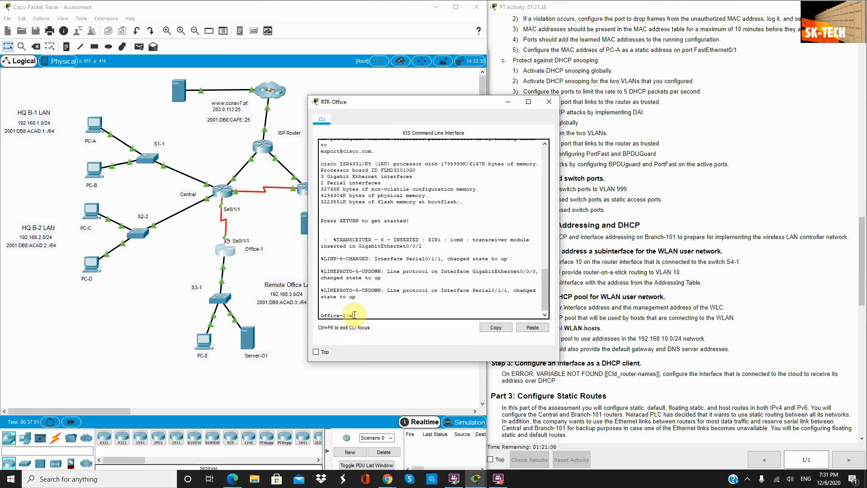
{"action": "type", "text": "en"}
{"action": "key", "text": "Return"}
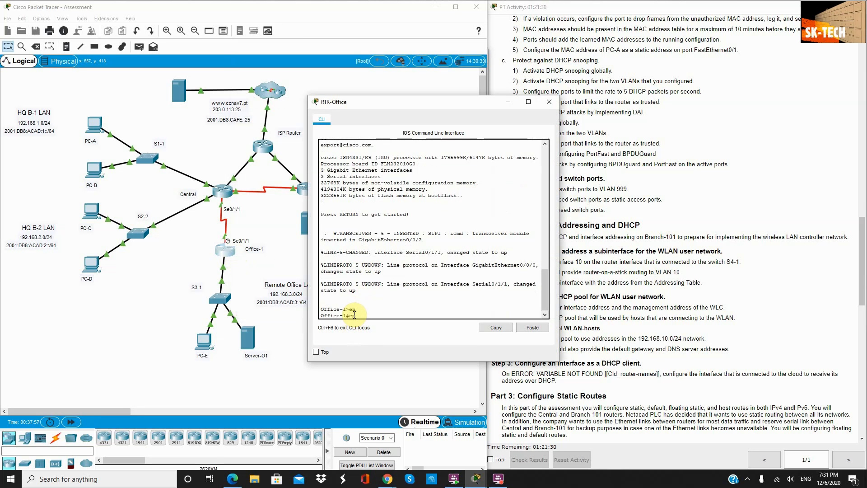
{"action": "type", "text": "conf t"}
{"action": "key", "text": "Return"}
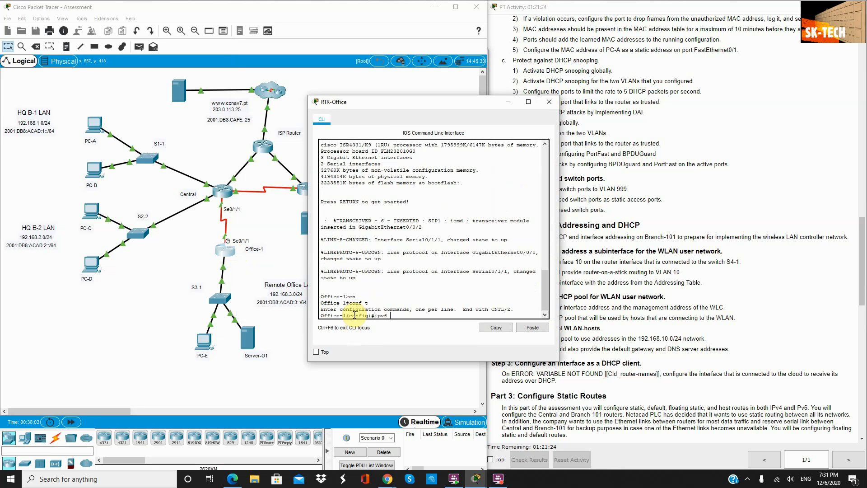
{"action": "type", "text": "ipv6 uni"}
{"action": "key", "text": "Tab"}
{"action": "key", "text": "Return"}
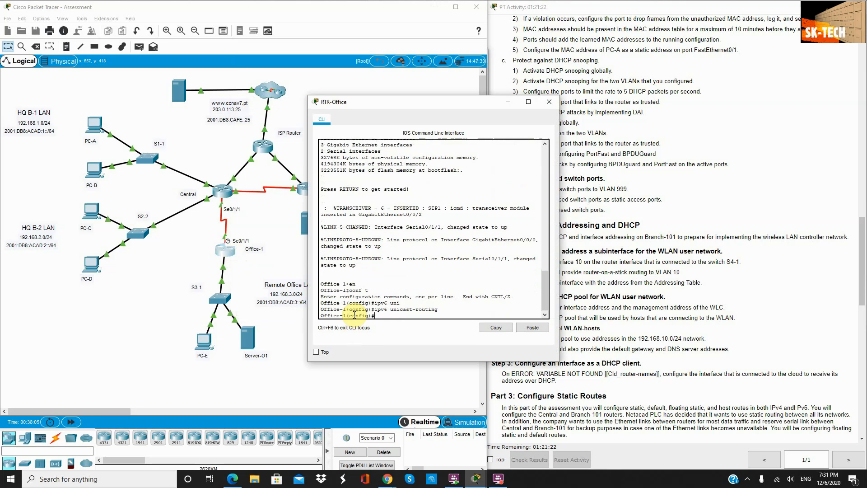
{"action": "left_click", "coordinate": [548, 103]}
Step: Scroll the instructions to Part 3 Step 2, 'Configure static routes on Branch-101'
{"action": "scroll", "coordinate": [624, 296], "scroll_direction": "down", "scroll_amount": 3}
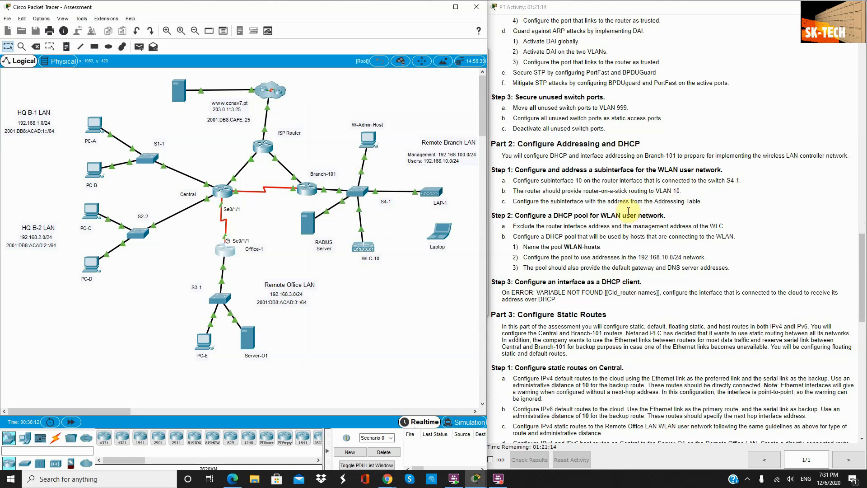
{"action": "scroll", "coordinate": [596, 218], "scroll_direction": "up", "scroll_amount": 1}
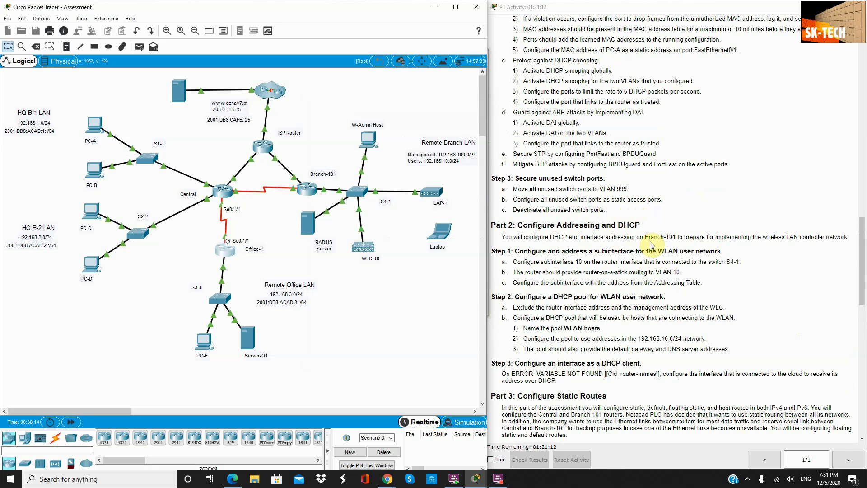
{"action": "scroll", "coordinate": [651, 243], "scroll_direction": "up", "scroll_amount": 1}
{"action": "scroll", "coordinate": [651, 243], "scroll_direction": "up", "scroll_amount": 4}
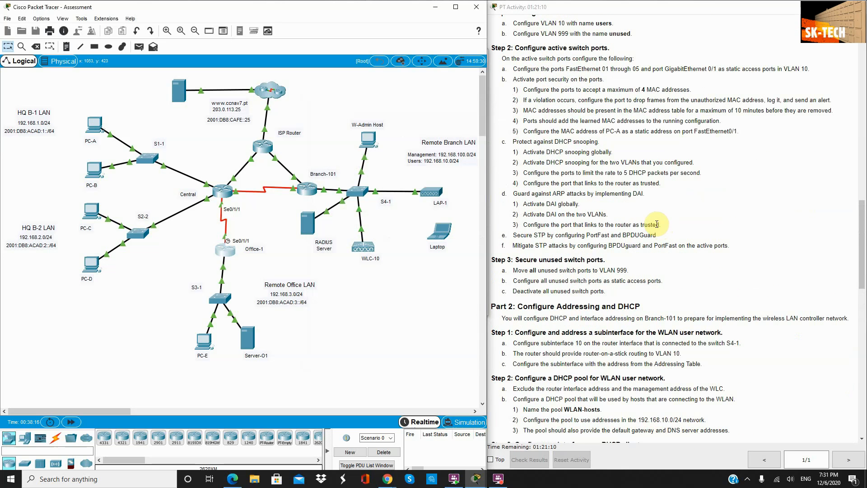
{"action": "scroll", "coordinate": [603, 213], "scroll_direction": "down", "scroll_amount": 4}
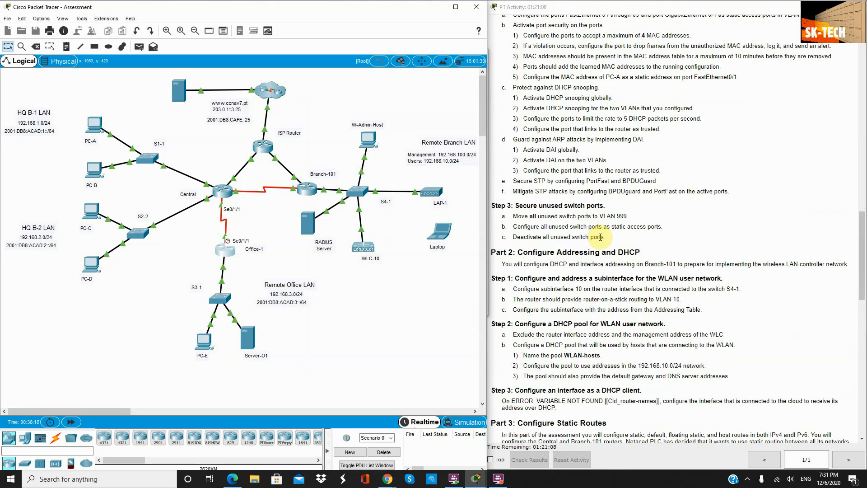
{"action": "scroll", "coordinate": [619, 266], "scroll_direction": "down", "scroll_amount": 2}
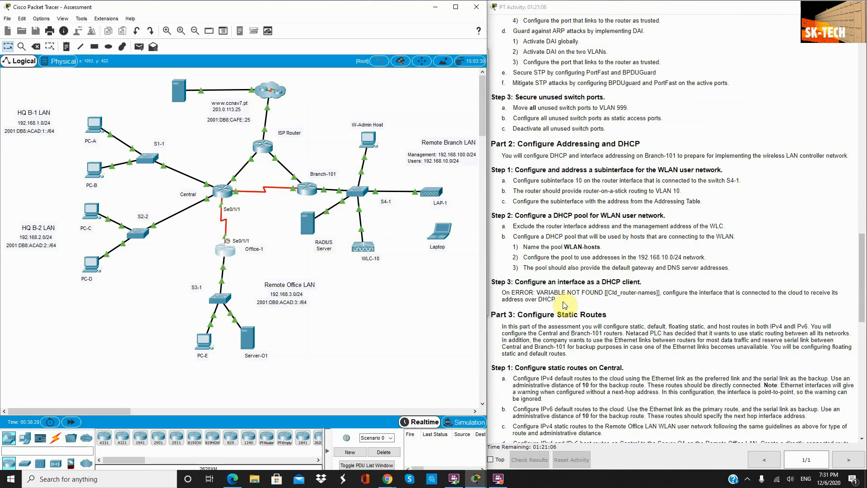
{"action": "scroll", "coordinate": [600, 307], "scroll_direction": "down", "scroll_amount": 1}
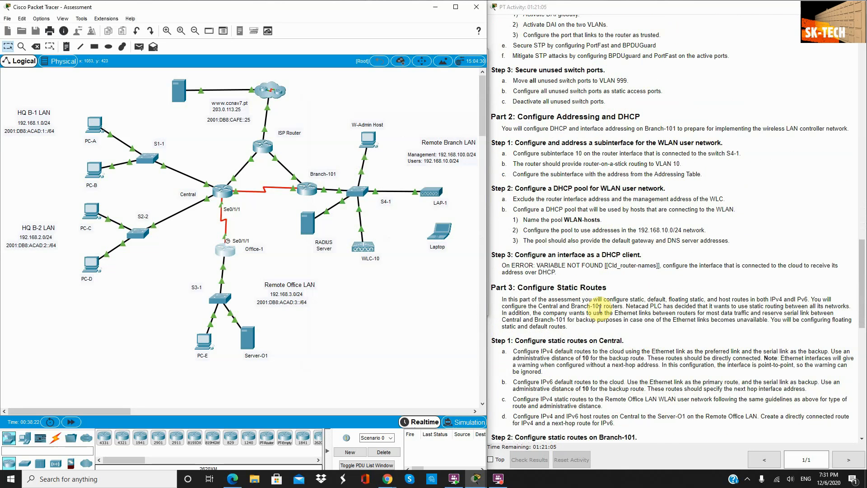
{"action": "scroll", "coordinate": [700, 251], "scroll_direction": "down", "scroll_amount": 2}
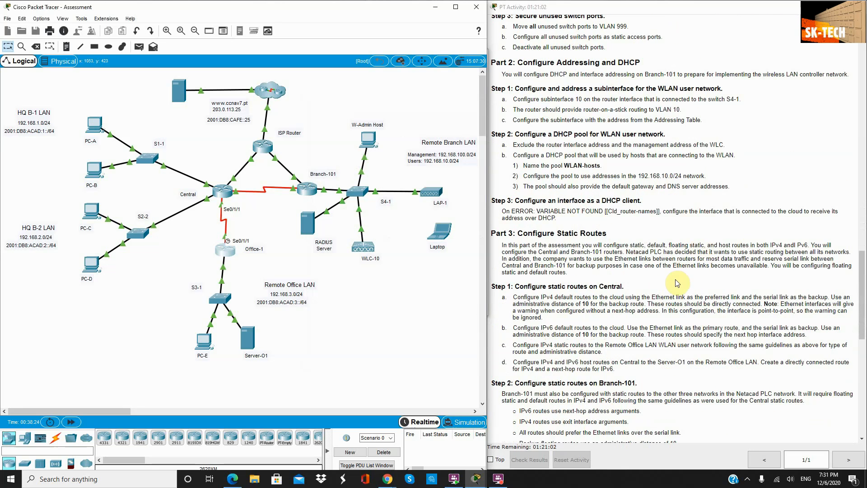
{"action": "scroll", "coordinate": [677, 283], "scroll_direction": "down", "scroll_amount": 2}
{"action": "scroll", "coordinate": [617, 319], "scroll_direction": "down", "scroll_amount": 1}
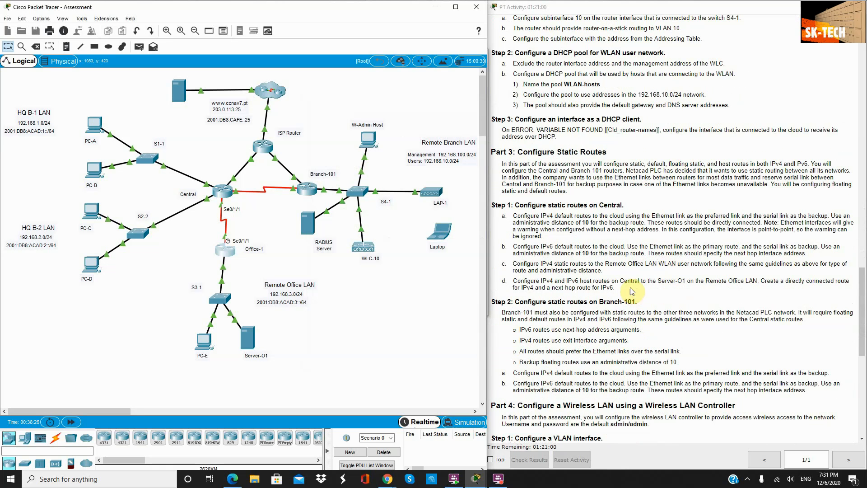
{"action": "left_click_drag", "start_coordinate": [638, 302], "coordinate": [516, 301]}
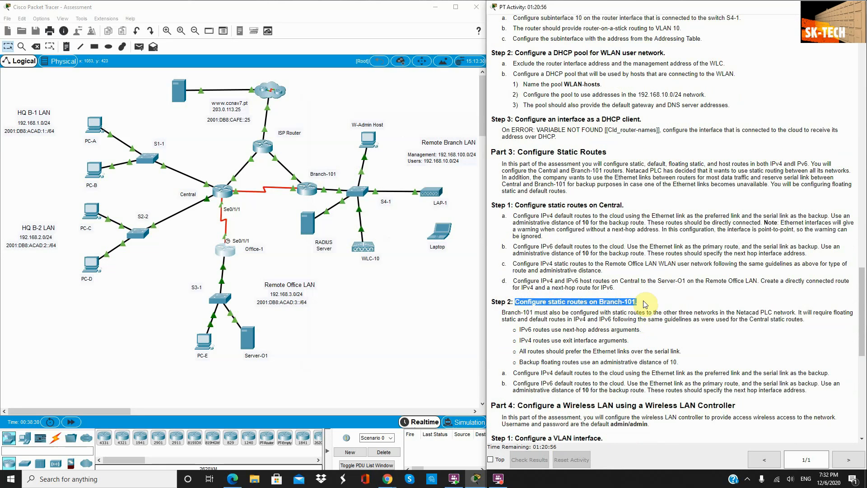
Step: Minimize the Branch-101 console to view the whole network topology
{"action": "left_click", "coordinate": [303, 188]}
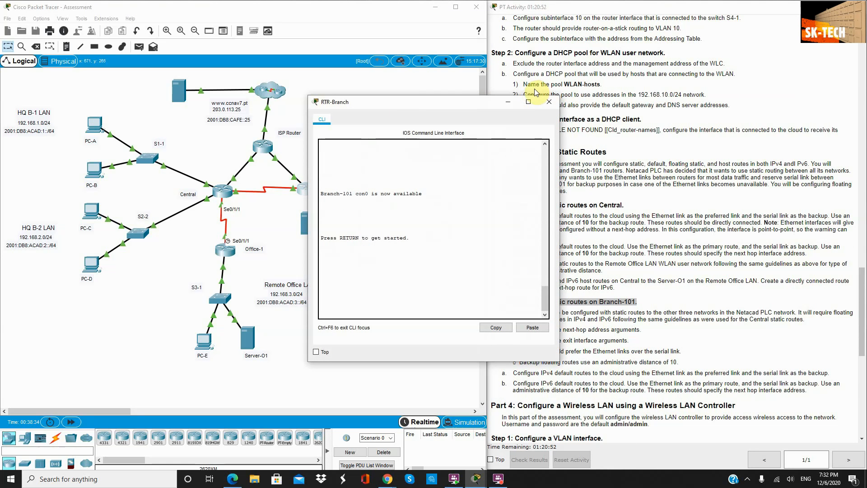
{"action": "left_click_drag", "start_coordinate": [488, 105], "coordinate": [319, 269]}
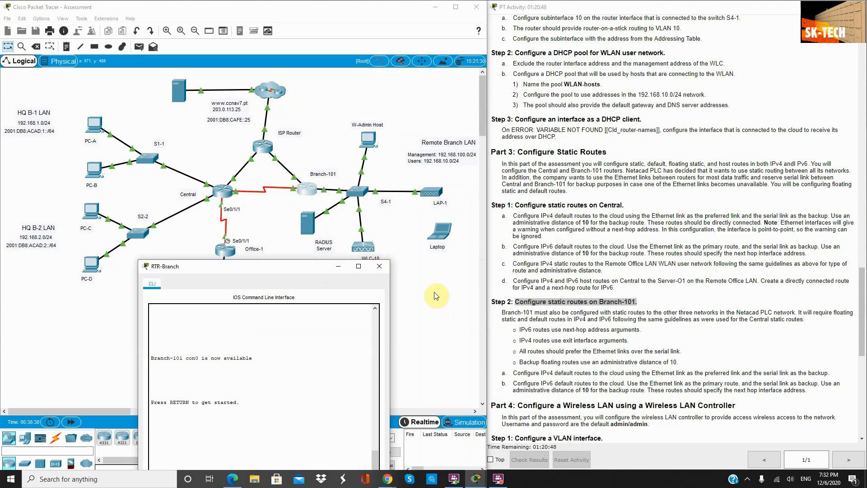
{"action": "scroll", "coordinate": [677, 301], "scroll_direction": "down", "scroll_amount": 2}
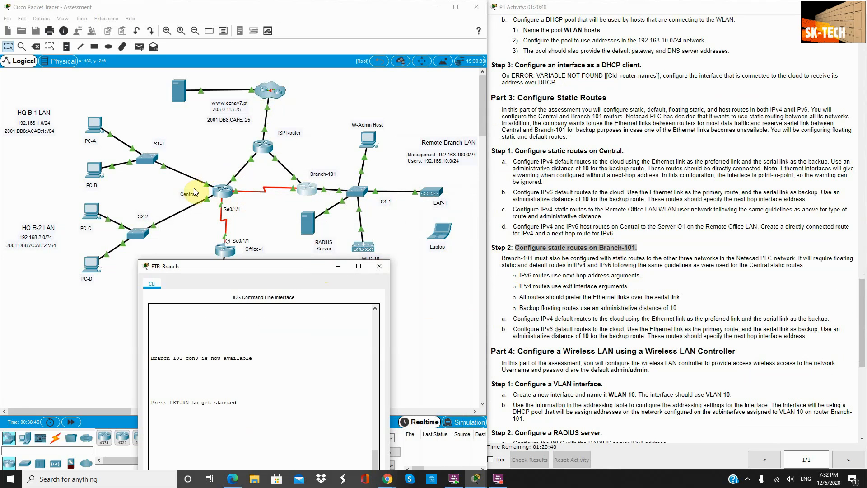
{"action": "left_click", "coordinate": [339, 270]}
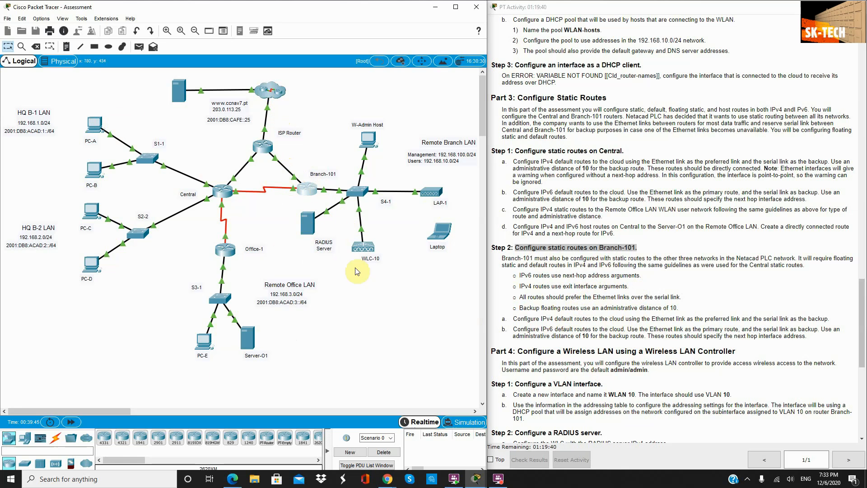
Step: Reopen Branch-101's console and place it on the right side of the screen
{"action": "left_click", "coordinate": [311, 194]}
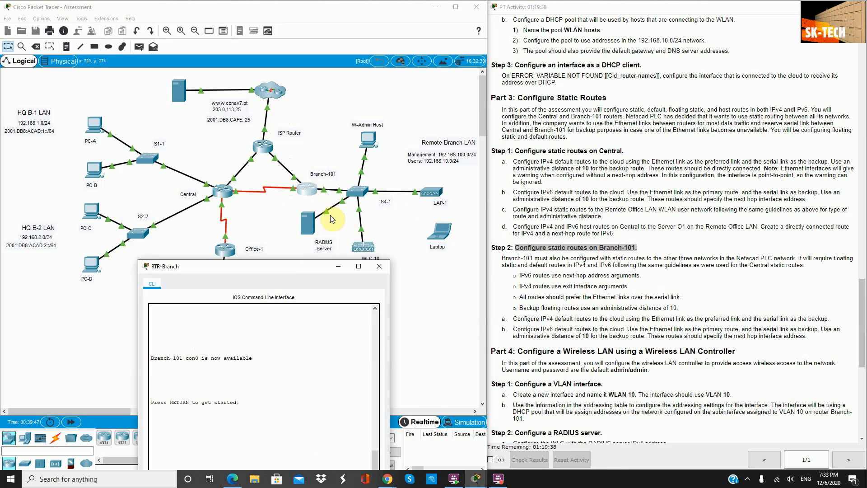
{"action": "left_click_drag", "start_coordinate": [365, 276], "coordinate": [740, 93]}
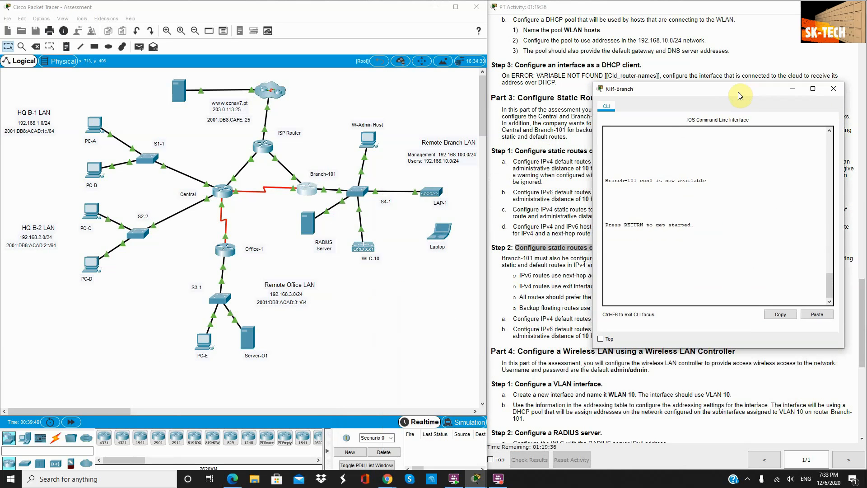
{"action": "left_click", "coordinate": [666, 294]}
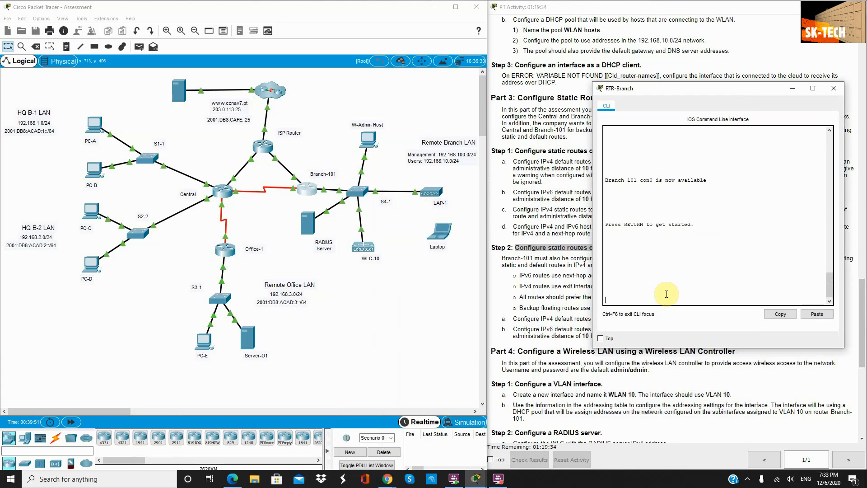
Step: In global configuration mode, add a static route to 192.168.1.0/24 out g0/0/1
{"action": "key", "text": "Return"}
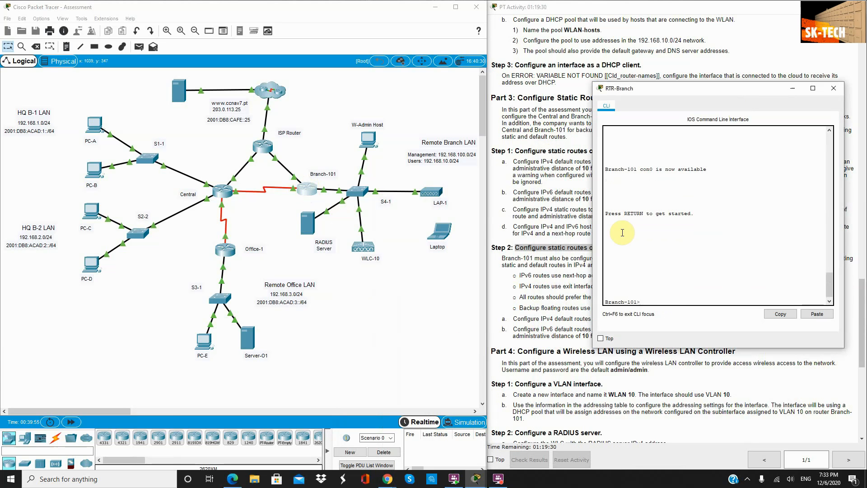
{"action": "type", "text": "en"}
{"action": "key", "text": "Return"}
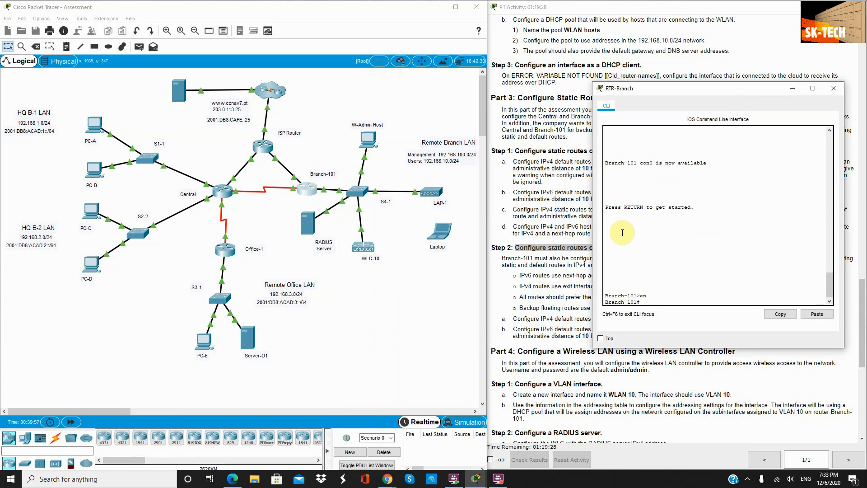
{"action": "type", "text": "conf t"}
{"action": "key", "text": "Return"}
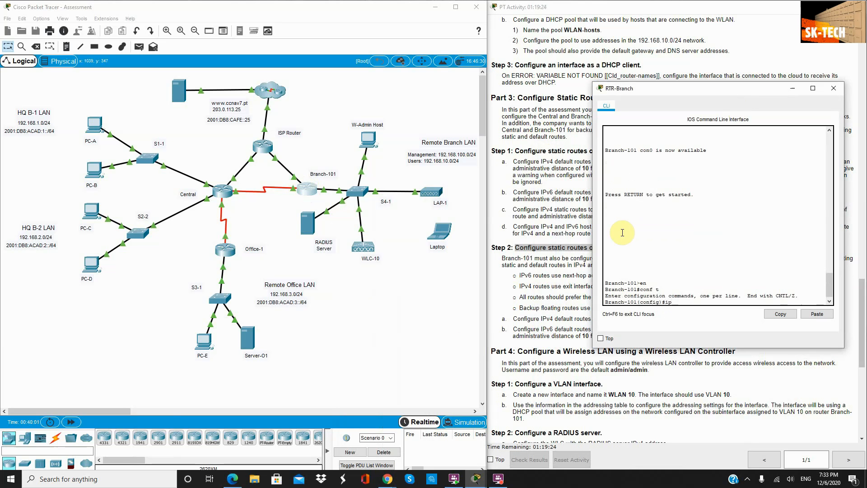
{"action": "type", "text": "ip route 1"}
{"action": "type", "text": "92.168.1.0 255.255.255.0"}
{"action": "left_click", "coordinate": [352, 305]}
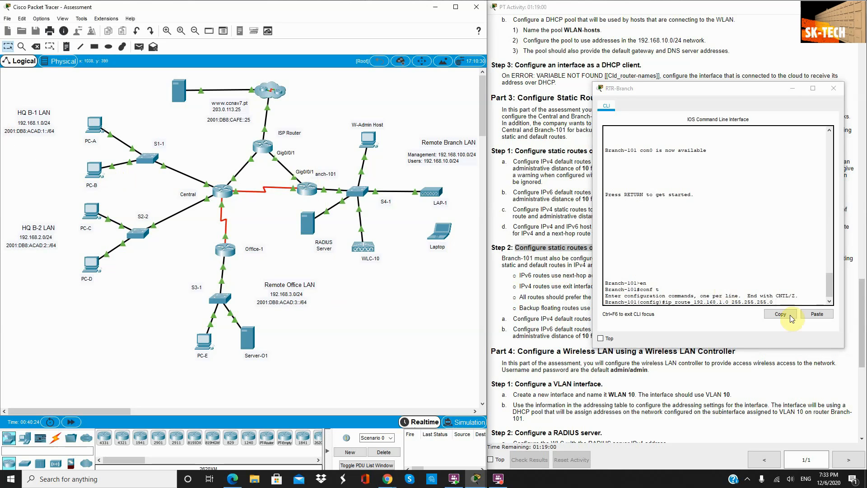
{"action": "left_click", "coordinate": [776, 302]}
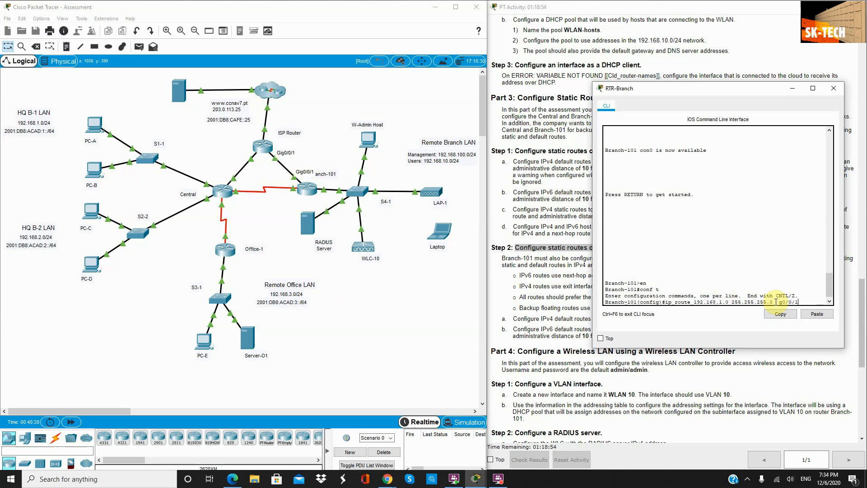
{"action": "key", "text": "Return"}
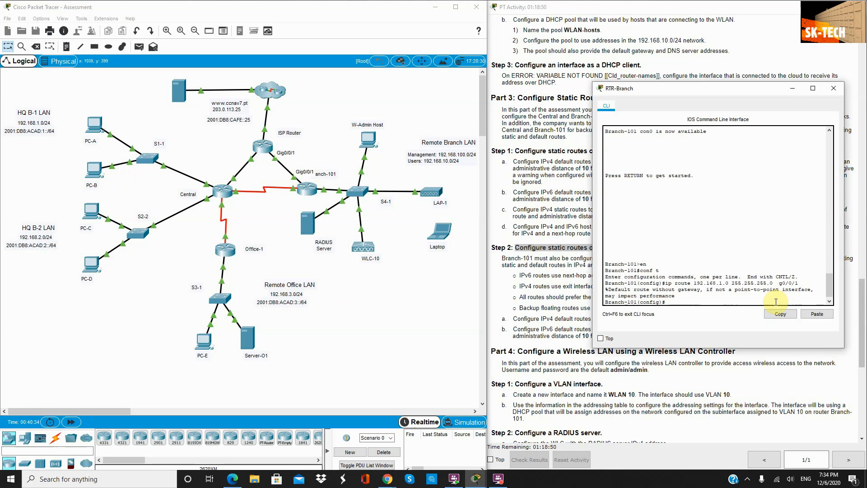
Step: Add a floating route to 192.168.1.0/24 via s0/1/0 with distance 10
{"action": "key", "text": "Up"}
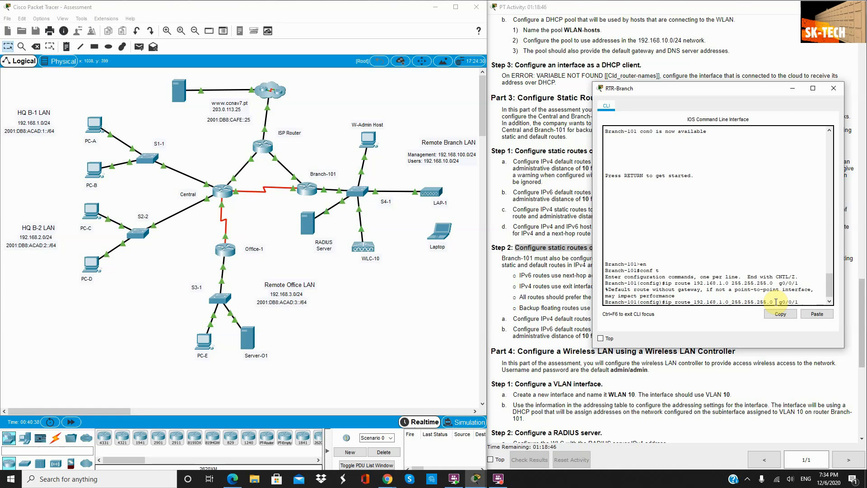
{"action": "key", "text": "BackSpace"}
{"action": "key", "text": "BackSpace"}
{"action": "key", "text": "BackSpace"}
{"action": "key", "text": "BackSpace"}
{"action": "key", "text": "BackSpace"}
{"action": "key", "text": "BackSpace"}
{"action": "left_click", "coordinate": [290, 190]}
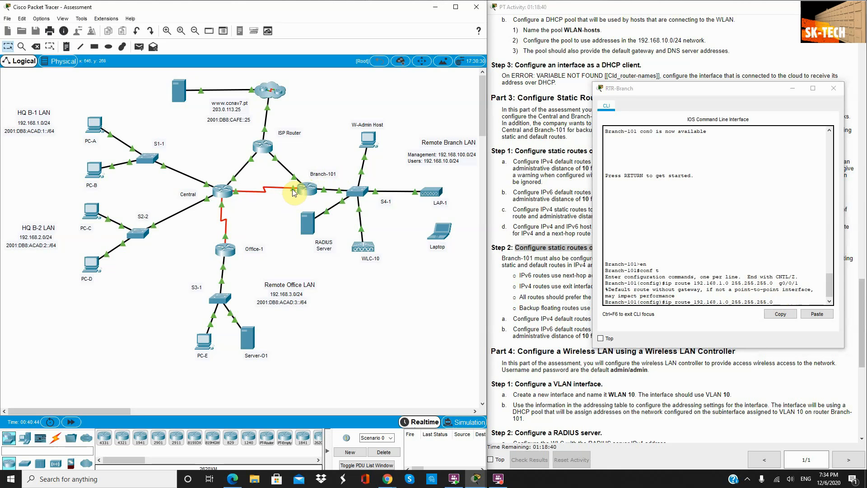
{"action": "mouse_move", "coordinate": [291, 189]}
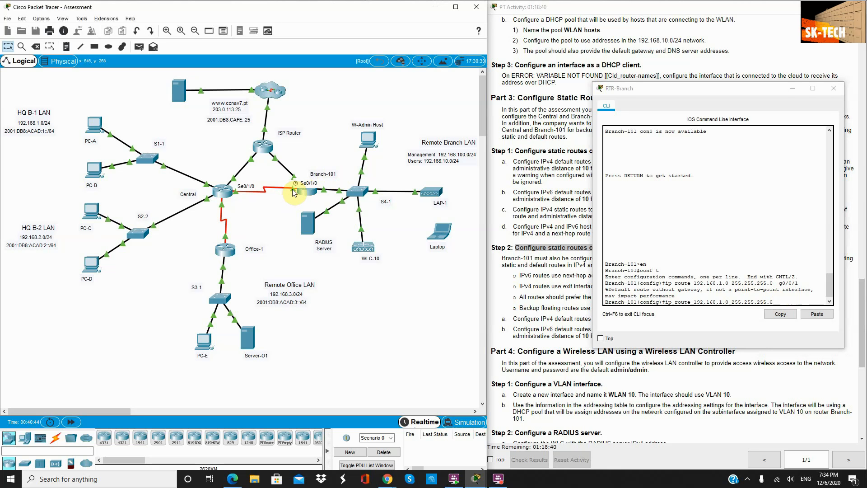
{"action": "left_click", "coordinate": [777, 302]}
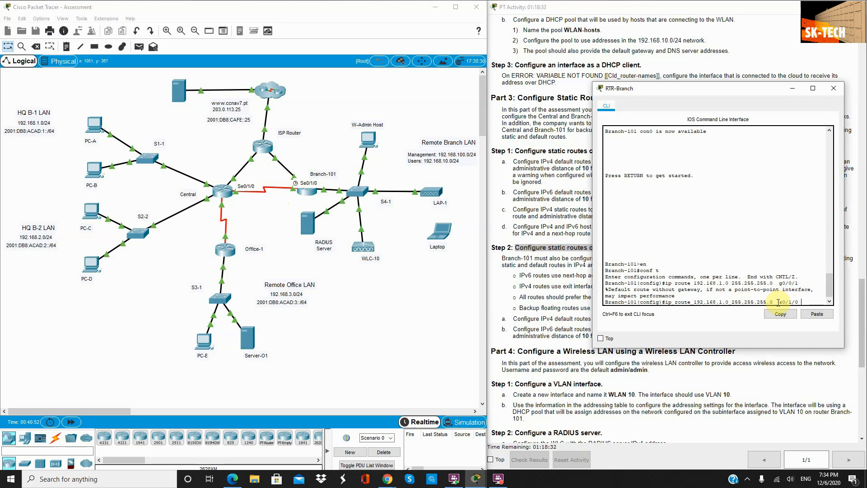
{"action": "type", "text": "10"}
{"action": "key", "text": "Return"}
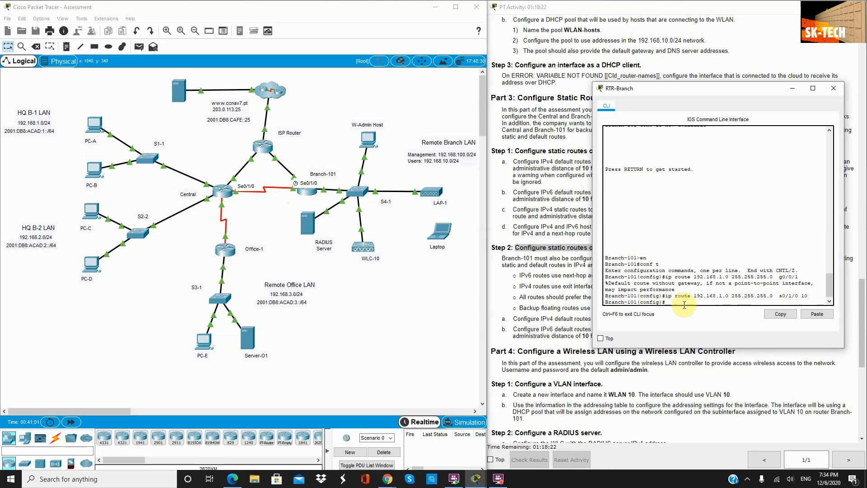
{"action": "type", "text": "6"}
Step: Enable ipv6 unicast-routing on Branch-101
{"action": "type", "text": "unic"}
{"action": "key", "text": "Tab"}
{"action": "key", "text": "Return"}
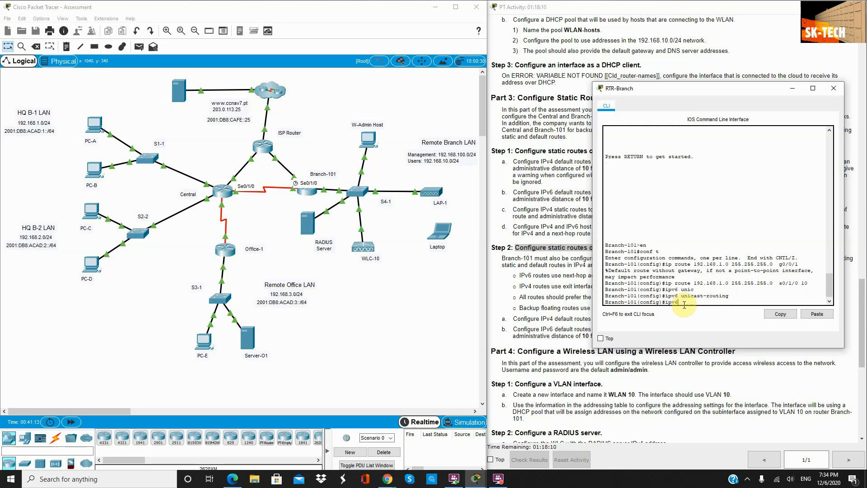
Step: Start an IPv6 route command to 2001:db8:acad:1::/64 and move the console lower-middle
{"action": "type", "text": "ipv6 route"}
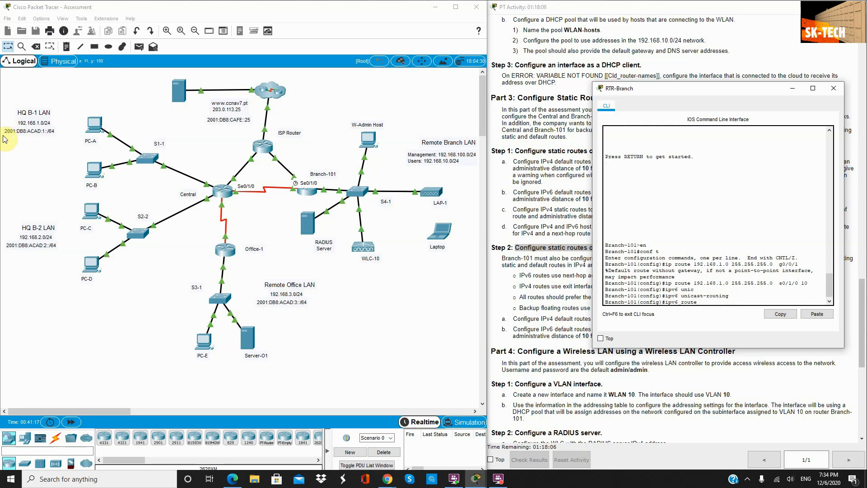
{"action": "type", "text": " 2001:db8:a"}
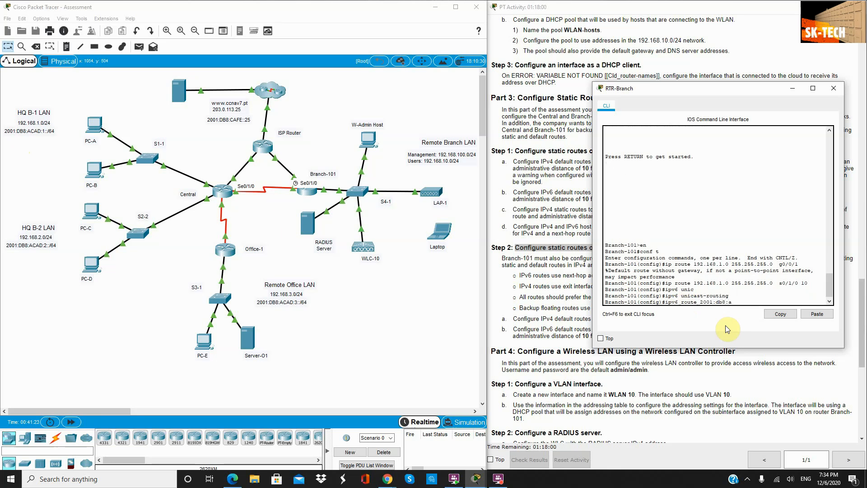
{"action": "type", "text": "cad:1::/64"}
{"action": "left_click", "coordinate": [285, 153]}
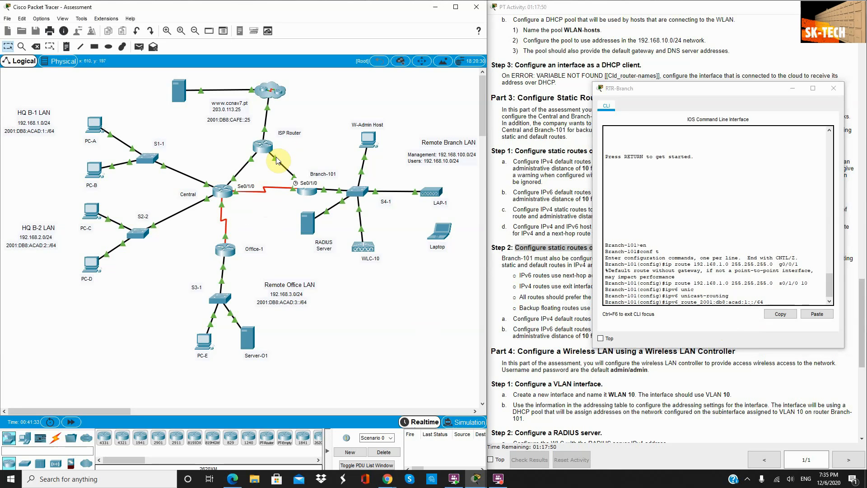
{"action": "mouse_move", "coordinate": [276, 160]}
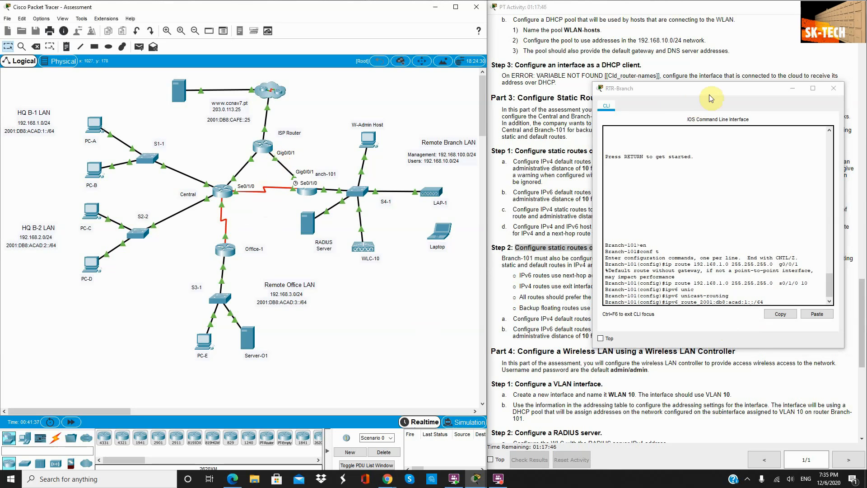
{"action": "left_click_drag", "start_coordinate": [709, 94], "coordinate": [307, 199]}
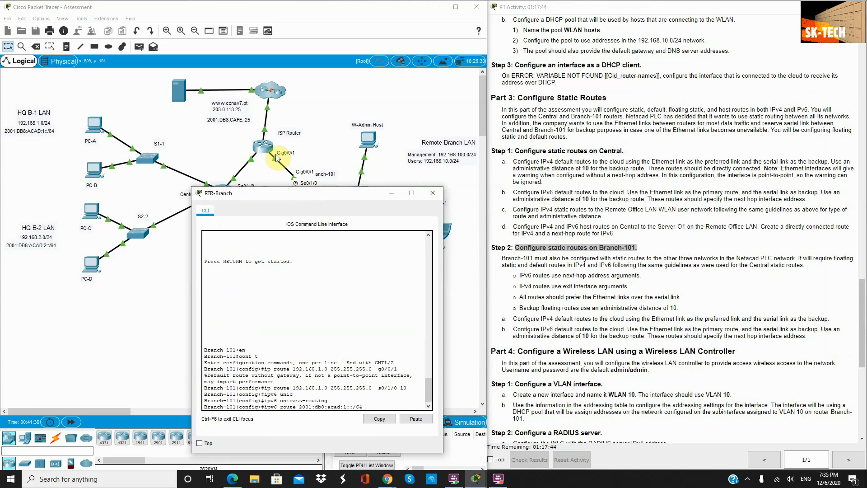
Step: Route 2001:db8:acad:1::/64 via the ISP next hop 2001:DB8:ACAD:C::1
{"action": "scroll", "coordinate": [668, 202], "scroll_direction": "up", "scroll_amount": 10}
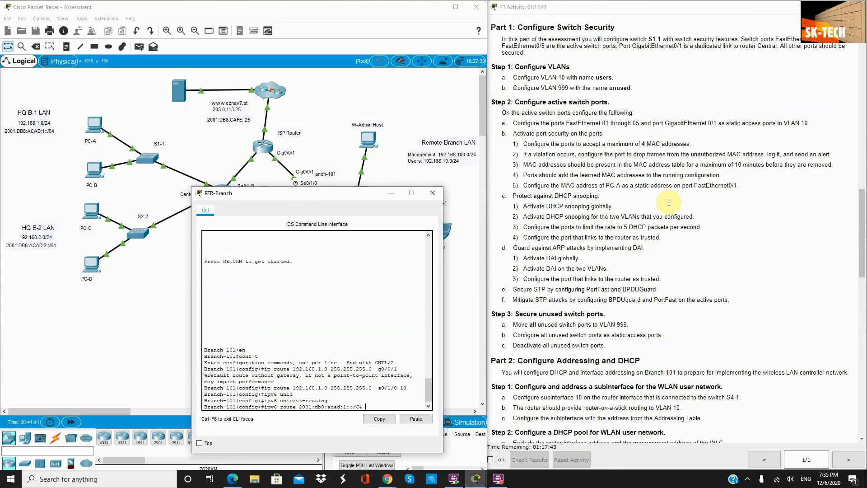
{"action": "scroll", "coordinate": [669, 202], "scroll_direction": "up", "scroll_amount": 10}
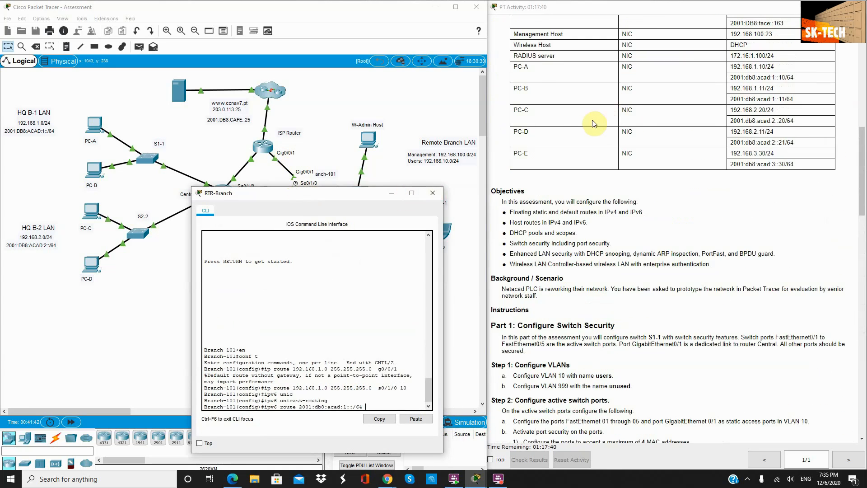
{"action": "scroll", "coordinate": [594, 123], "scroll_direction": "up", "scroll_amount": 3}
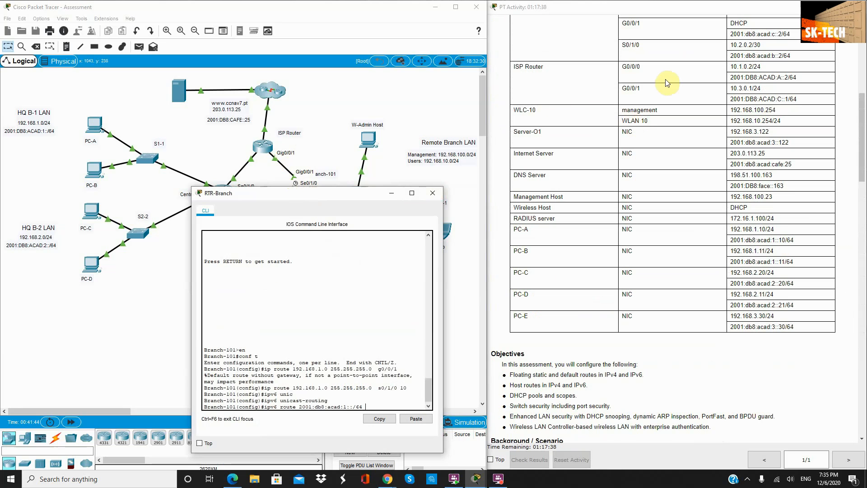
{"action": "left_click_drag", "start_coordinate": [788, 98], "coordinate": [730, 99]}
{"action": "key", "text": "ctrl+c"}
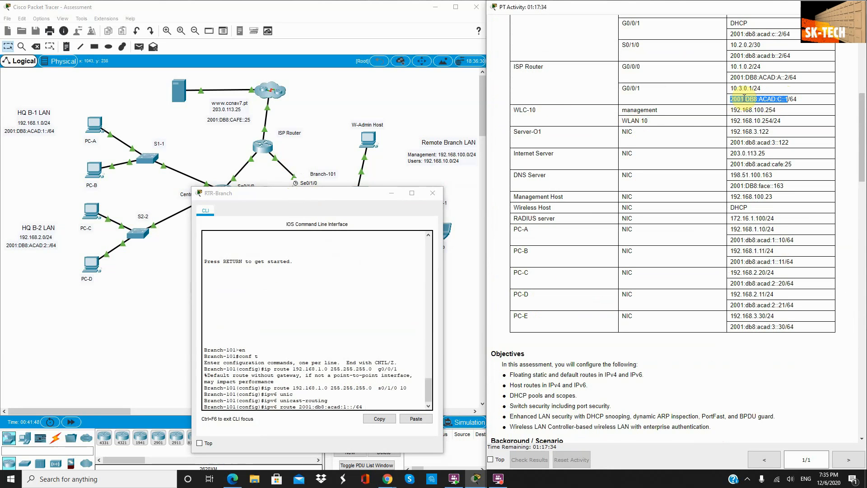
{"action": "left_click", "coordinate": [376, 403]}
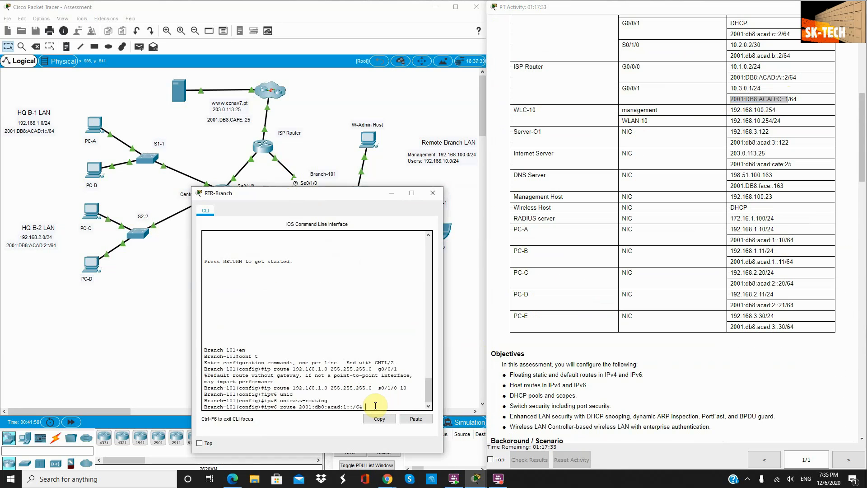
{"action": "left_click", "coordinate": [421, 419]}
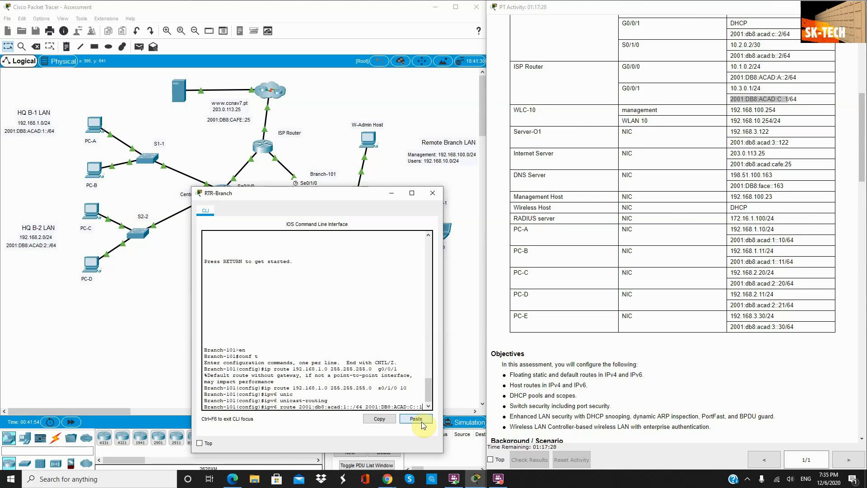
{"action": "key", "text": "Return"}
Step: Add a floating IPv6 route to 2001:db8:acad:1::/64 via 2001:DB8:ACAD:B::1, distance 10
{"action": "key", "text": "Up"}
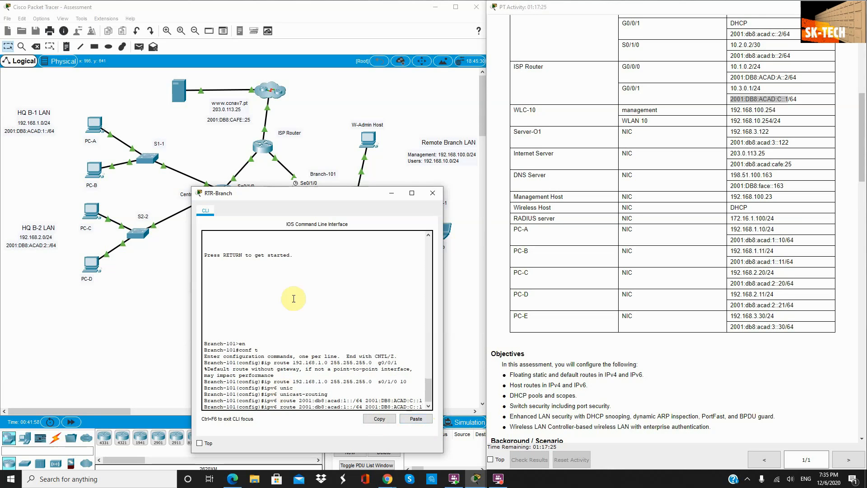
{"action": "left_click_drag", "start_coordinate": [314, 193], "coordinate": [311, 228]}
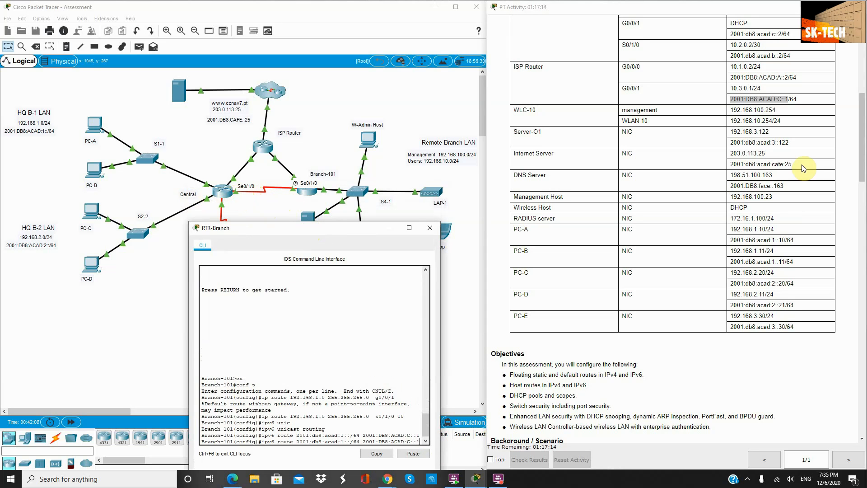
{"action": "scroll", "coordinate": [580, 144], "scroll_direction": "up", "scroll_amount": 3}
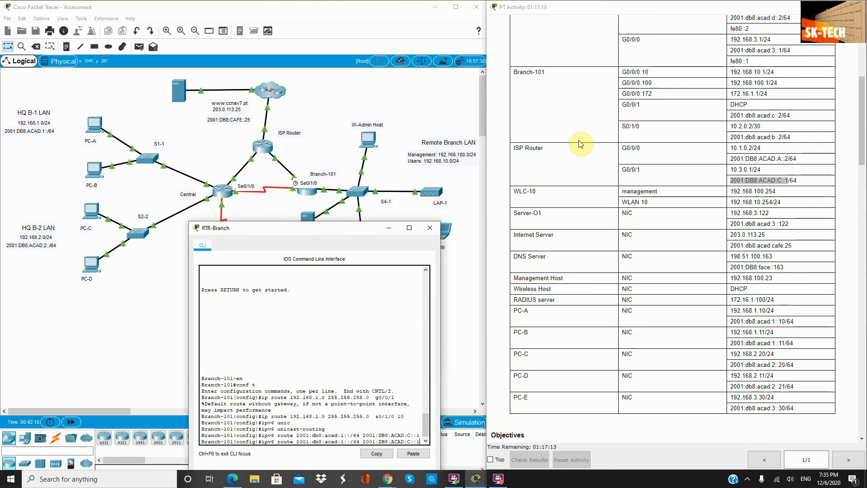
{"action": "scroll", "coordinate": [581, 144], "scroll_direction": "up", "scroll_amount": 8}
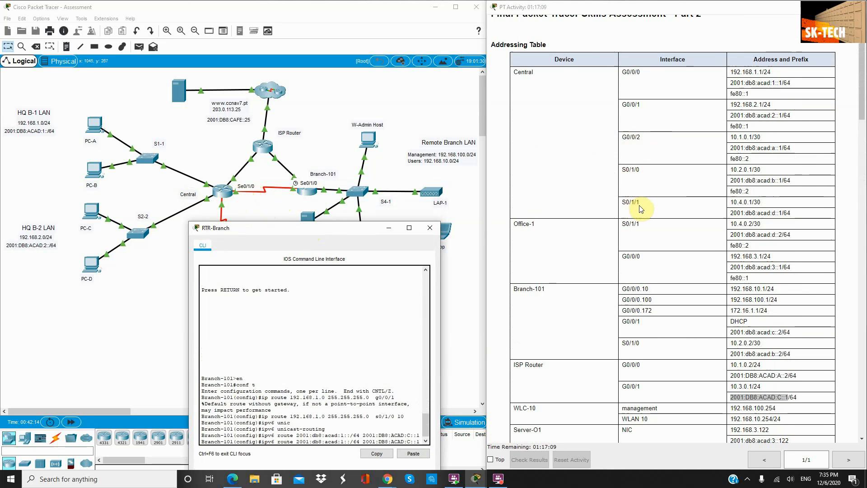
{"action": "double_click", "coordinate": [629, 169]}
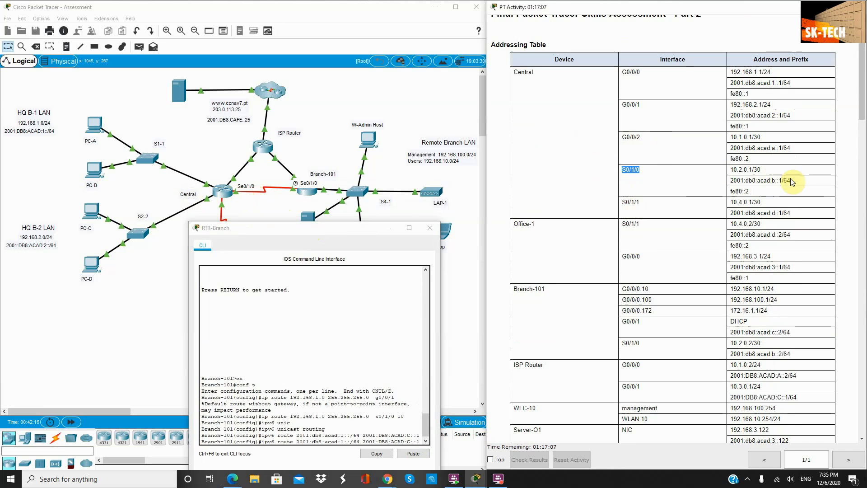
{"action": "left_click_drag", "start_coordinate": [790, 180], "coordinate": [727, 181]}
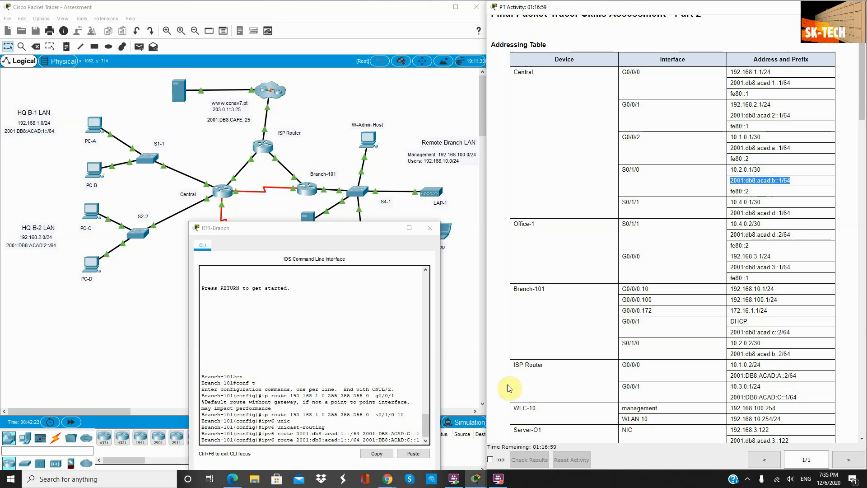
{"action": "left_click", "coordinate": [409, 439]}
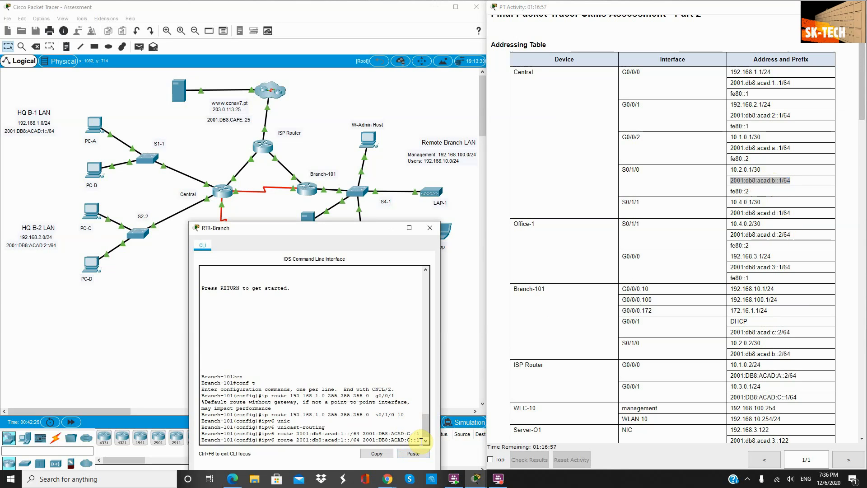
{"action": "key", "text": "BackSpace"}
{"action": "key", "text": "BackSpace"}
{"action": "type", "text": "10"}
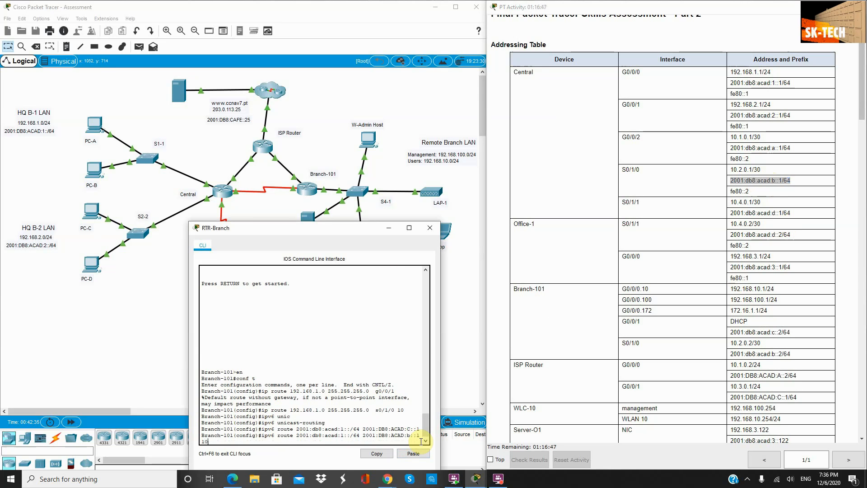
{"action": "key", "text": "Return"}
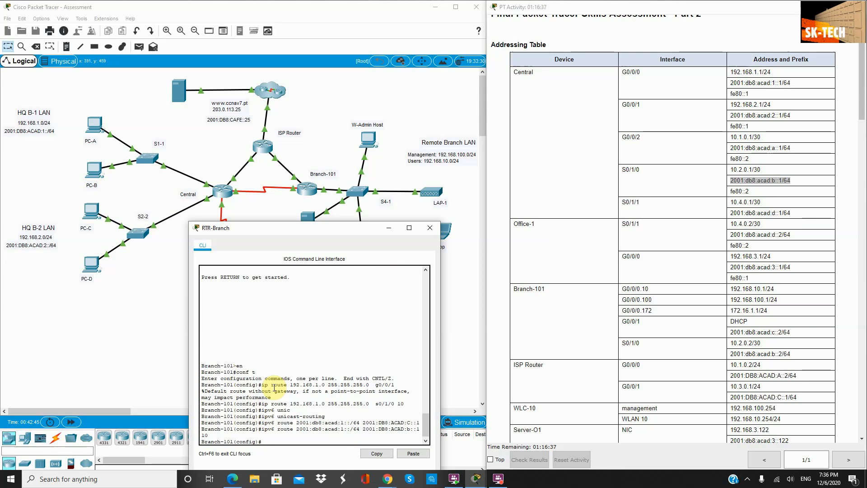
{"action": "key", "text": "Up"}
{"action": "key", "text": "Up"}
{"action": "key", "text": "Up"}
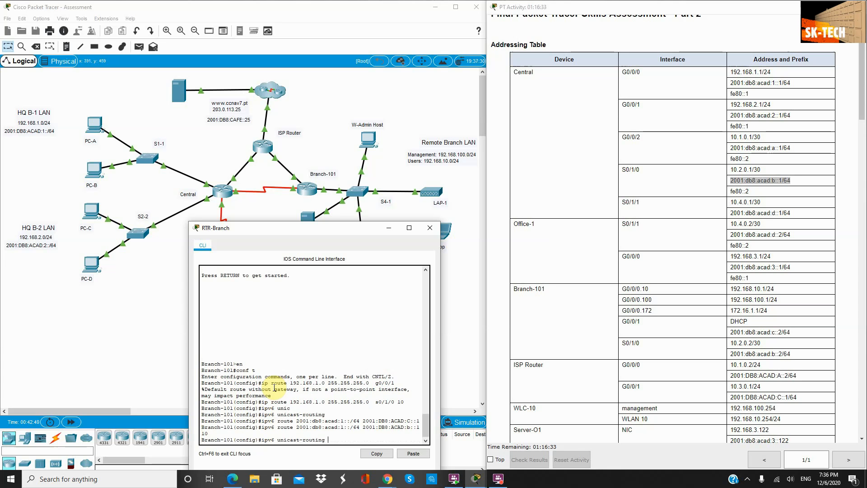
{"action": "key", "text": "Up"}
{"action": "key", "text": "Up"}
Step: Add routes to 192.168.2.0/24 via g0/0/1 and floating via s0/1/0 distance 10
{"action": "key", "text": "BackSpace"}
{"action": "type", "text": "2"}
{"action": "key", "text": "Right"}
{"action": "key", "text": "Right"}
{"action": "key", "text": "Right"}
{"action": "key", "text": "Return"}
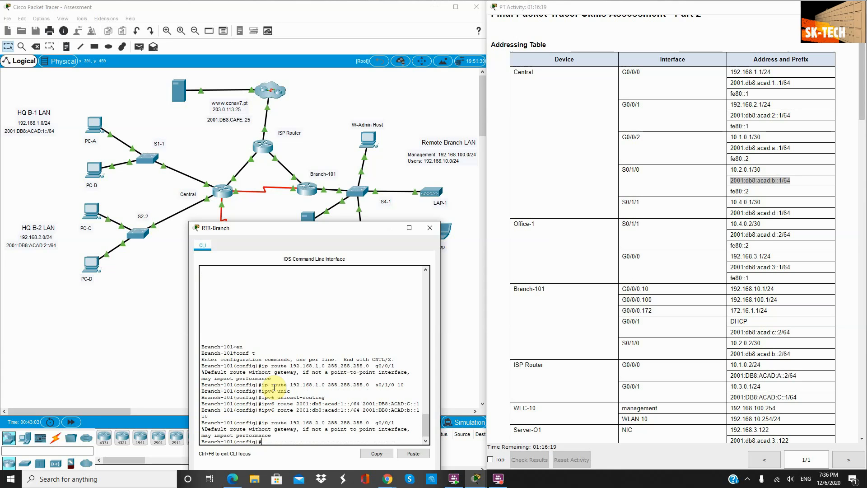
{"action": "key", "text": "Up"}
{"action": "key", "text": "Up"}
{"action": "key", "text": "Up"}
{"action": "key", "text": "Up"}
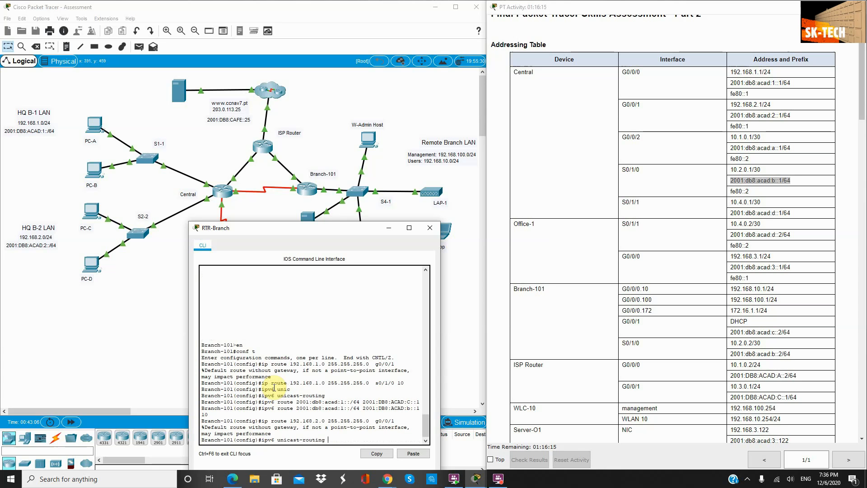
{"action": "key", "text": "Up"}
{"action": "key", "text": "Up"}
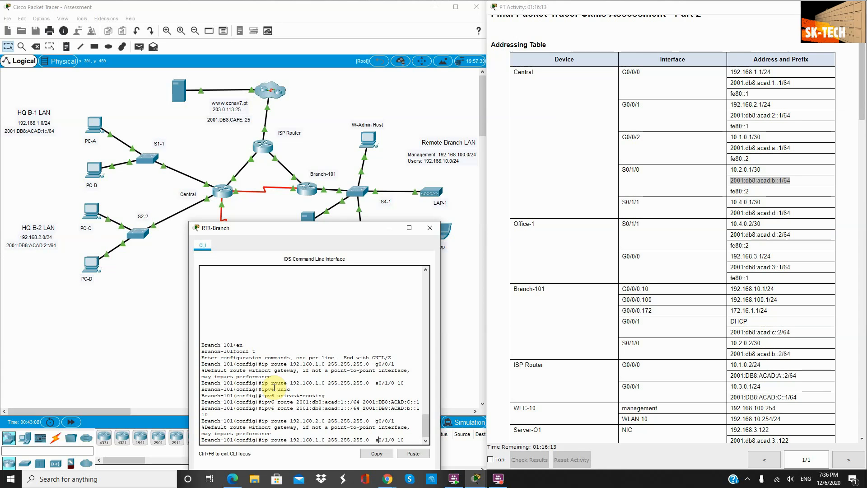
{"action": "key", "text": "Left"}
{"action": "key", "text": "Left"}
{"action": "key", "text": "Left"}
{"action": "key", "text": "Left"}
{"action": "key", "text": "Left"}
{"action": "key", "text": "Left"}
{"action": "key", "text": "Left"}
{"action": "key", "text": "Left"}
{"action": "key", "text": "Left"}
{"action": "key", "text": "Left"}
{"action": "key", "text": "Left"}
{"action": "key", "text": "Left"}
{"action": "key", "text": "Left"}
{"action": "key", "text": "Left"}
{"action": "key", "text": "Left"}
{"action": "key", "text": "Left"}
{"action": "key", "text": "Left"}
{"action": "key", "text": "Left"}
{"action": "key", "text": "Left"}
{"action": "key", "text": "Left"}
{"action": "key", "text": "BackSpace"}
{"action": "type", "text": "2"}
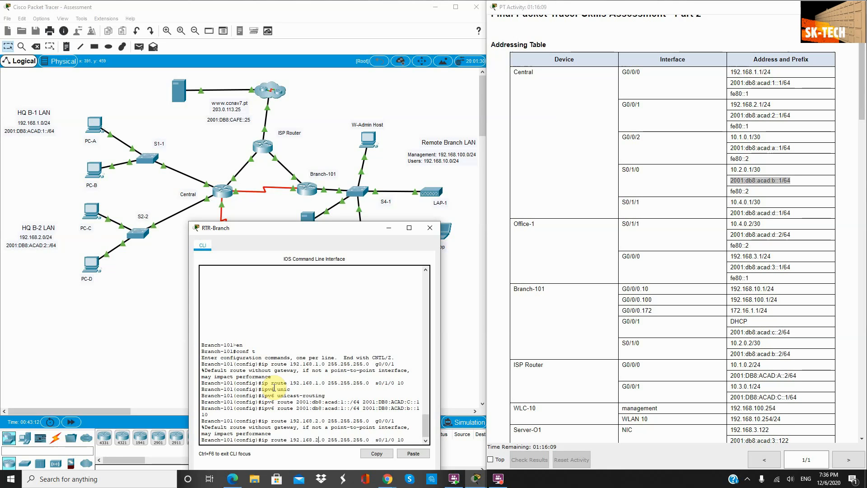
{"action": "key", "text": "Return"}
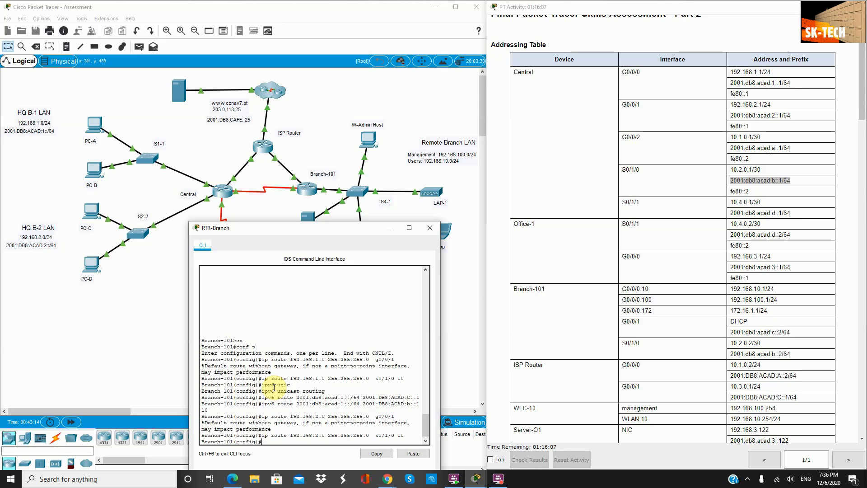
Step: Add IPv6 routes to 2001:db8:acad:2::/64 via C::1 and floating via B::1 distance 10
{"action": "key", "text": "Up"}
{"action": "key", "text": "Up"}
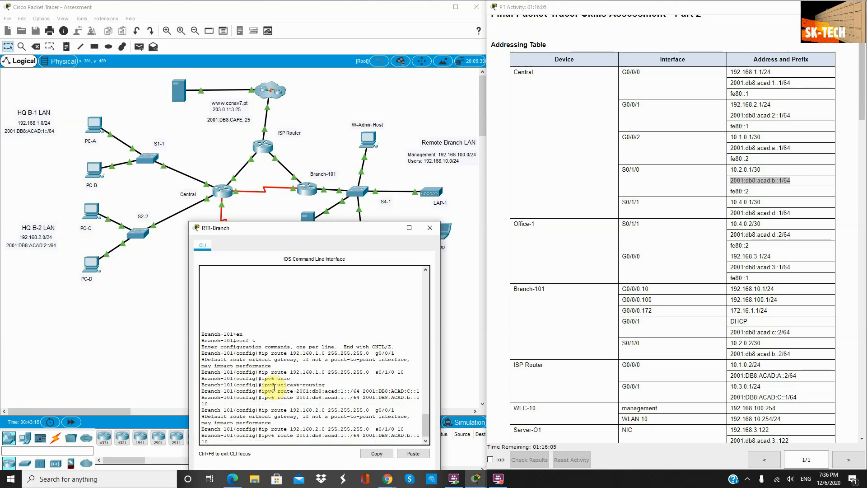
{"action": "key", "text": "Up"}
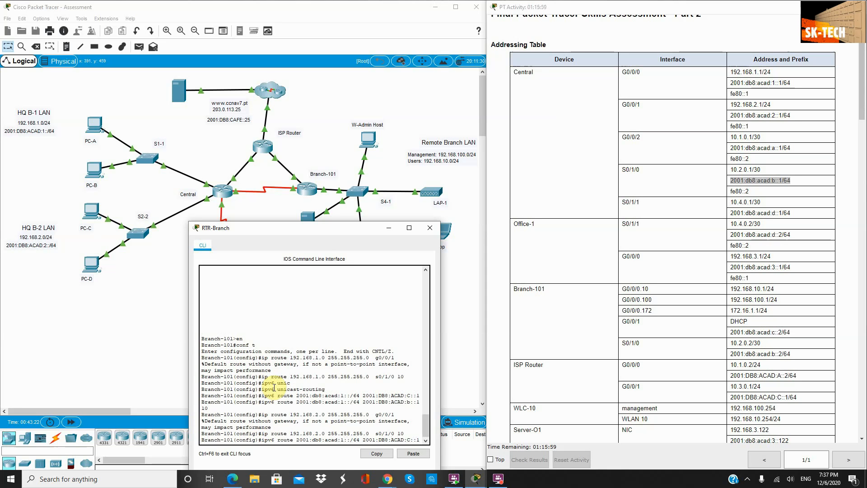
{"action": "key", "text": "Left"}
{"action": "key", "text": "Left"}
{"action": "key", "text": "Left"}
{"action": "key", "text": "Left"}
{"action": "key", "text": "BackSpace"}
{"action": "type", "text": "2"}
{"action": "key", "text": "Return"}
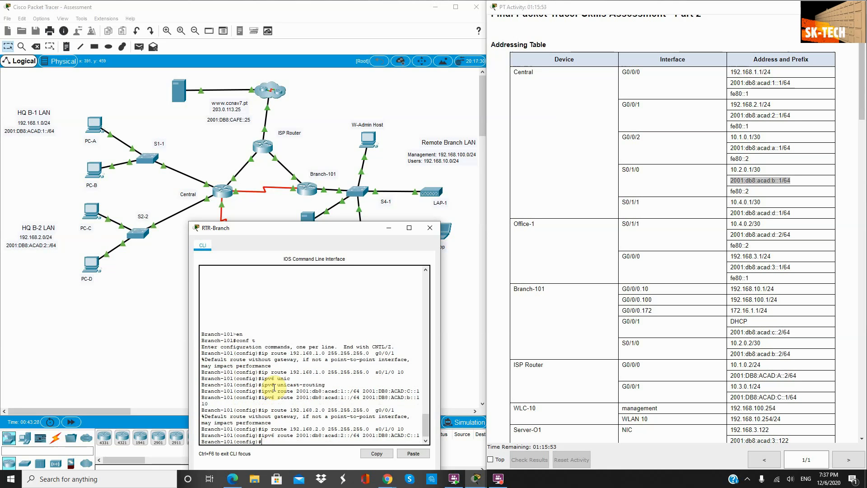
{"action": "key", "text": "Up"}
{"action": "key", "text": "Up"}
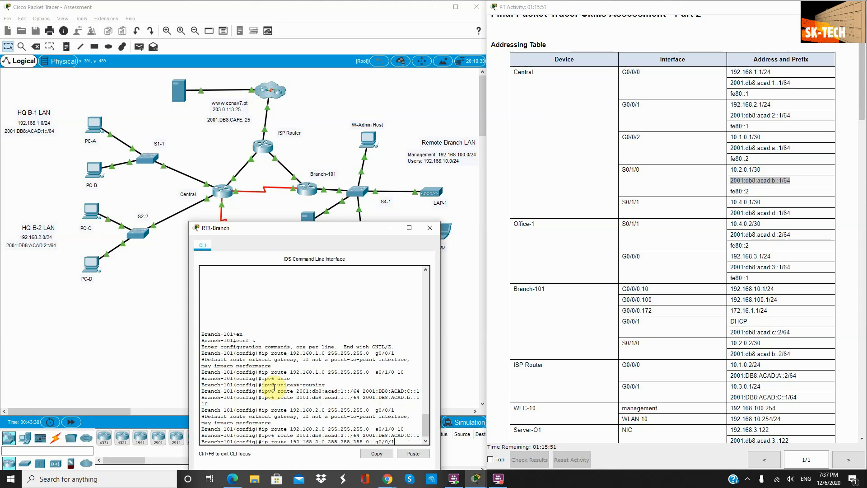
{"action": "key", "text": "Up"}
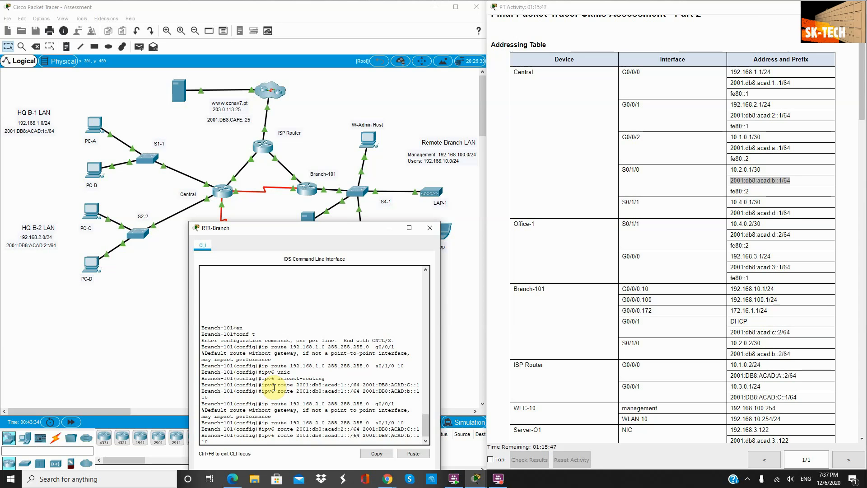
{"action": "key", "text": "Left"}
{"action": "key", "text": "Left"}
{"action": "key", "text": "Left"}
{"action": "key", "text": "BackSpace"}
{"action": "type", "text": "2"}
{"action": "key", "text": "Return"}
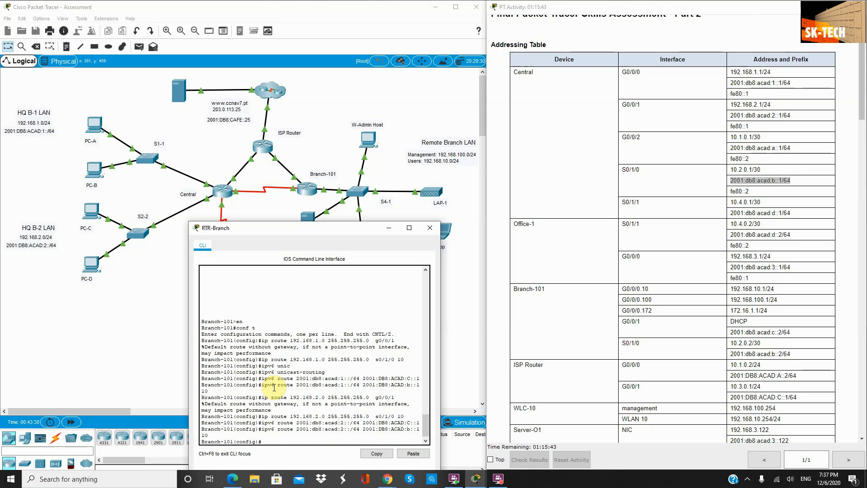
Step: Add routes to 192.168.3.0/24 via g0/0/1 and floating via s0/1/0 distance 10
{"action": "left_click_drag", "start_coordinate": [287, 231], "coordinate": [496, 209]}
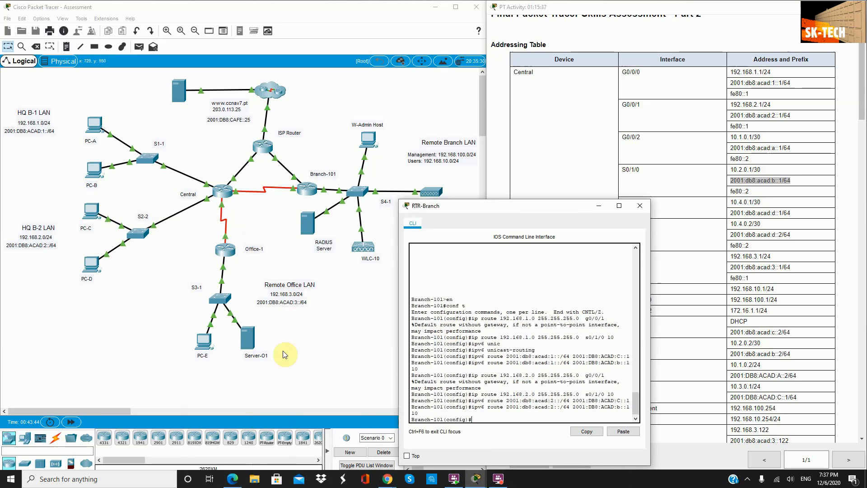
{"action": "key", "text": "Up"}
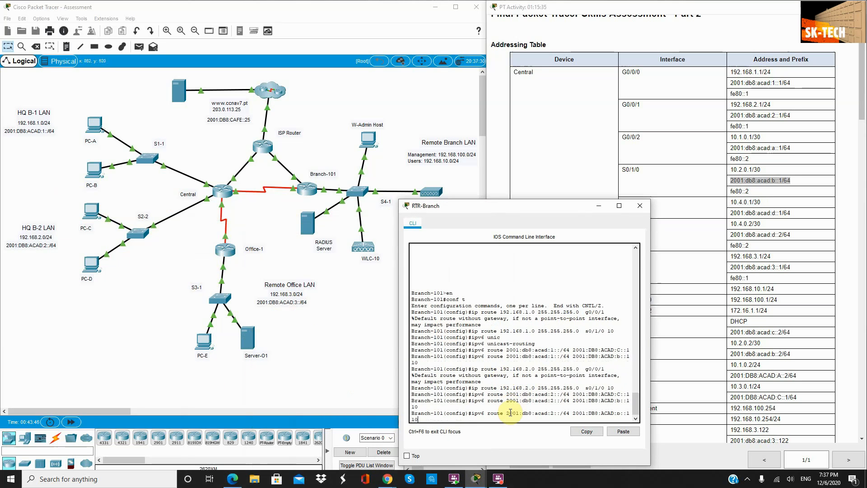
{"action": "key", "text": "Up"}
{"action": "key", "text": "Up"}
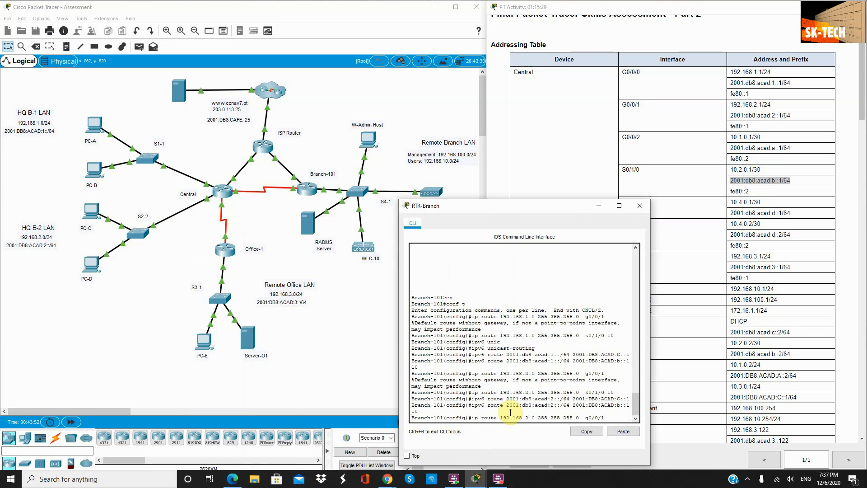
{"action": "key", "text": "BackSpace"}
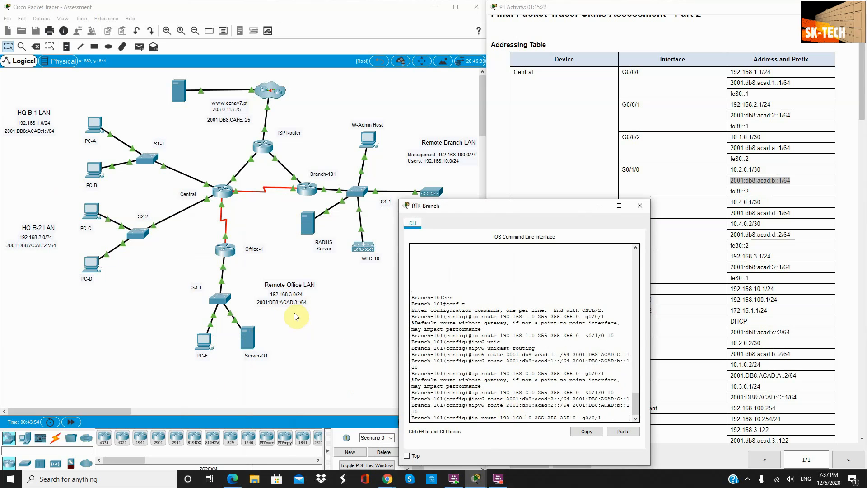
{"action": "type", "text": "3"}
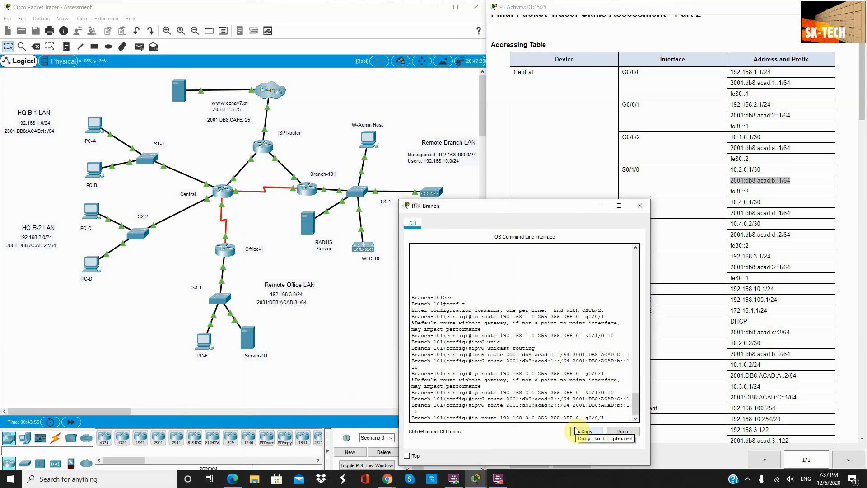
{"action": "key", "text": "Return"}
{"action": "key", "text": "Up"}
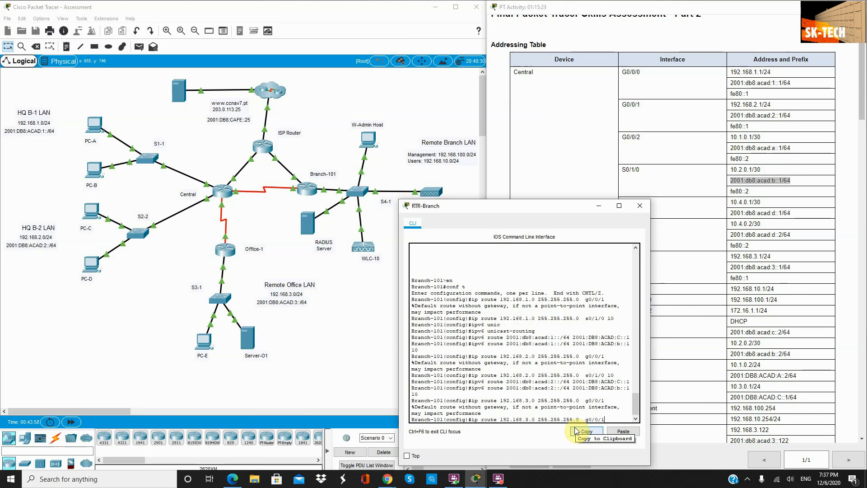
{"action": "key", "text": "Up"}
{"action": "key", "text": "Up"}
{"action": "key", "text": "Up"}
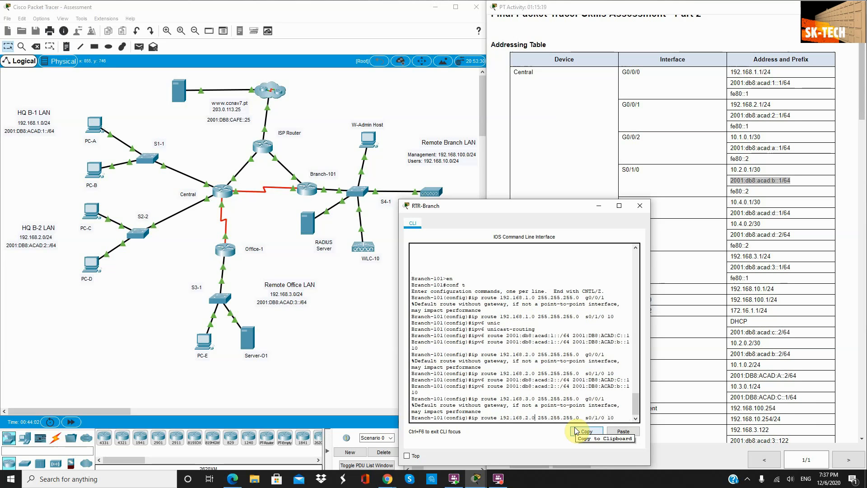
{"action": "key", "text": "Left"}
{"action": "key", "text": "Left"}
{"action": "key", "text": "Left"}
{"action": "key", "text": "Left"}
{"action": "key", "text": "Left"}
{"action": "key", "text": "Left"}
{"action": "key", "text": "Left"}
{"action": "key", "text": "Left"}
{"action": "key", "text": "Left"}
{"action": "key", "text": "Left"}
{"action": "key", "text": "Left"}
{"action": "key", "text": "Left"}
{"action": "key", "text": "Left"}
{"action": "key", "text": "Left"}
{"action": "key", "text": "Left"}
{"action": "key", "text": "Left"}
{"action": "key", "text": "Left"}
{"action": "key", "text": "Left"}
{"action": "key", "text": "Left"}
{"action": "key", "text": "Left"}
{"action": "key", "text": "BackSpace"}
{"action": "type", "text": "3"}
{"action": "key", "text": "Return"}
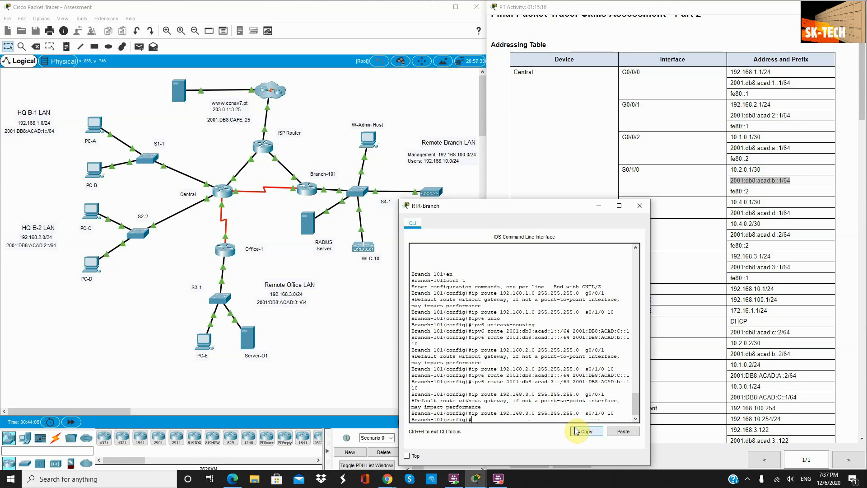
Step: Add IPv6 routes to 2001:db8:acad:3::/64 via C::1 and floating via B::1 distance 10
{"action": "key", "text": "Up"}
{"action": "key", "text": "Up"}
{"action": "key", "text": "Up"}
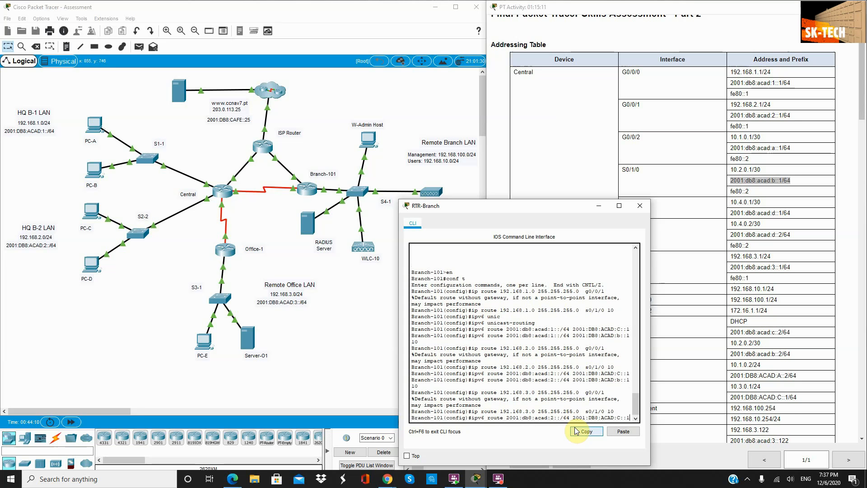
{"action": "key", "text": "Left"}
{"action": "key", "text": "Left"}
{"action": "key", "text": "Left"}
{"action": "key", "text": "Left"}
{"action": "key", "text": "Left"}
{"action": "key", "text": "Left"}
{"action": "key", "text": "Left"}
{"action": "key", "text": "Left"}
{"action": "key", "text": "Left"}
{"action": "key", "text": "Left"}
{"action": "key", "text": "Left"}
{"action": "key", "text": "Left"}
{"action": "key", "text": "BackSpace"}
{"action": "type", "text": "3"}
{"action": "key", "text": "Return"}
{"action": "key", "text": "Up"}
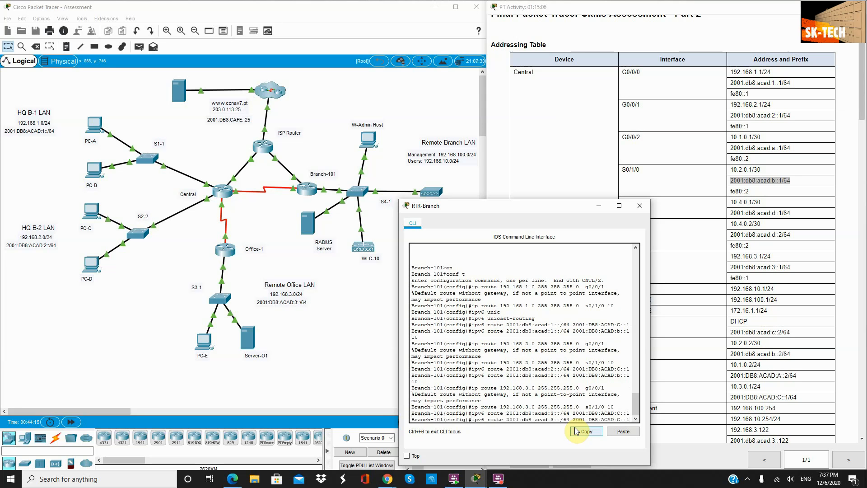
{"action": "key", "text": "Up"}
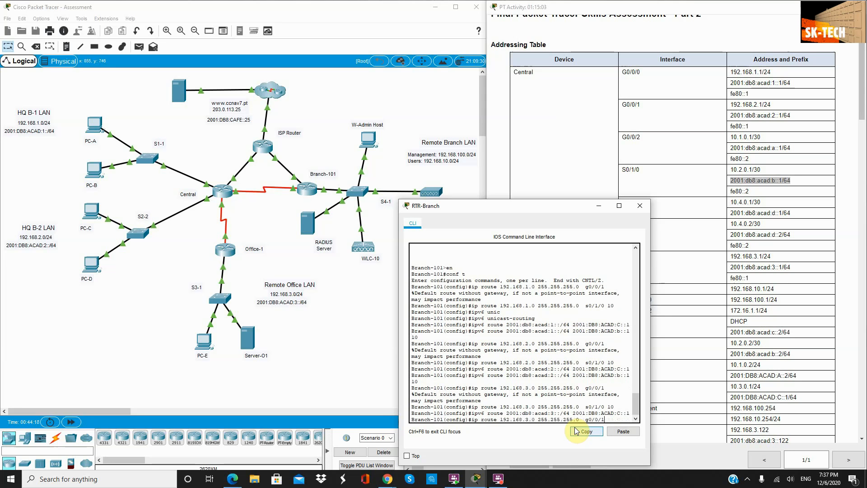
{"action": "key", "text": "Up"}
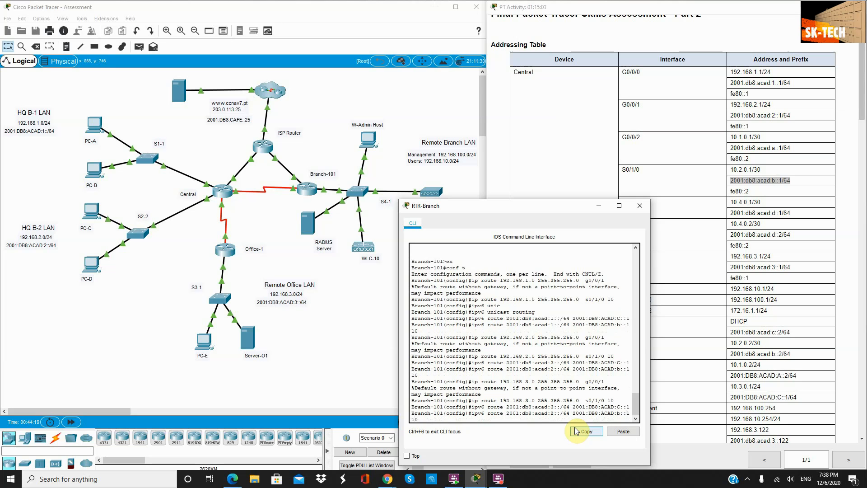
{"action": "key", "text": "Left"}
{"action": "key", "text": "Left"}
{"action": "key", "text": "Left"}
{"action": "key", "text": "Left"}
{"action": "key", "text": "Left"}
{"action": "key", "text": "Left"}
{"action": "key", "text": "Left"}
{"action": "key", "text": "Left"}
{"action": "key", "text": "Left"}
{"action": "key", "text": "Left"}
{"action": "key", "text": "Left"}
{"action": "key", "text": "Left"}
{"action": "key", "text": "Left"}
{"action": "key", "text": "Left"}
{"action": "key", "text": "Left"}
{"action": "key", "text": "Left"}
{"action": "key", "text": "BackSpace"}
{"action": "type", "text": "3"}
{"action": "key", "text": "Return"}
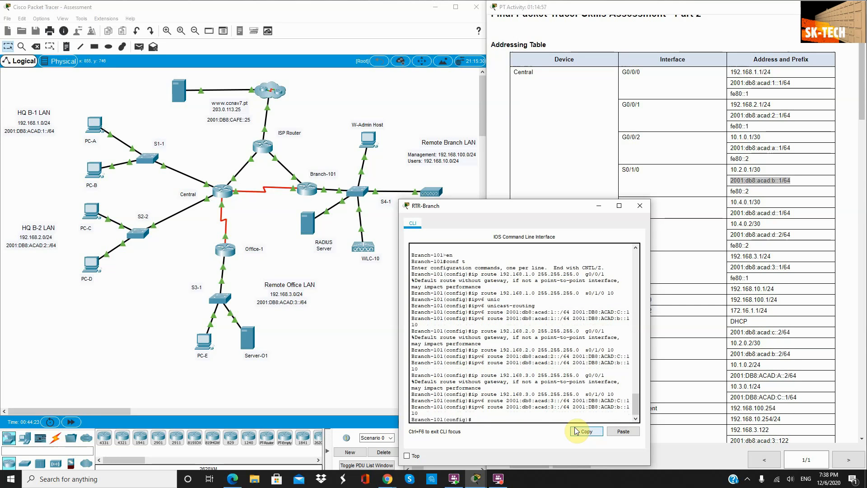
Step: Scroll the instructions down to Part 4 and close the Branch-101 console window
{"action": "left_click_drag", "start_coordinate": [517, 211], "coordinate": [288, 105]}
{"action": "scroll", "coordinate": [575, 258], "scroll_direction": "down", "scroll_amount": 5}
{"action": "scroll", "coordinate": [576, 259], "scroll_direction": "down", "scroll_amount": 15}
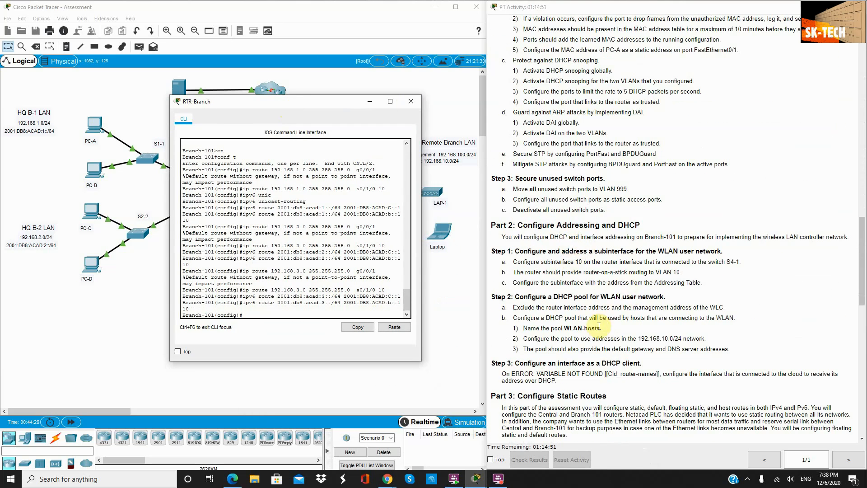
{"action": "scroll", "coordinate": [583, 247], "scroll_direction": "down", "scroll_amount": 3}
{"action": "scroll", "coordinate": [537, 271], "scroll_direction": "down", "scroll_amount": 2}
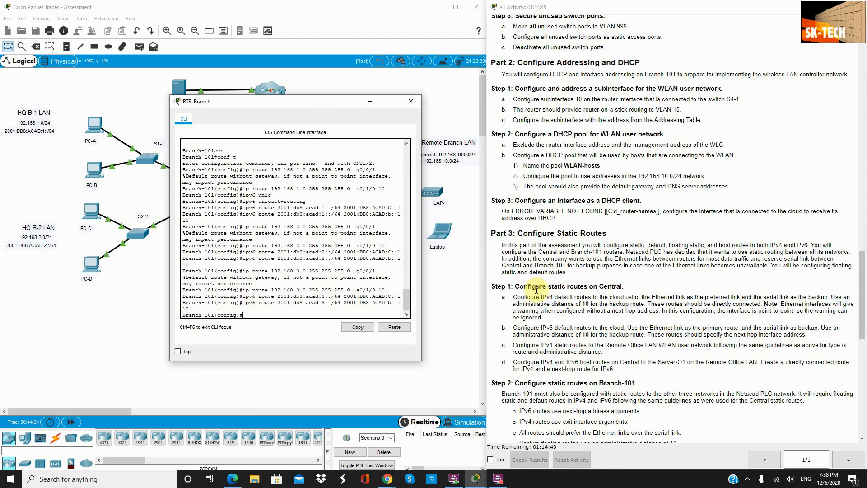
{"action": "scroll", "coordinate": [573, 302], "scroll_direction": "down", "scroll_amount": 3}
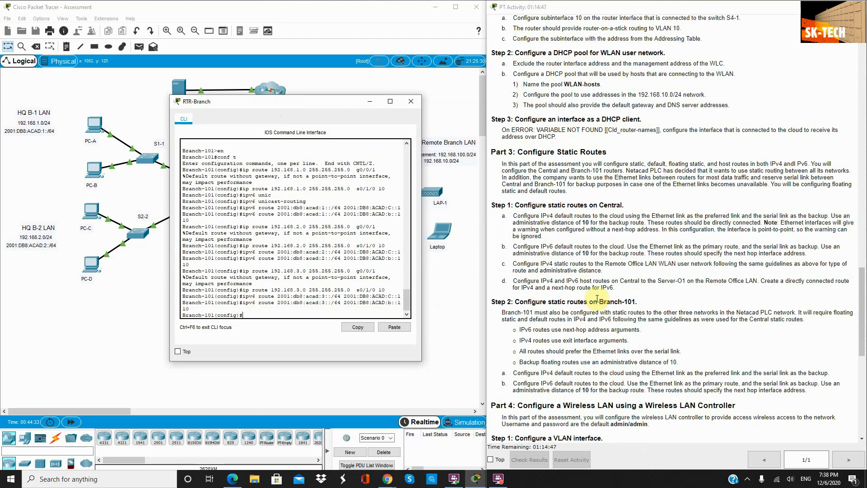
{"action": "scroll", "coordinate": [632, 298], "scroll_direction": "down", "scroll_amount": 3}
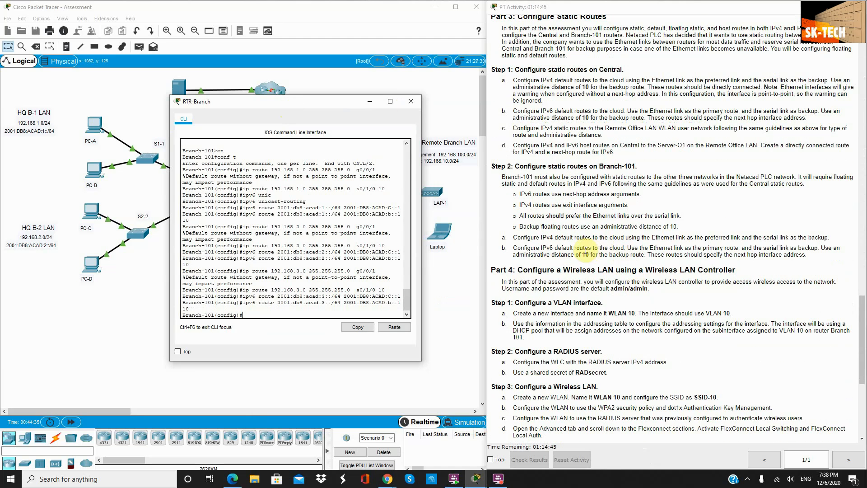
{"action": "left_click_drag", "start_coordinate": [636, 166], "coordinate": [583, 167]}
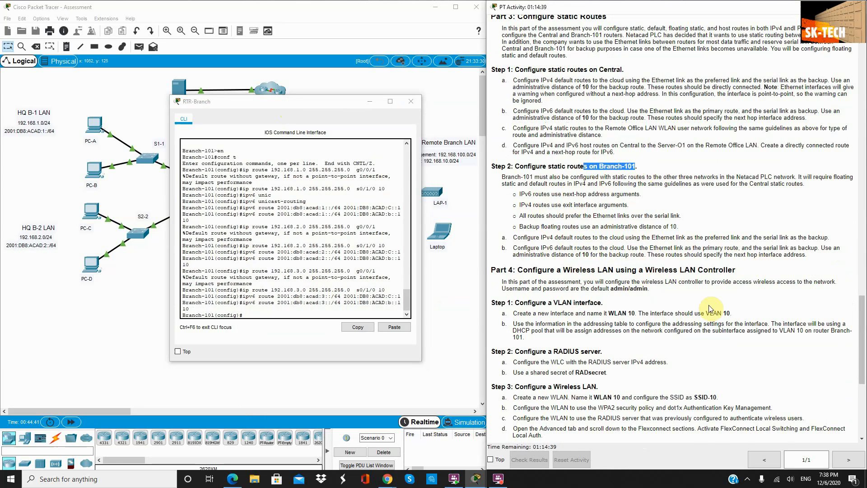
{"action": "scroll", "coordinate": [711, 308], "scroll_direction": "down", "scroll_amount": 1}
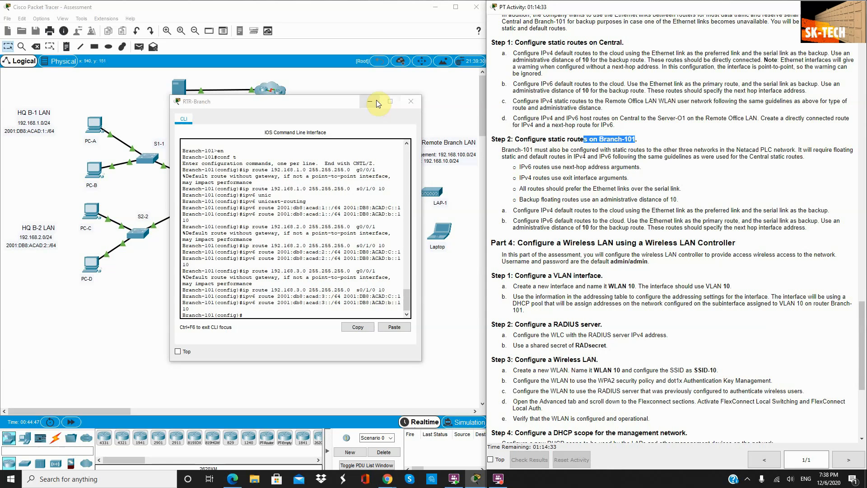
{"action": "left_click", "coordinate": [410, 101]}
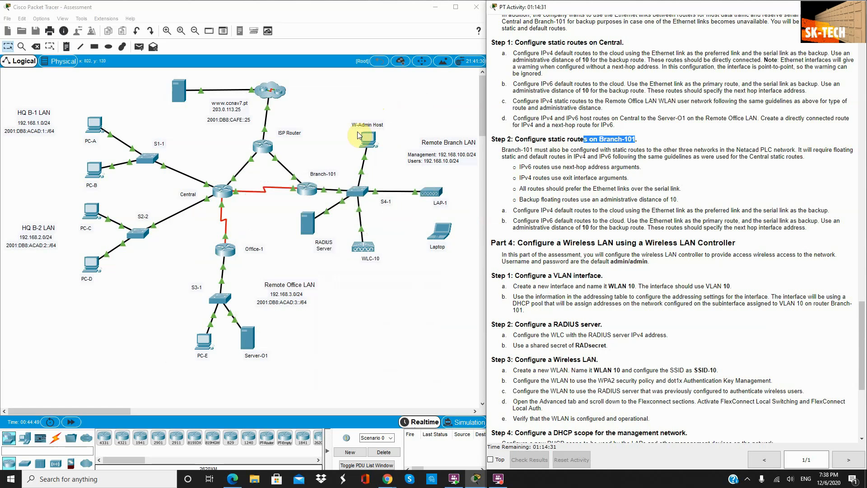
Step: Open the W-Admin Host's web browser, widening its window to show all apps
{"action": "left_click", "coordinate": [364, 141]}
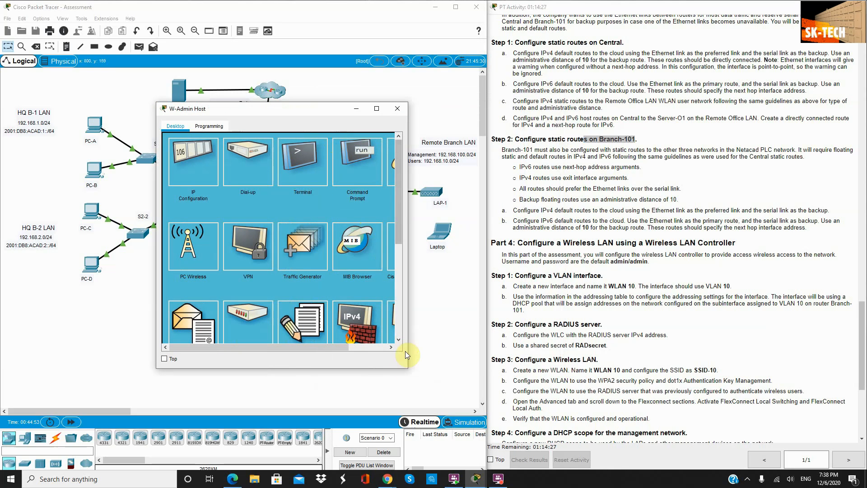
{"action": "left_click_drag", "start_coordinate": [409, 367], "coordinate": [447, 367]}
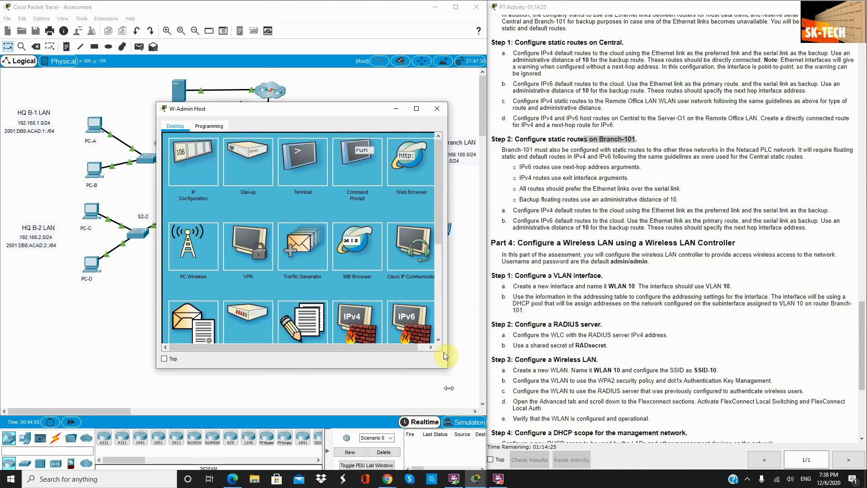
{"action": "left_click", "coordinate": [411, 160]}
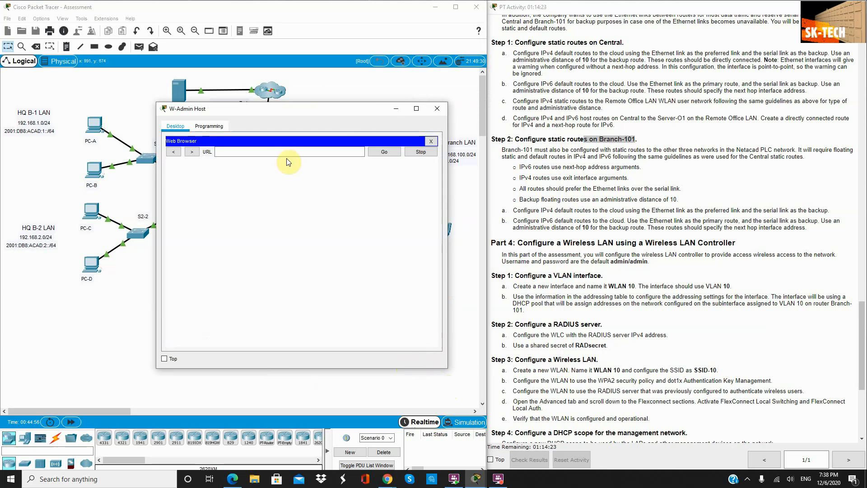
{"action": "left_click", "coordinate": [283, 154]}
{"action": "type", "text": "192.168"}
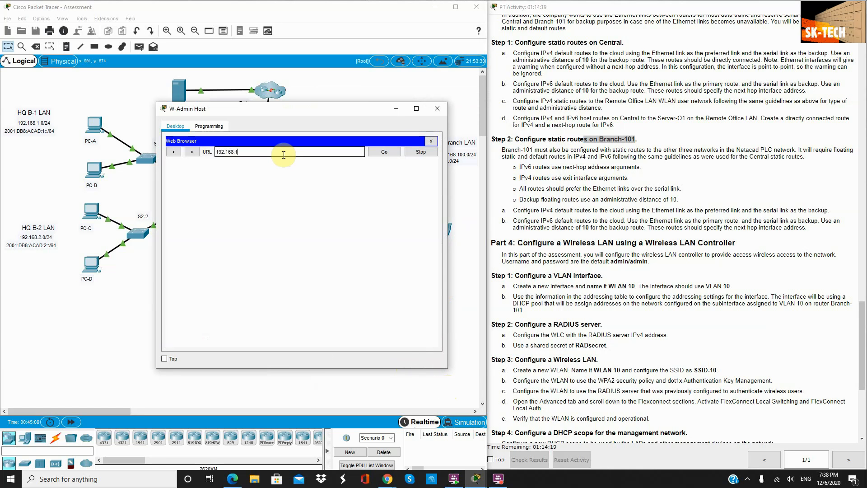
{"action": "type", "text": ".100.2"}
{"action": "key", "text": "Return"}
{"action": "key", "text": "Left"}
{"action": "key", "text": "Left"}
{"action": "key", "text": "Left"}
{"action": "key", "text": "Left"}
{"action": "key", "text": "Left"}
{"action": "key", "text": "Left"}
{"action": "key", "text": "Left"}
{"action": "key", "text": "Left"}
{"action": "key", "text": "Left"}
{"action": "key", "text": "Left"}
{"action": "key", "text": "Left"}
{"action": "key", "text": "Left"}
{"action": "key", "text": "Left"}
{"action": "key", "text": "Left"}
{"action": "key", "text": "Left"}
{"action": "key", "text": "Left"}
{"action": "key", "text": "Left"}
{"action": "key", "text": "Left"}
{"action": "type", "text": "s"}
{"action": "key", "text": "Return"}
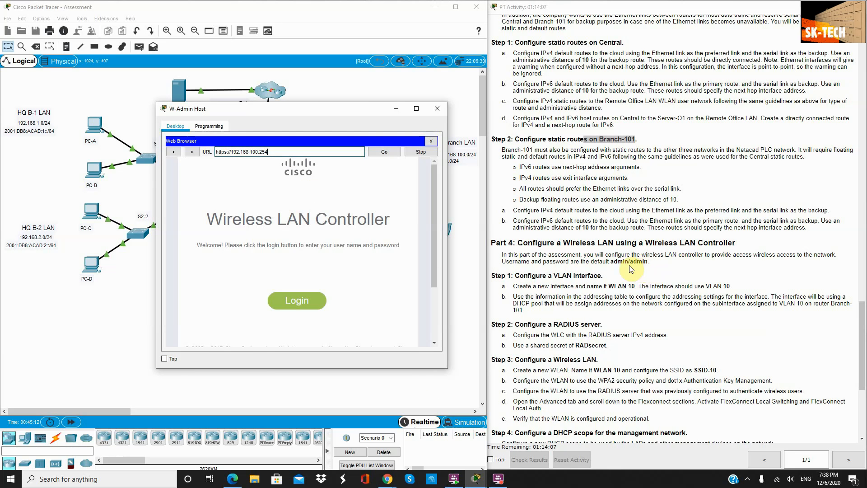
{"action": "left_click", "coordinate": [310, 309]}
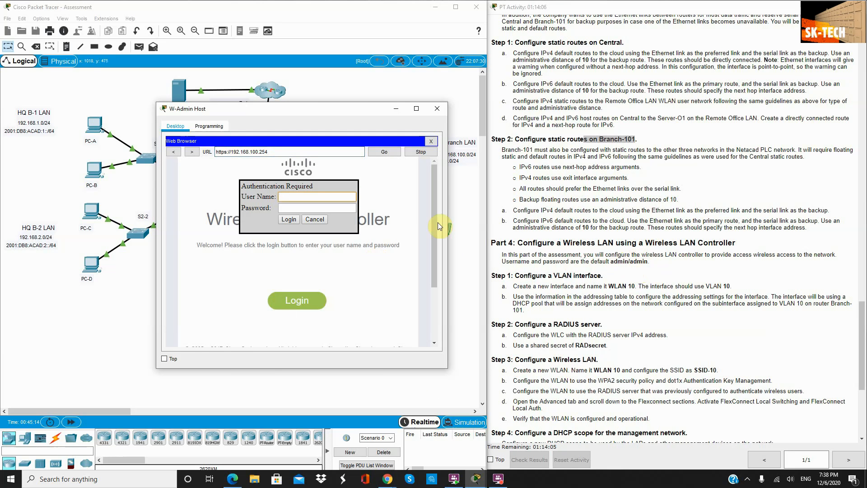
{"action": "left_click", "coordinate": [290, 197]}
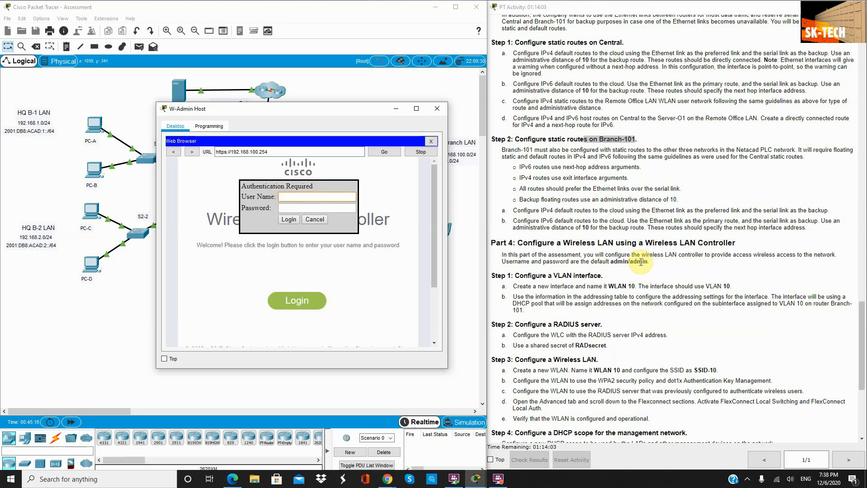
Step: Log in with the default username and password, then enlarge the browser beside the instructions
{"action": "type", "text": "admin"}
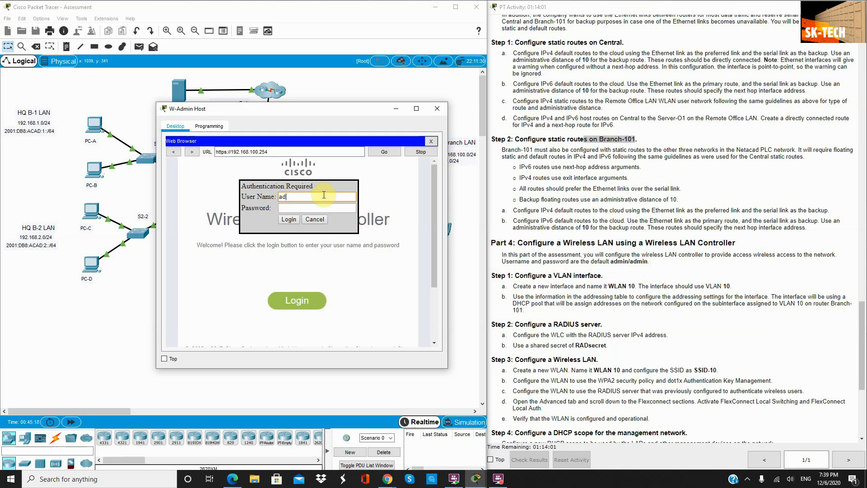
{"action": "key", "text": "Tab"}
{"action": "type", "text": "dmin"}
{"action": "key", "text": "Return"}
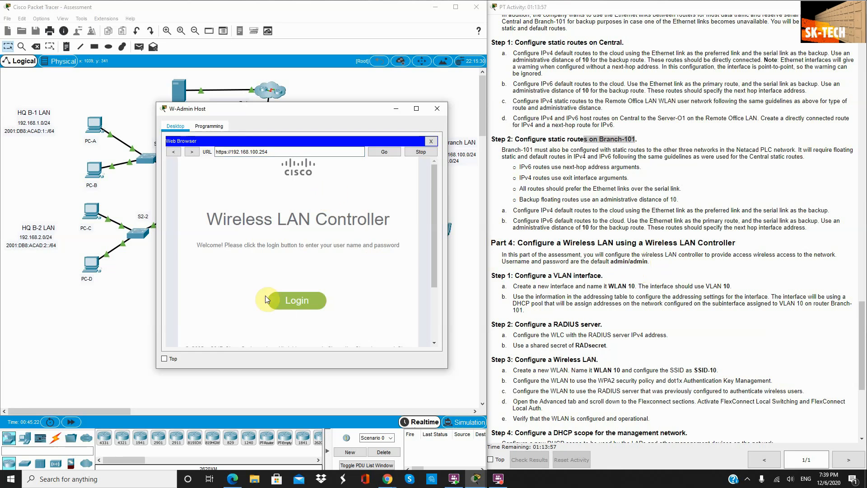
{"action": "left_click", "coordinate": [289, 300]}
{"action": "left_click", "coordinate": [416, 108]}
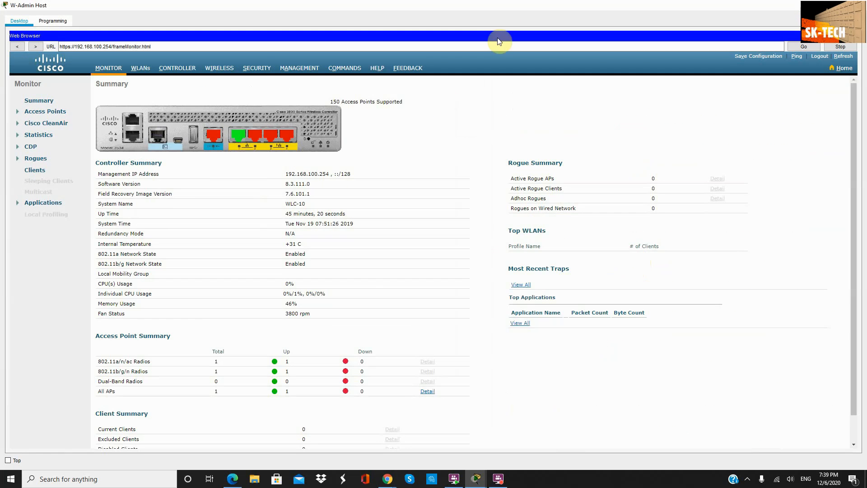
{"action": "left_click_drag", "start_coordinate": [452, 5], "coordinate": [2, 63]}
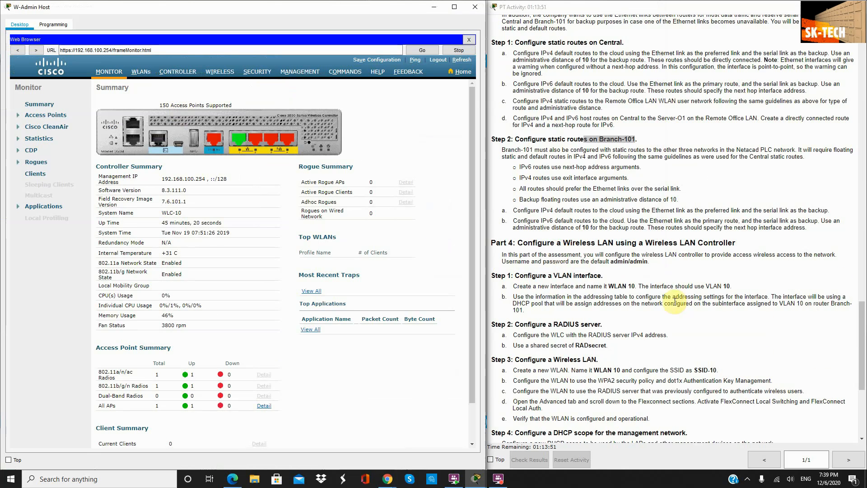
{"action": "scroll", "coordinate": [515, 188], "scroll_direction": "down", "scroll_amount": 4}
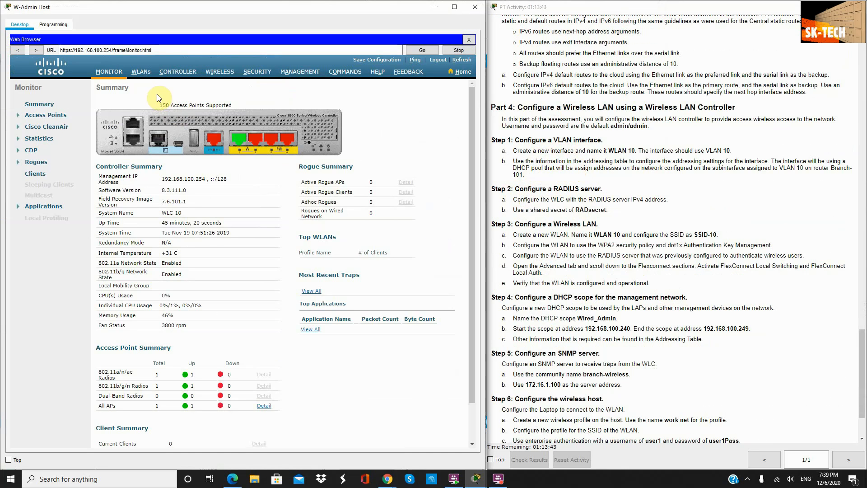
Step: Under CONTROLLER > Interfaces, create interface WLAN 10 with VLAN Id 10 and apply
{"action": "left_click", "coordinate": [177, 71]}
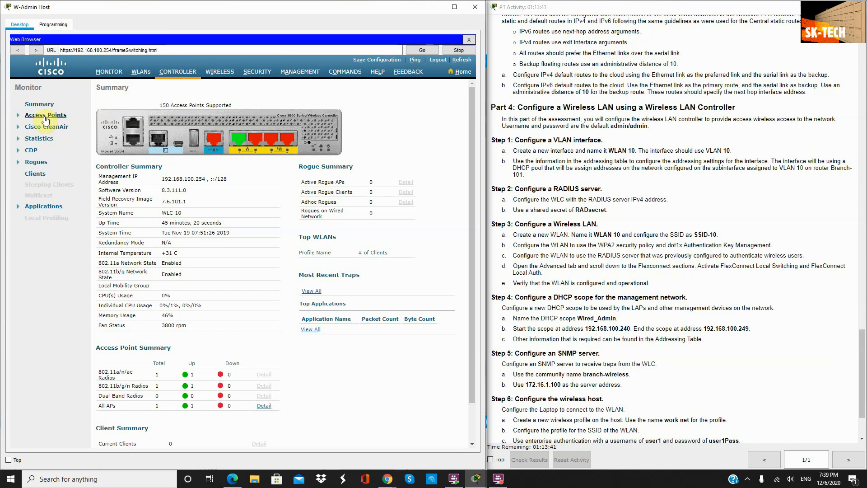
{"action": "left_click", "coordinate": [30, 130]}
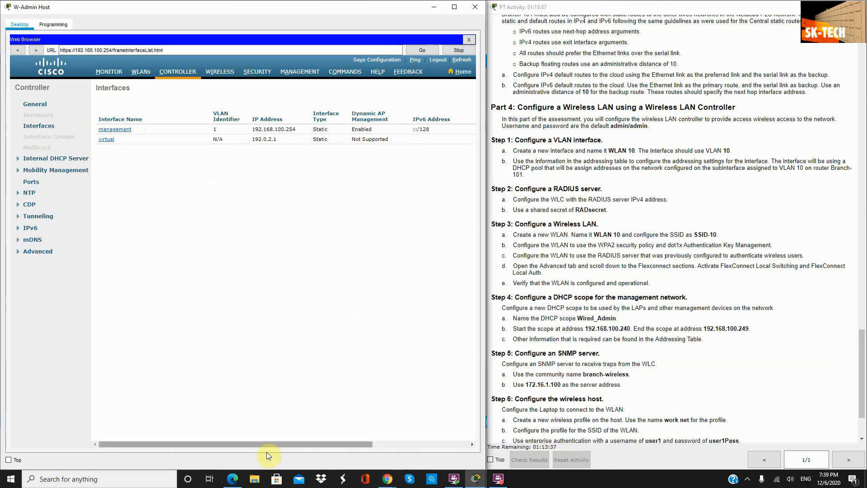
{"action": "left_click_drag", "start_coordinate": [264, 444], "coordinate": [392, 444]}
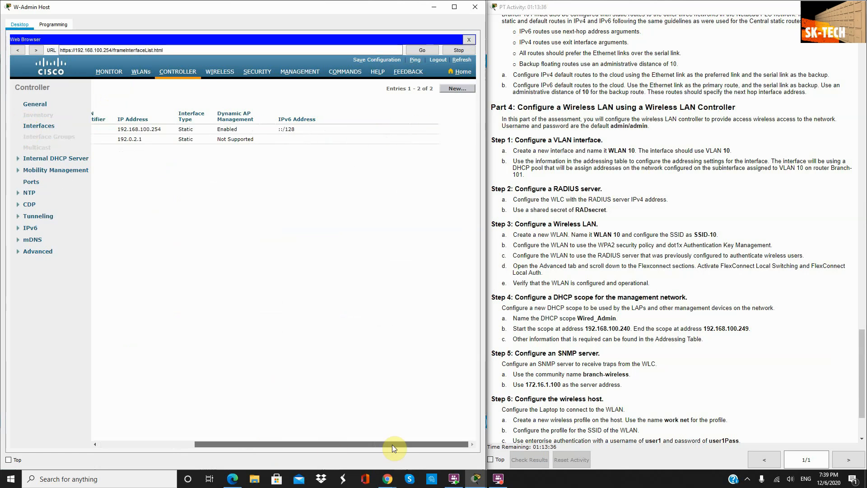
{"action": "left_click", "coordinate": [454, 88]}
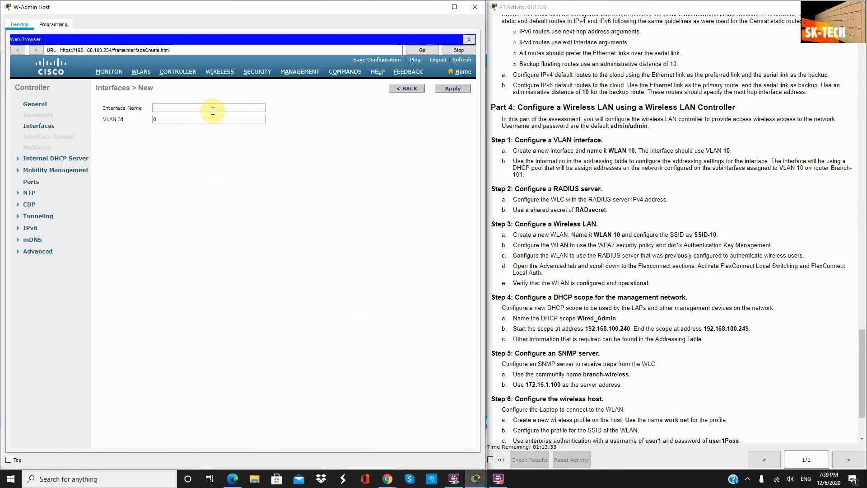
{"action": "left_click", "coordinate": [213, 110]}
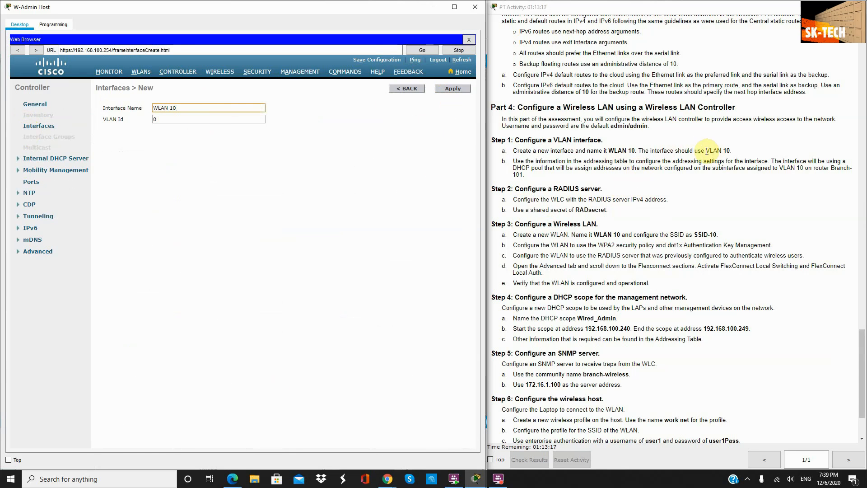
{"action": "left_click", "coordinate": [172, 119]}
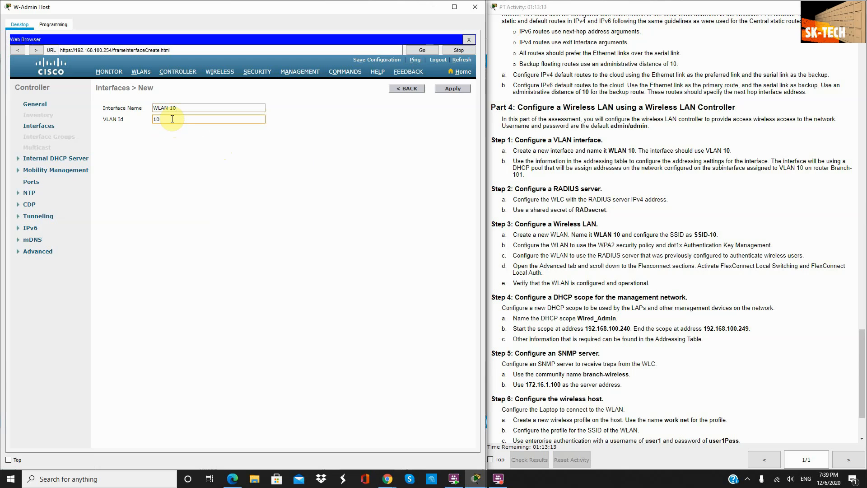
{"action": "left_click", "coordinate": [448, 88]}
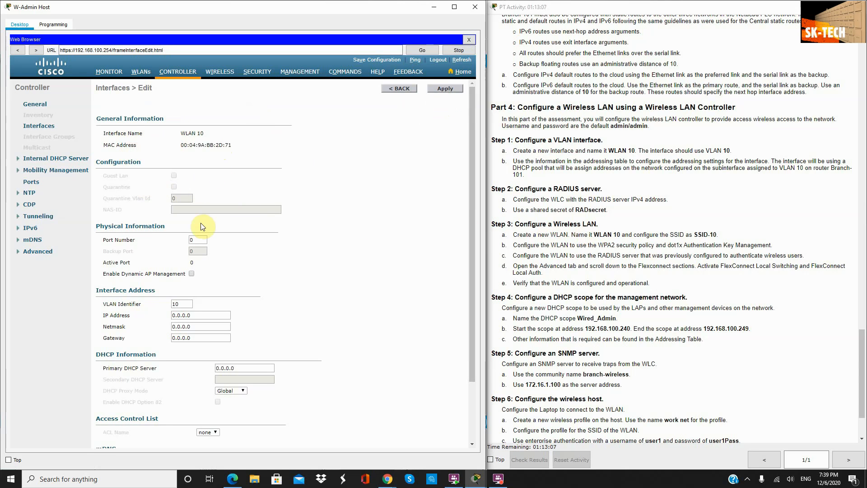
Step: Give the WLAN 10 interface IP 192.168.10.254, netmask 255.255.255.0 and gateway 192.168.10.1
{"action": "scroll", "coordinate": [201, 227], "scroll_direction": "down", "scroll_amount": 1}
{"action": "scroll", "coordinate": [199, 216], "scroll_direction": "up", "scroll_amount": 1}
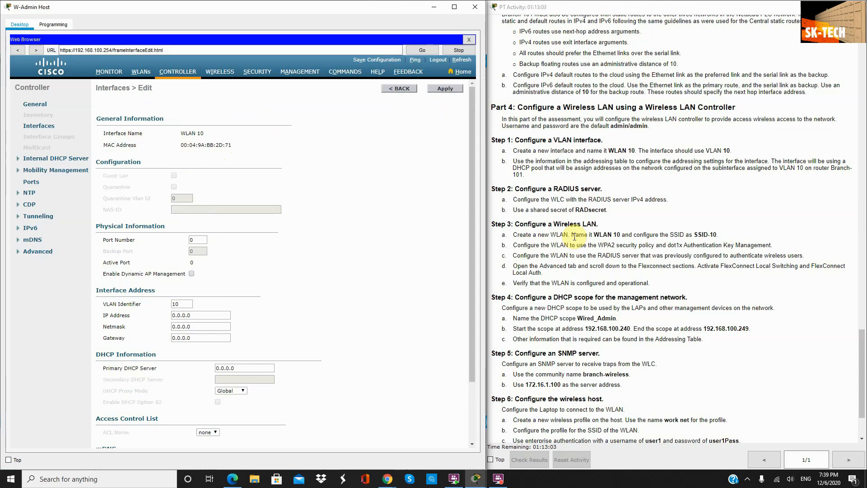
{"action": "scroll", "coordinate": [574, 236], "scroll_direction": "down", "scroll_amount": 1}
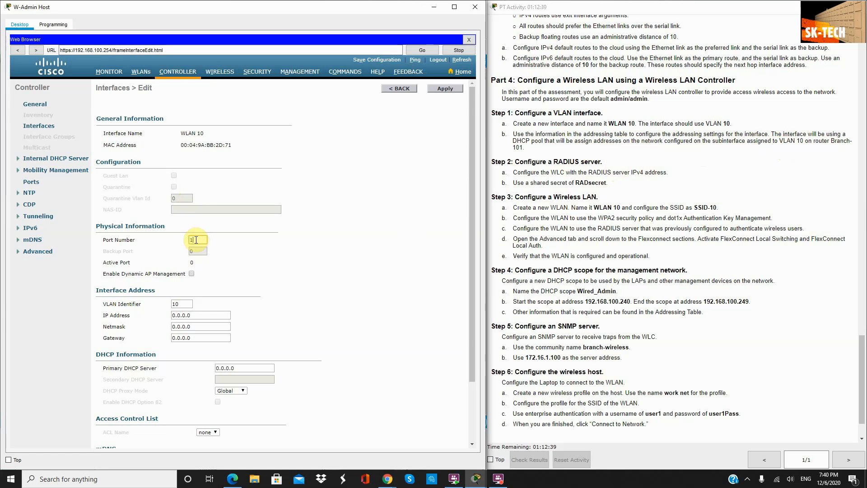
{"action": "scroll", "coordinate": [195, 288], "scroll_direction": "down", "scroll_amount": 1}
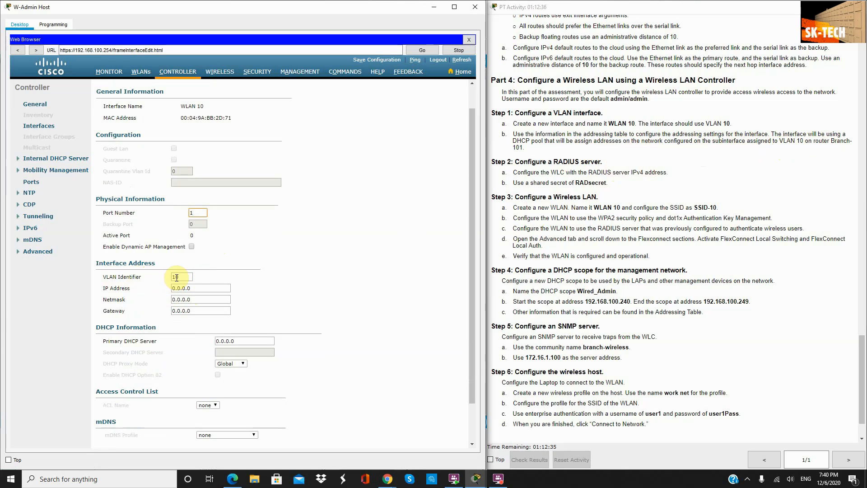
{"action": "triple_click", "coordinate": [198, 287]}
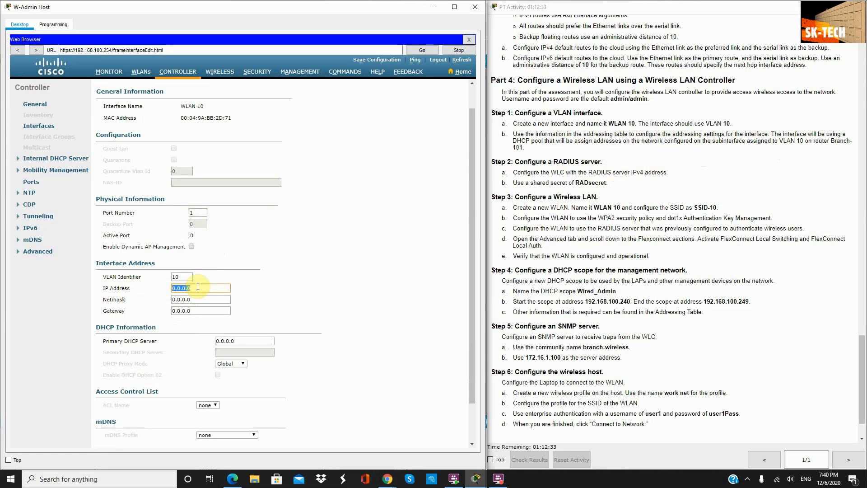
{"action": "type", "text": "192.168.10.254"}
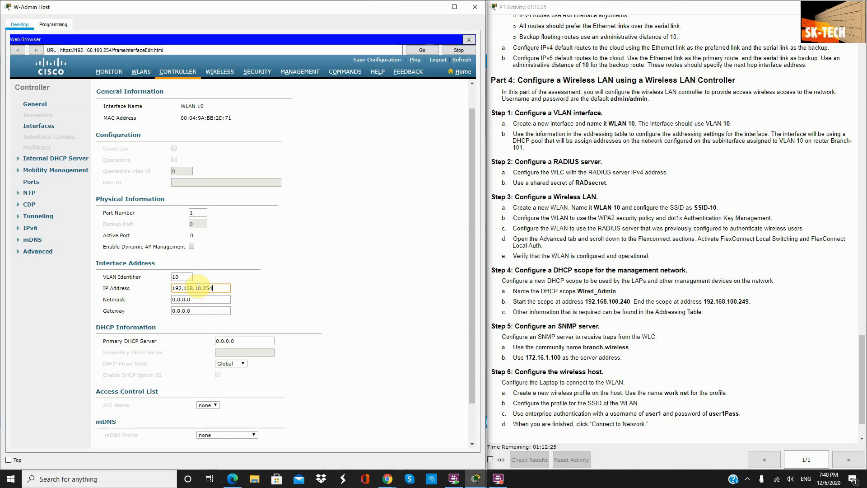
{"action": "key", "text": "Tab"}
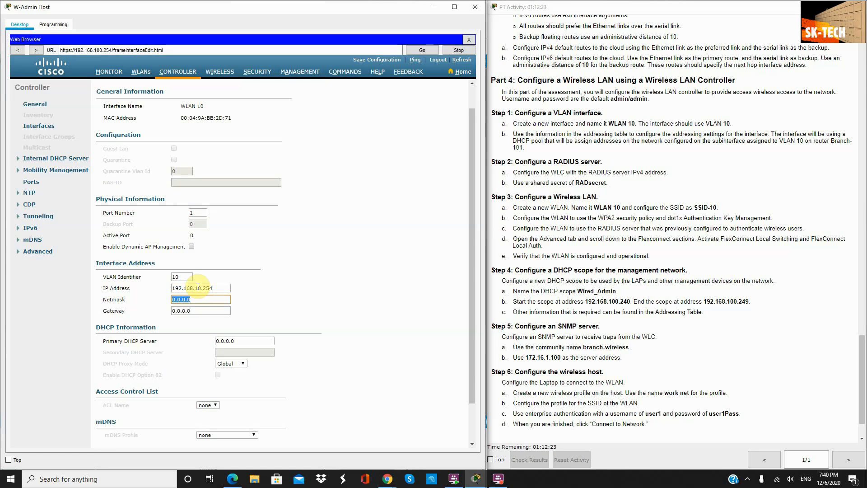
{"action": "type", "text": "255.255.255"}
{"action": "key", "text": "Tab"}
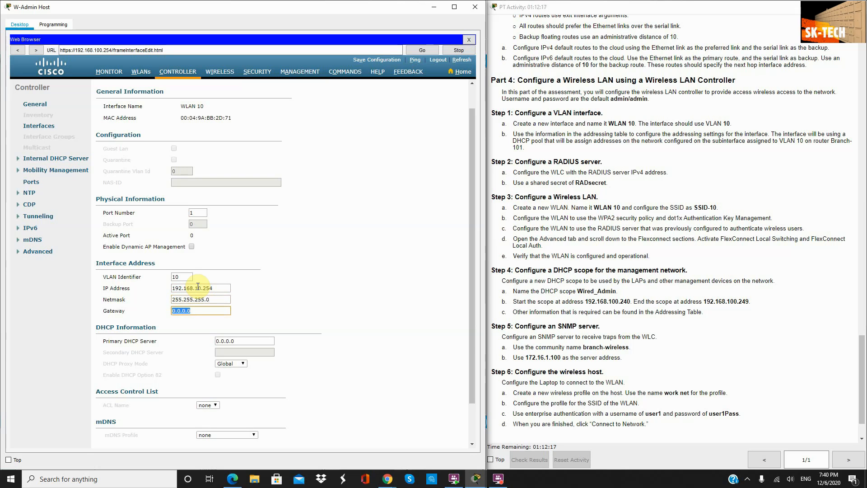
{"action": "type", "text": "192.168.10.1"}
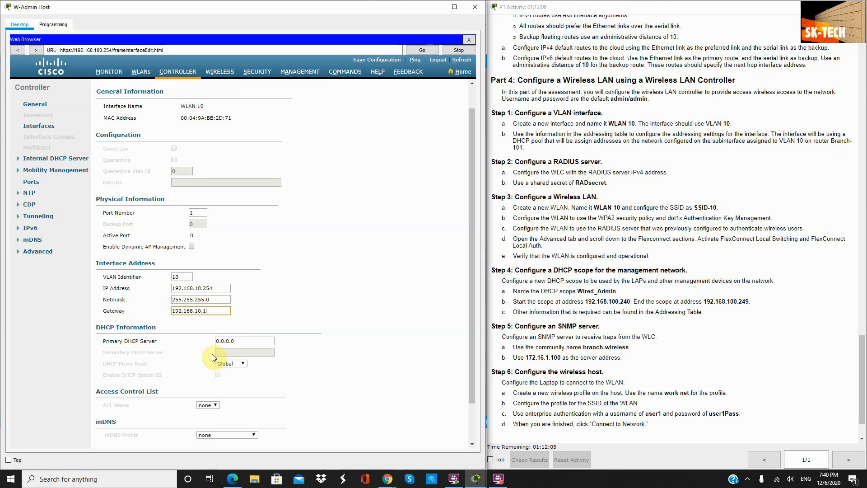
Step: Set the primary DHCP server to 192.168.10.1 and apply, accepting the WLAN-disable warning
{"action": "triple_click", "coordinate": [239, 341]}
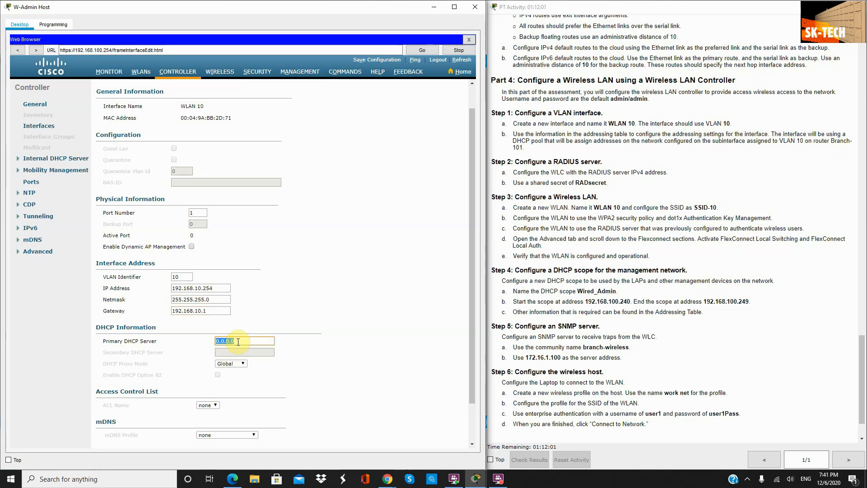
{"action": "type", "text": "192.168.10.1"}
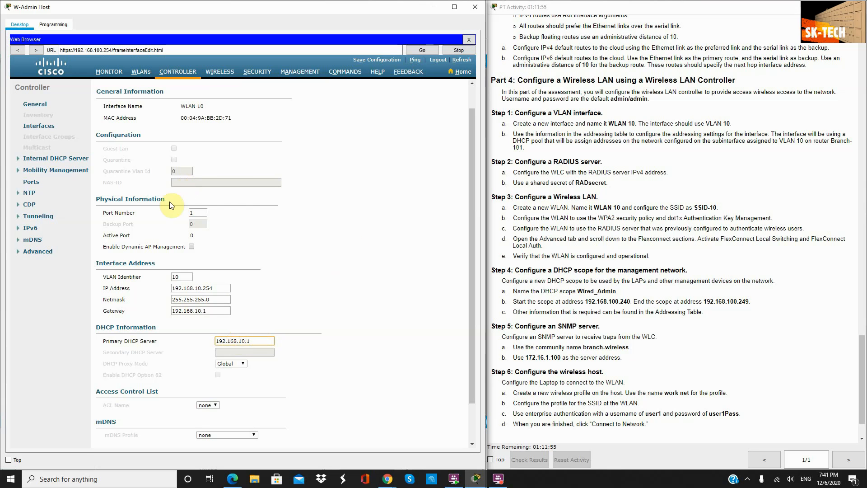
{"action": "scroll", "coordinate": [316, 144], "scroll_direction": "up", "scroll_amount": 2}
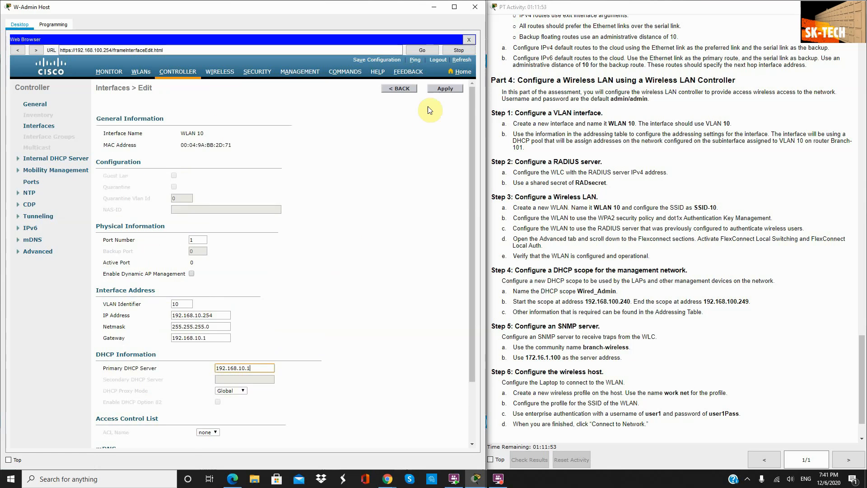
{"action": "left_click", "coordinate": [435, 90]}
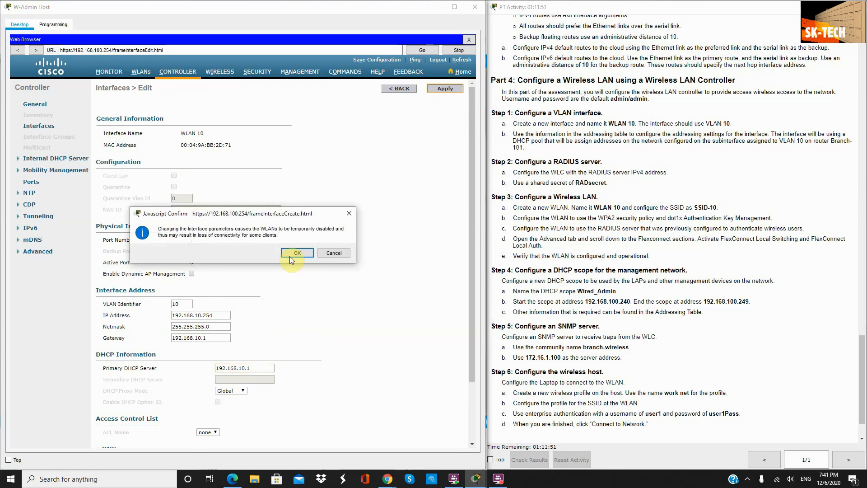
{"action": "left_click", "coordinate": [294, 251]}
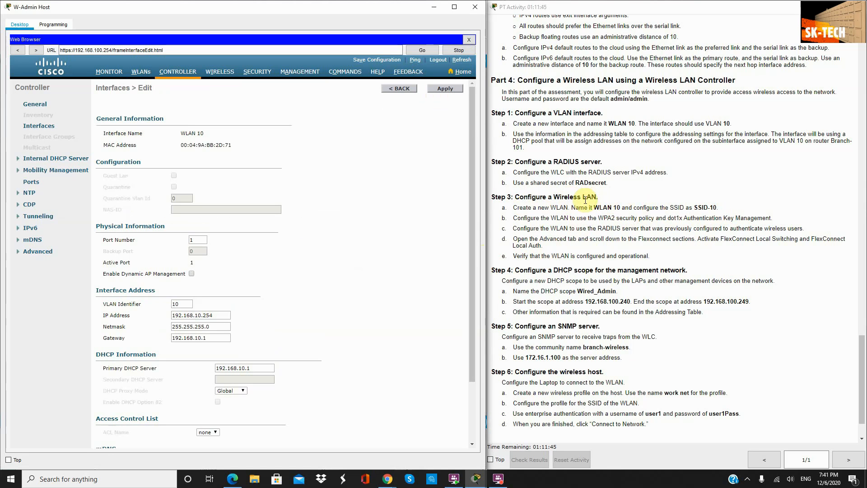
Step: Create WLAN ID 10 with profile name 'WLAN 10' and SSID 'SSID-10'
{"action": "left_click", "coordinate": [143, 72]}
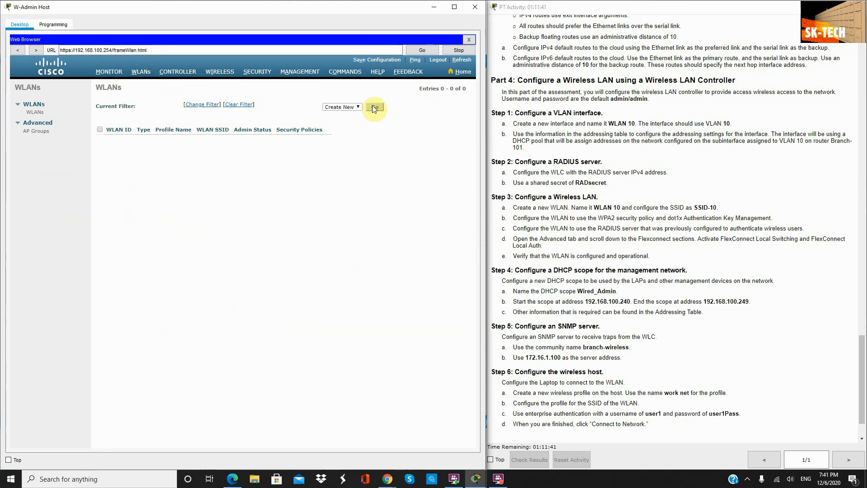
{"action": "left_click", "coordinate": [373, 107]}
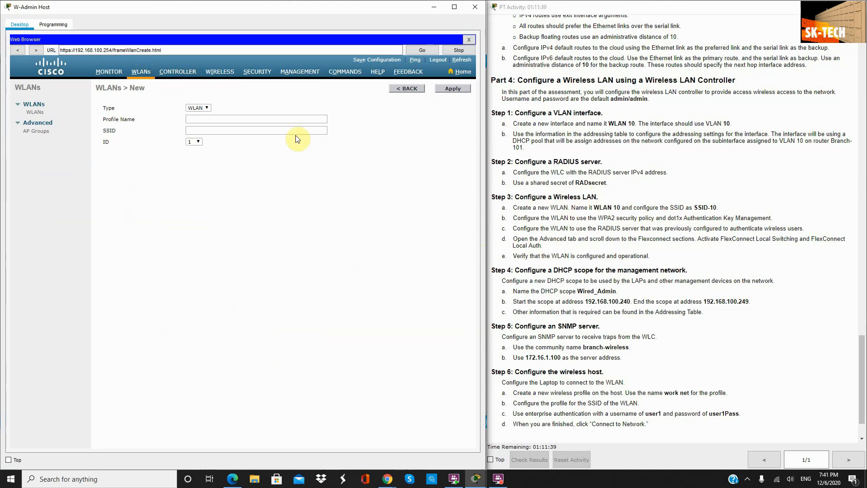
{"action": "left_click", "coordinate": [246, 120]}
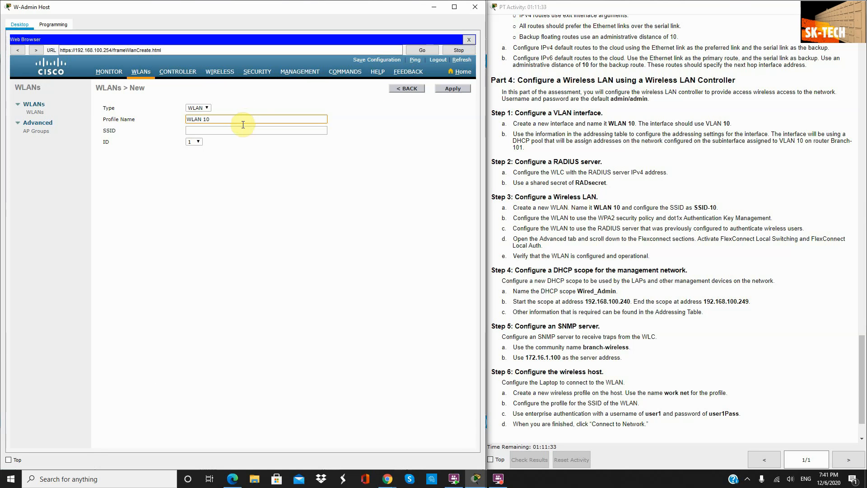
{"action": "left_click", "coordinate": [243, 134]}
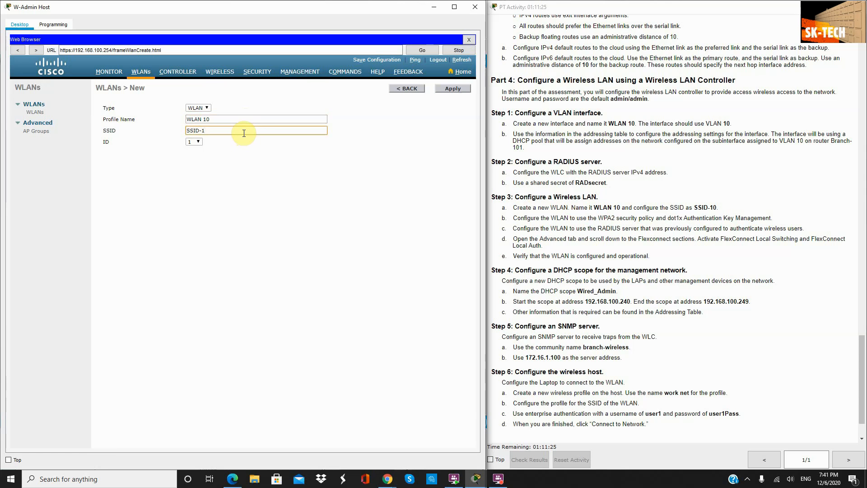
{"action": "left_click", "coordinate": [193, 142]}
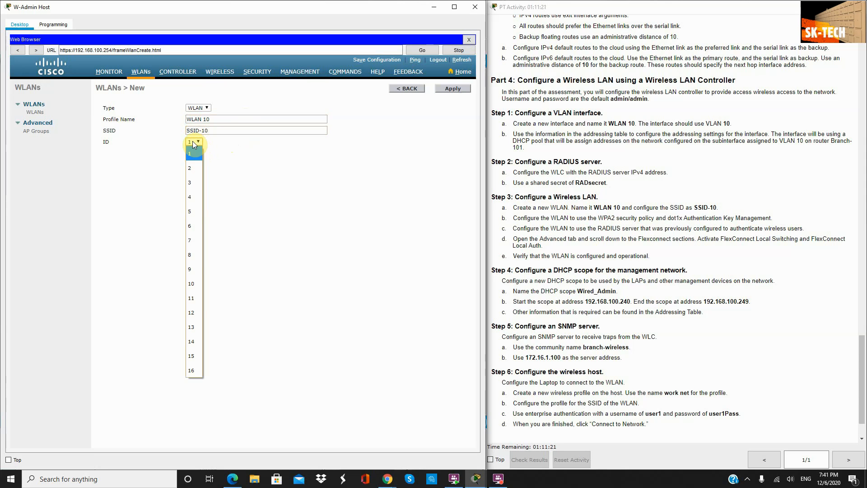
{"action": "left_click", "coordinate": [194, 284]}
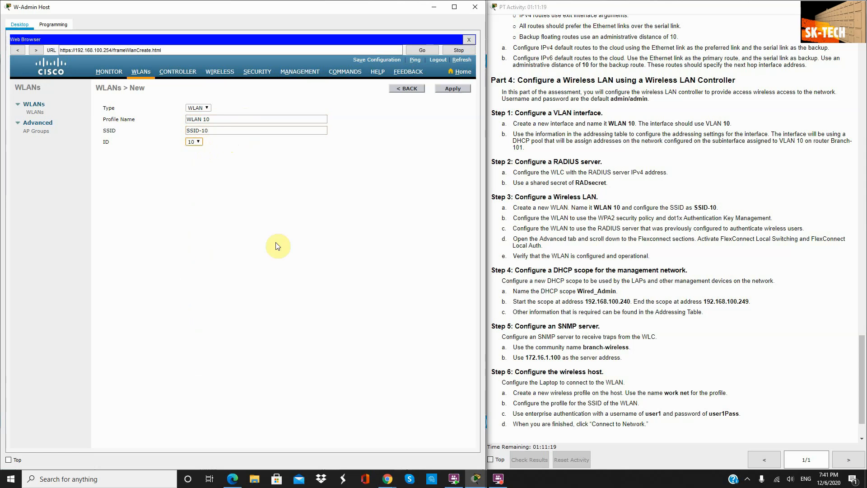
{"action": "left_click", "coordinate": [460, 88]}
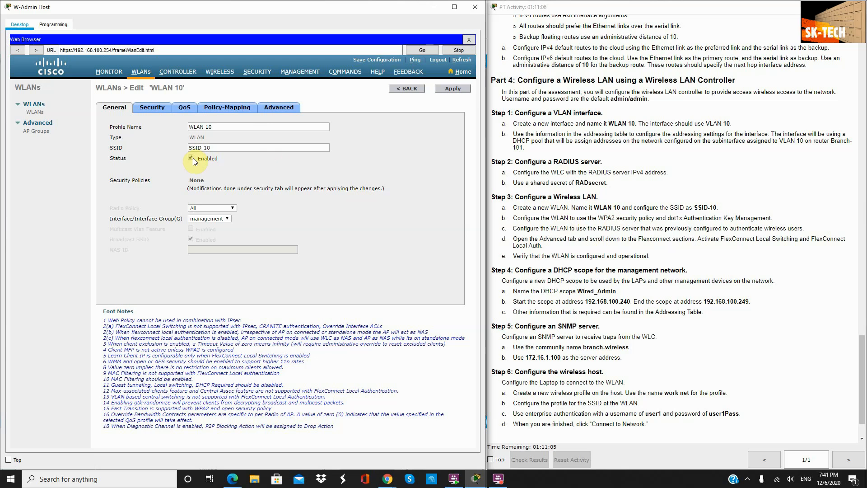
Step: Map the WLAN 10 wireless network to the WLAN 10 interface on the General tab
{"action": "left_click", "coordinate": [202, 217]}
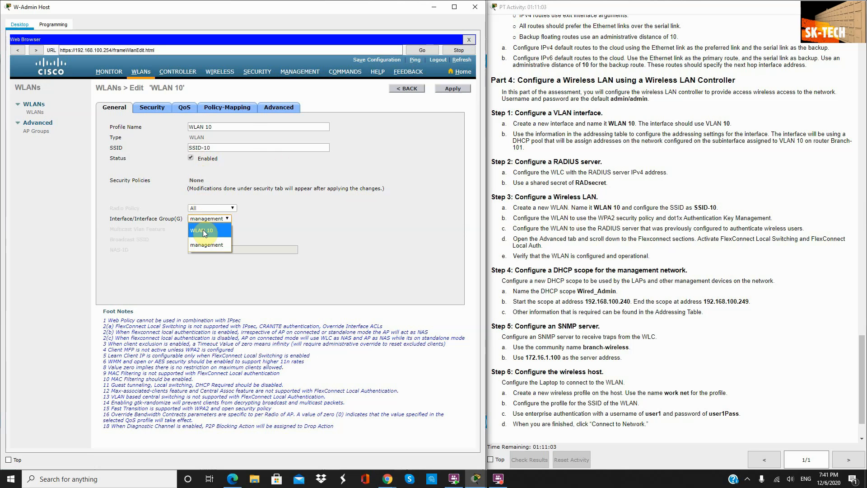
{"action": "left_click", "coordinate": [202, 229]}
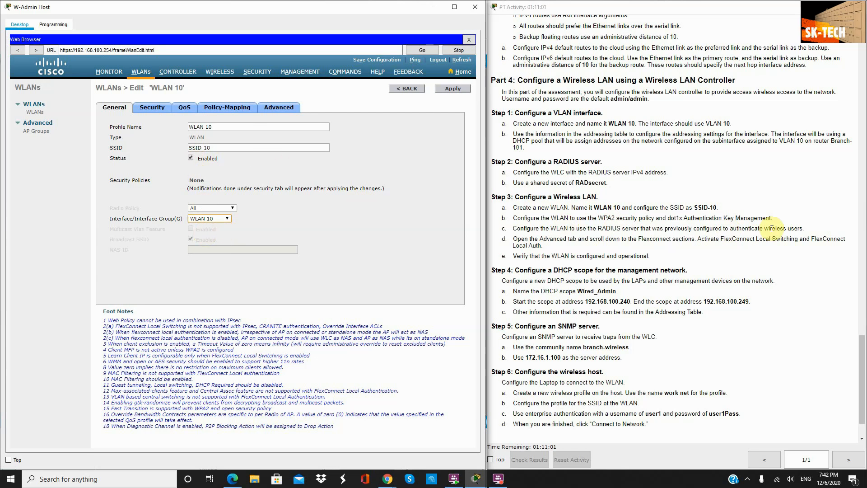
{"action": "left_click_drag", "start_coordinate": [773, 218], "coordinate": [510, 219]}
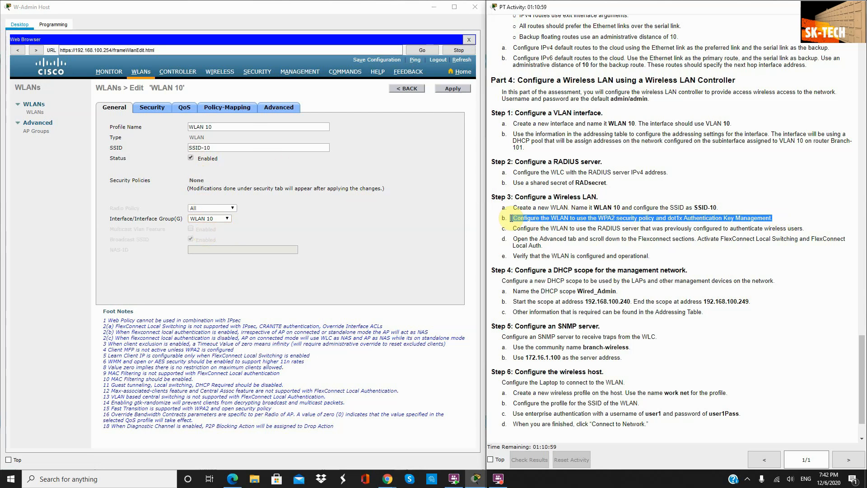
Step: Set WLAN 10 Layer 2 security to WPA+WPA2 with WPA2 AES policy and 802.1X
{"action": "left_click", "coordinate": [154, 108]}
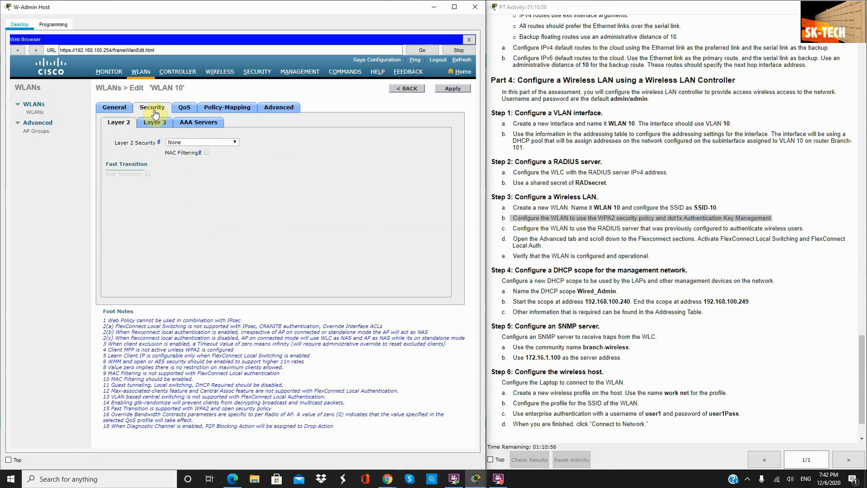
{"action": "left_click", "coordinate": [193, 141]}
{"action": "left_click", "coordinate": [194, 167]}
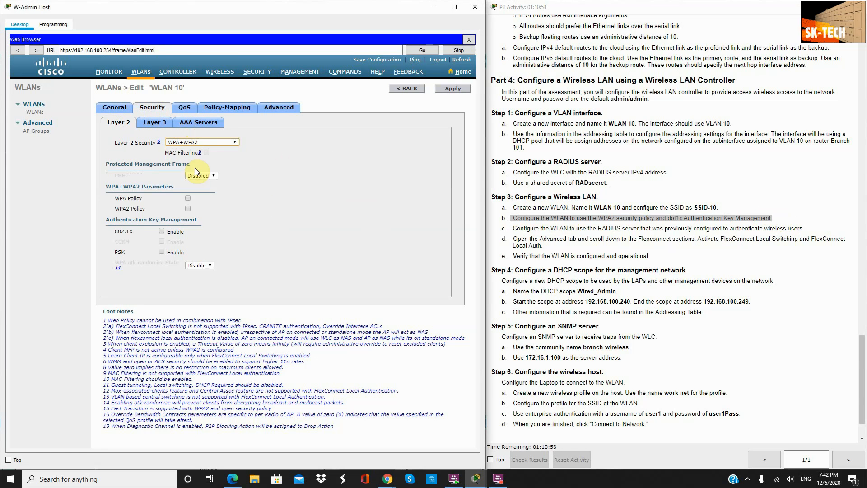
{"action": "left_click", "coordinate": [188, 209]}
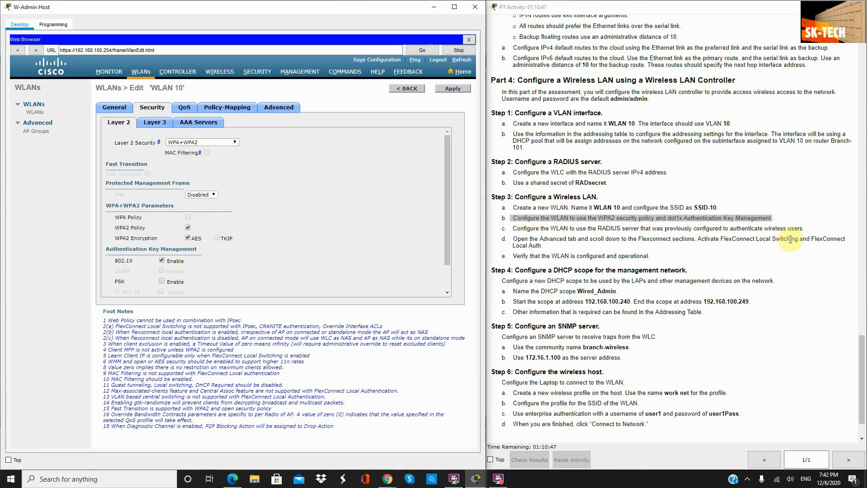
{"action": "left_click_drag", "start_coordinate": [805, 228], "coordinate": [494, 217]}
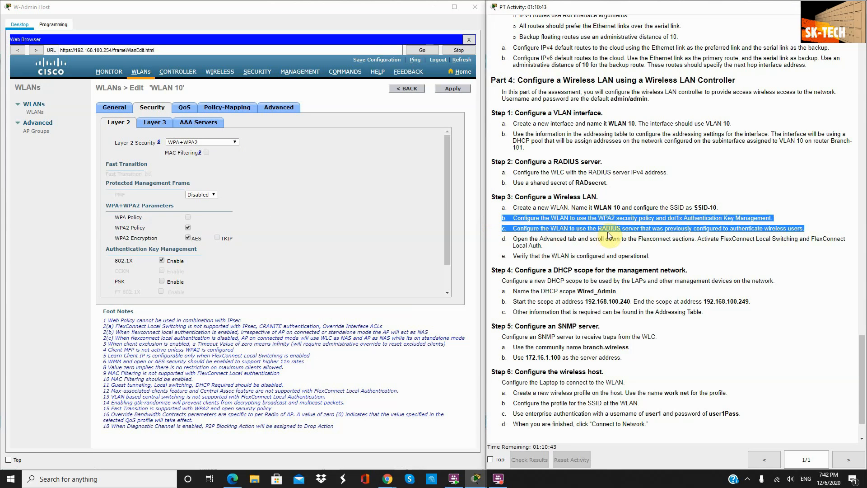
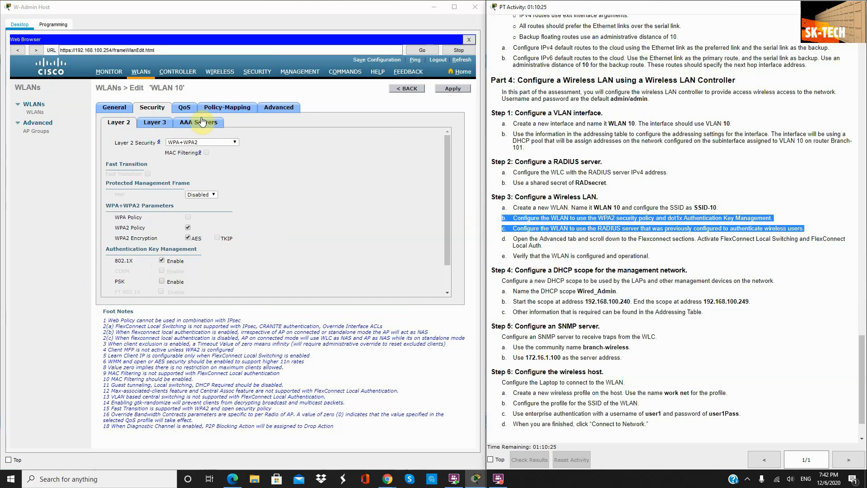
Step: Switch to WLAN 10's Security > AAA Servers settings
{"action": "left_click", "coordinate": [202, 121]}
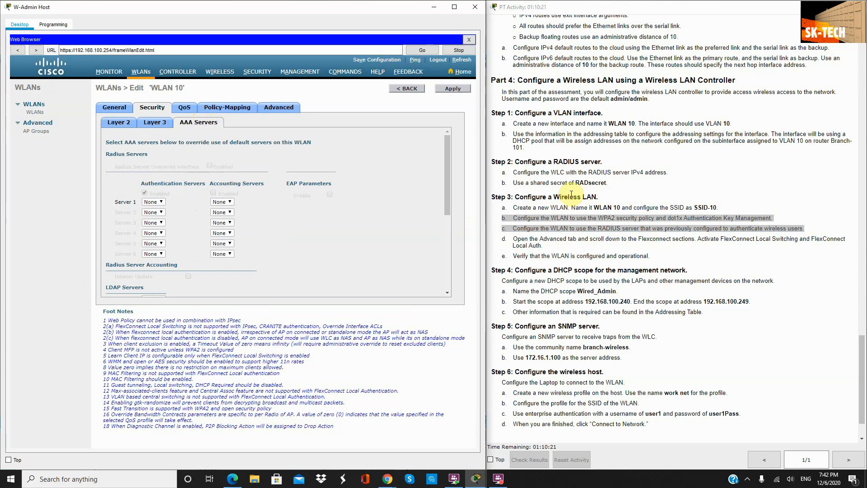
{"action": "left_click_drag", "start_coordinate": [609, 183], "coordinate": [496, 161]}
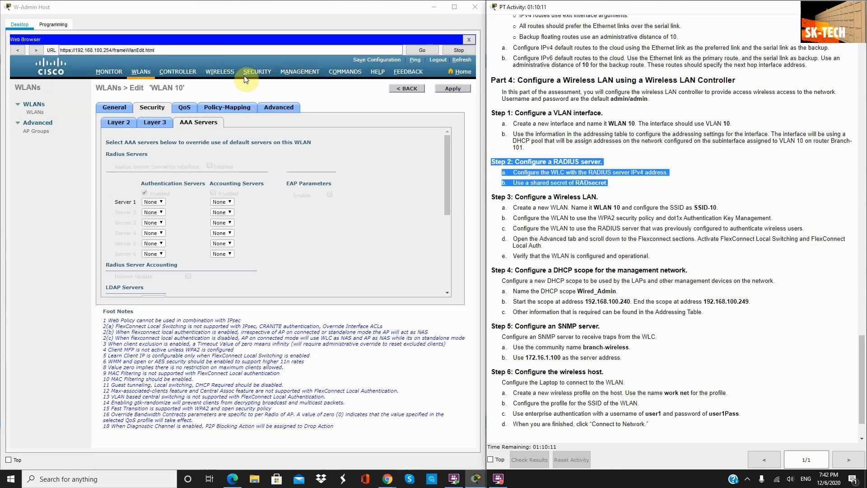
Step: Go to Security > RADIUS > Authentication and start a new server entry
{"action": "left_click", "coordinate": [262, 73]}
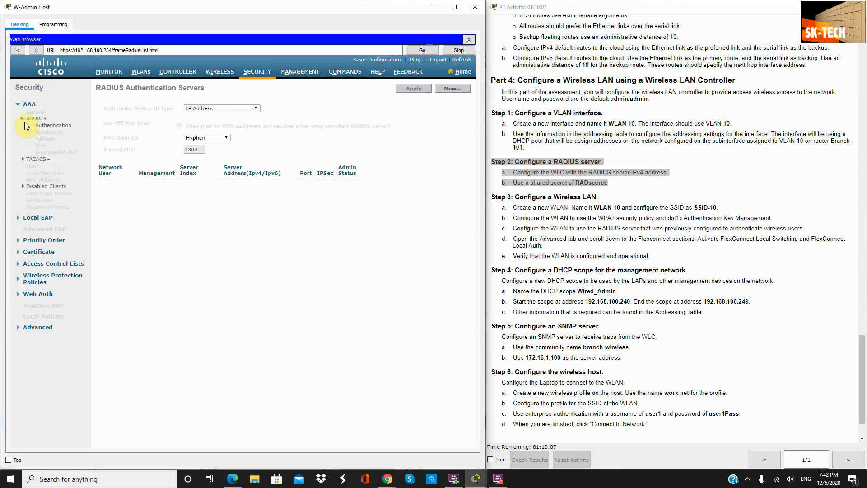
{"action": "left_click", "coordinate": [23, 119]}
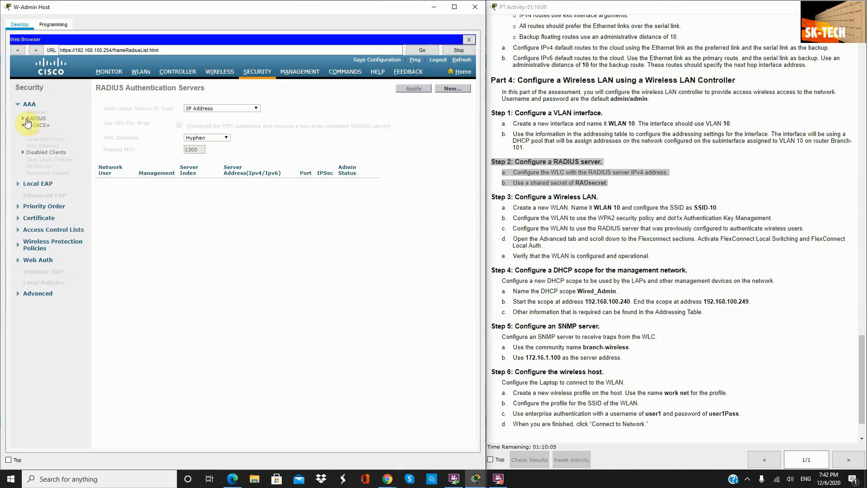
{"action": "left_click", "coordinate": [26, 119]}
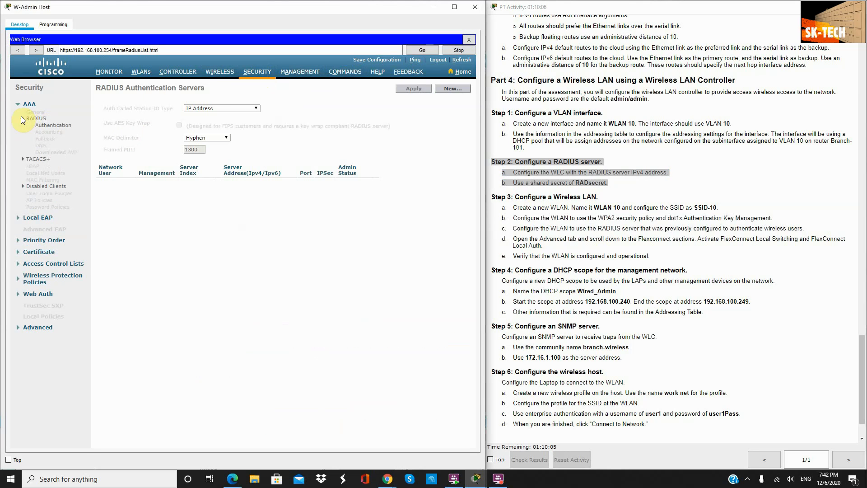
{"action": "left_click", "coordinate": [449, 89]}
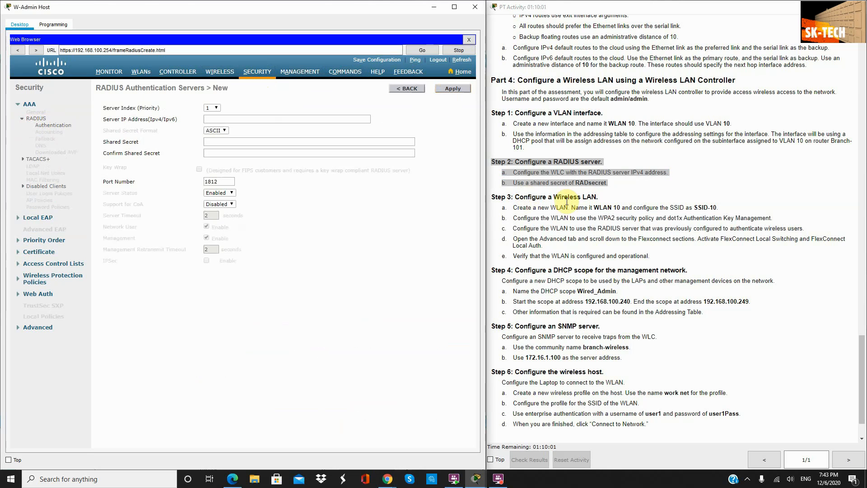
Step: Enter 172.16.1.100 as the RADIUS authentication server's IP address
{"action": "left_click", "coordinate": [228, 120]}
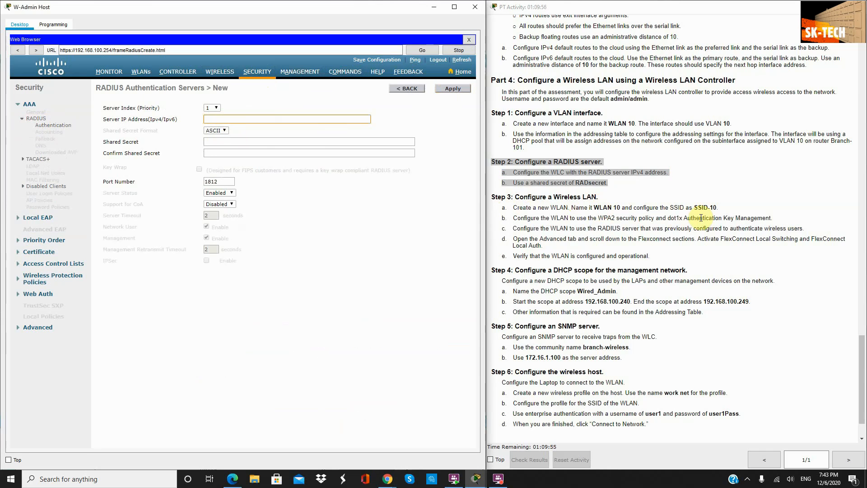
{"action": "scroll", "coordinate": [700, 217], "scroll_direction": "up", "scroll_amount": 20}
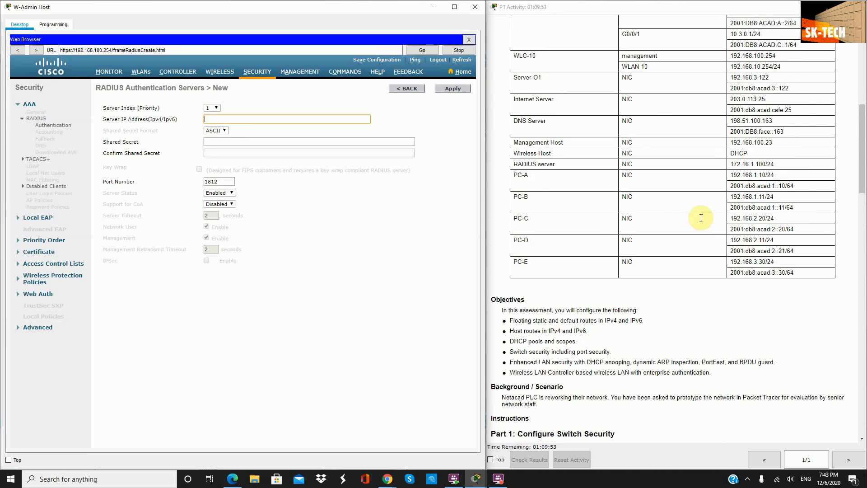
{"action": "scroll", "coordinate": [700, 218], "scroll_direction": "up", "scroll_amount": 5}
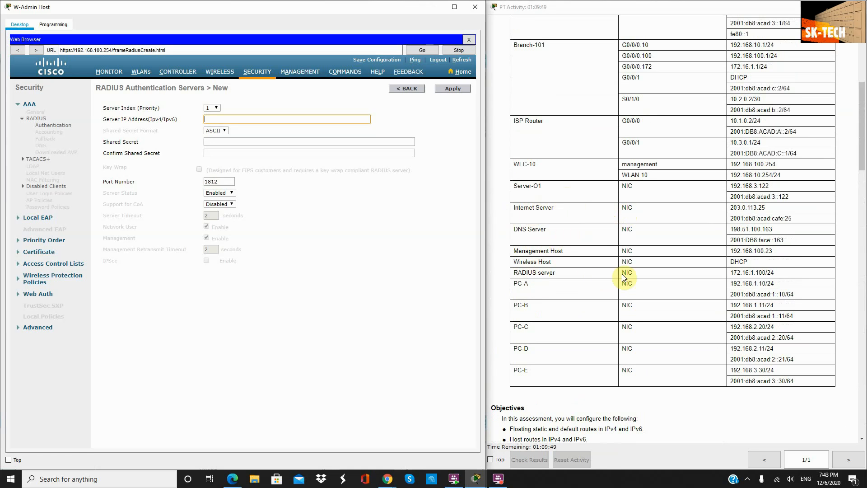
{"action": "left_click_drag", "start_coordinate": [776, 272], "coordinate": [729, 273]}
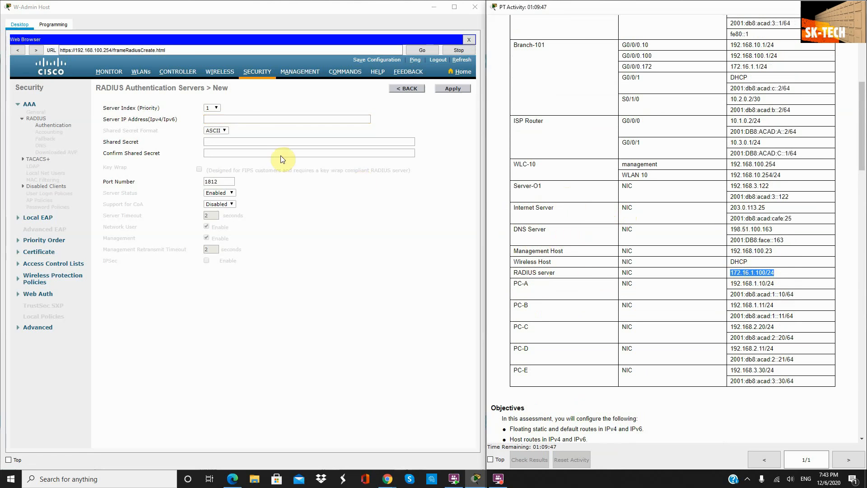
{"action": "left_click", "coordinate": [248, 120]}
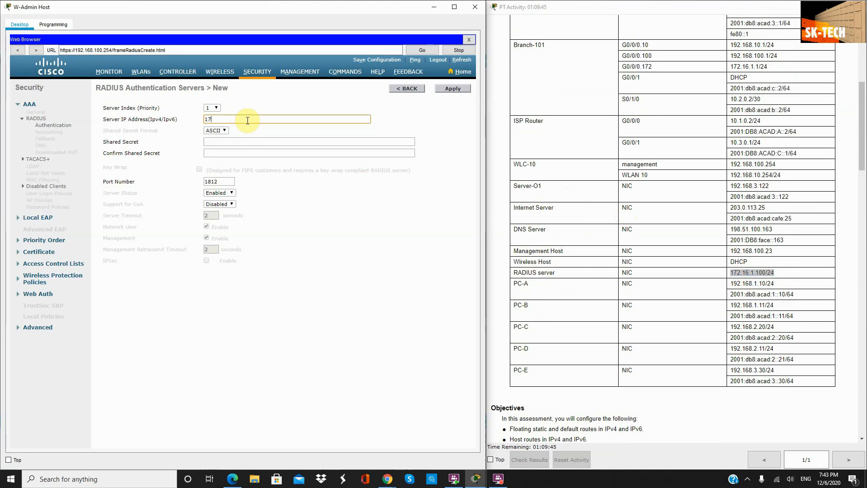
{"action": "type", "text": "172.16.1.100"}
{"action": "scroll", "coordinate": [551, 170], "scroll_direction": "down", "scroll_amount": 15}
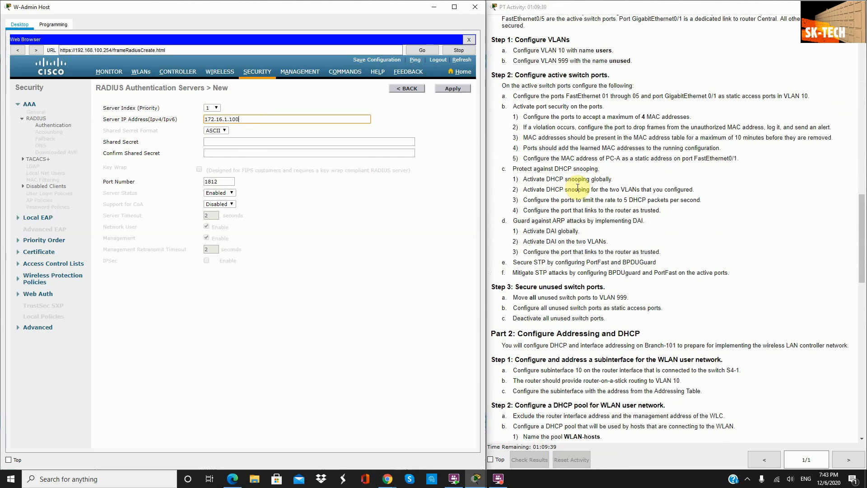
{"action": "scroll", "coordinate": [595, 161], "scroll_direction": "down", "scroll_amount": 16}
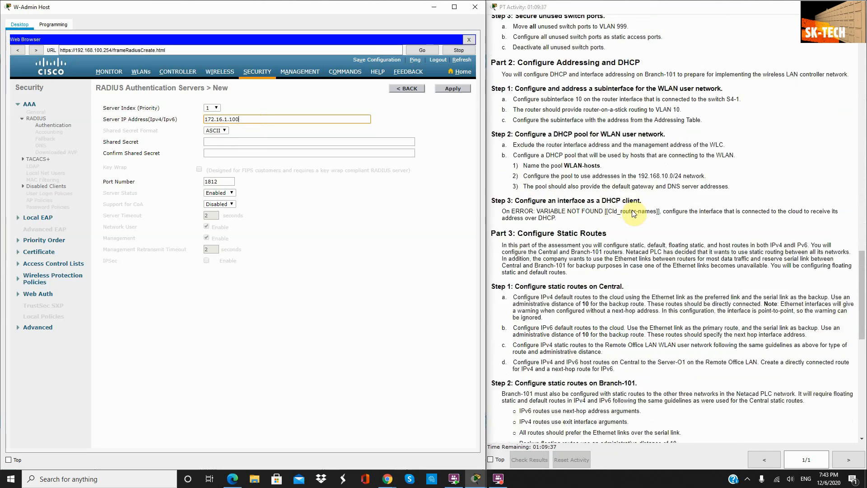
{"action": "scroll", "coordinate": [591, 167], "scroll_direction": "down", "scroll_amount": 3}
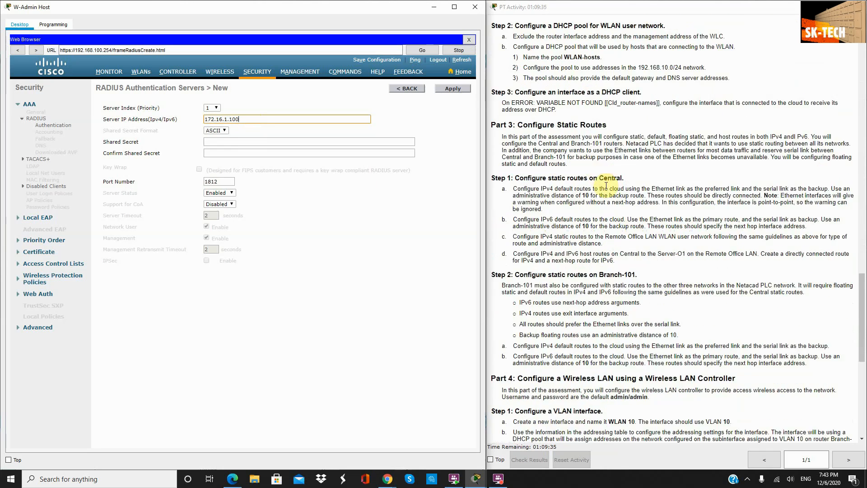
{"action": "scroll", "coordinate": [614, 195], "scroll_direction": "down", "scroll_amount": 18}
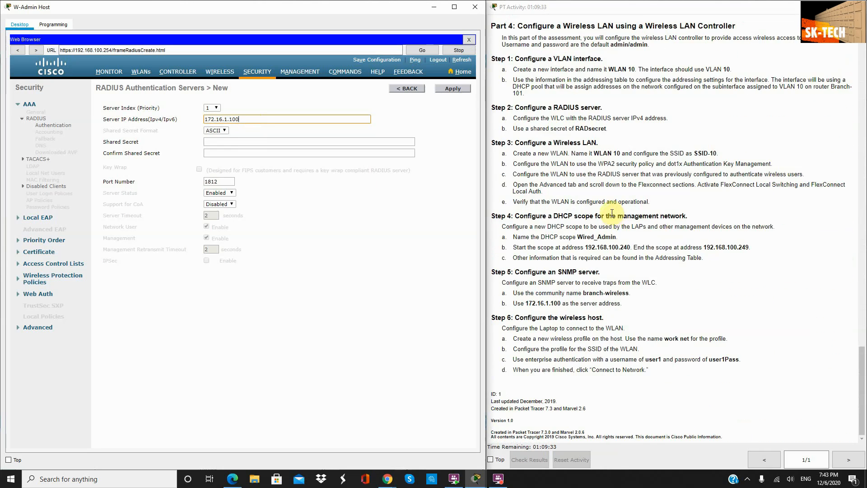
{"action": "scroll", "coordinate": [627, 244], "scroll_direction": "up", "scroll_amount": 3}
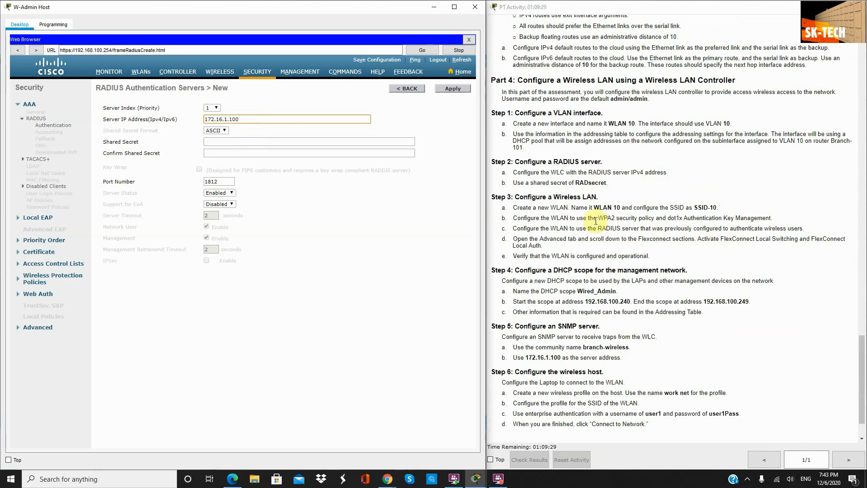
Step: Enter and confirm the required shared secret, then apply the new RADIUS server
{"action": "left_click_drag", "start_coordinate": [608, 183], "coordinate": [577, 182]}
{"action": "left_click", "coordinate": [215, 143]}
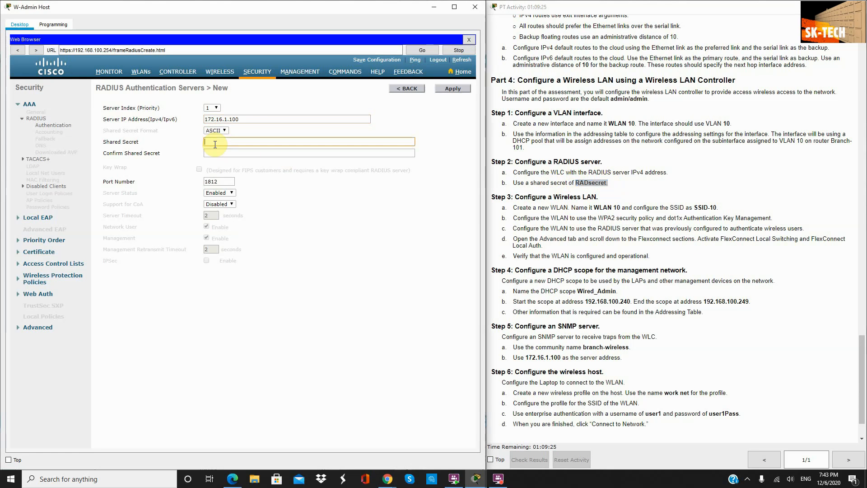
{"action": "type", "text": "RADsecret"}
{"action": "key", "text": "Tab"}
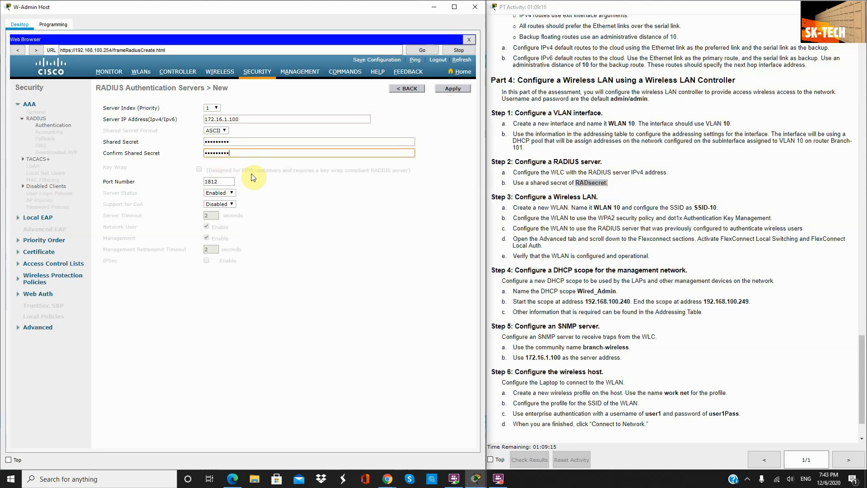
{"action": "left_click", "coordinate": [460, 87]}
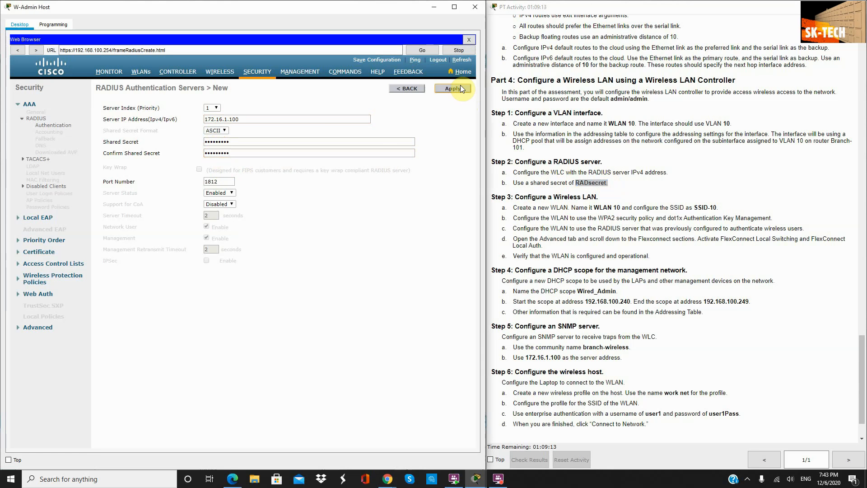
Step: Open WLAN 10 from the WLANs list and set its status to Enabled
{"action": "left_click", "coordinate": [139, 74]}
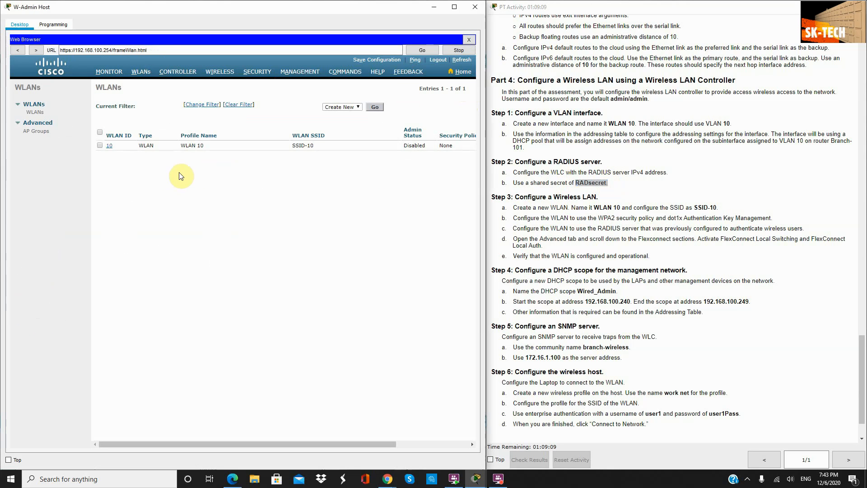
{"action": "left_click", "coordinate": [109, 147]}
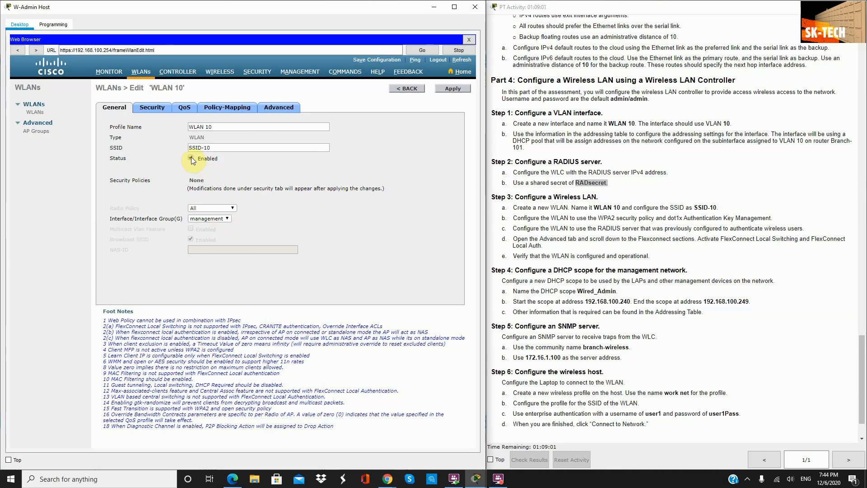
{"action": "left_click", "coordinate": [191, 158]}
Step: Set WLAN 10's Layer 2 security to WPA+WPA2 with the WPA2 policy ticked
{"action": "left_click", "coordinate": [156, 110]}
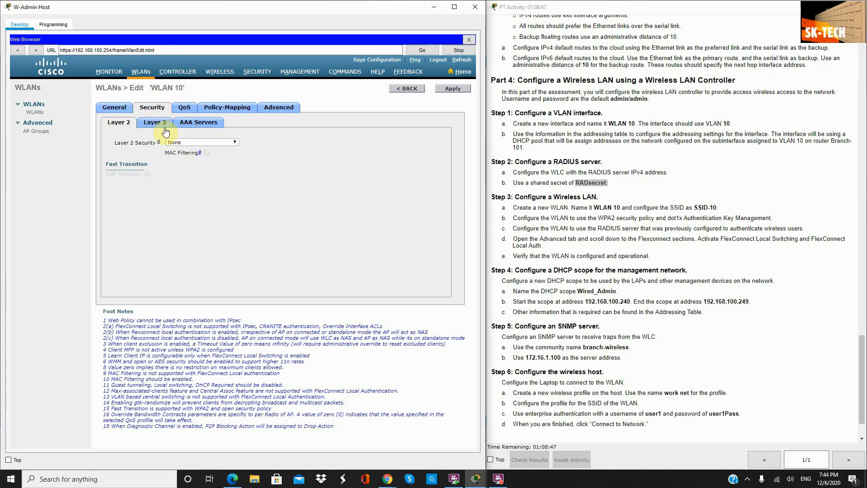
{"action": "left_click", "coordinate": [183, 141]}
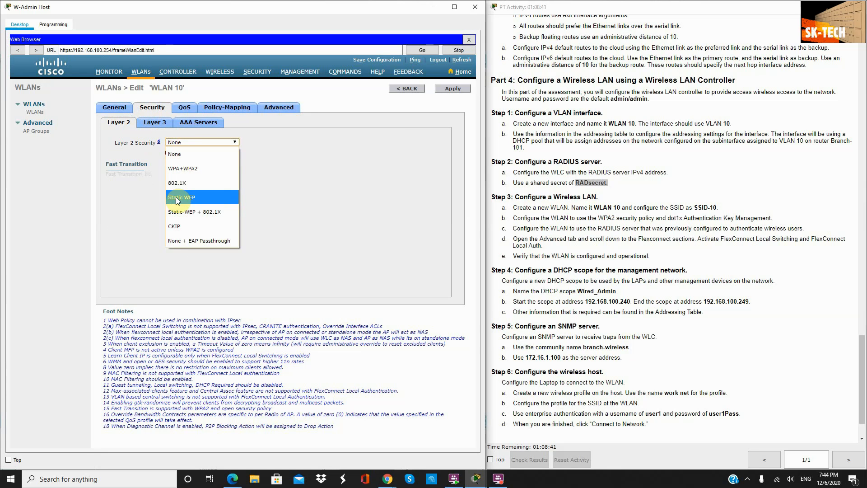
{"action": "left_click", "coordinate": [183, 169]}
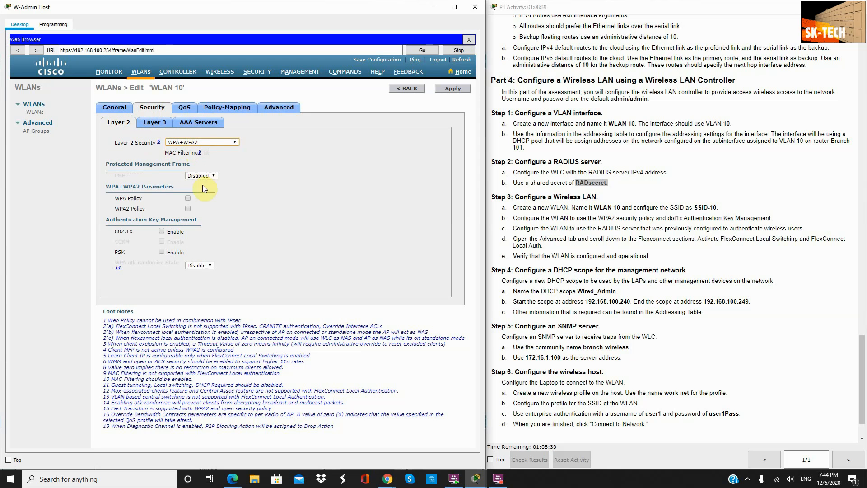
{"action": "left_click", "coordinate": [188, 208]}
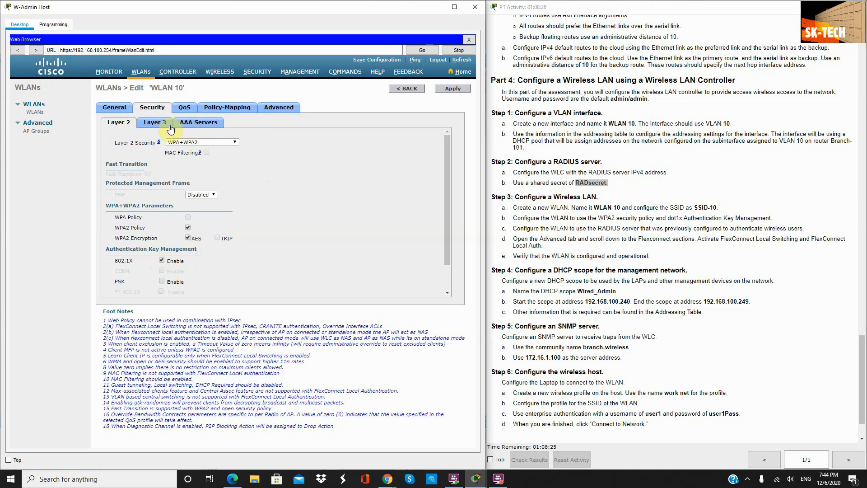
{"action": "left_click", "coordinate": [189, 126]}
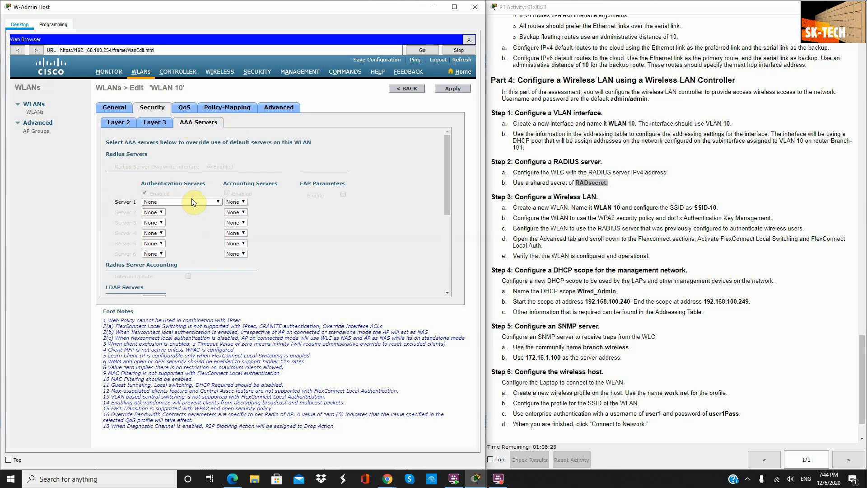
Step: On WLAN 10's Advanced tab, enable FlexConnect Local Switching and Local Auth and apply
{"action": "left_click", "coordinate": [191, 201]}
{"action": "left_click", "coordinate": [190, 228]}
{"action": "left_click", "coordinate": [278, 107]}
{"action": "scroll", "coordinate": [386, 202], "scroll_direction": "down", "scroll_amount": 5}
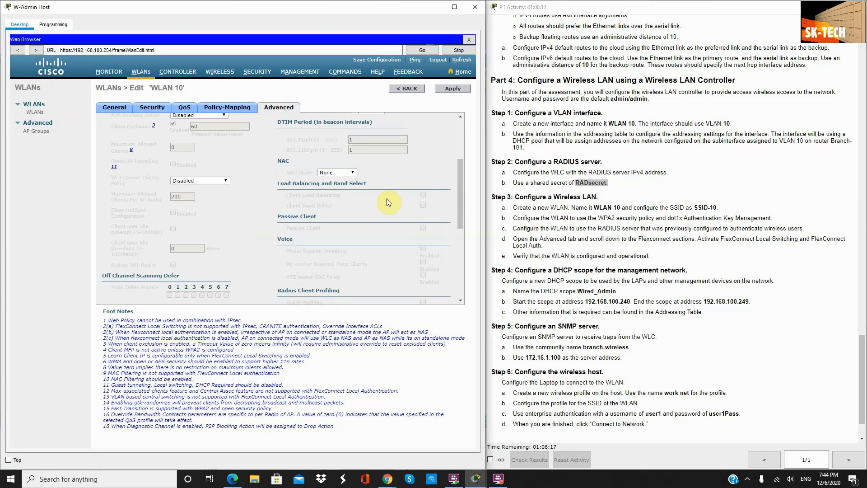
{"action": "scroll", "coordinate": [702, 289], "scroll_direction": "down", "scroll_amount": 1}
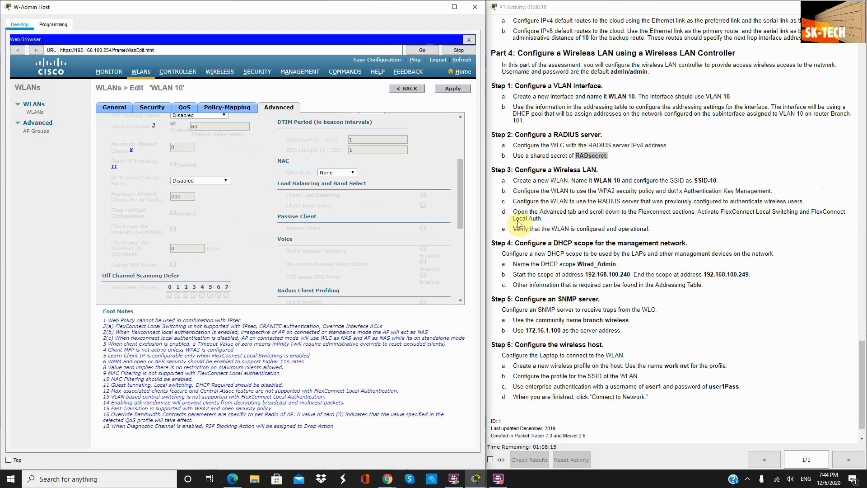
{"action": "left_click_drag", "start_coordinate": [542, 219], "coordinate": [511, 211]}
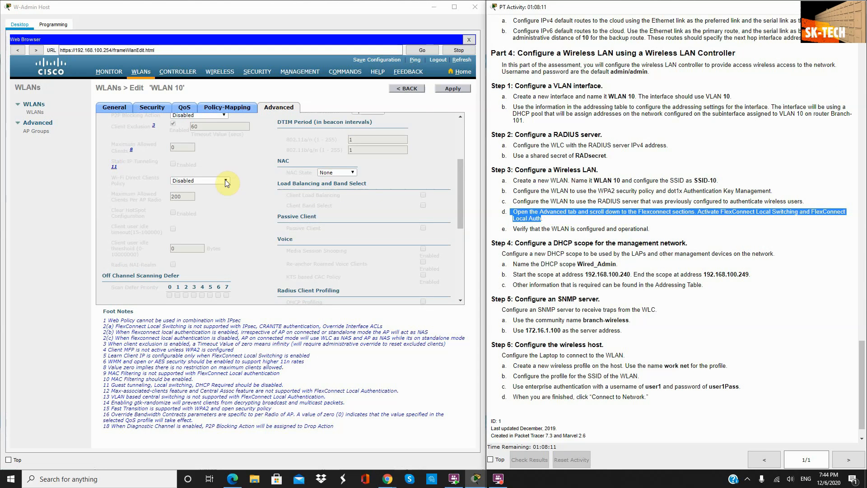
{"action": "scroll", "coordinate": [225, 180], "scroll_direction": "down", "scroll_amount": 5}
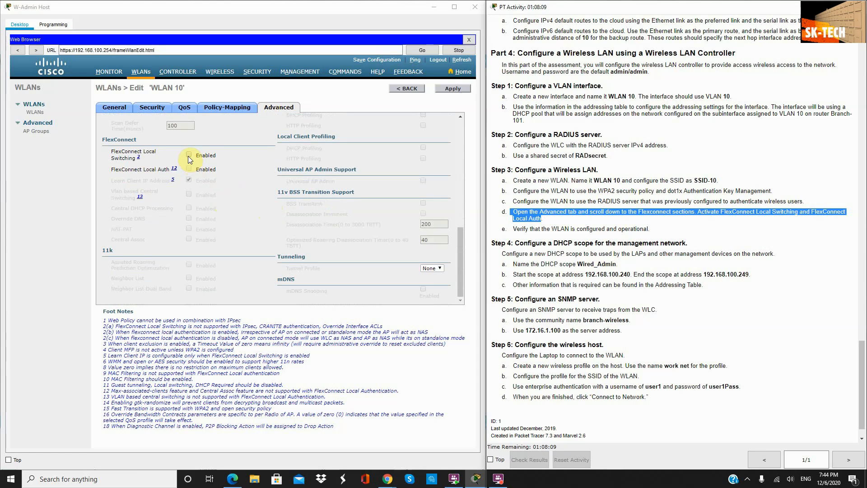
{"action": "left_click", "coordinate": [190, 155]}
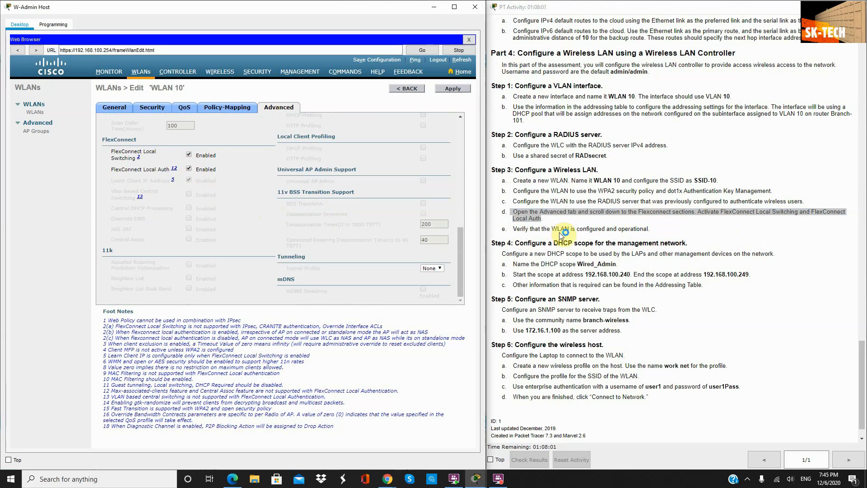
{"action": "left_click", "coordinate": [454, 91]}
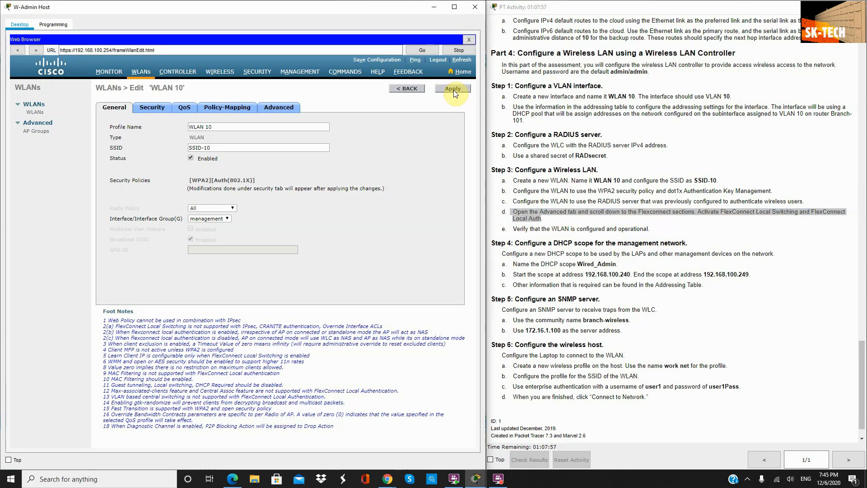
Step: Return to the WLANs list and check WLAN 10 (SSID-10) is enabled with WPA2 802.1X
{"action": "left_click", "coordinate": [37, 113]}
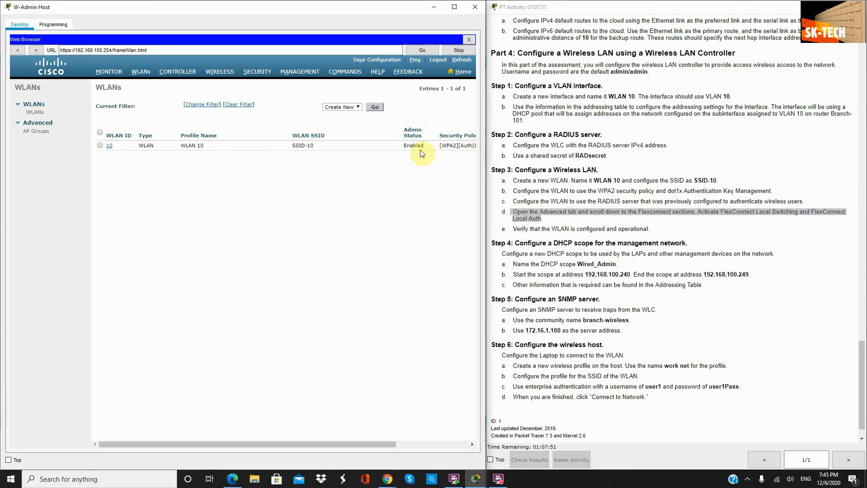
{"action": "left_click_drag", "start_coordinate": [305, 448], "coordinate": [381, 446]}
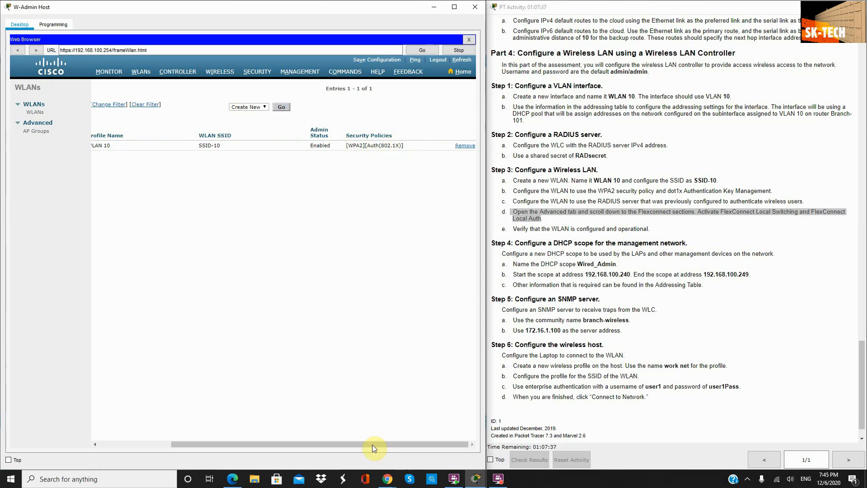
{"action": "left_click_drag", "start_coordinate": [372, 444], "coordinate": [231, 437]}
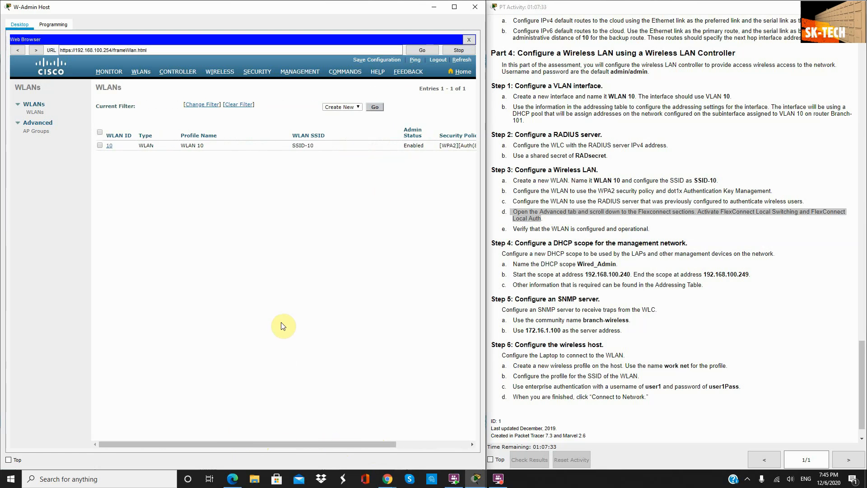
{"action": "scroll", "coordinate": [600, 273], "scroll_direction": "down", "scroll_amount": 1}
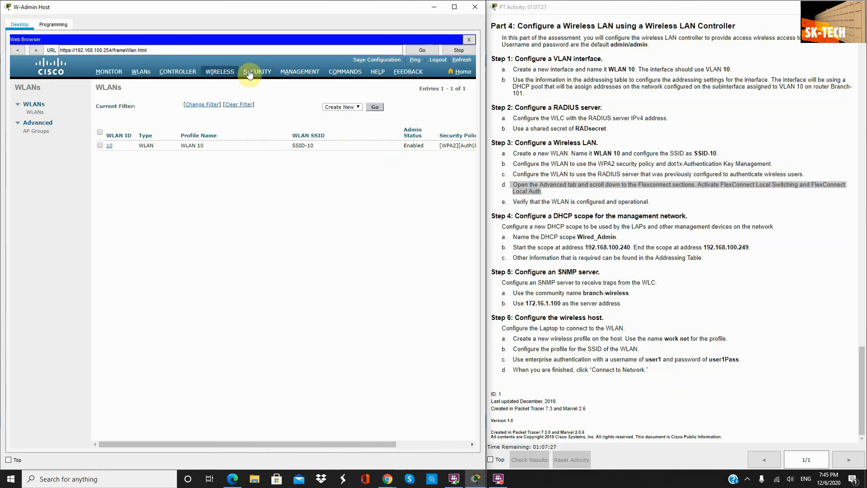
Step: Create a new DHCP scope named Wired_Admin under Internal DHCP Server
{"action": "left_click", "coordinate": [294, 74]}
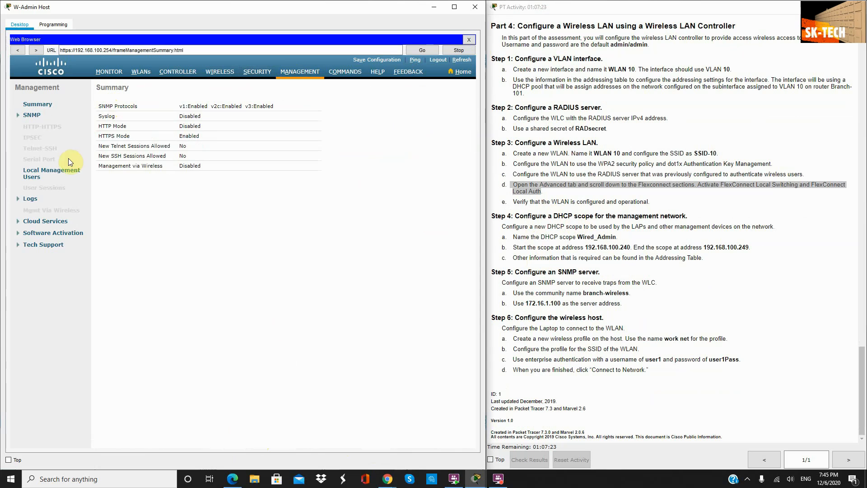
{"action": "left_click", "coordinate": [178, 73]}
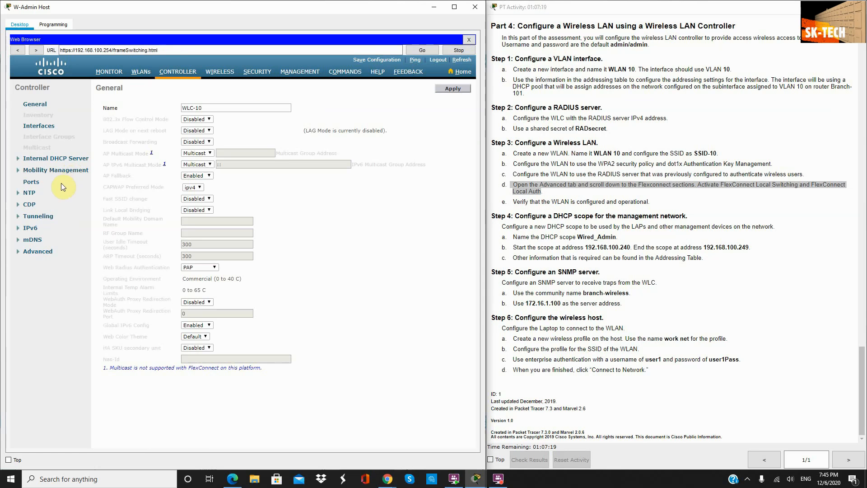
{"action": "left_click", "coordinate": [21, 159]}
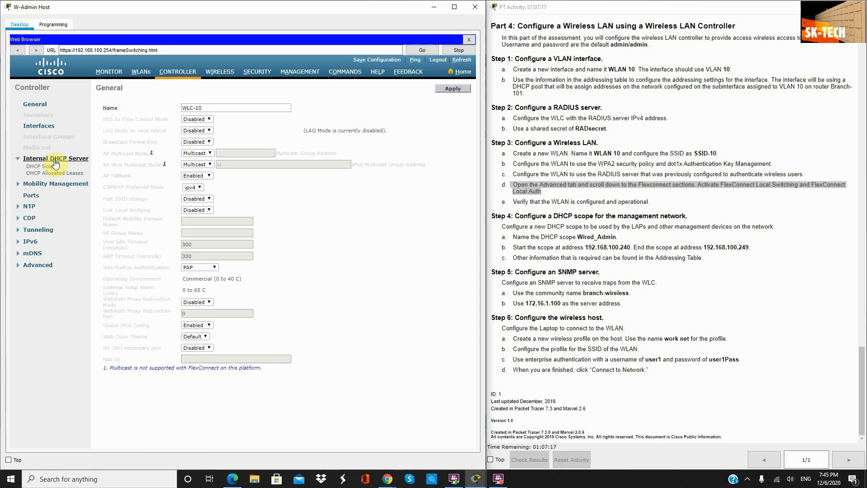
{"action": "left_click", "coordinate": [50, 168]}
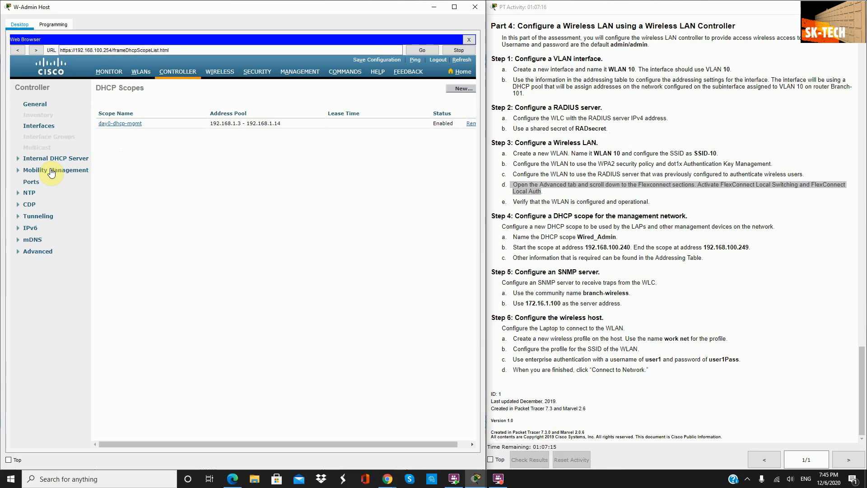
{"action": "left_click", "coordinate": [462, 88]}
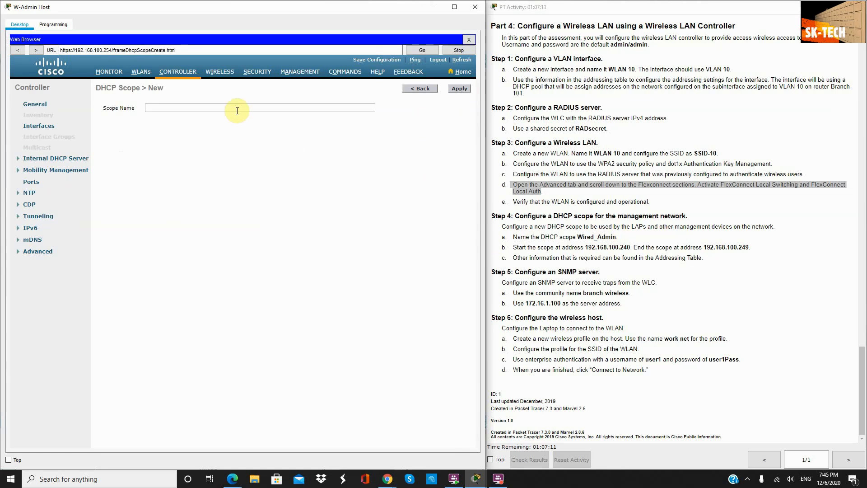
{"action": "left_click", "coordinate": [237, 108]}
{"action": "type", "text": "Wired_A"}
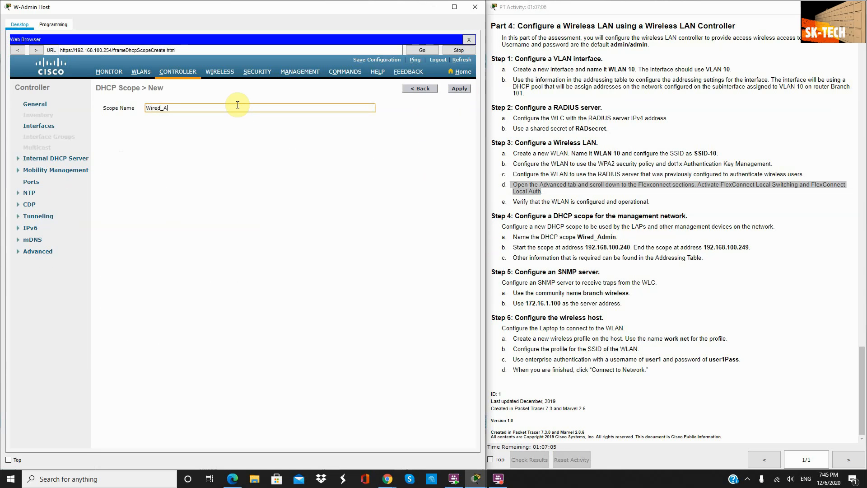
{"action": "type", "text": "dmin"}
{"action": "left_click", "coordinate": [456, 91]}
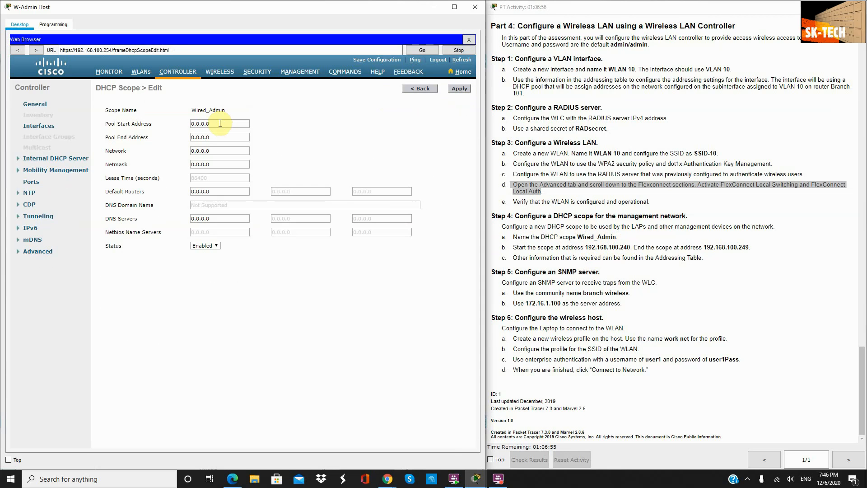
Step: Set the pool to 192.168.100.240–192.168.100.249 and the network to 192.168.100.0
{"action": "double_click", "coordinate": [220, 123]}
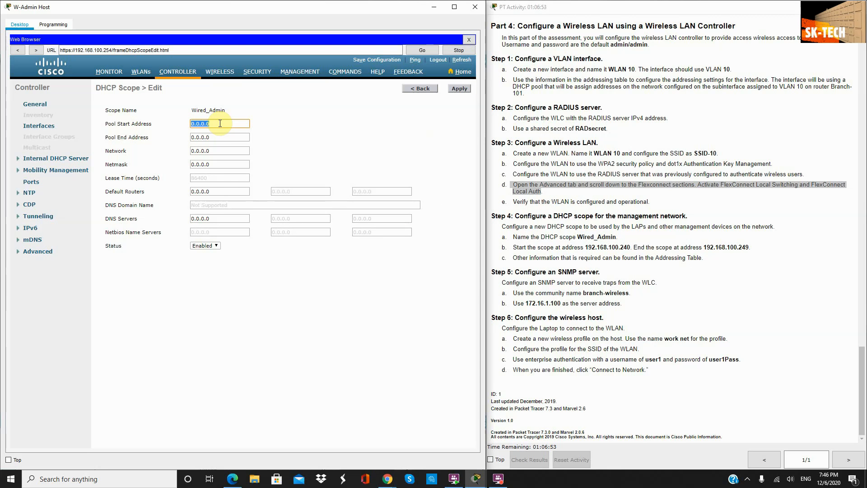
{"action": "type", "text": "192.168.100.240"}
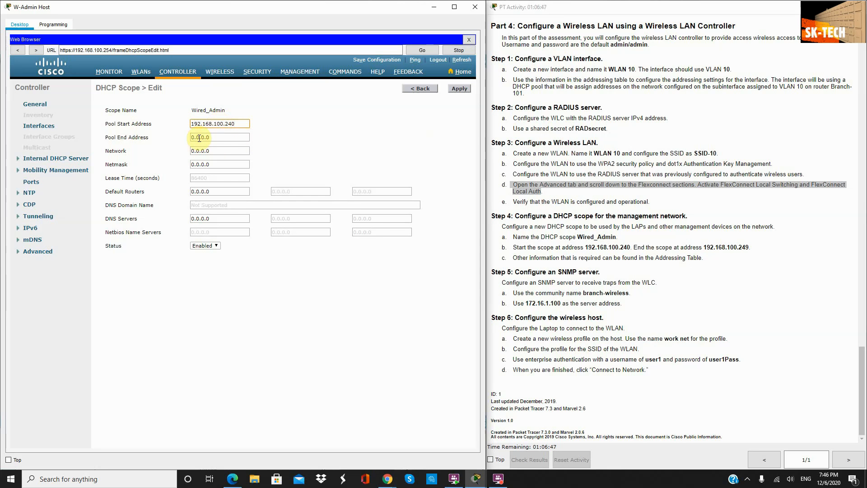
{"action": "left_click", "coordinate": [214, 142]}
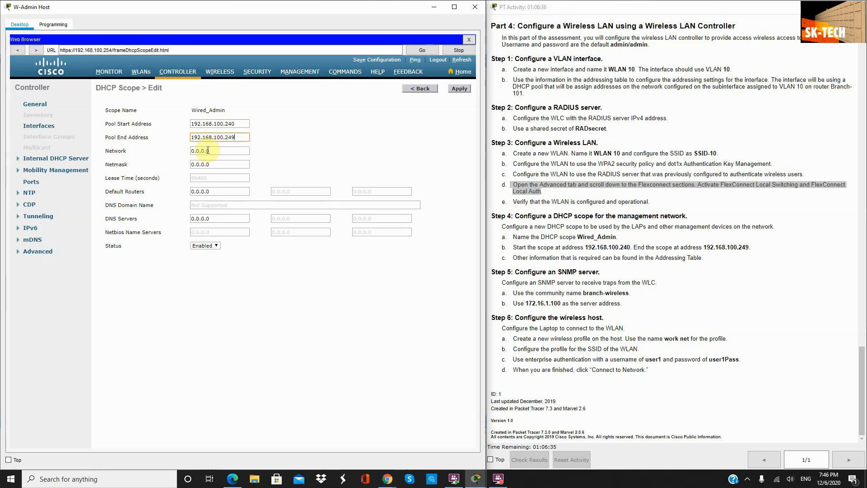
{"action": "left_click", "coordinate": [213, 150]}
{"action": "double_click", "coordinate": [212, 151]}
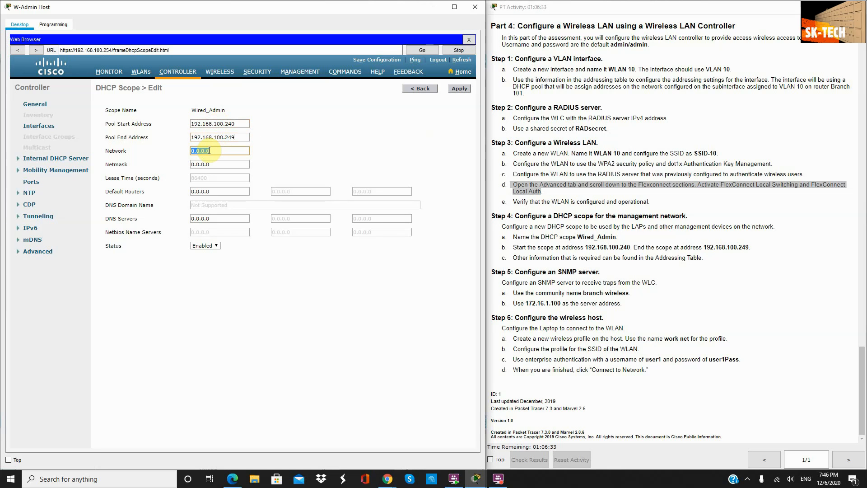
{"action": "type", "text": "192.168.1000."}
{"action": "key", "text": "BackSpace"}
{"action": "key", "text": "BackSpace"}
Step: Enter netmask 255.255.255.0 and default router 192.168.100.1, then apply the scope
{"action": "key", "text": "Tab"}
{"action": "type", "text": "255.255.25"}
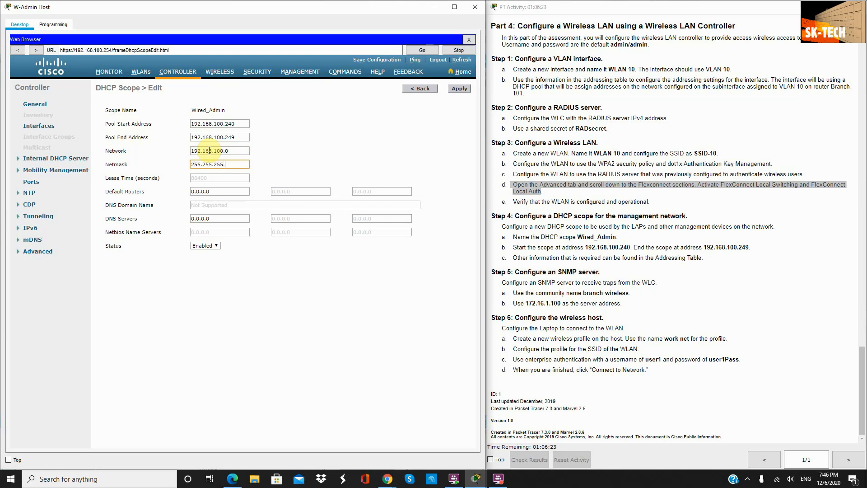
{"action": "key", "text": "Tab"}
{"action": "key", "text": "Tab"}
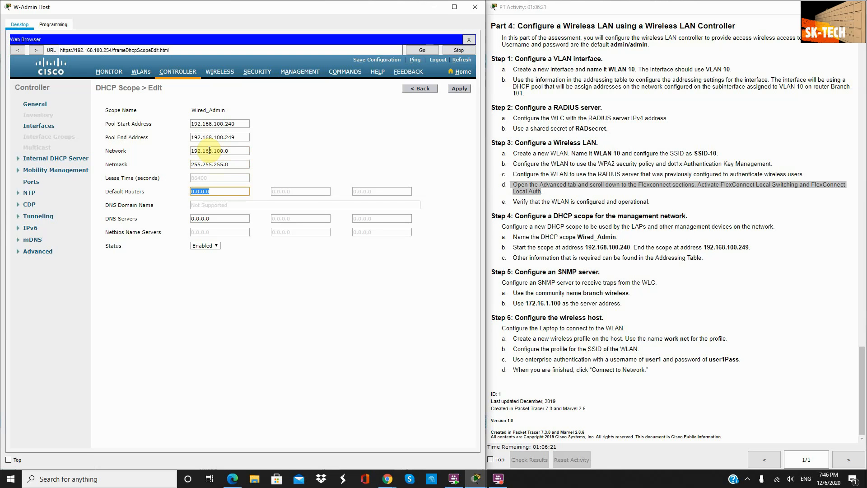
{"action": "key", "text": "Tab"}
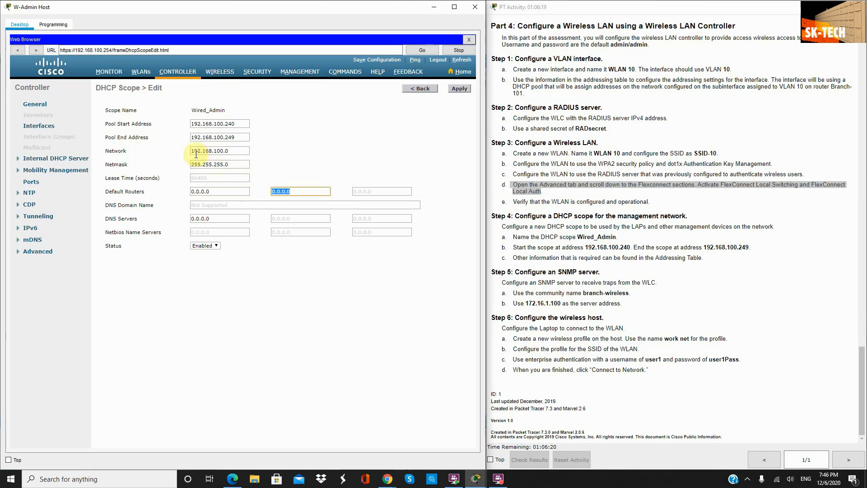
{"action": "left_click", "coordinate": [230, 193]}
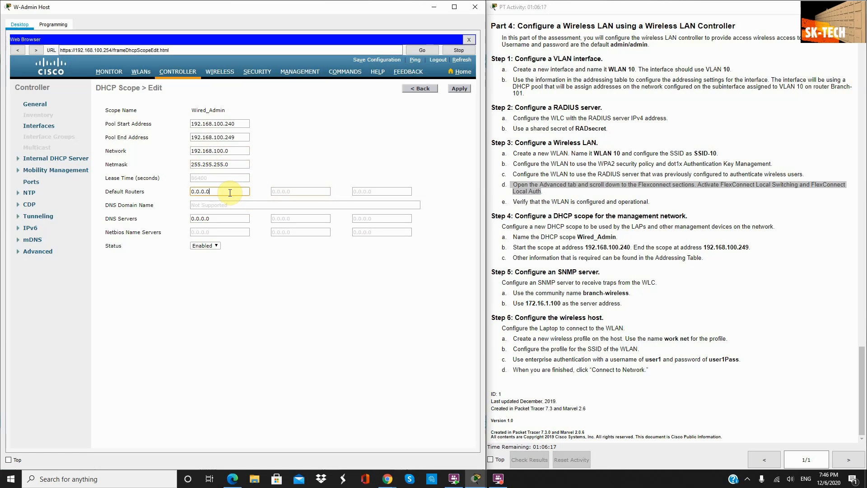
{"action": "key", "text": "BackSpace"}
{"action": "key", "text": "BackSpace"}
{"action": "key", "text": "BackSpace"}
{"action": "key", "text": "BackSpace"}
{"action": "key", "text": "BackSpace"}
{"action": "key", "text": "BackSpace"}
{"action": "type", "text": "192.168.100.1"}
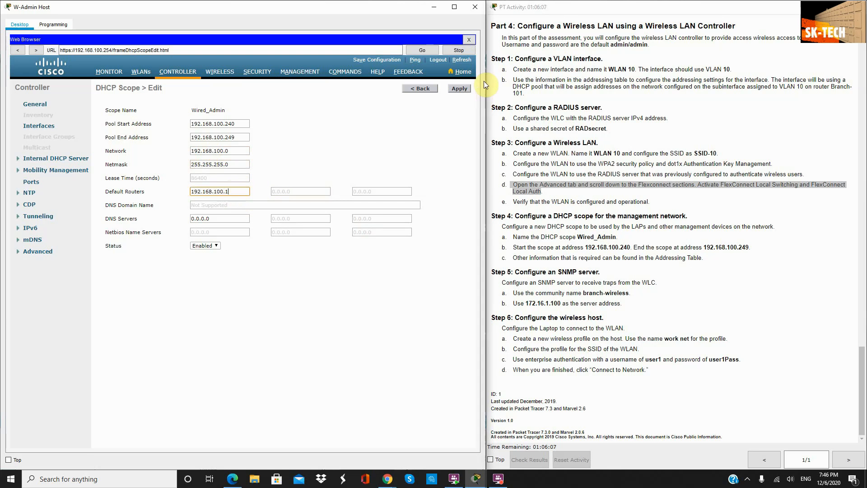
{"action": "left_click", "coordinate": [459, 89]}
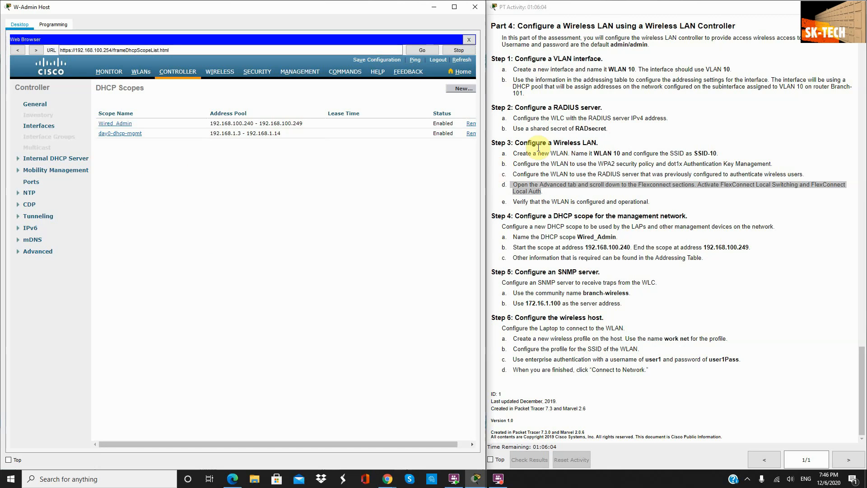
Step: Go to Management > SNMP > Trap Receivers, which shows an empty receiver list
{"action": "left_click_drag", "start_coordinate": [704, 258], "coordinate": [494, 210]}
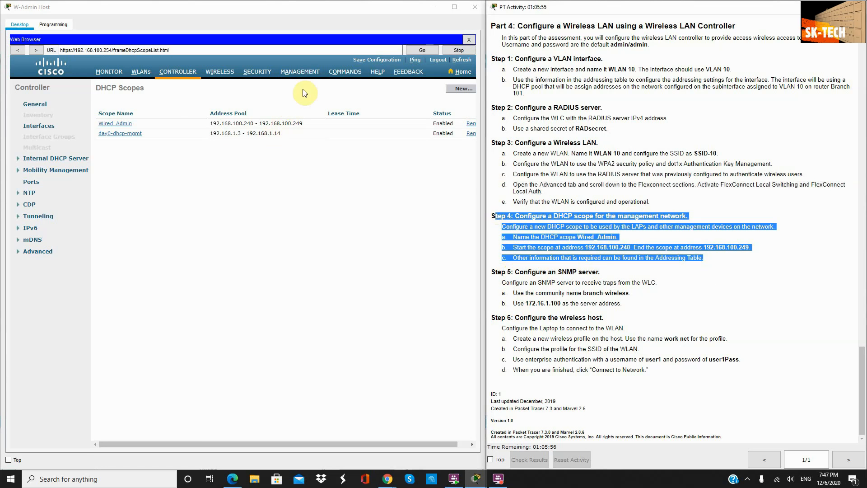
{"action": "left_click", "coordinate": [305, 74]}
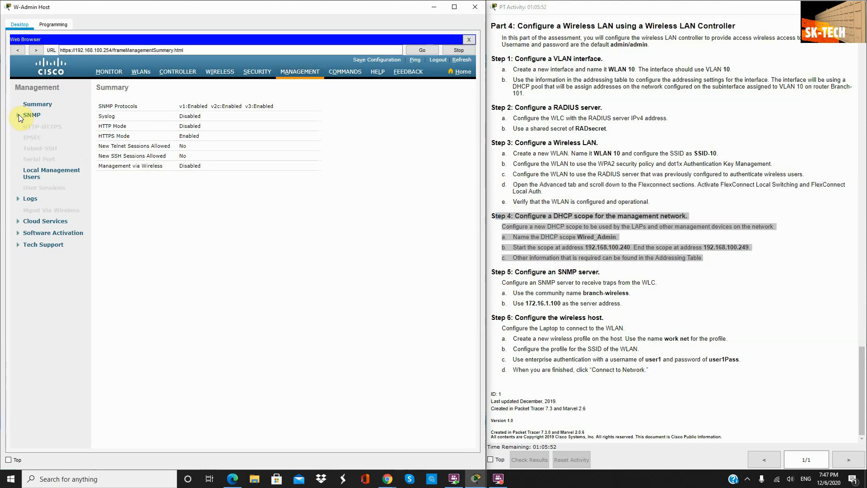
{"action": "left_click", "coordinate": [19, 115]}
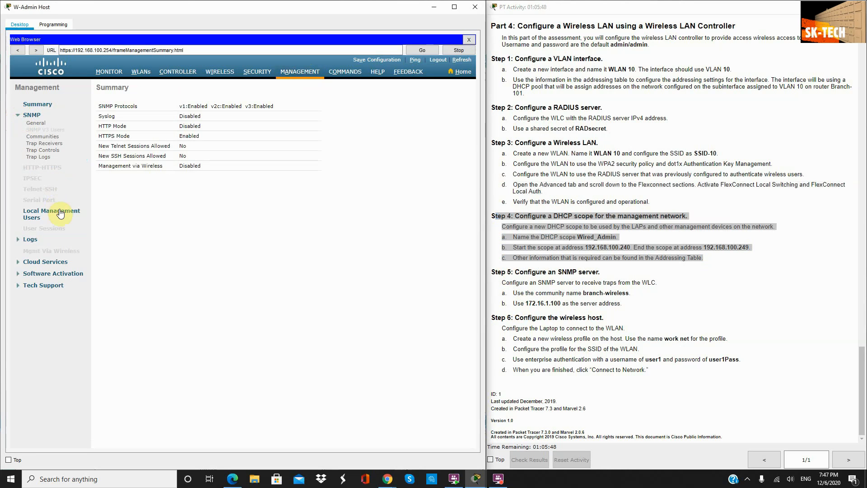
{"action": "left_click", "coordinate": [44, 144]}
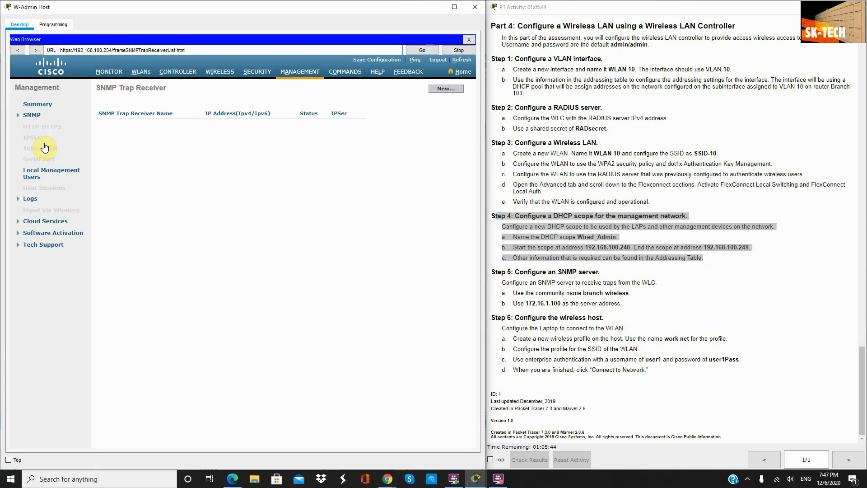
Step: Add trap receiver 'branch-wireless' at 172.16.1.100, then minimize the W-Admin Host window
{"action": "left_click", "coordinate": [440, 86]}
{"action": "left_click", "coordinate": [248, 108]}
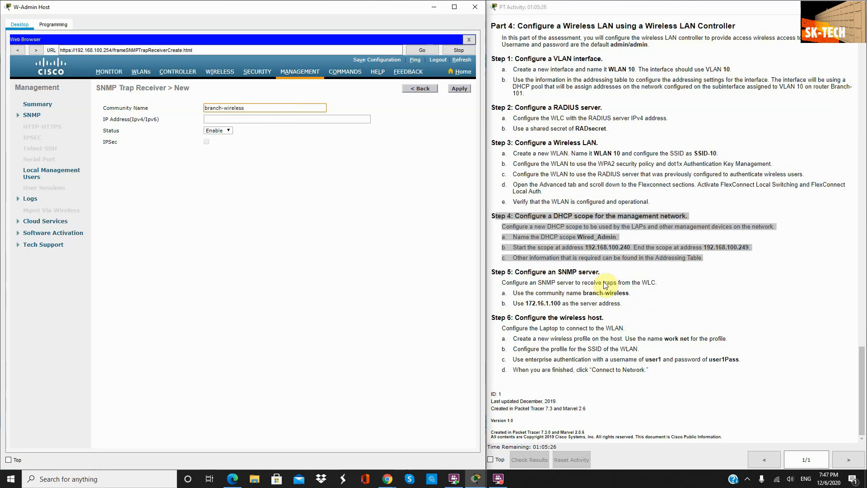
{"action": "left_click", "coordinate": [297, 120]}
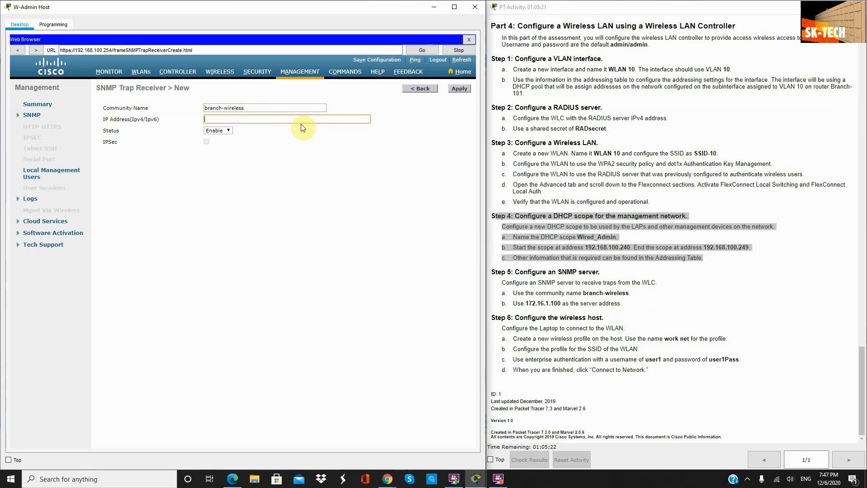
{"action": "type", "text": "17"}
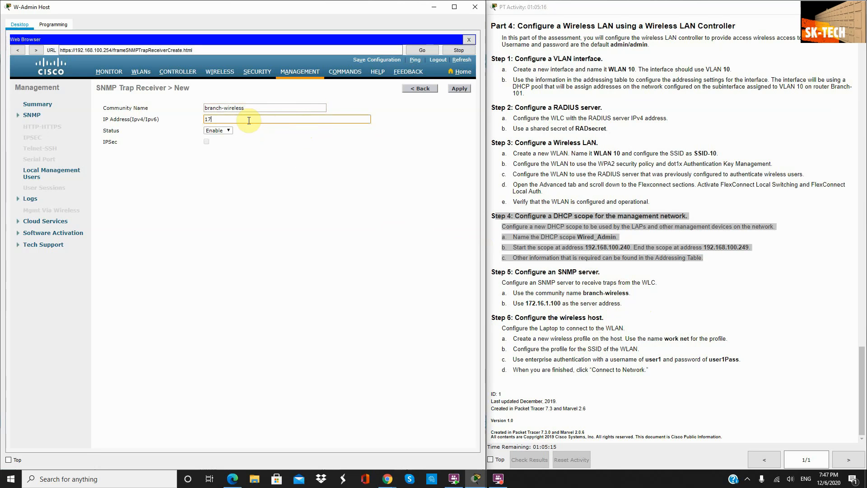
{"action": "type", "text": "2.16.1.100"}
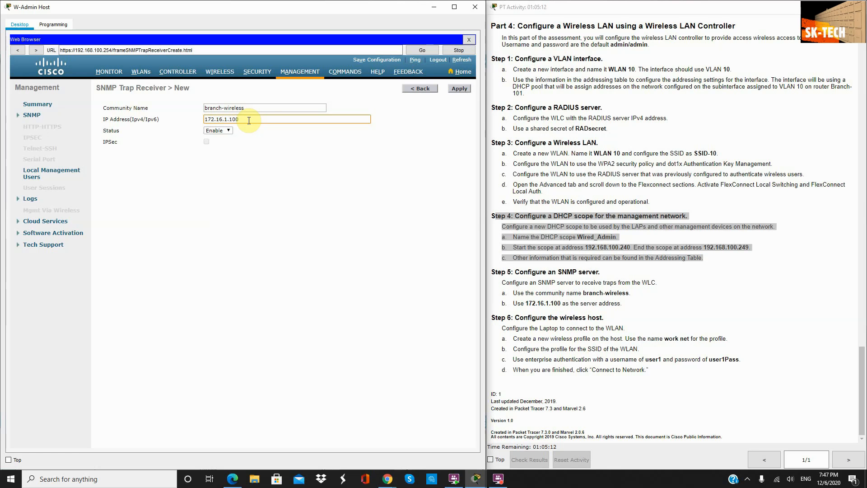
{"action": "left_click", "coordinate": [464, 88]}
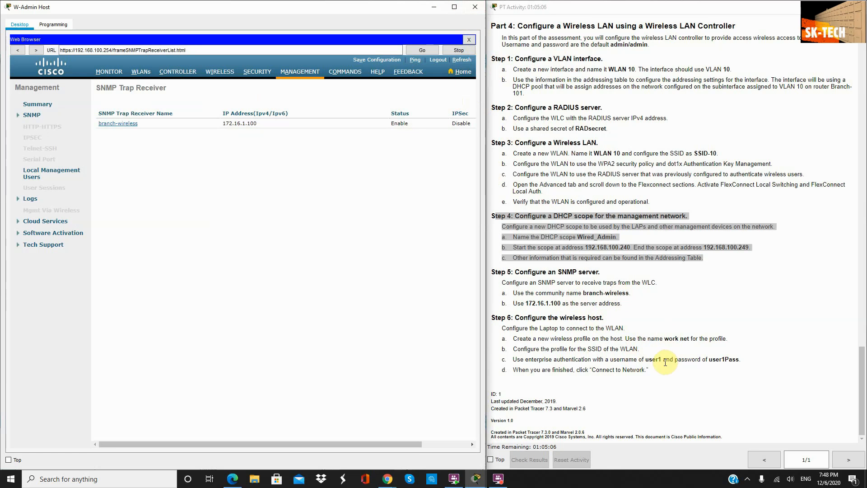
{"action": "left_click_drag", "start_coordinate": [650, 369], "coordinate": [488, 311]}
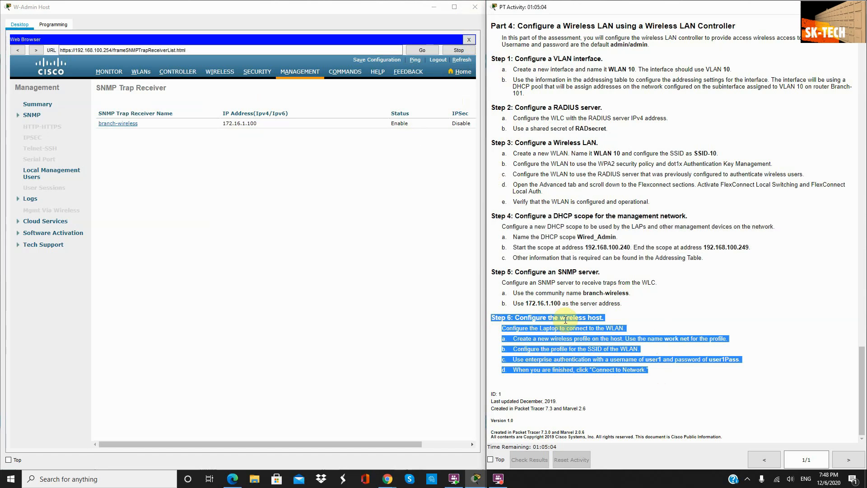
{"action": "left_click", "coordinate": [433, 8]}
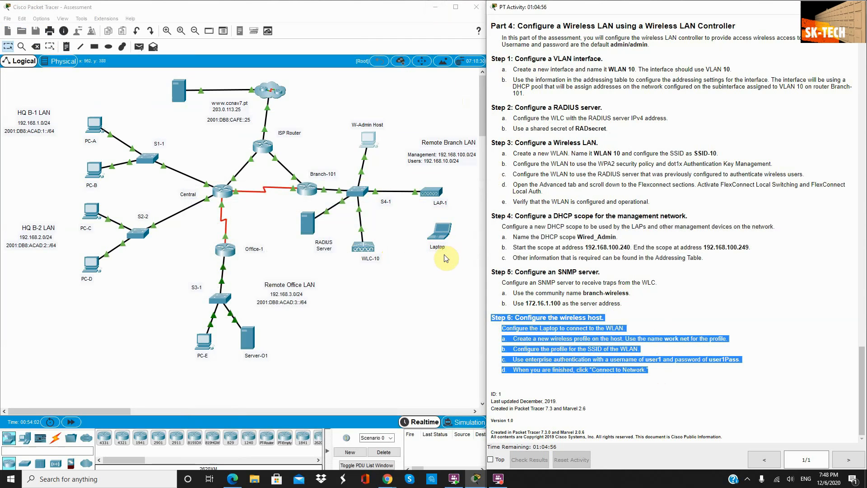
{"action": "left_click", "coordinate": [440, 232]}
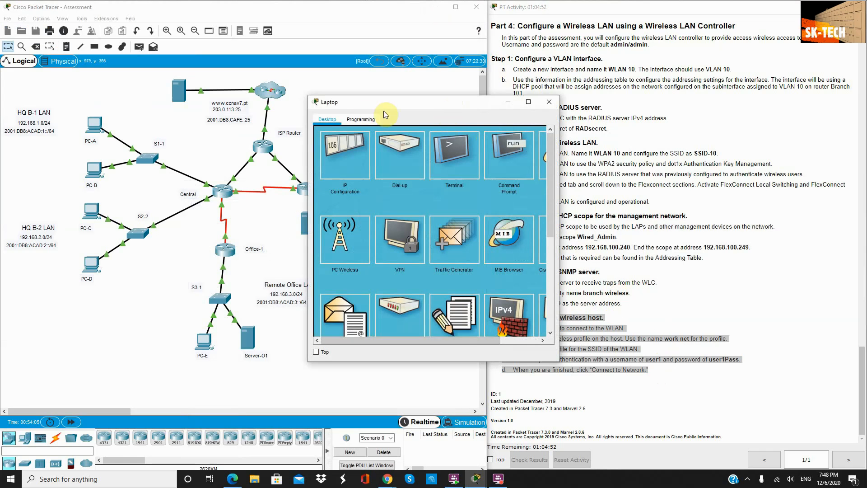
{"action": "left_click_drag", "start_coordinate": [386, 107], "coordinate": [267, 93]}
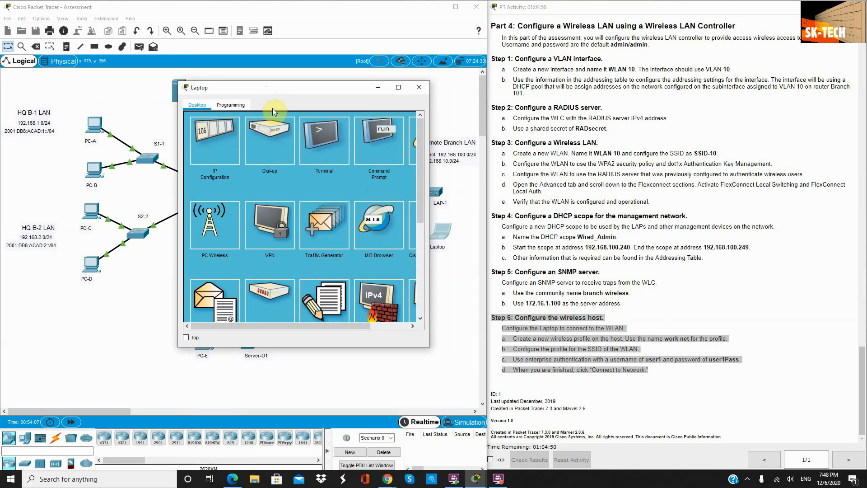
{"action": "left_click", "coordinate": [216, 238]}
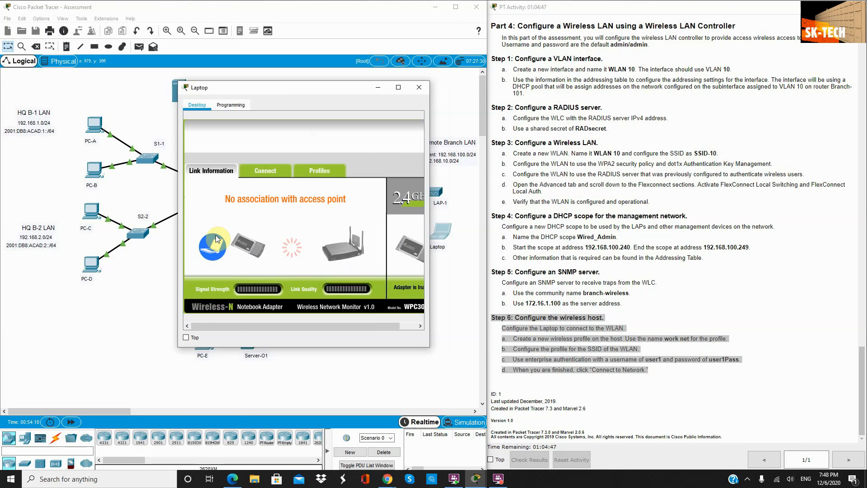
{"action": "left_click", "coordinate": [320, 171]}
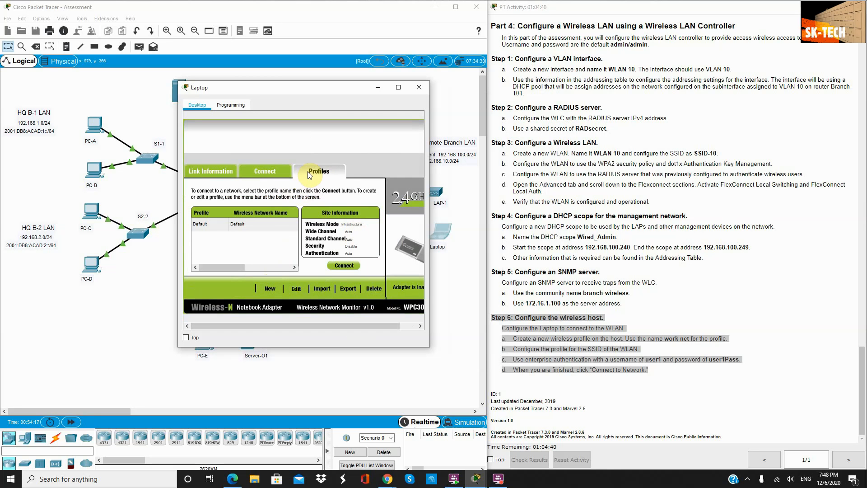
{"action": "left_click", "coordinate": [267, 289]}
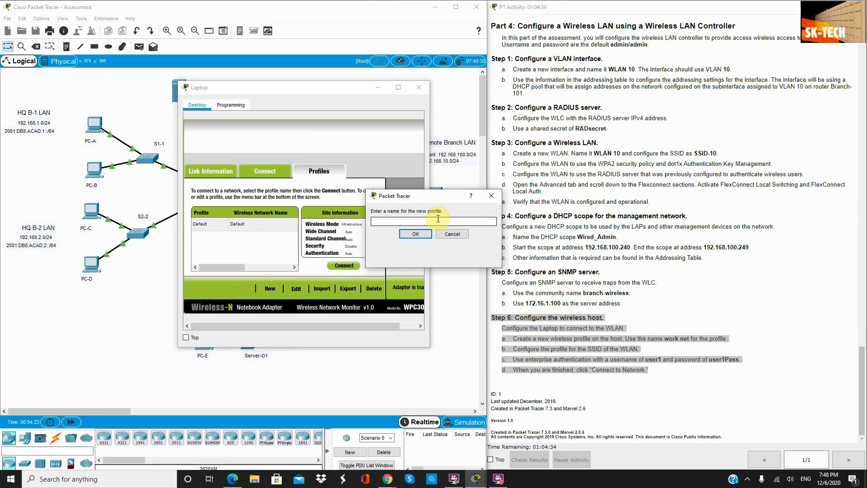
{"action": "type", "text": "work net"}
{"action": "left_click", "coordinate": [415, 234]}
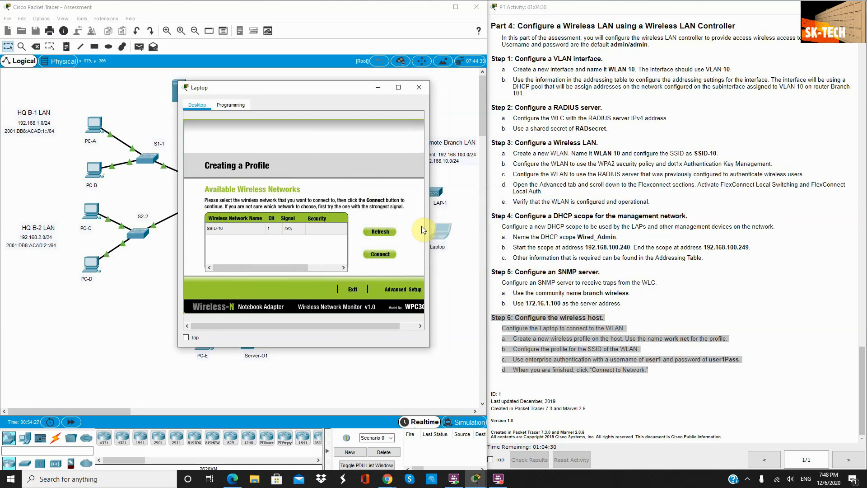
Step: Use Advanced Setup for SSID-10, keeping infrastructure mode and DHCP, and choose WPA2-Enterprise
{"action": "left_click", "coordinate": [403, 289]}
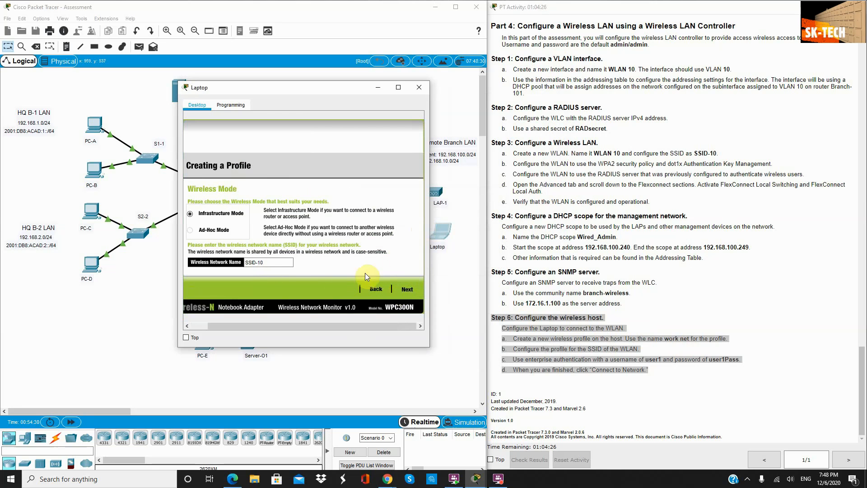
{"action": "left_click_drag", "start_coordinate": [279, 262], "coordinate": [211, 265]}
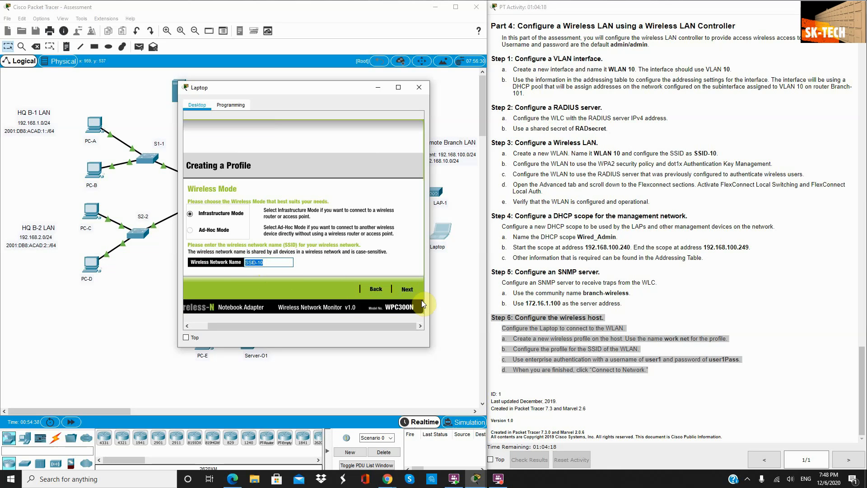
{"action": "left_click", "coordinate": [407, 290]}
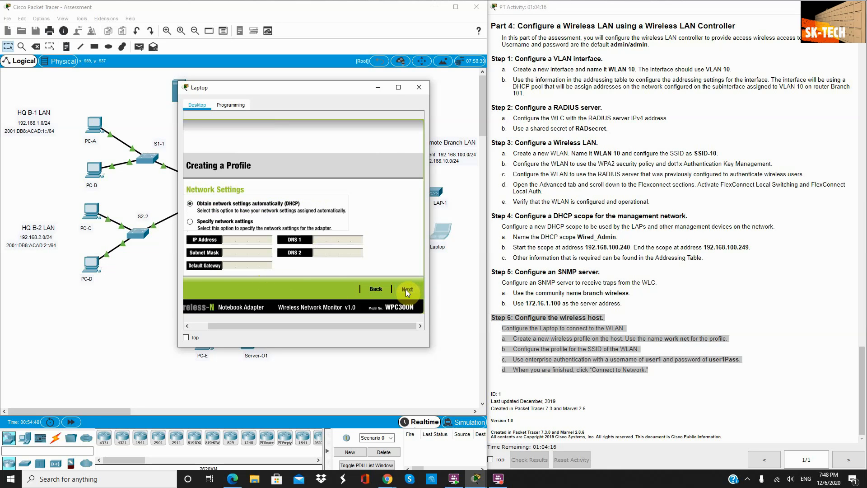
{"action": "left_click", "coordinate": [408, 292]}
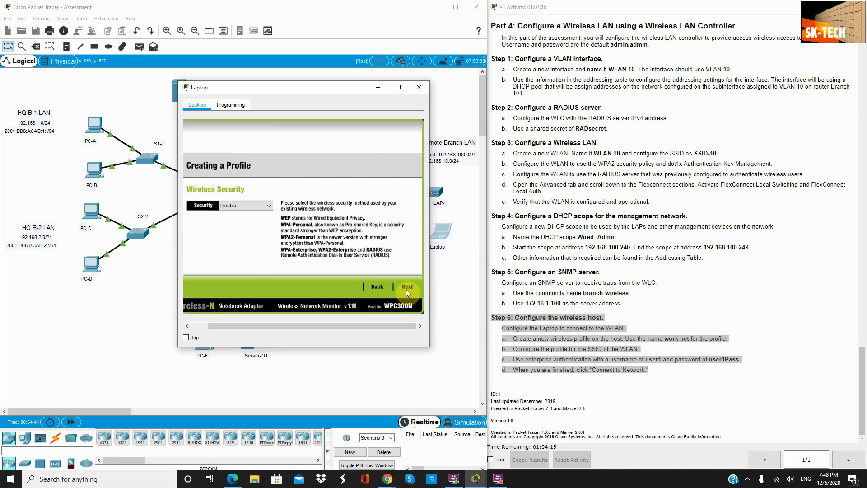
{"action": "left_click", "coordinate": [247, 211]}
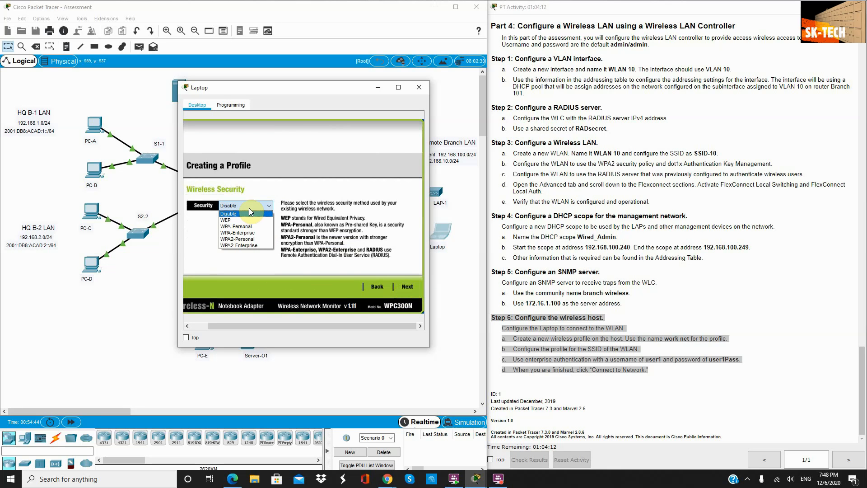
{"action": "left_click", "coordinate": [251, 246]}
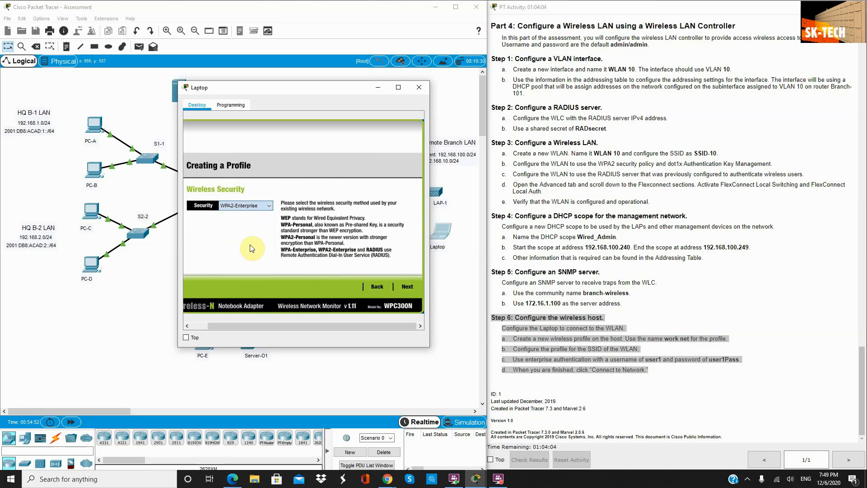
{"action": "left_click", "coordinate": [413, 285]}
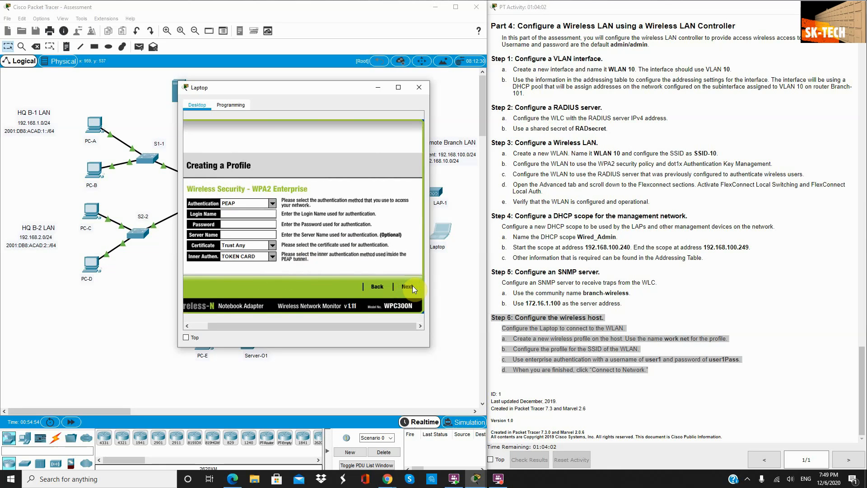
Step: Enter the enterprise login name and password, then continue to the confirmation summary
{"action": "left_click", "coordinate": [229, 213]}
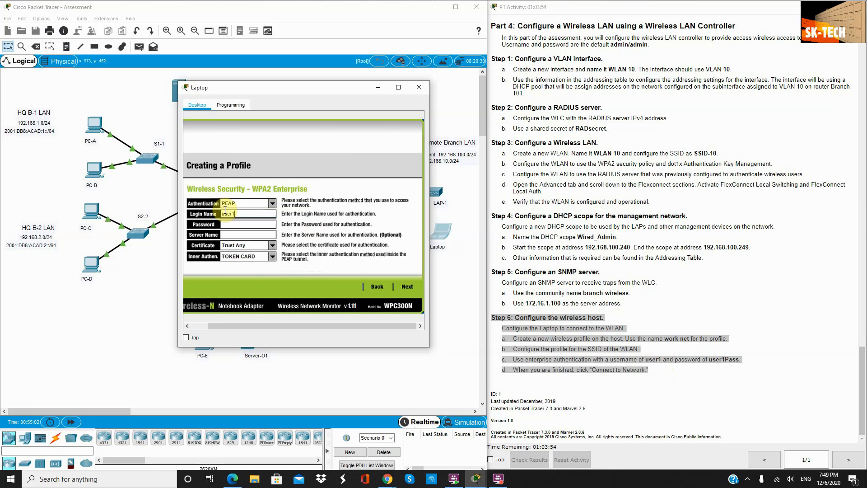
{"action": "left_click", "coordinate": [247, 223]}
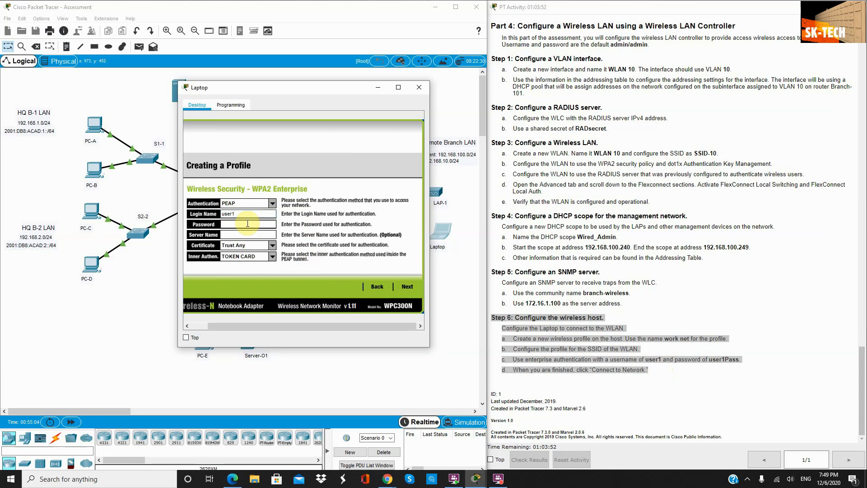
{"action": "left_click", "coordinate": [721, 359]}
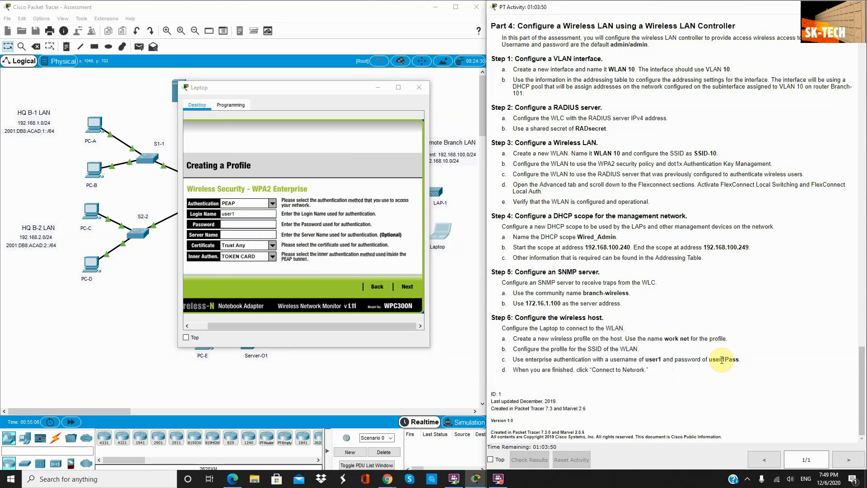
{"action": "double_click", "coordinate": [723, 359]}
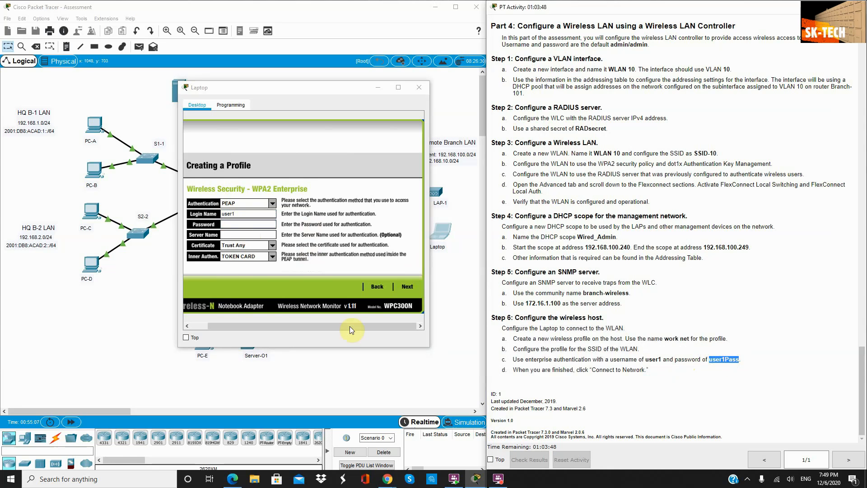
{"action": "left_click", "coordinate": [233, 223]}
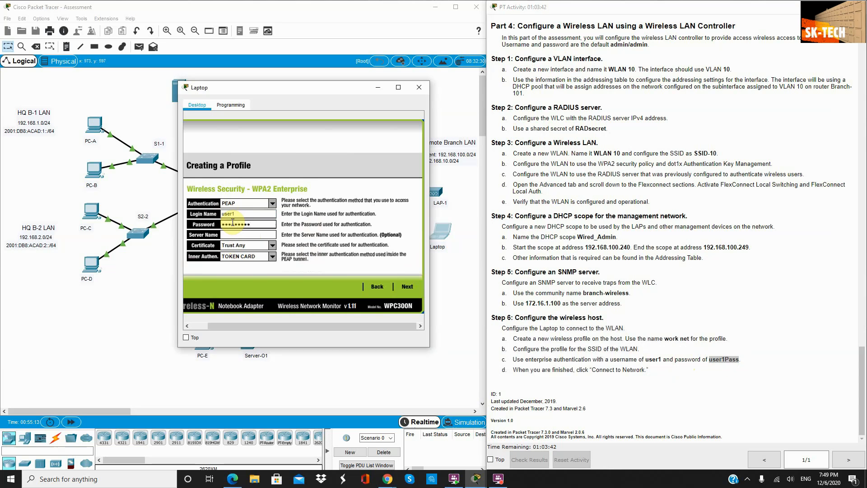
{"action": "left_click", "coordinate": [397, 286]}
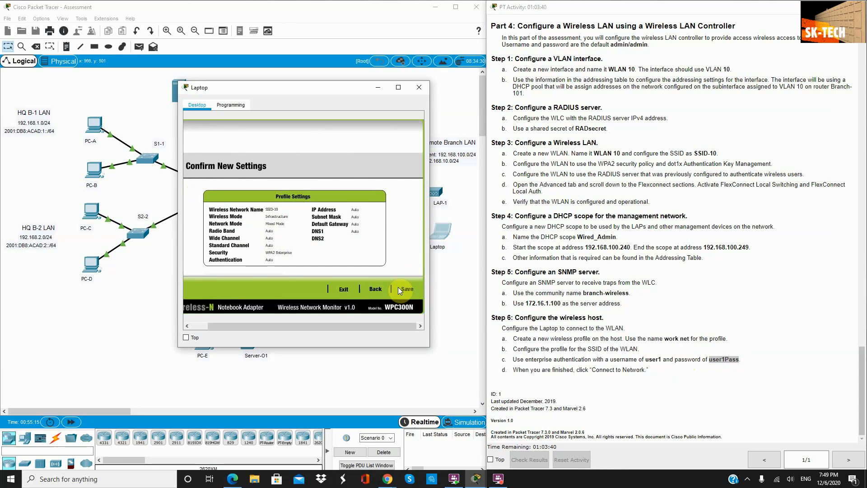
Step: Save the Laptop's new wireless profile, connect it to the access point, then close its window
{"action": "left_click", "coordinate": [408, 288]}
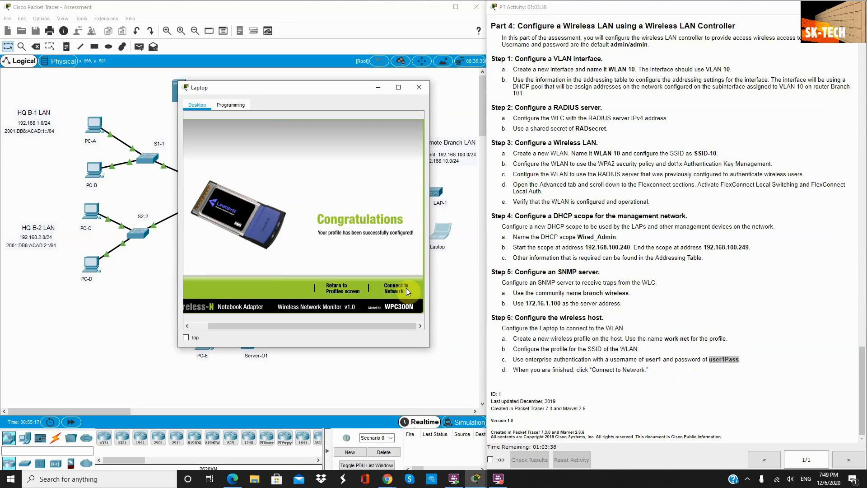
{"action": "left_click", "coordinate": [391, 288]}
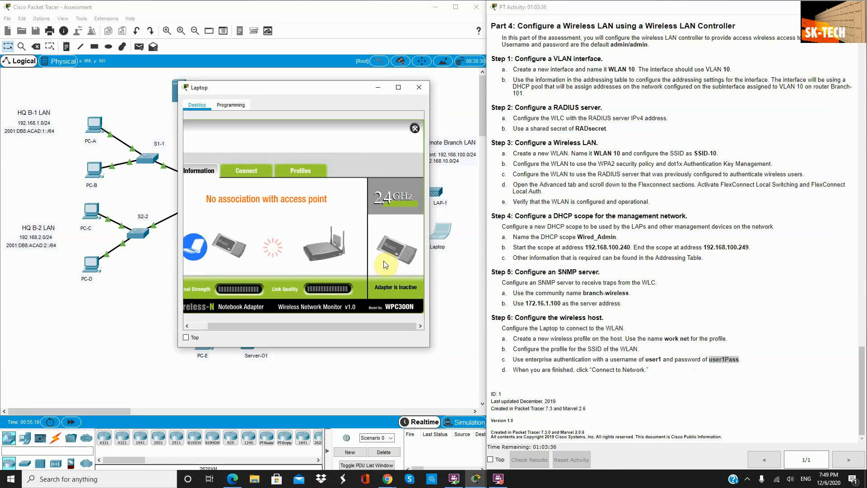
{"action": "left_click_drag", "start_coordinate": [343, 86], "coordinate": [679, 56]}
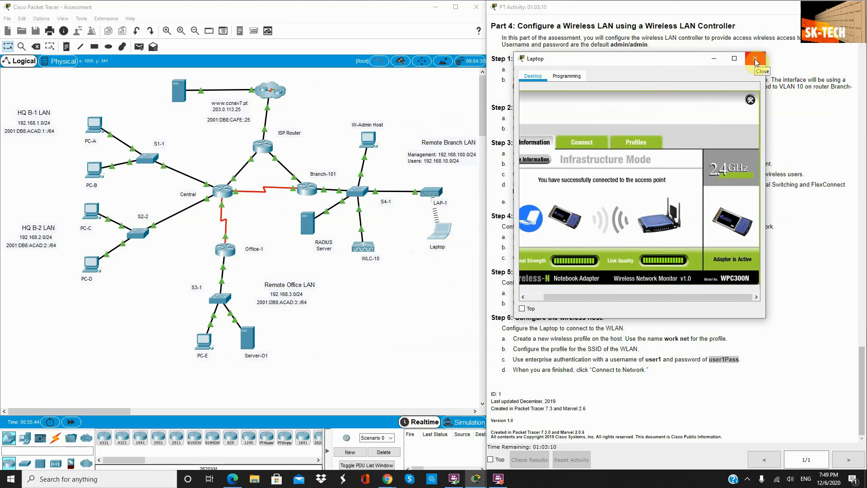
{"action": "left_click", "coordinate": [714, 58]}
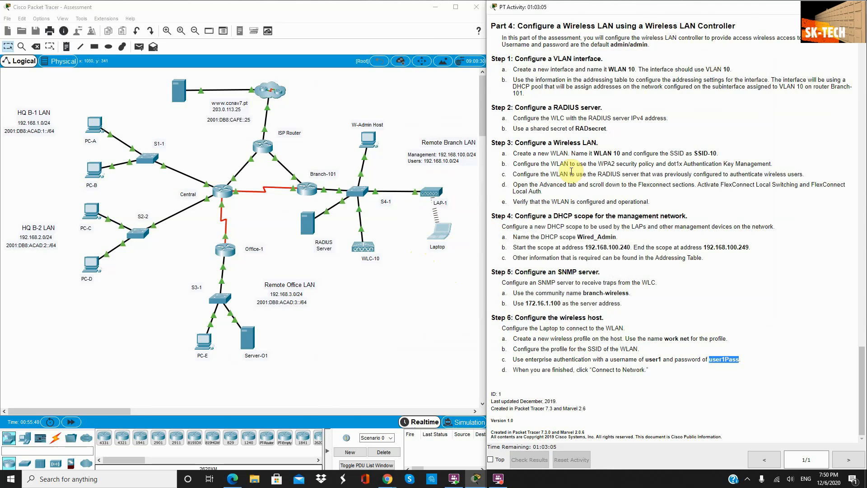